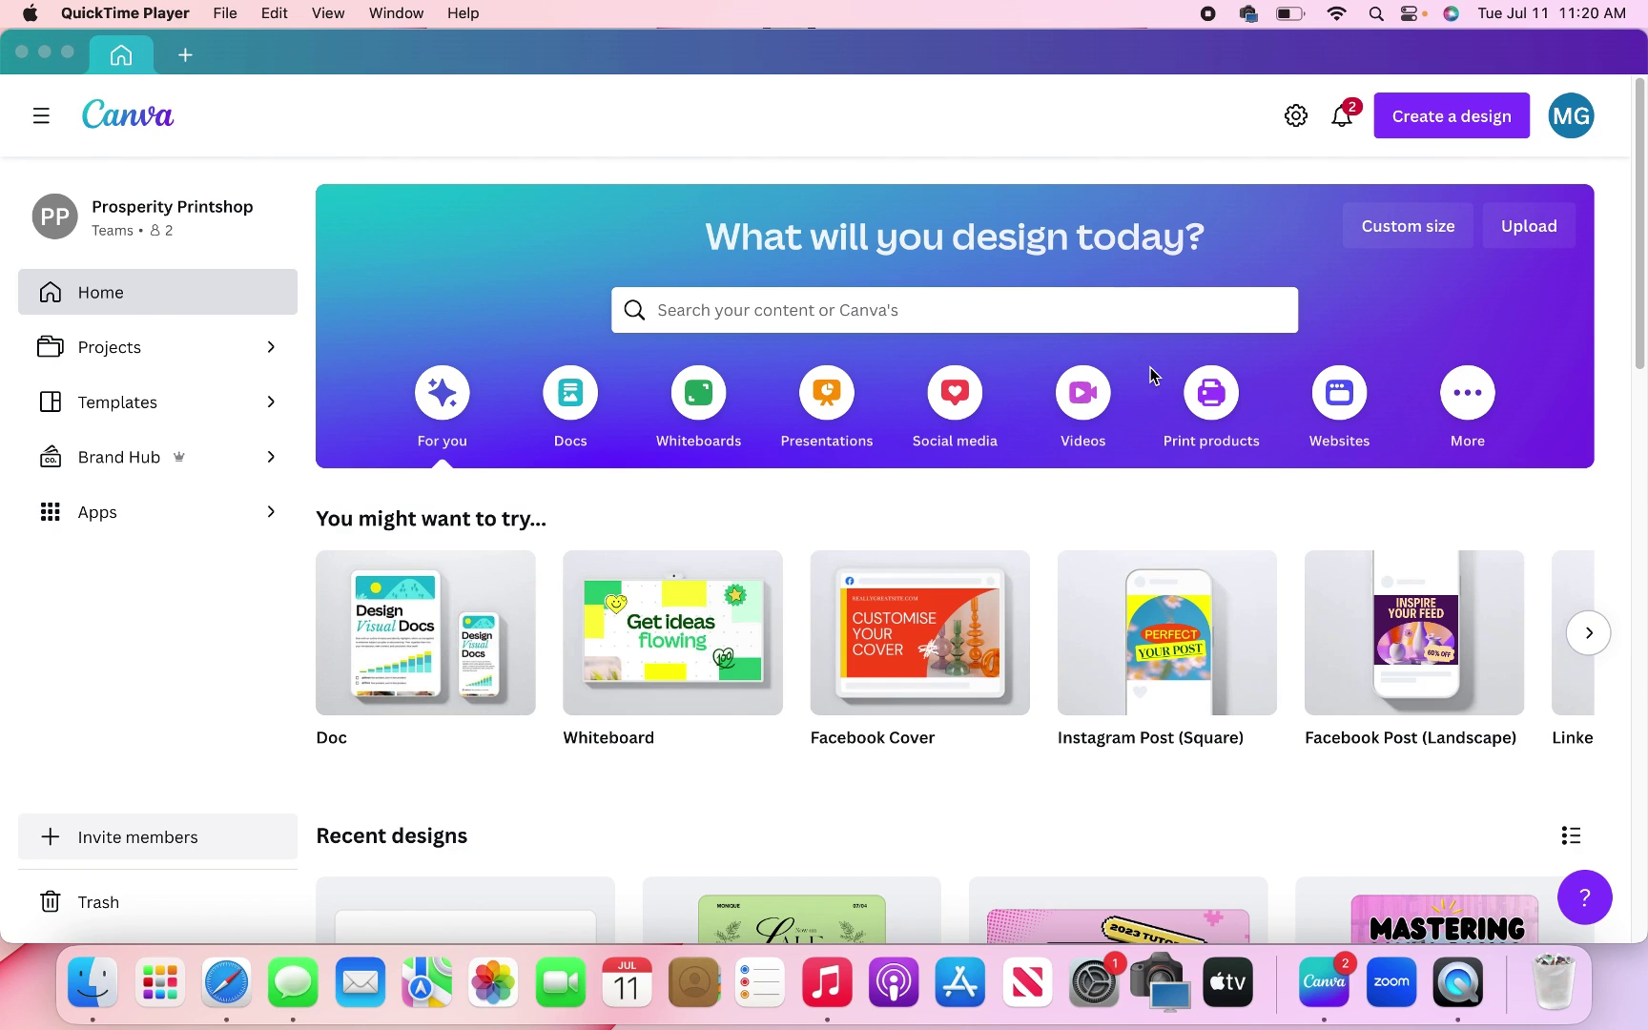
Search Canva for 'youtube video' templates and browse the results list.
click(922, 319)
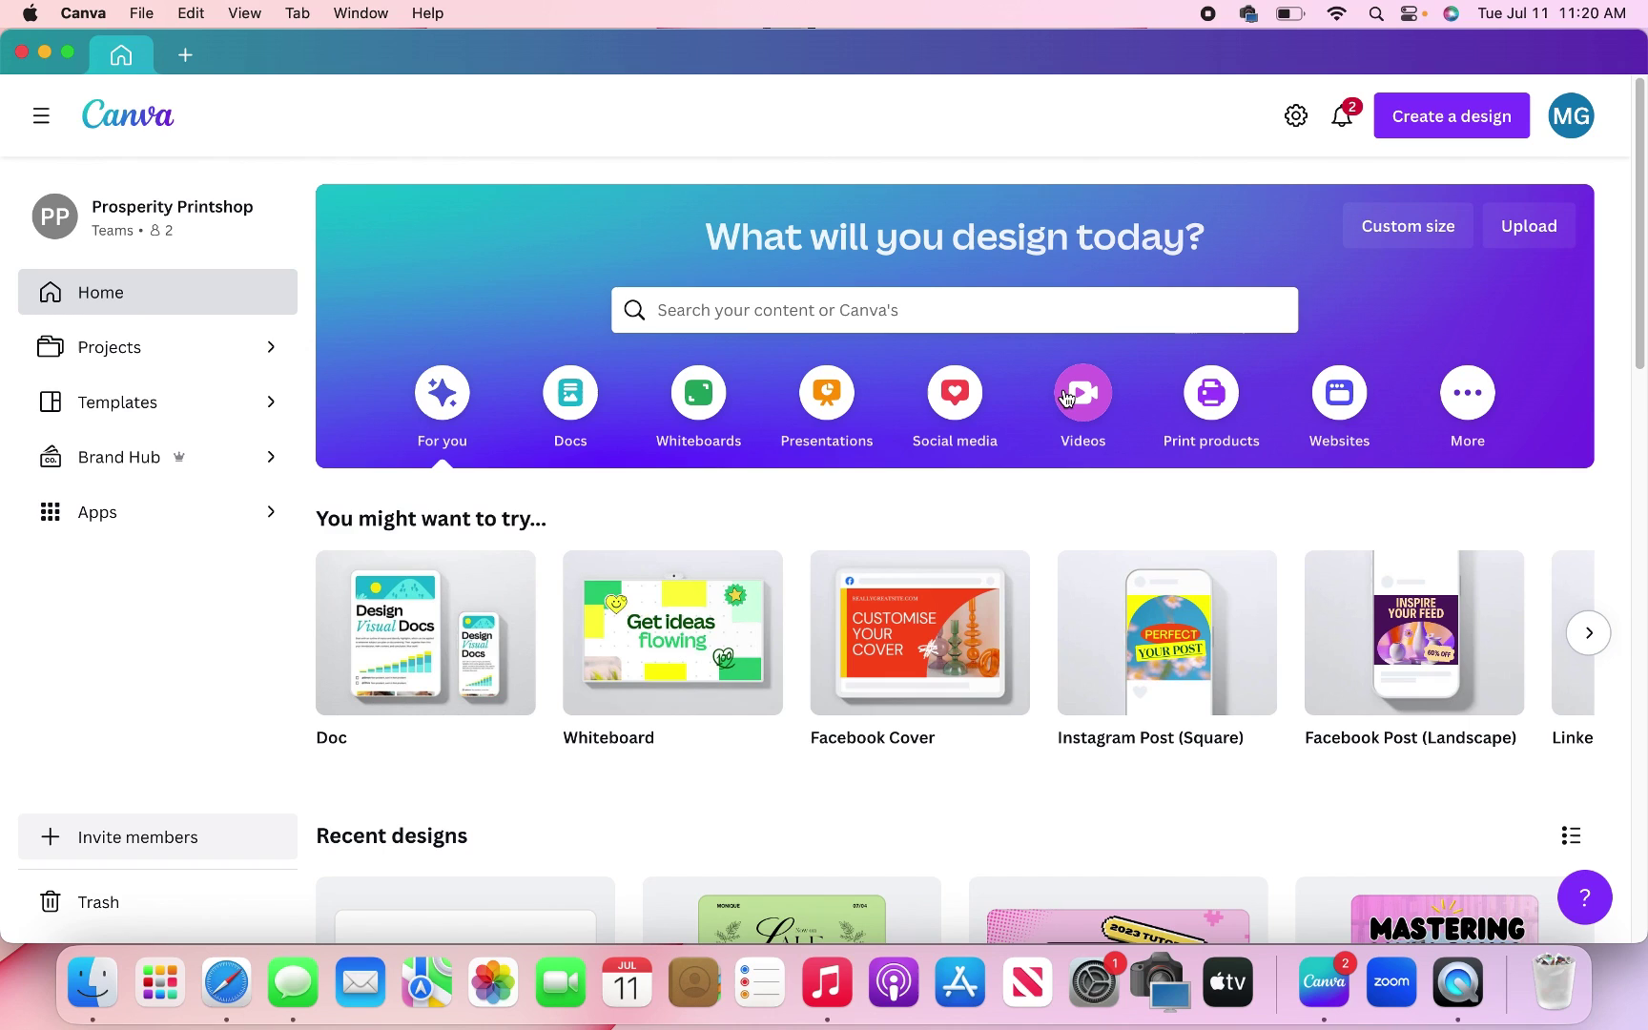
click(882, 314)
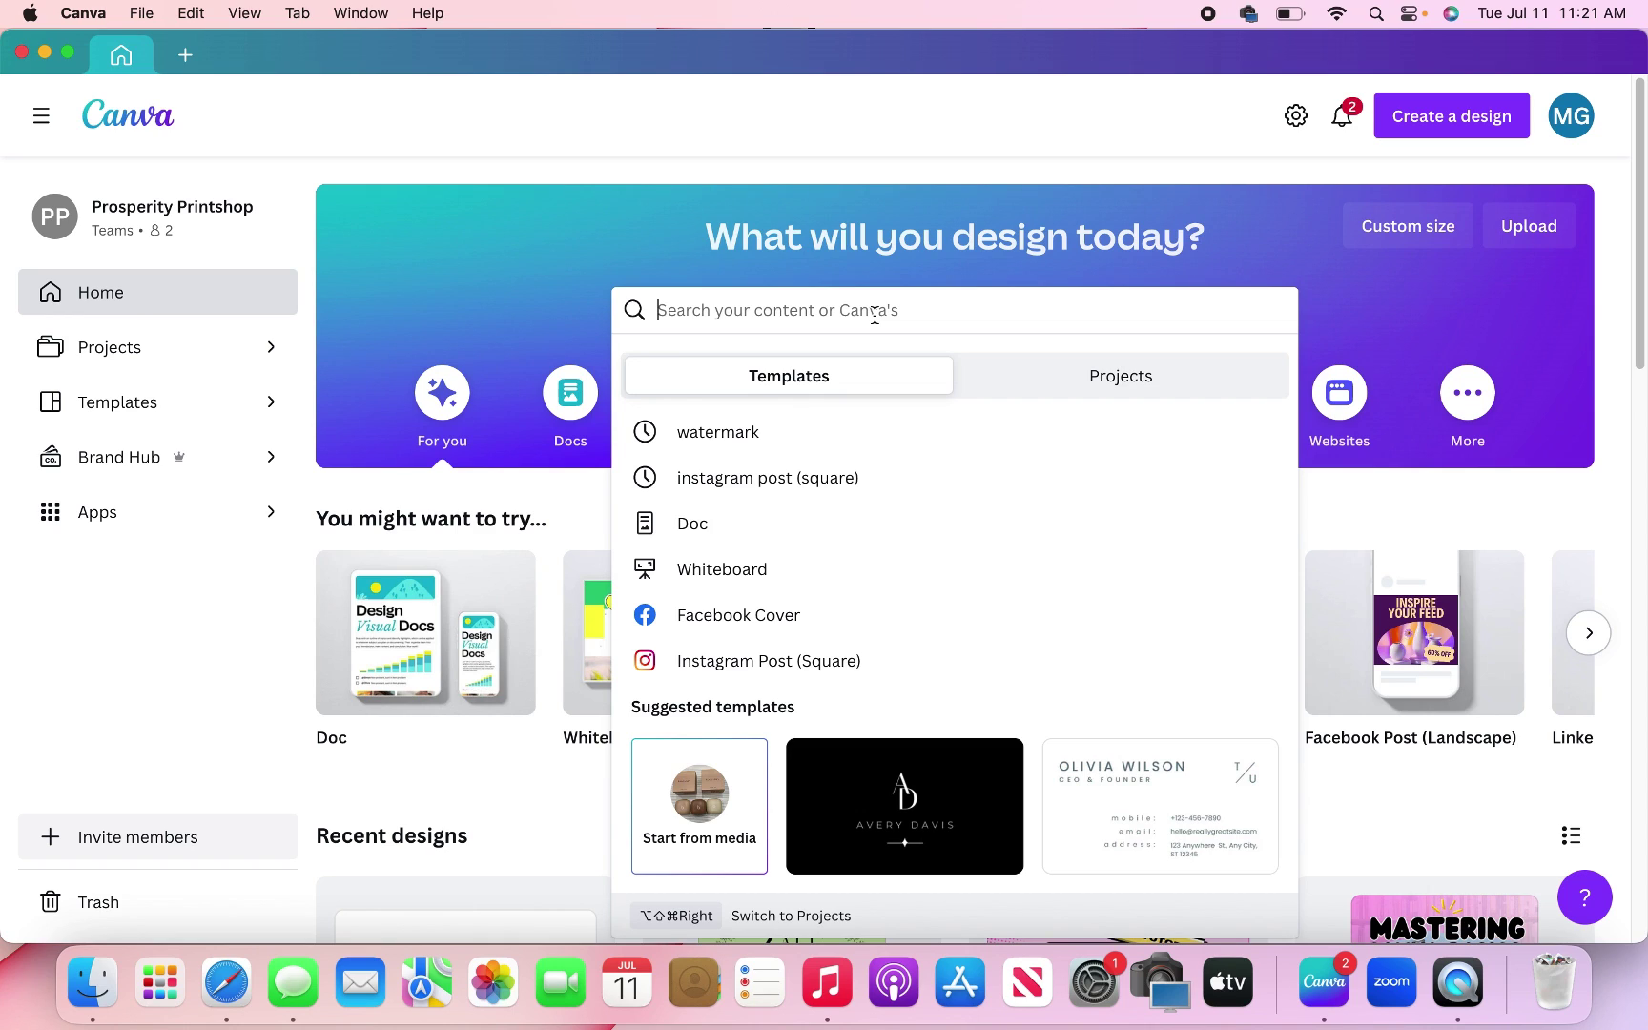
text(youtub)
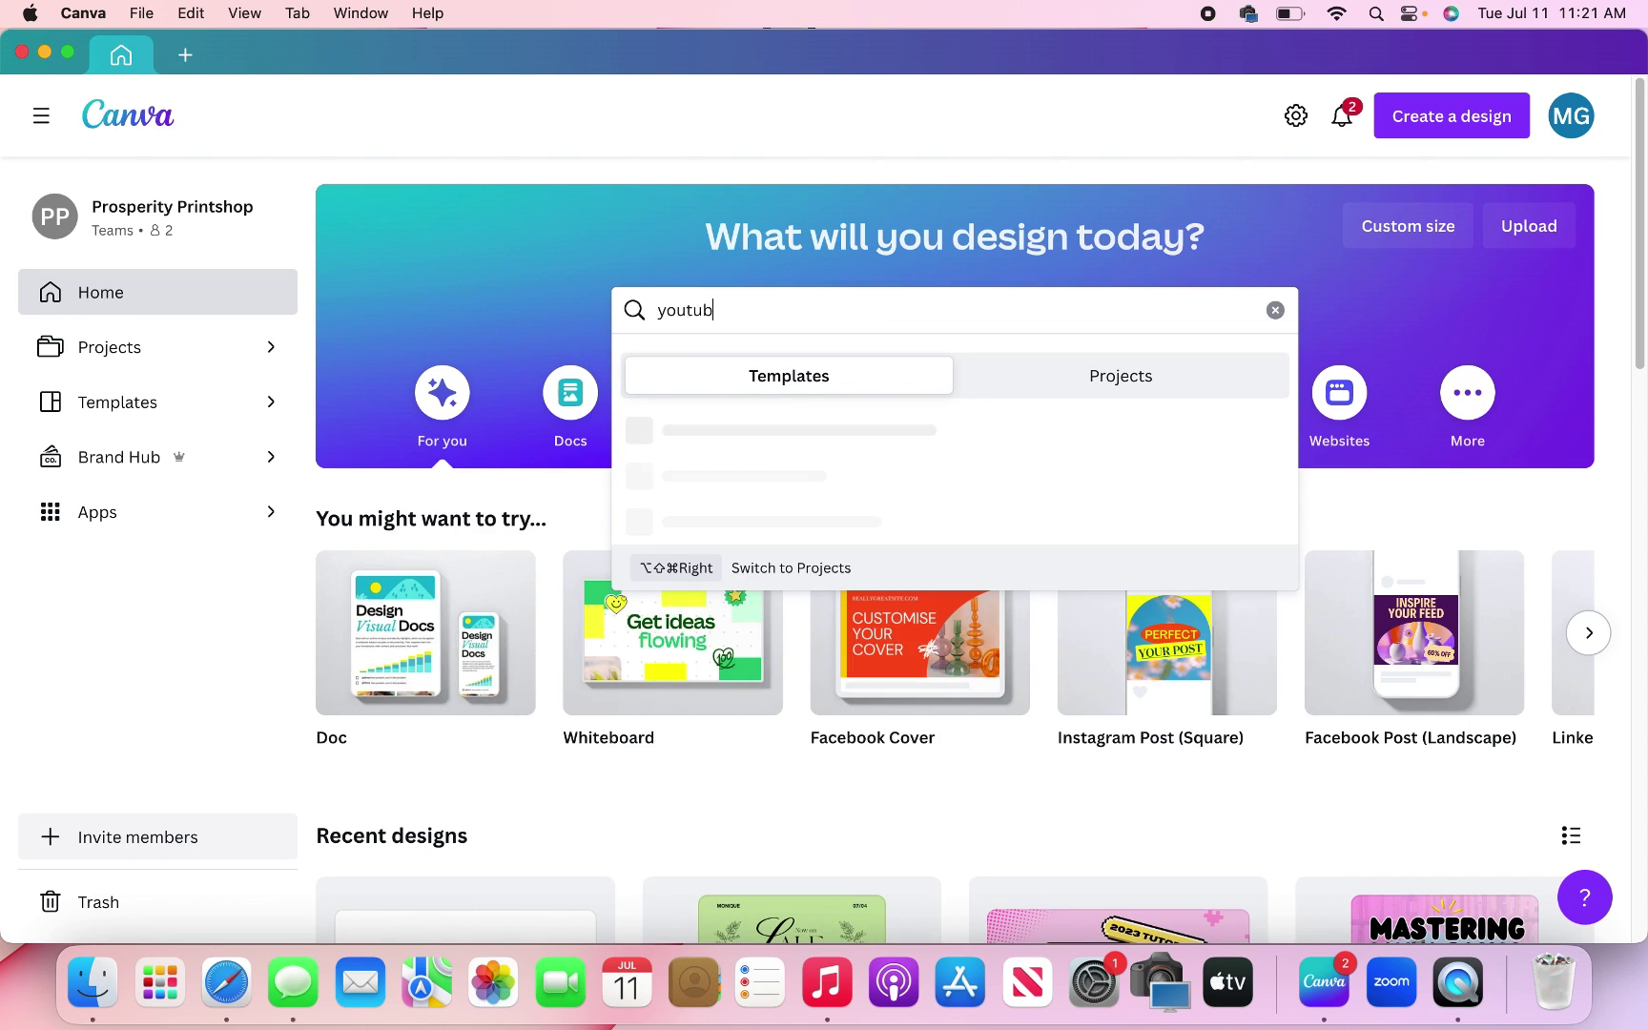
text(e video)
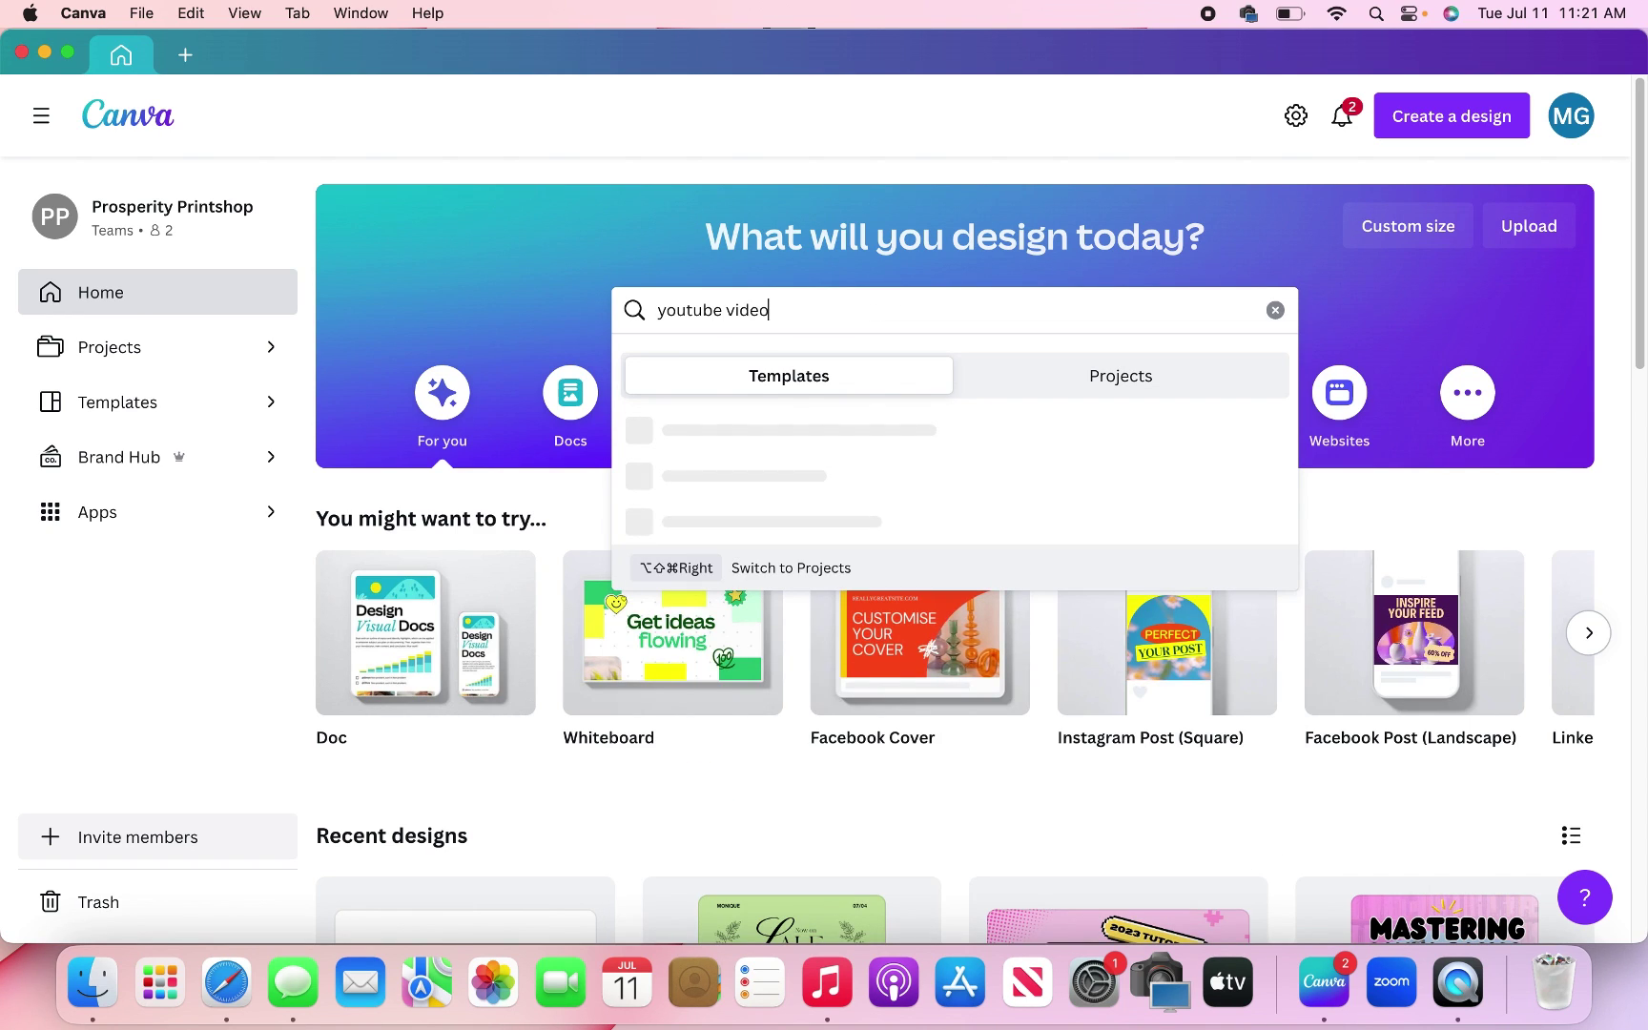
key(Return)
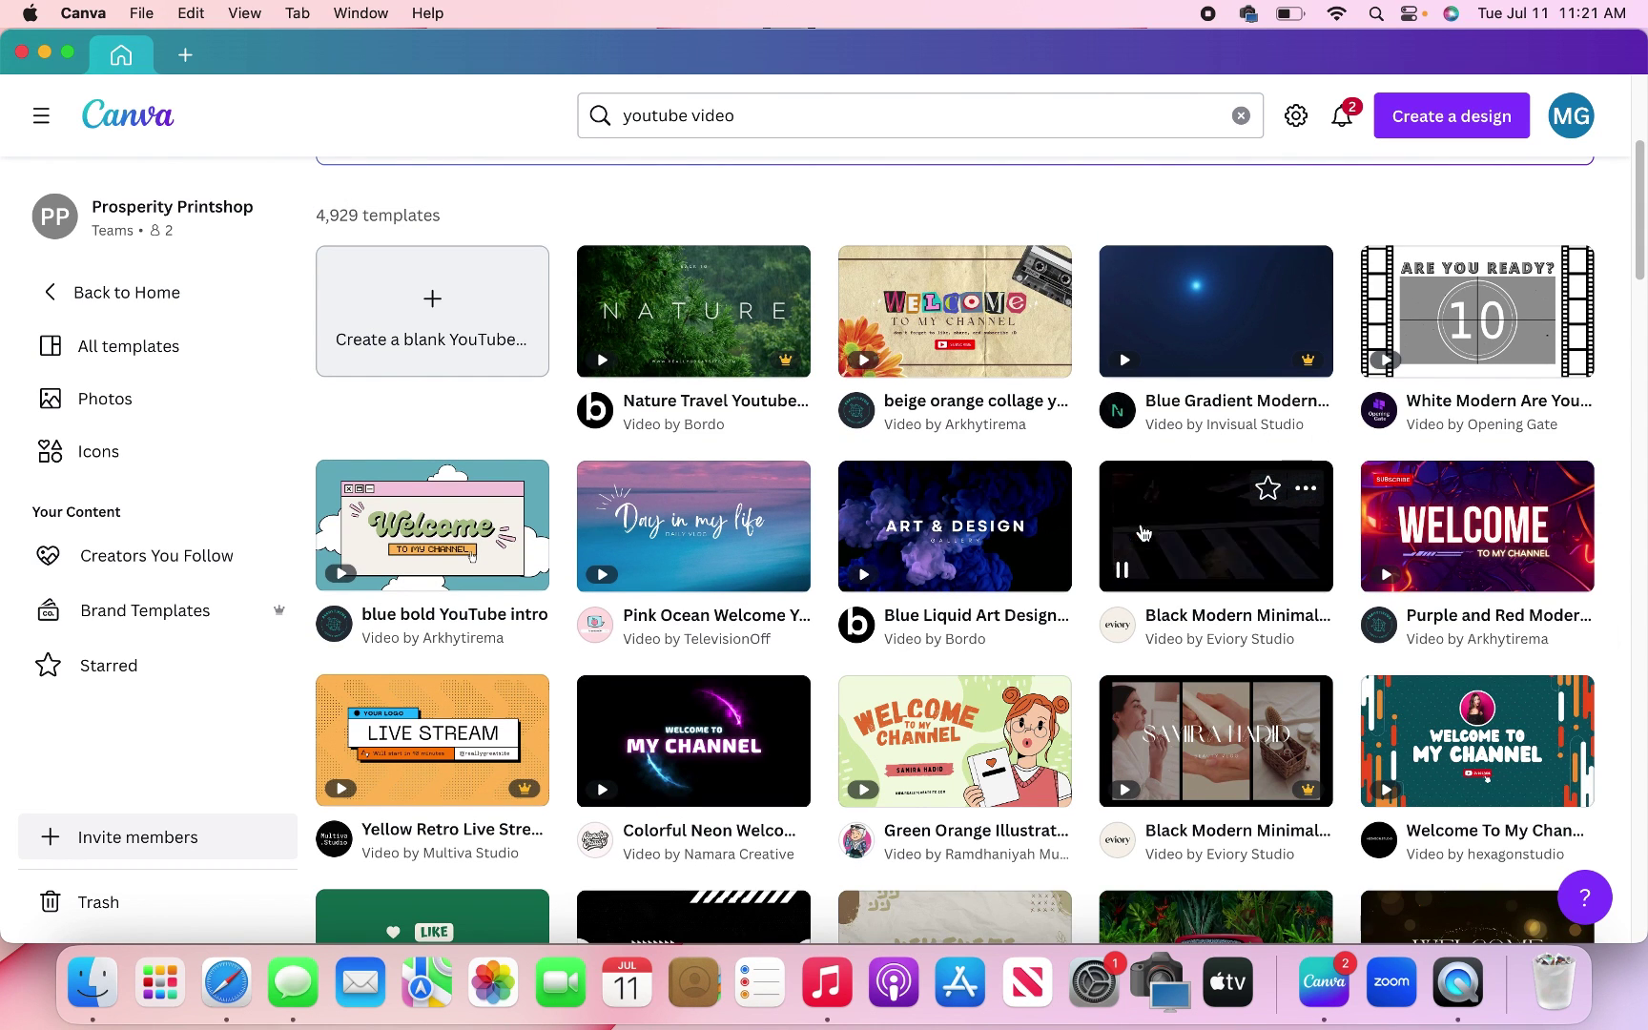
scroll(1209, 498, down, 1)
scroll(1221, 516, down, 5)
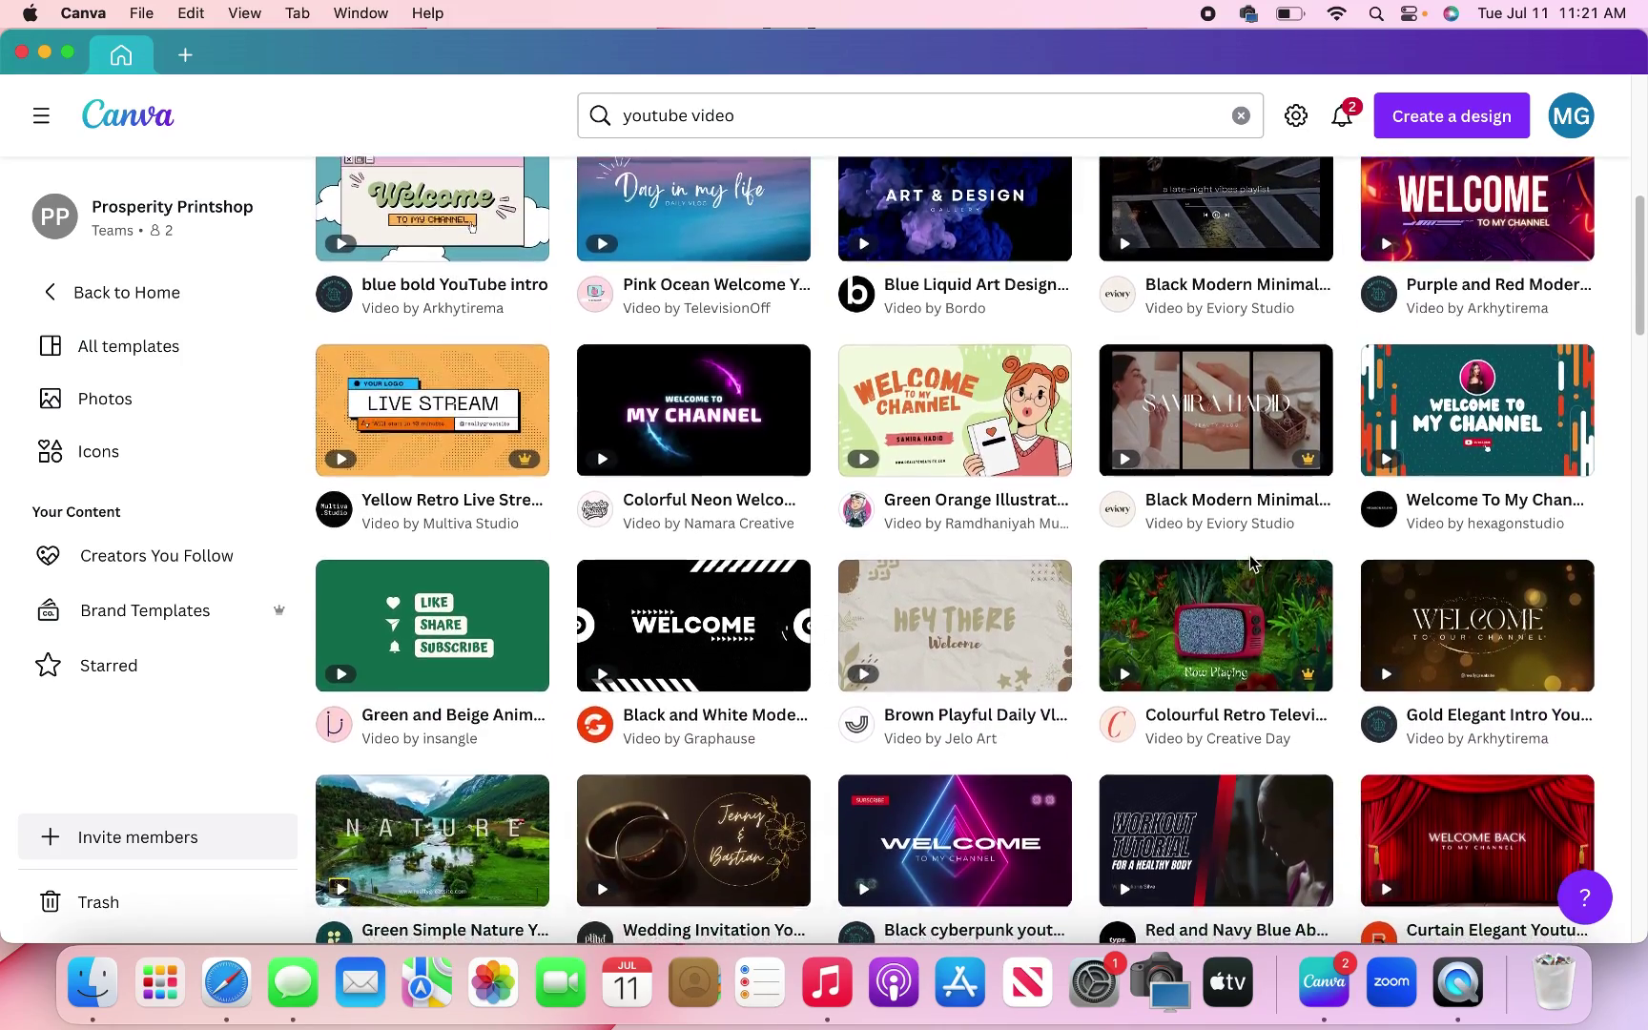
scroll(1245, 558, up, 5)
scroll(1245, 551, up, 4)
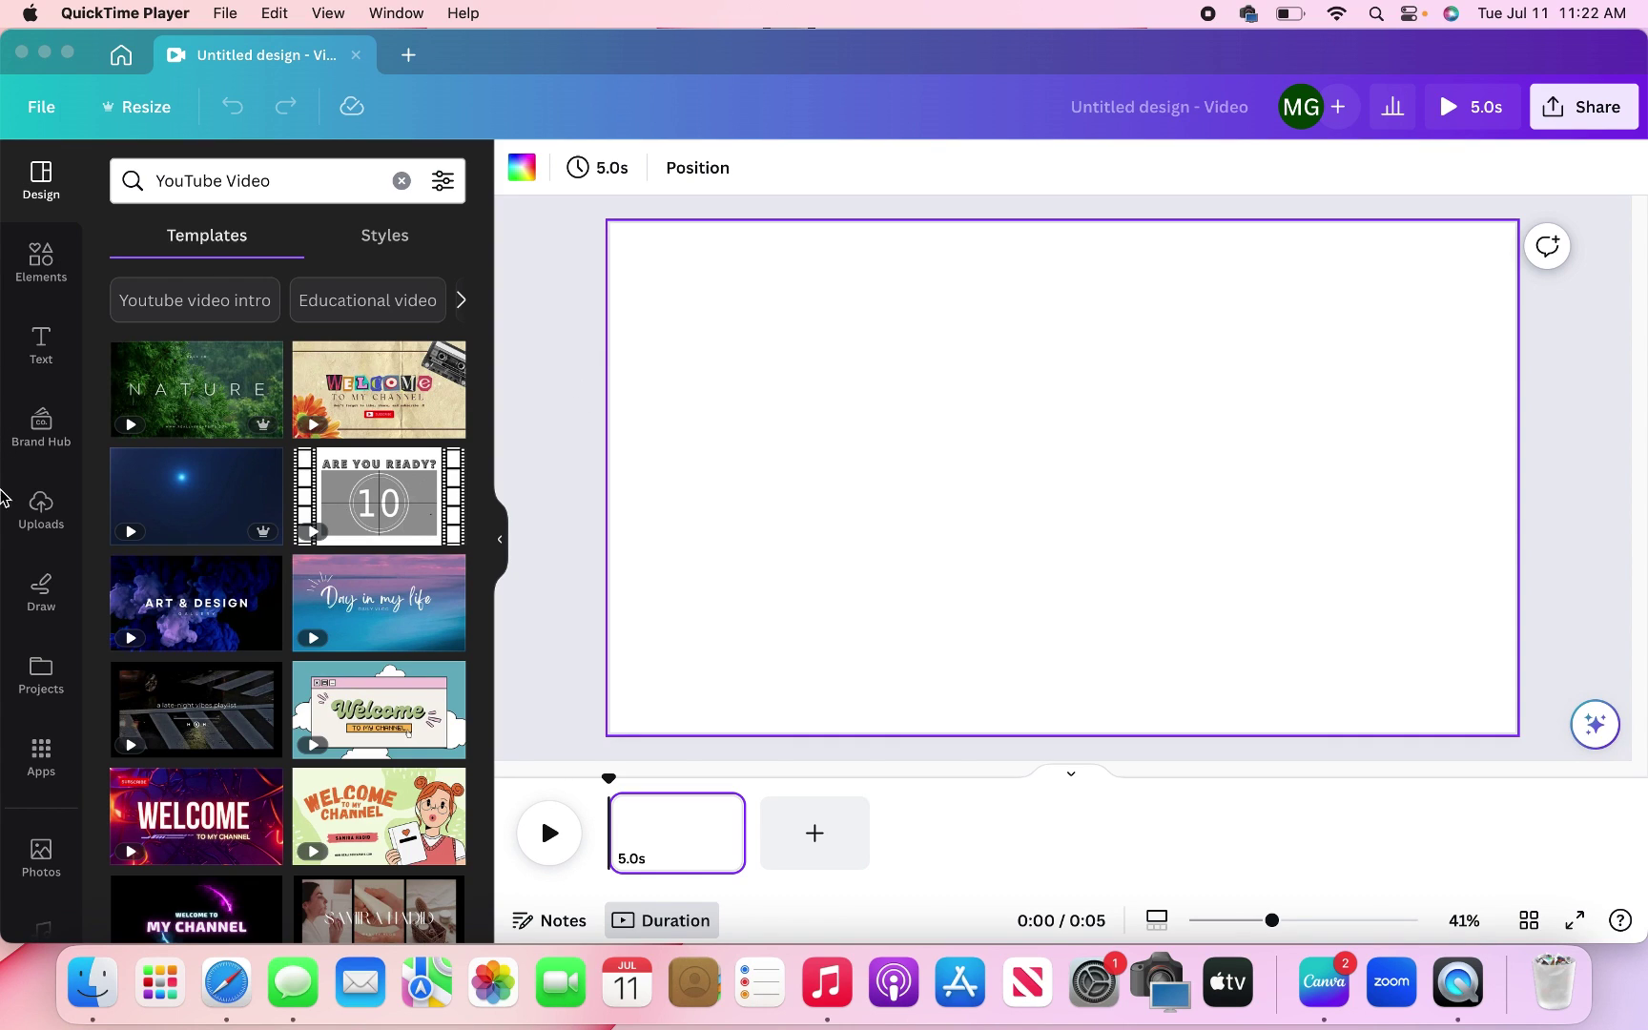
Start a blank YouTube video design from the templates page.
scroll(36, 673, down, 1)
scroll(35, 672, down, 5)
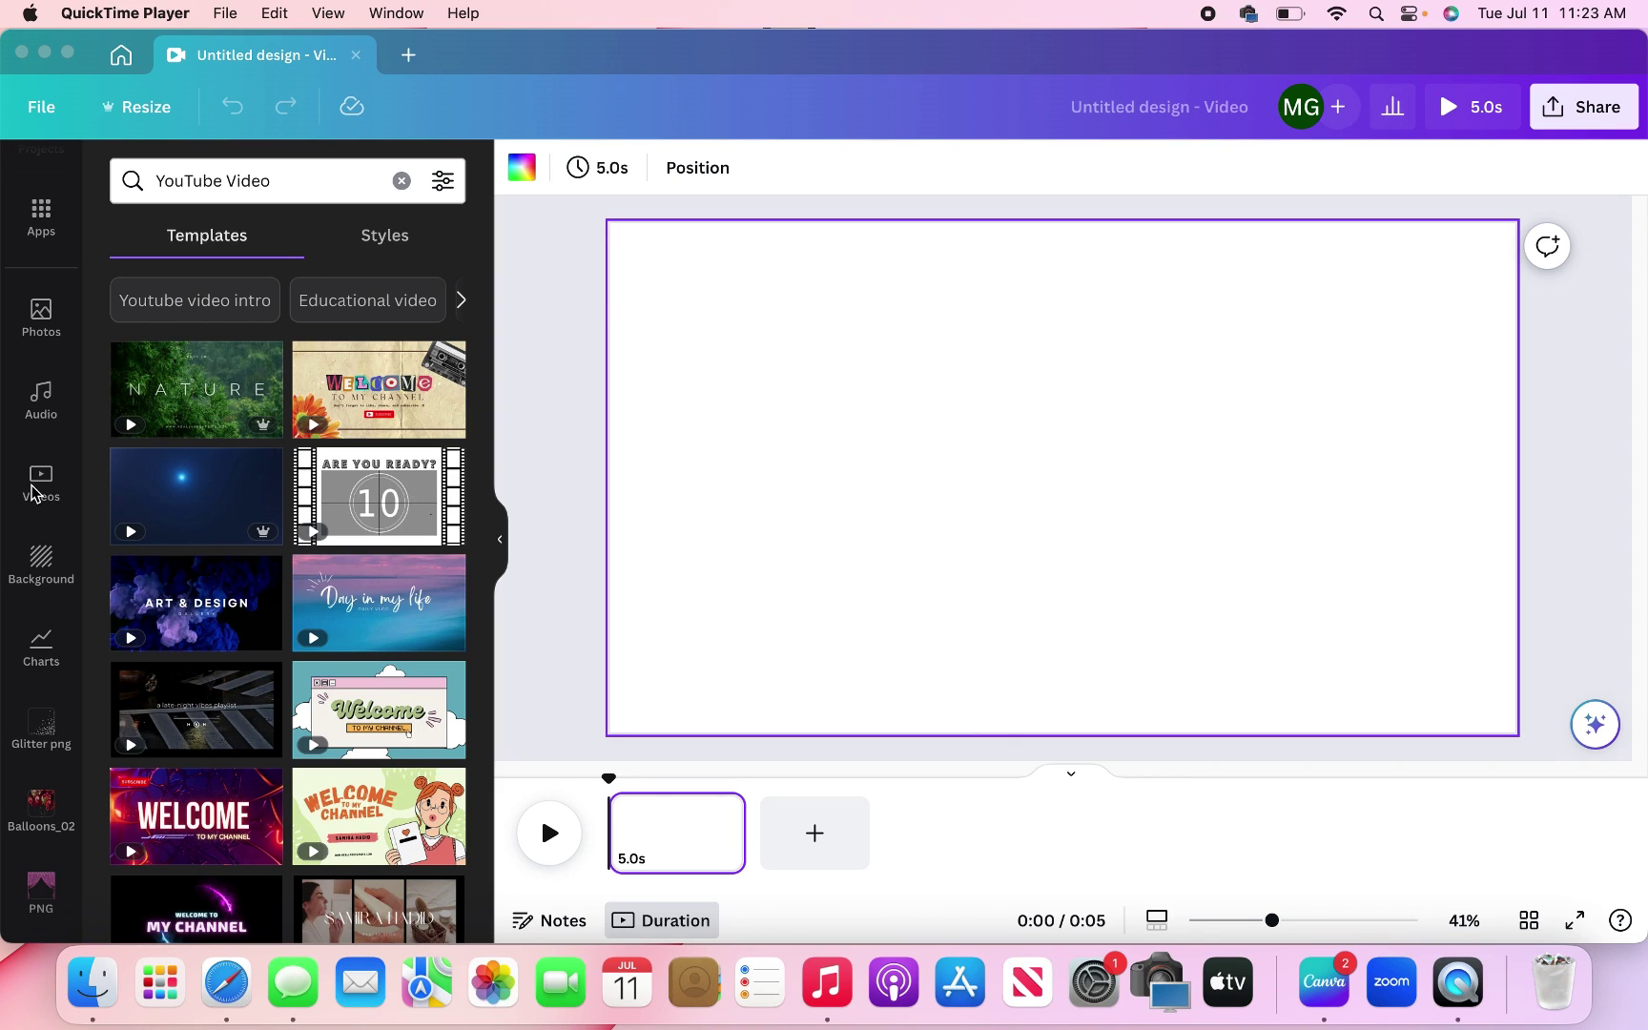
click(31, 493)
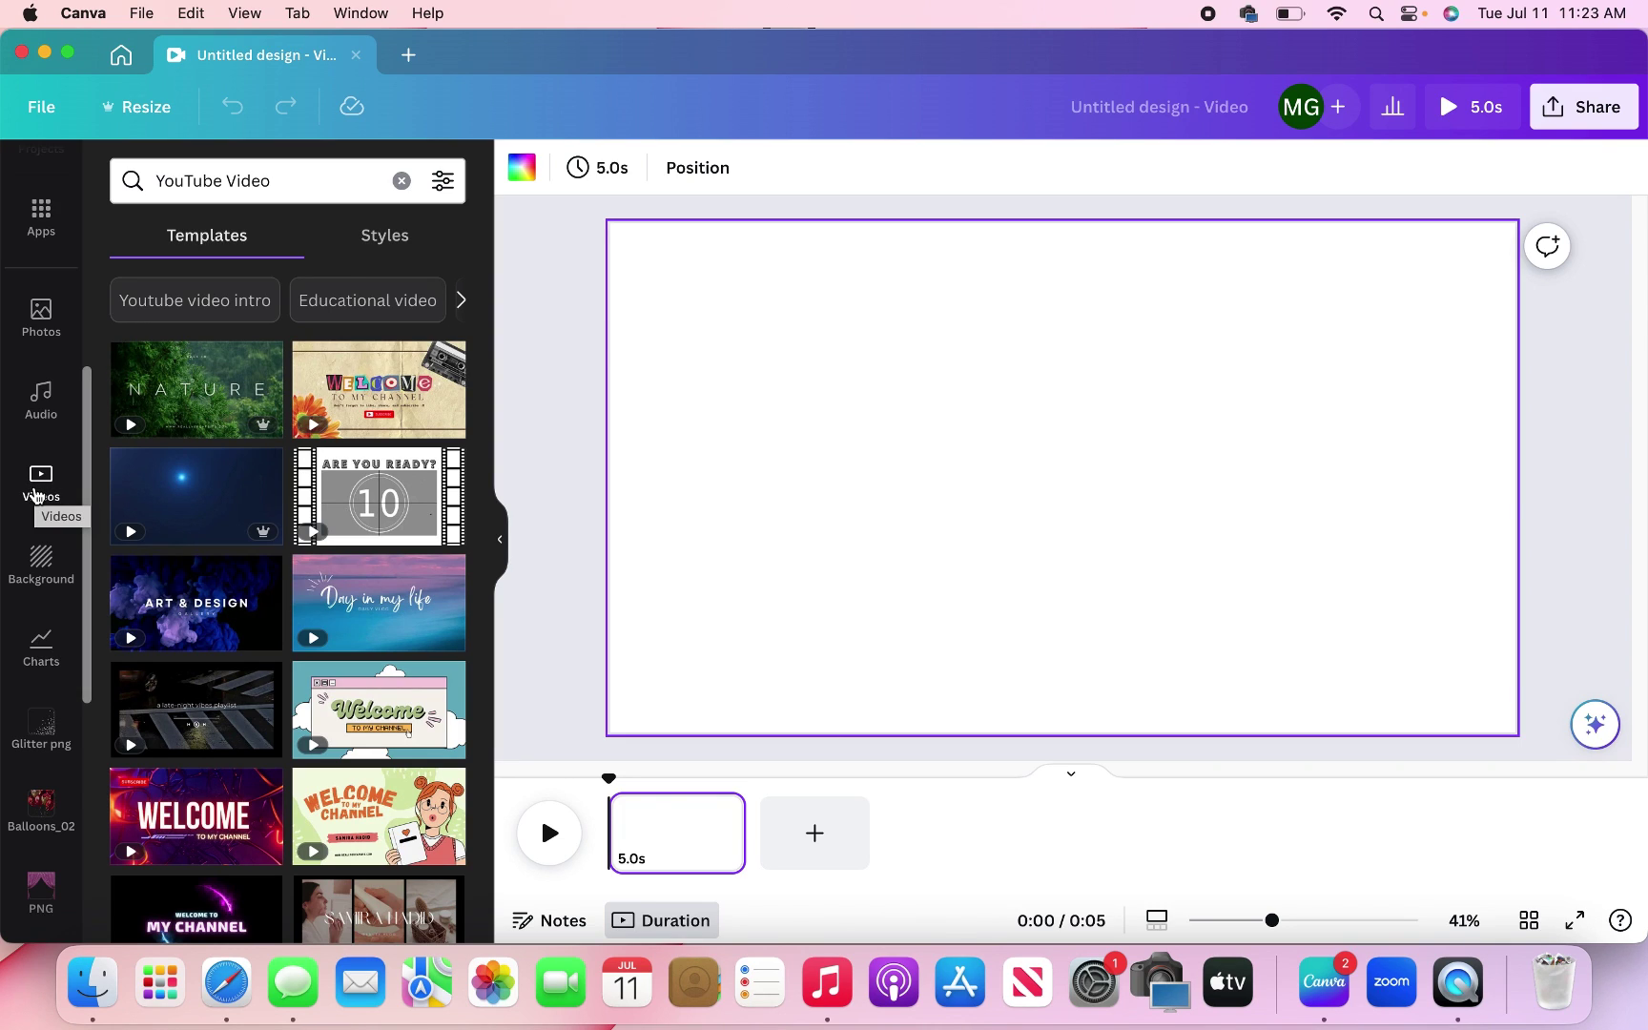
Search the stock Videos library for 'coffee shop' clips.
click(40, 481)
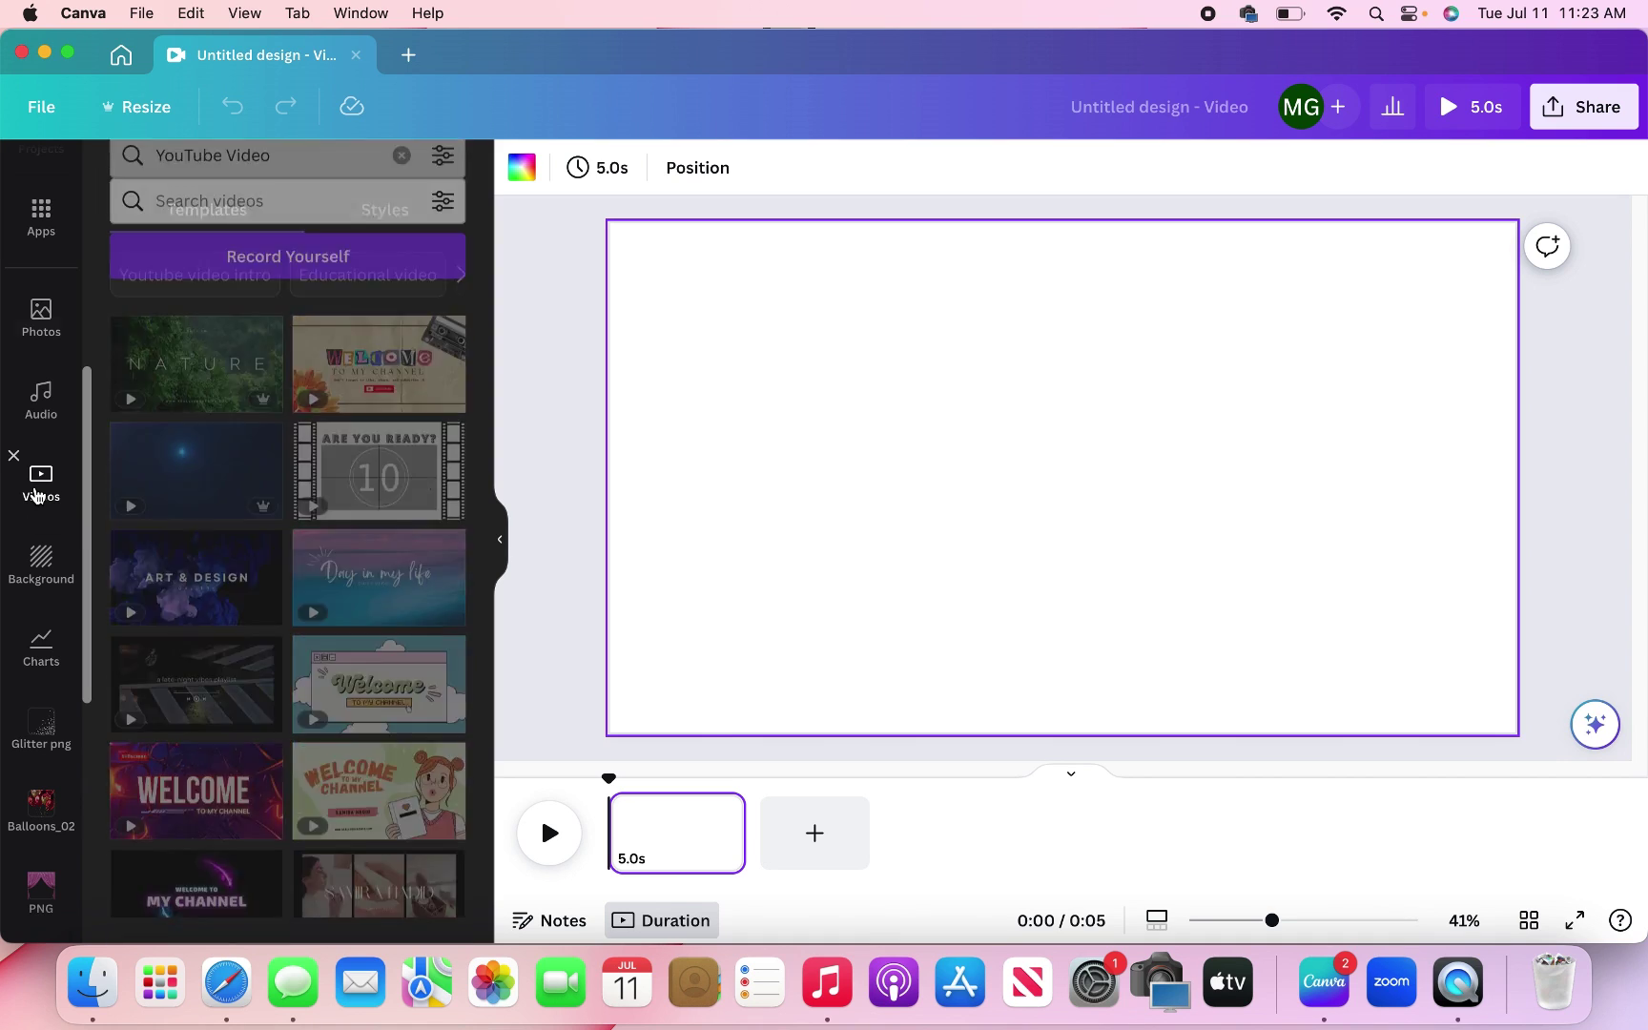
text(coffee)
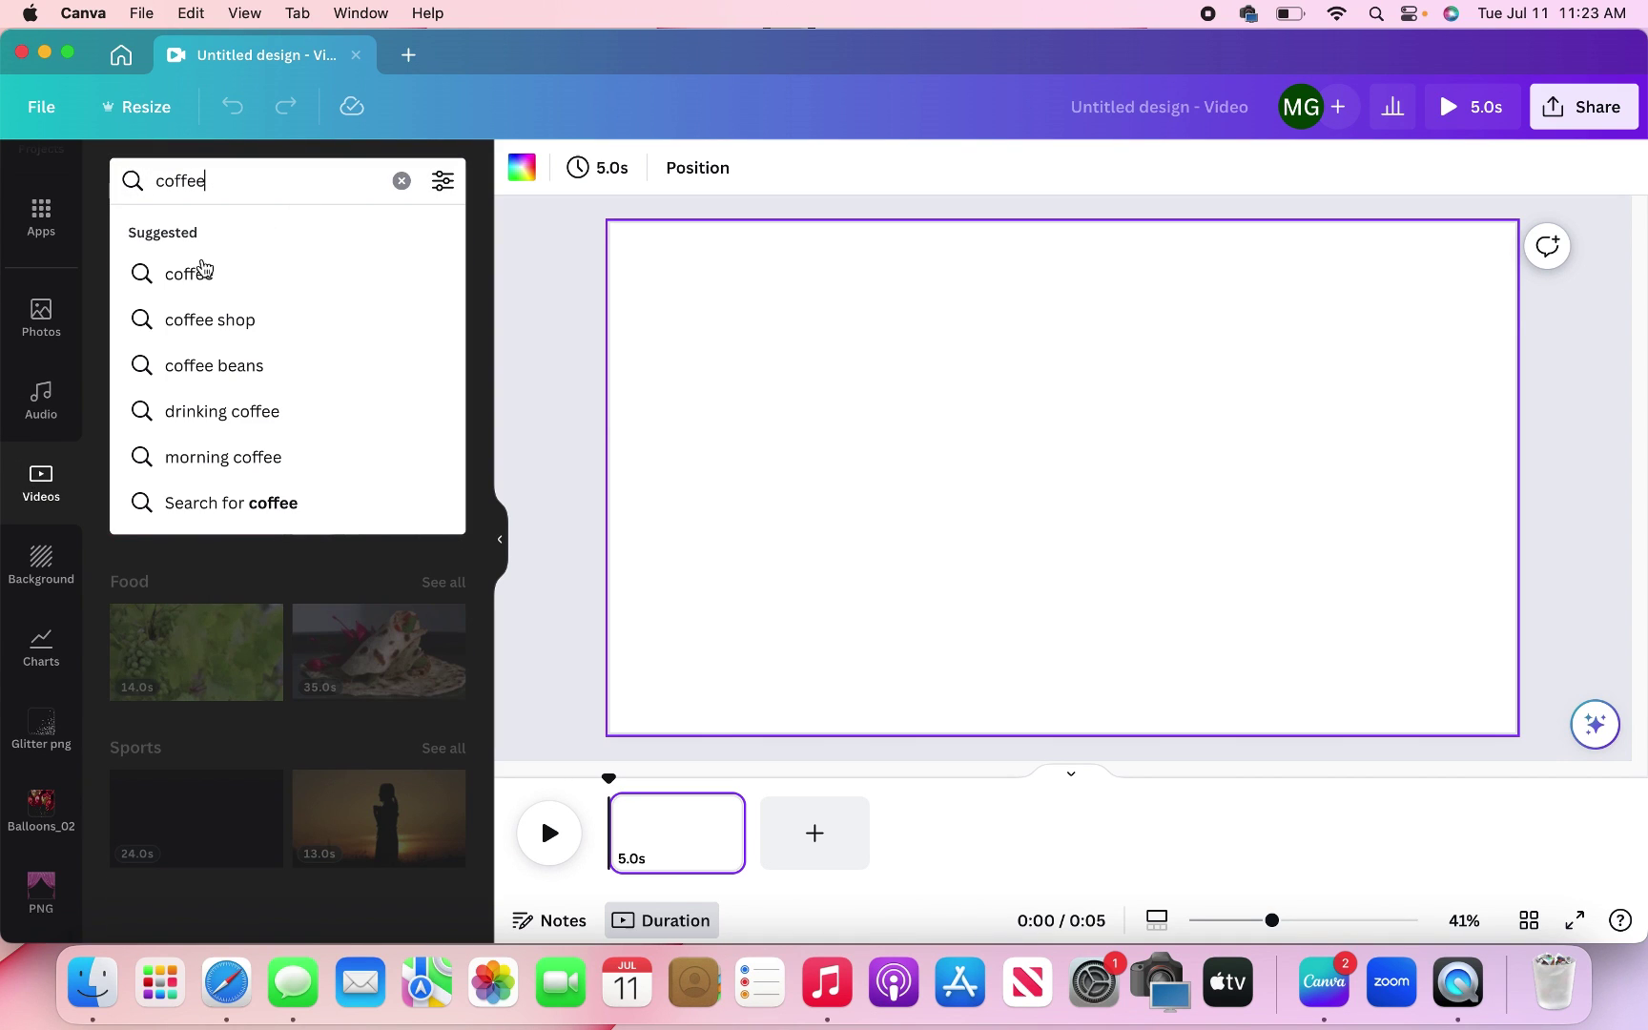
key(Return)
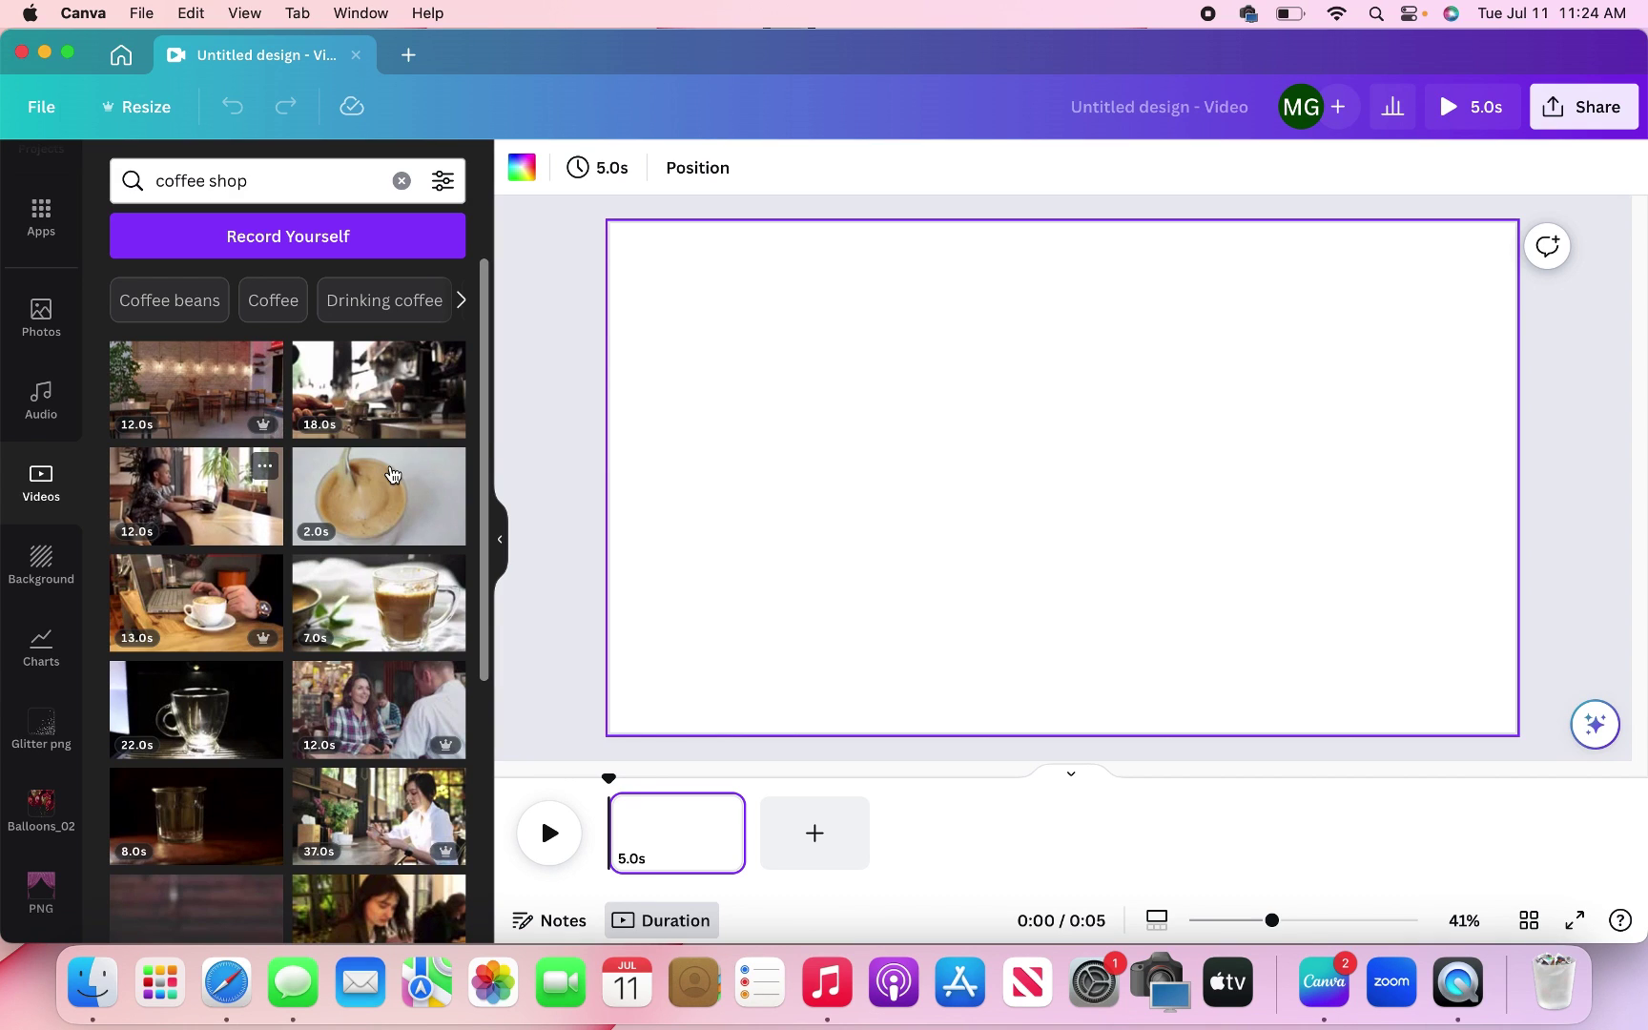
scroll(38, 515, up, 5)
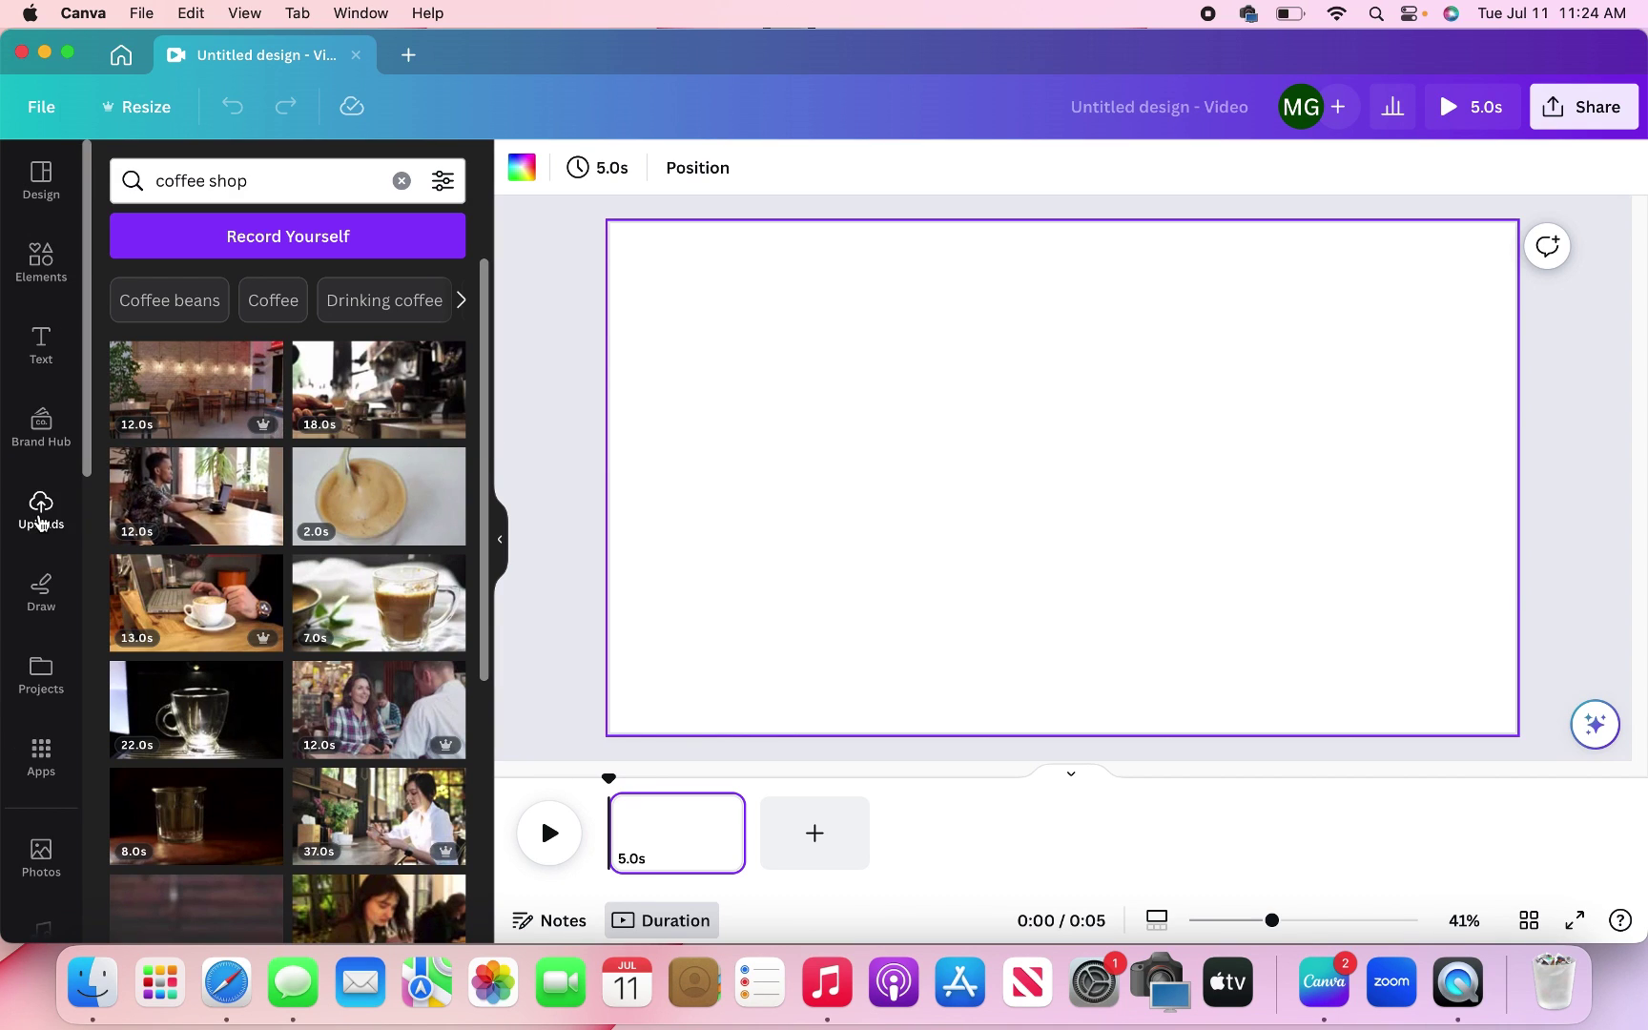
scroll(38, 522, down, 10)
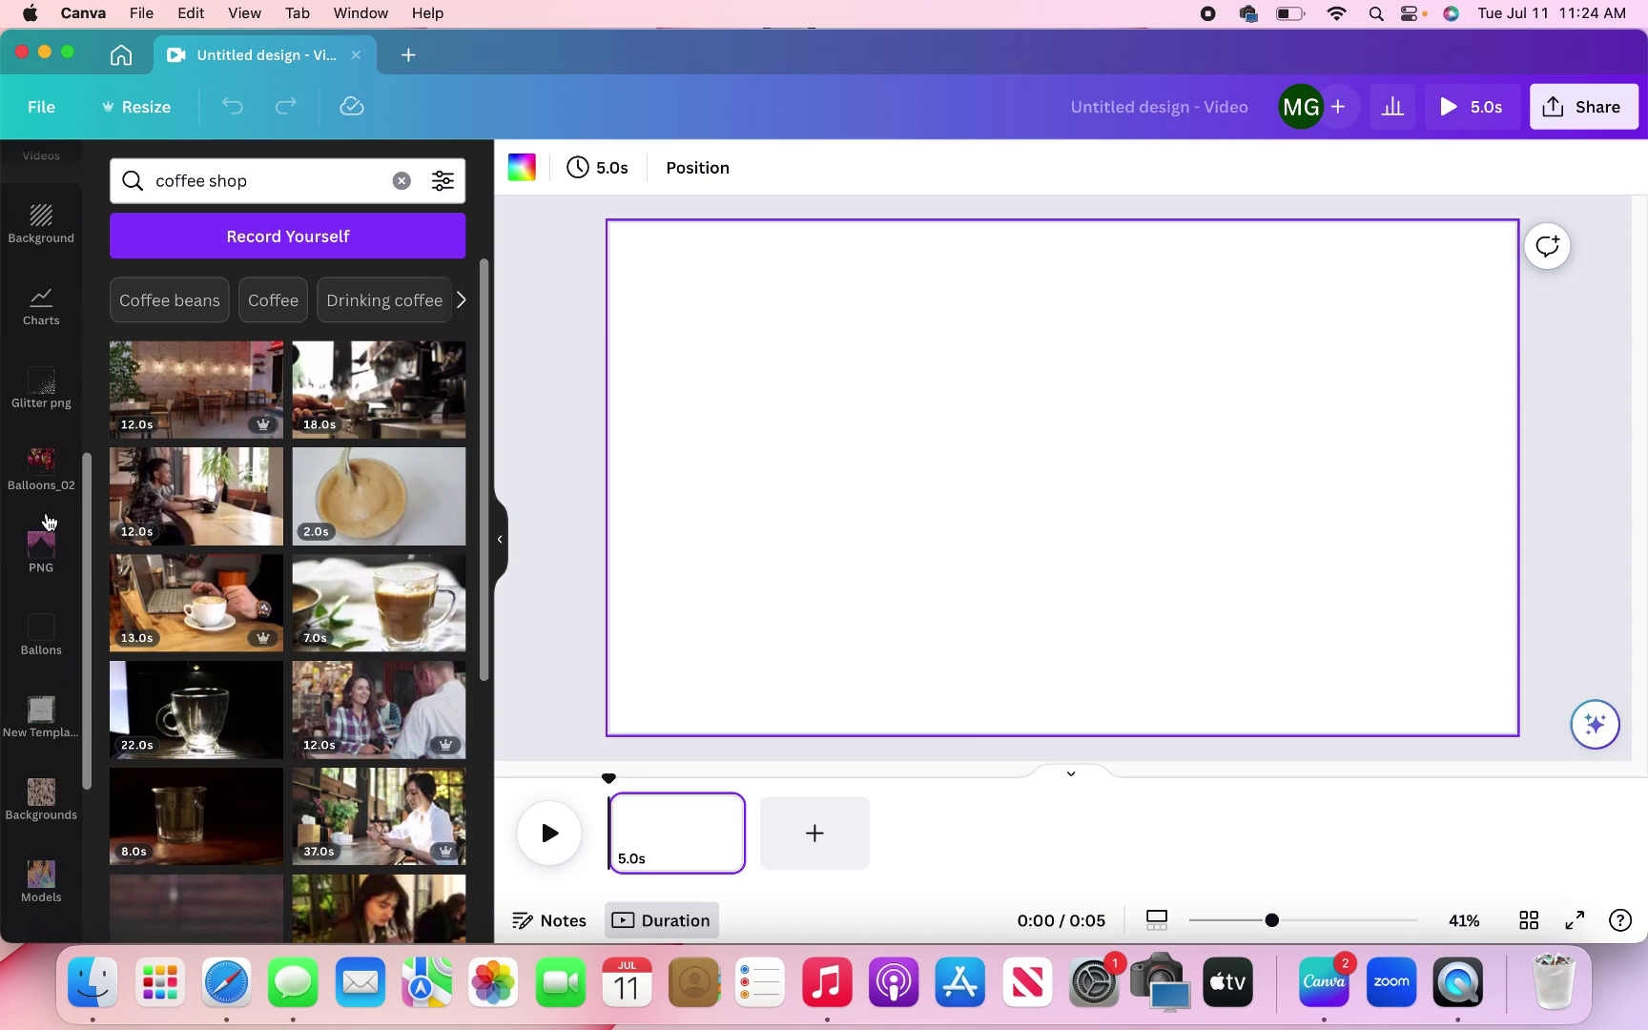
scroll(48, 474, up, 3)
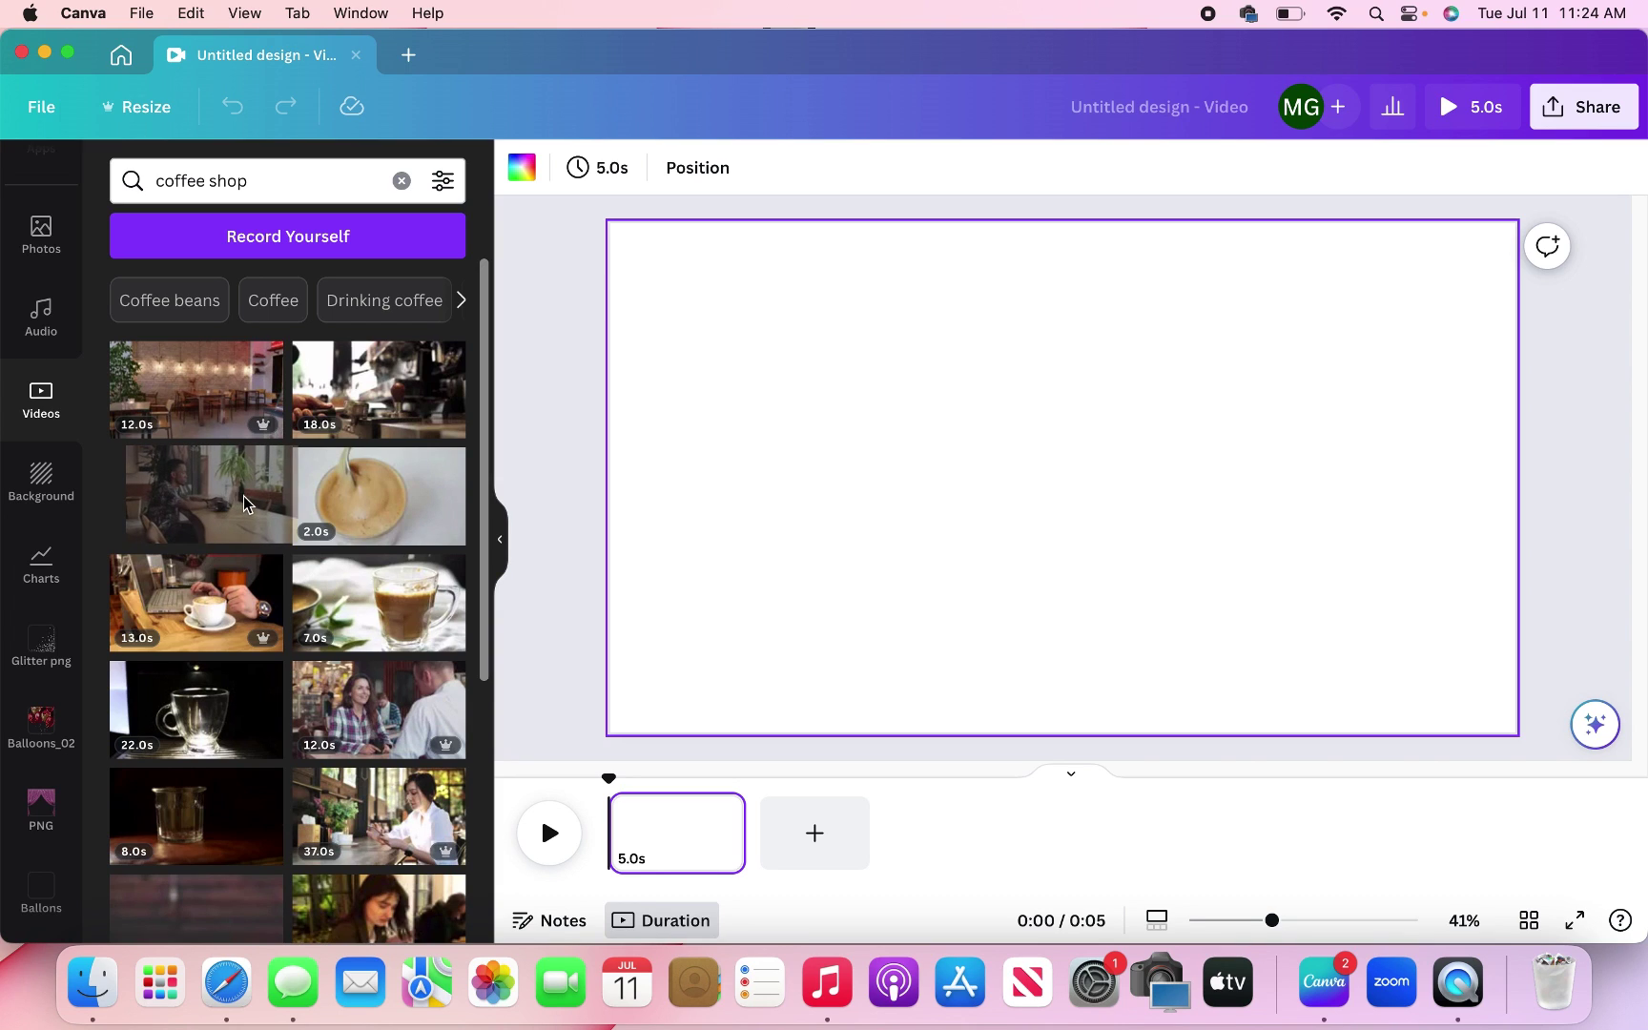
Place the man-at-laptop clip on page 1, trim it, then extend it to 10.4 seconds.
drag(312, 495, 612, 456)
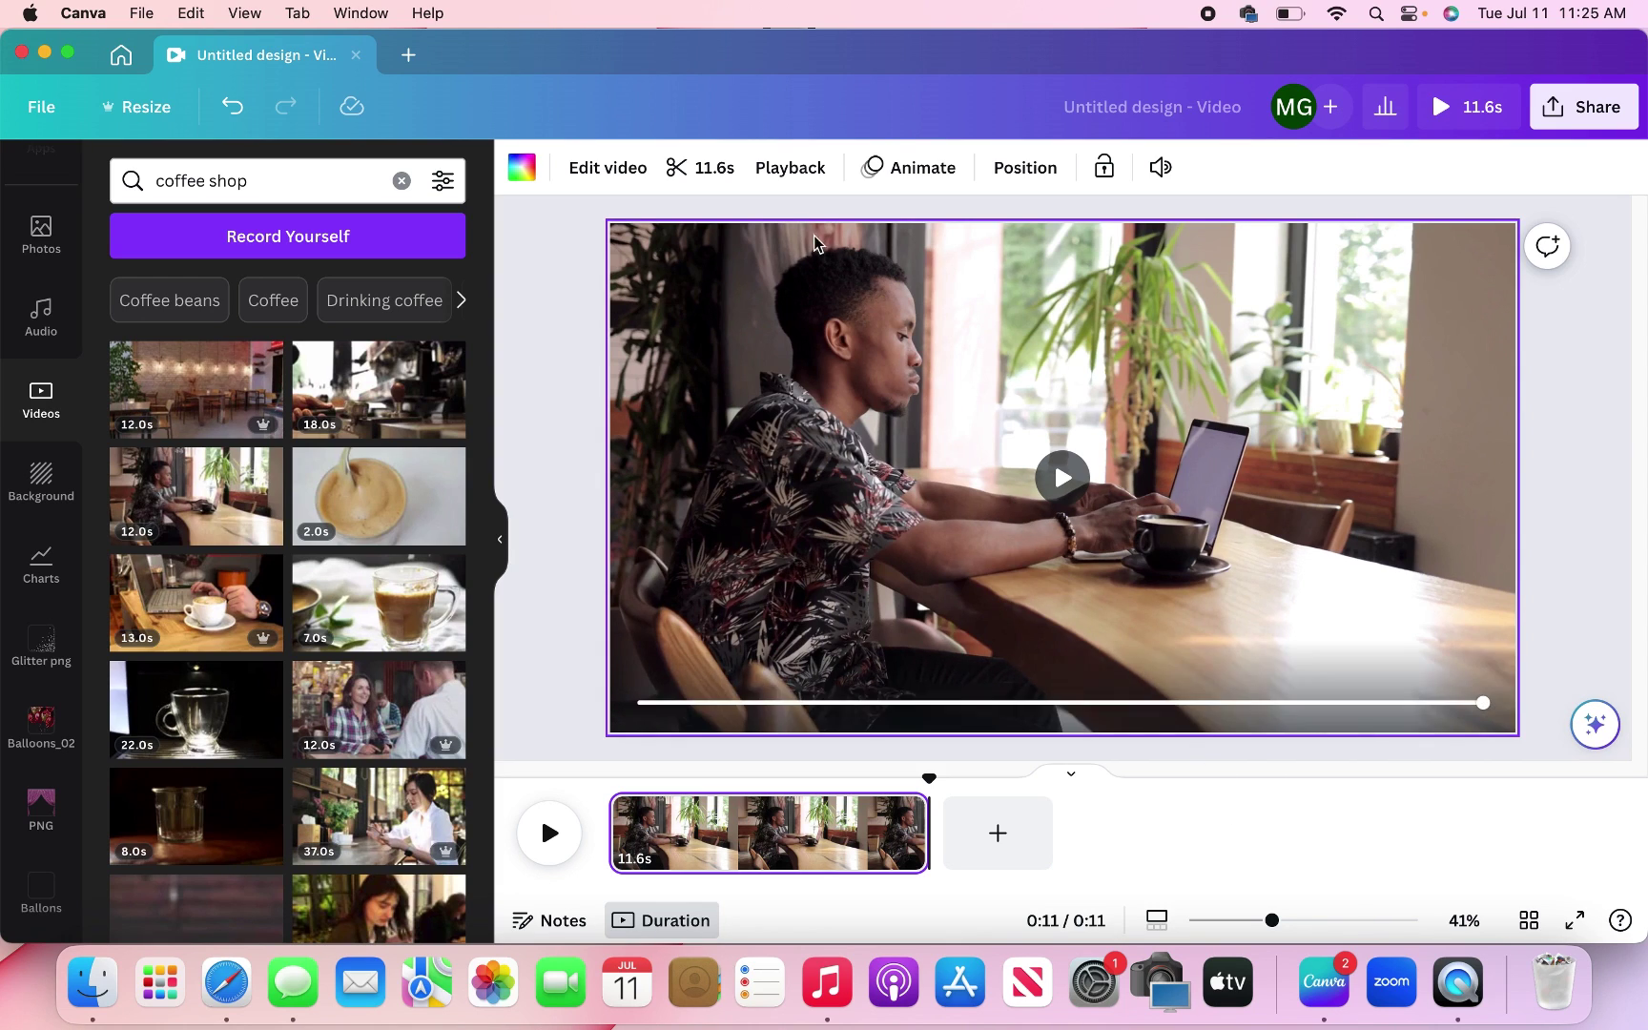
click(694, 177)
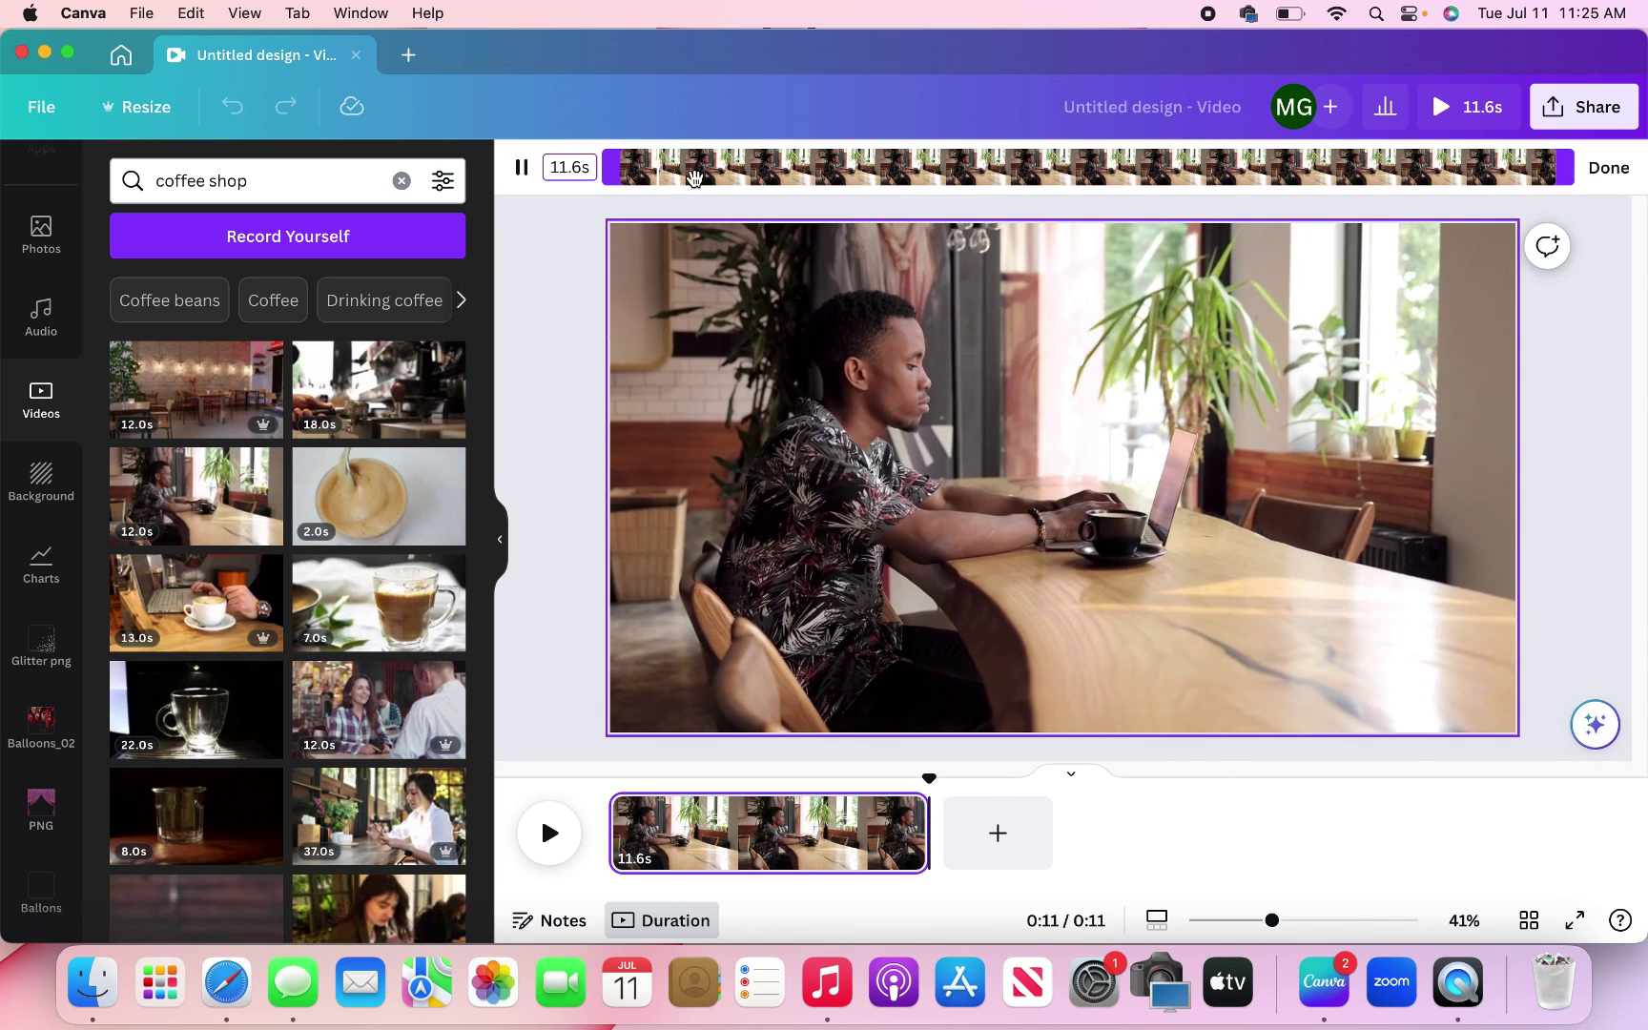
drag(617, 175, 711, 166)
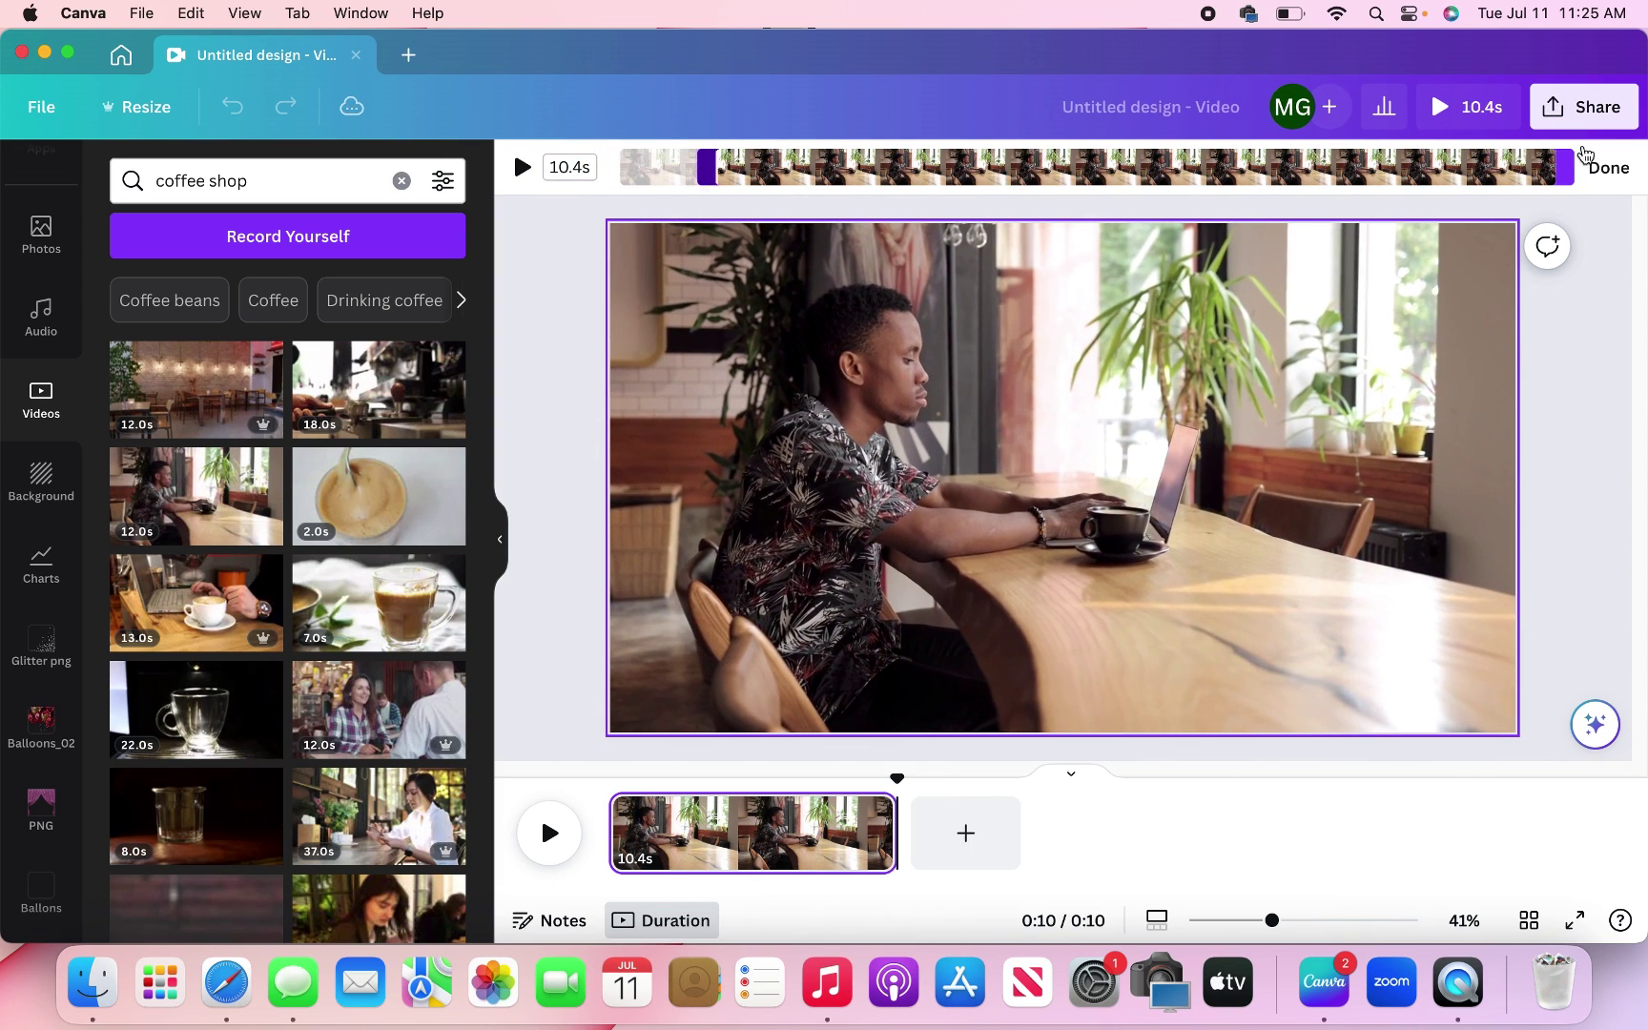
drag(1565, 167, 1446, 176)
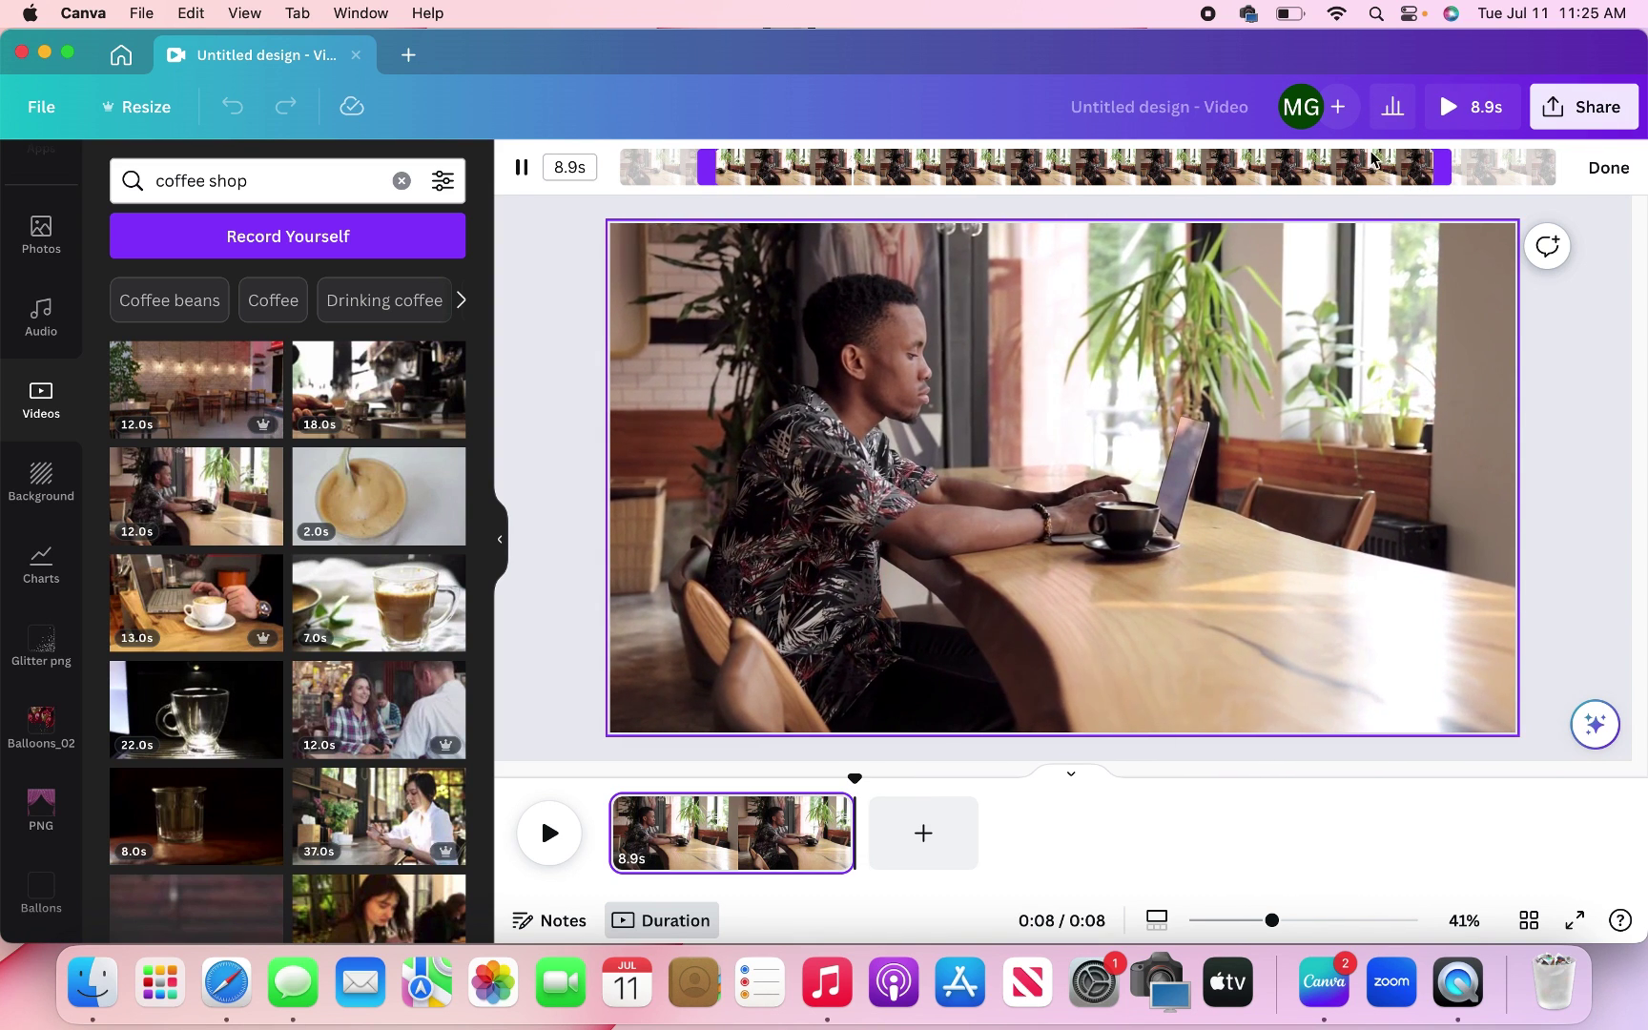
click(1609, 168)
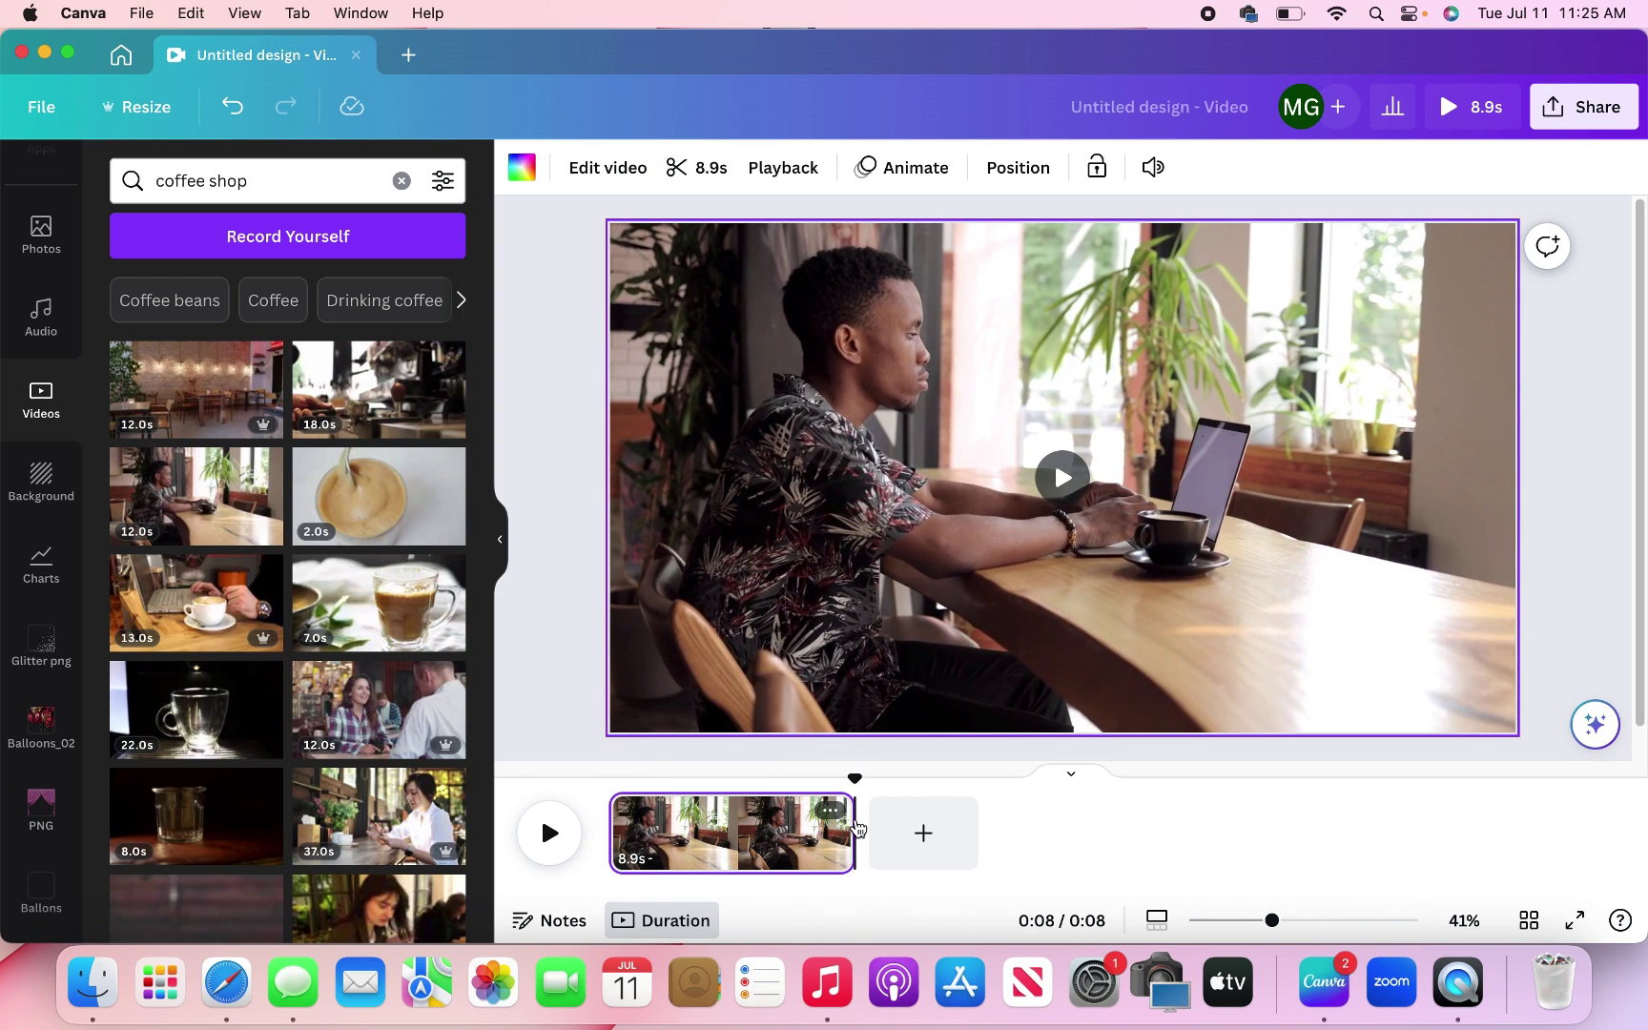
drag(861, 826, 911, 826)
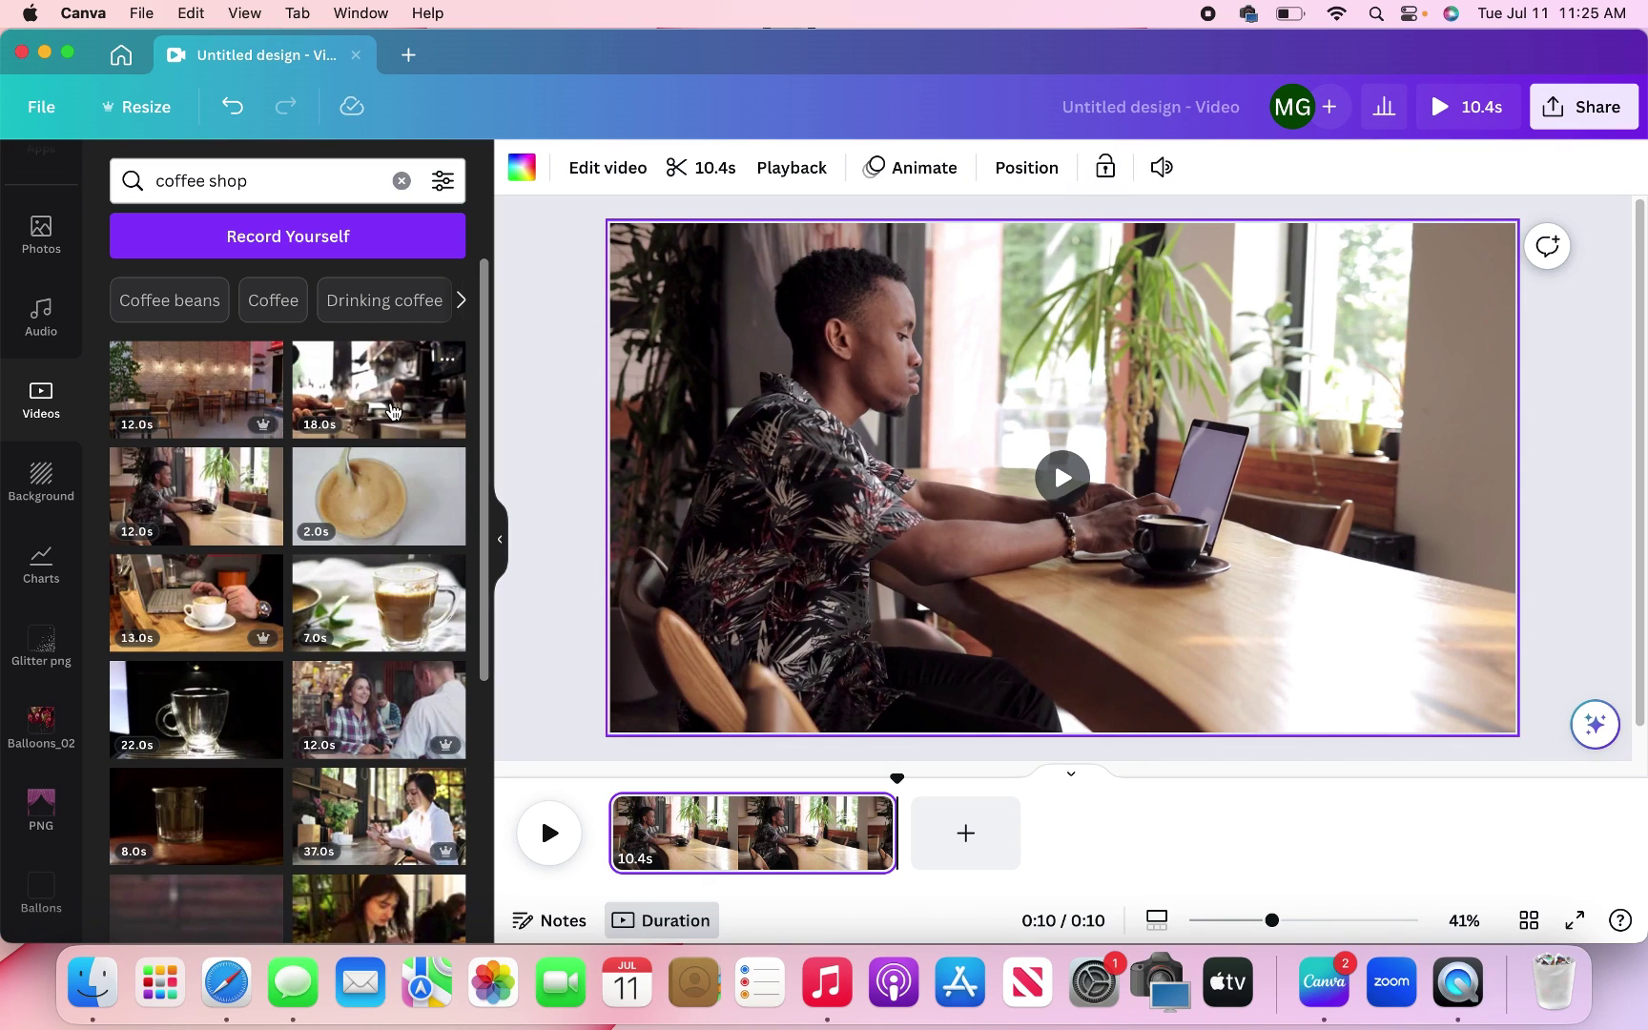
Add page 2 with the espresso-tamping clip shortened to 9.5 seconds.
click(973, 852)
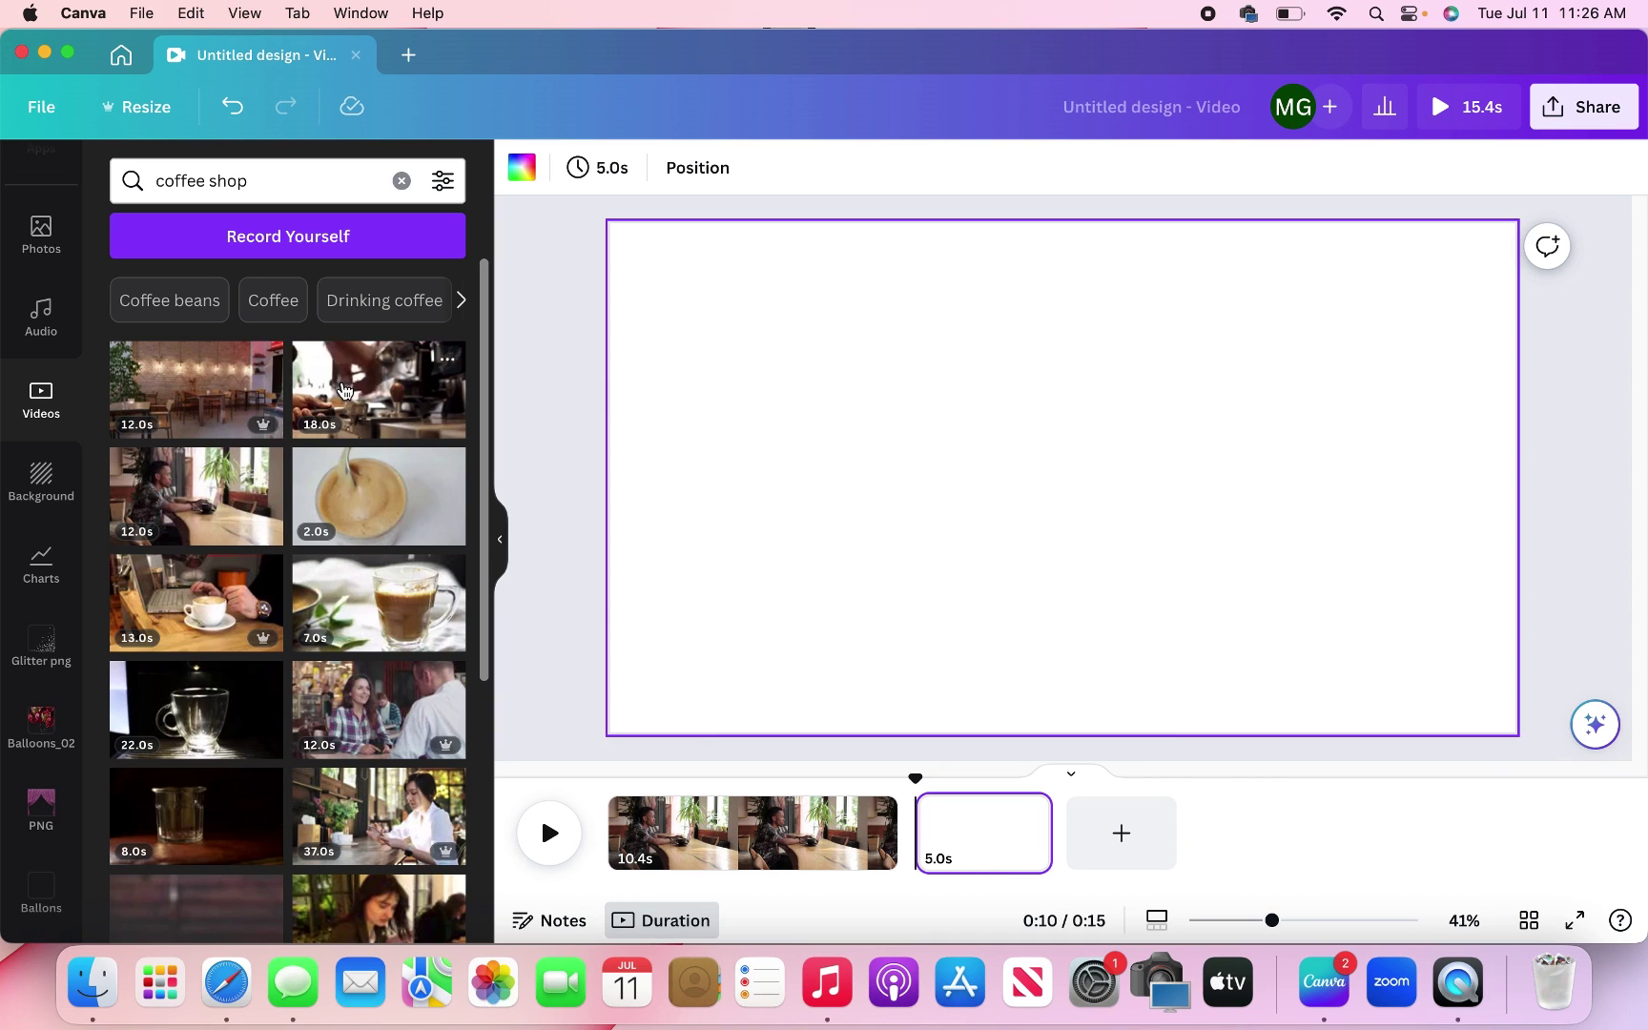
drag(344, 389, 606, 394)
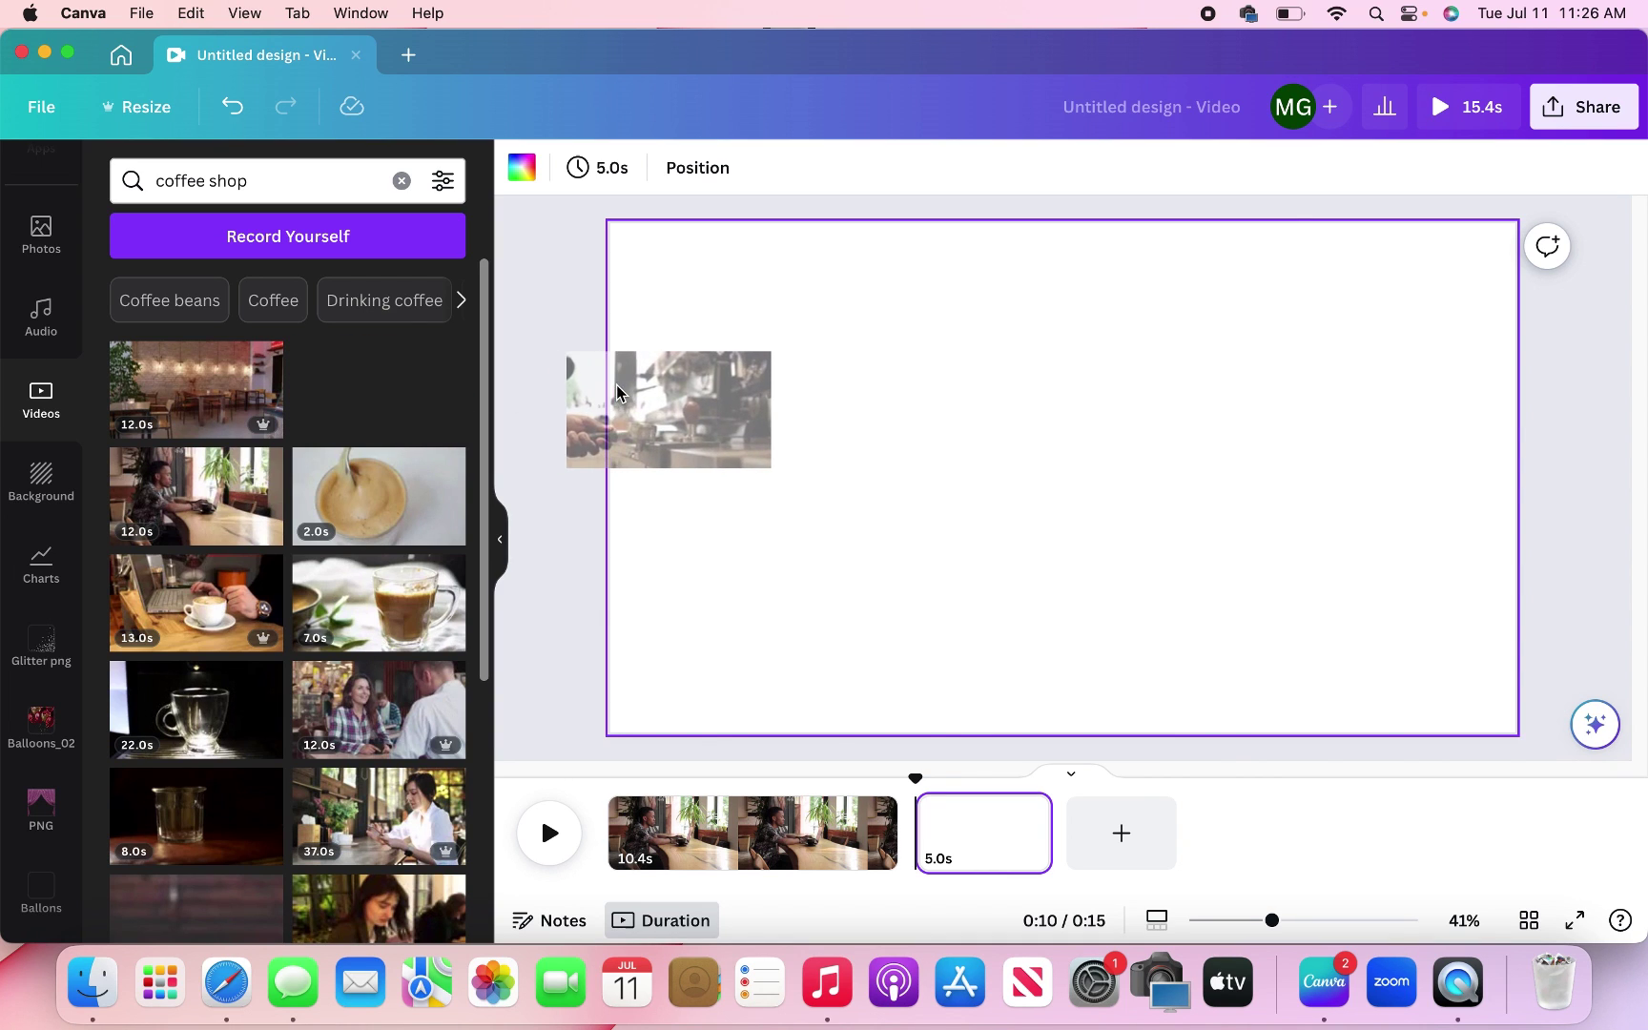
drag(617, 391, 619, 386)
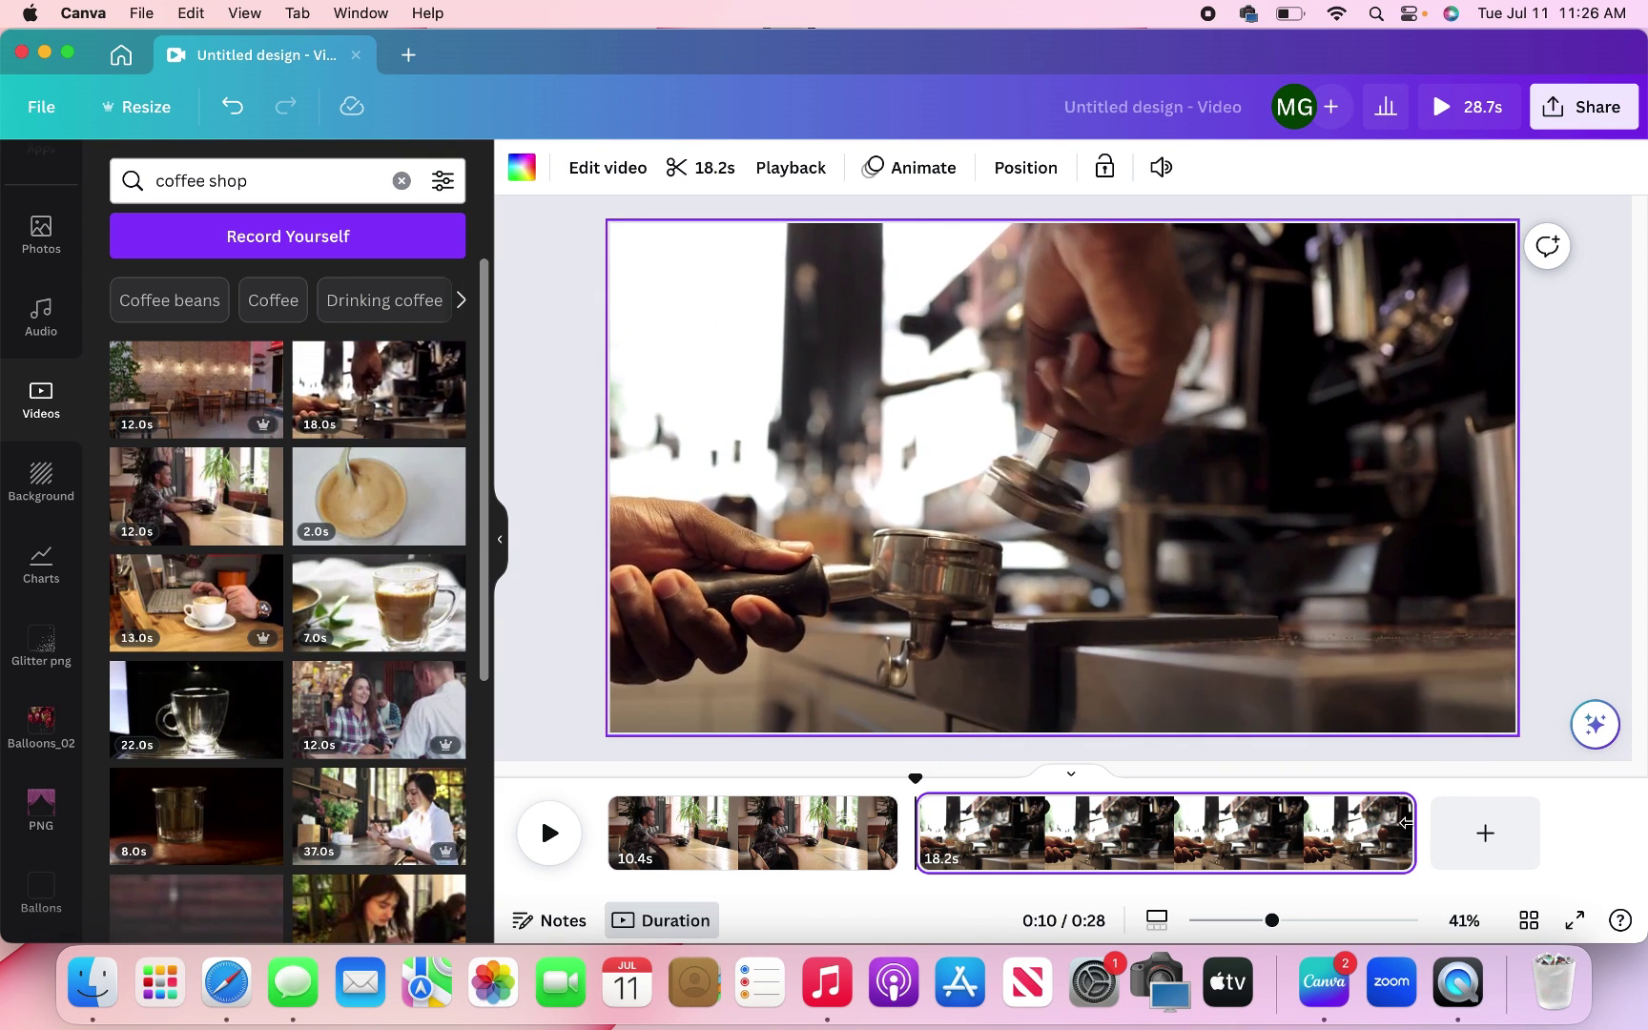
drag(1406, 822, 1169, 830)
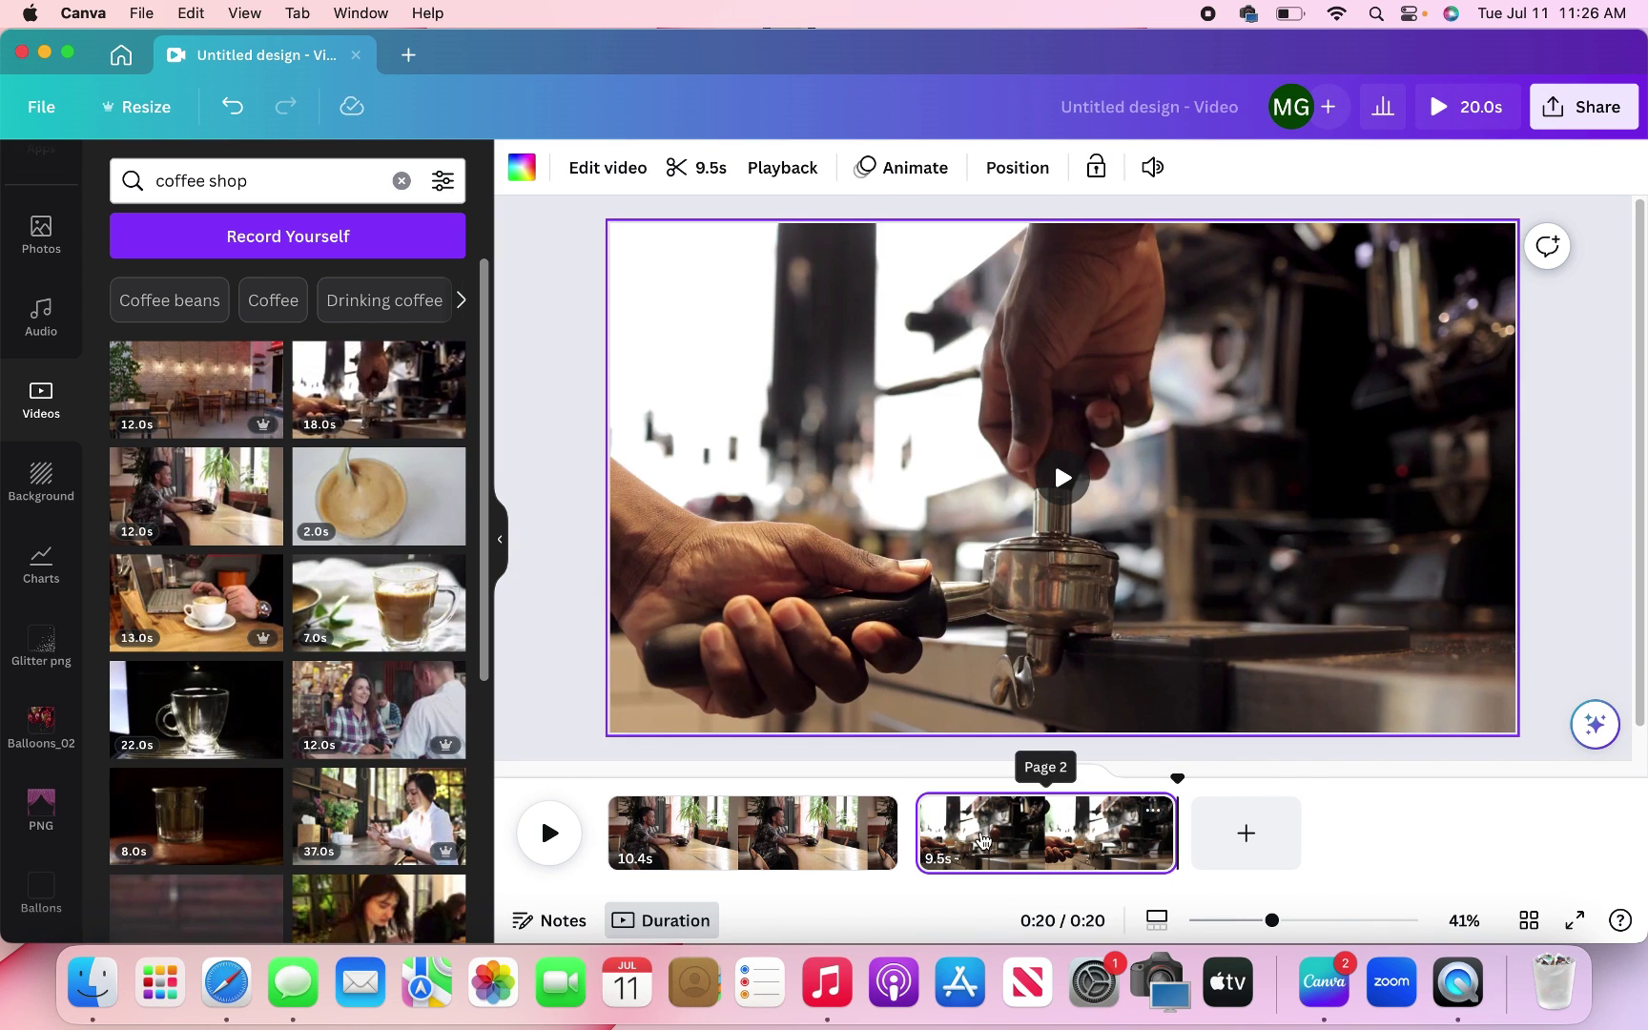
click(754, 833)
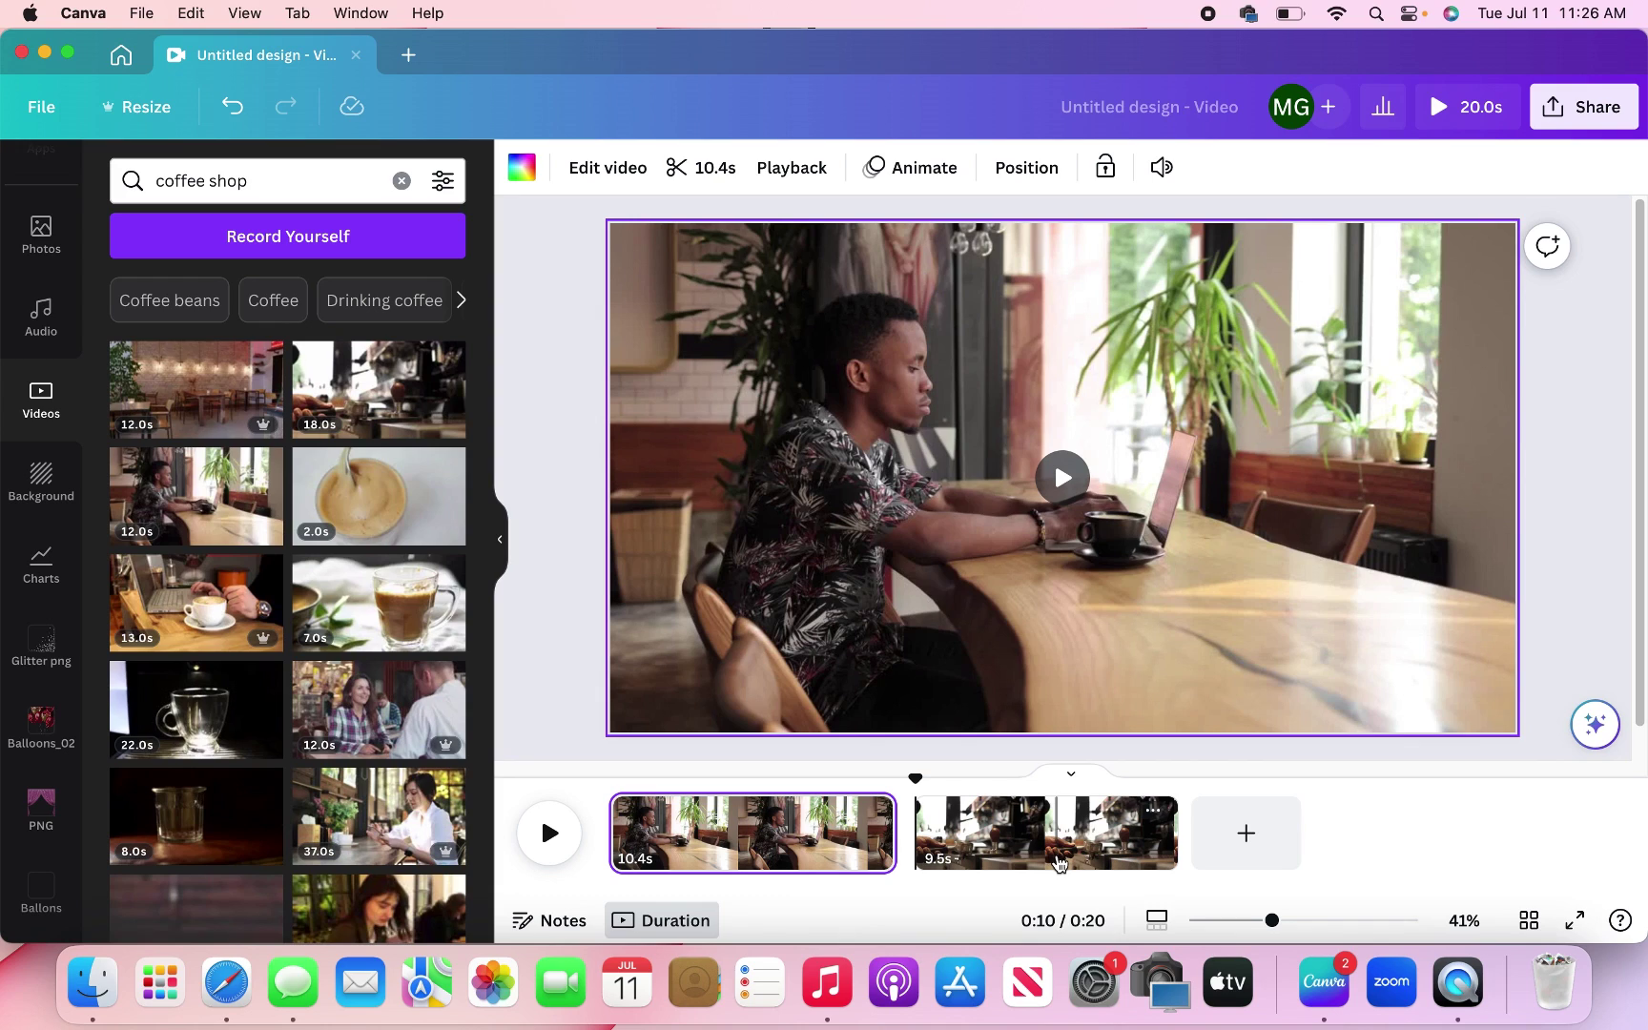
Join the two clips with a 2.4-second Dissolve transition and scrub the preview to about 0:07.
mouse_move(909, 837)
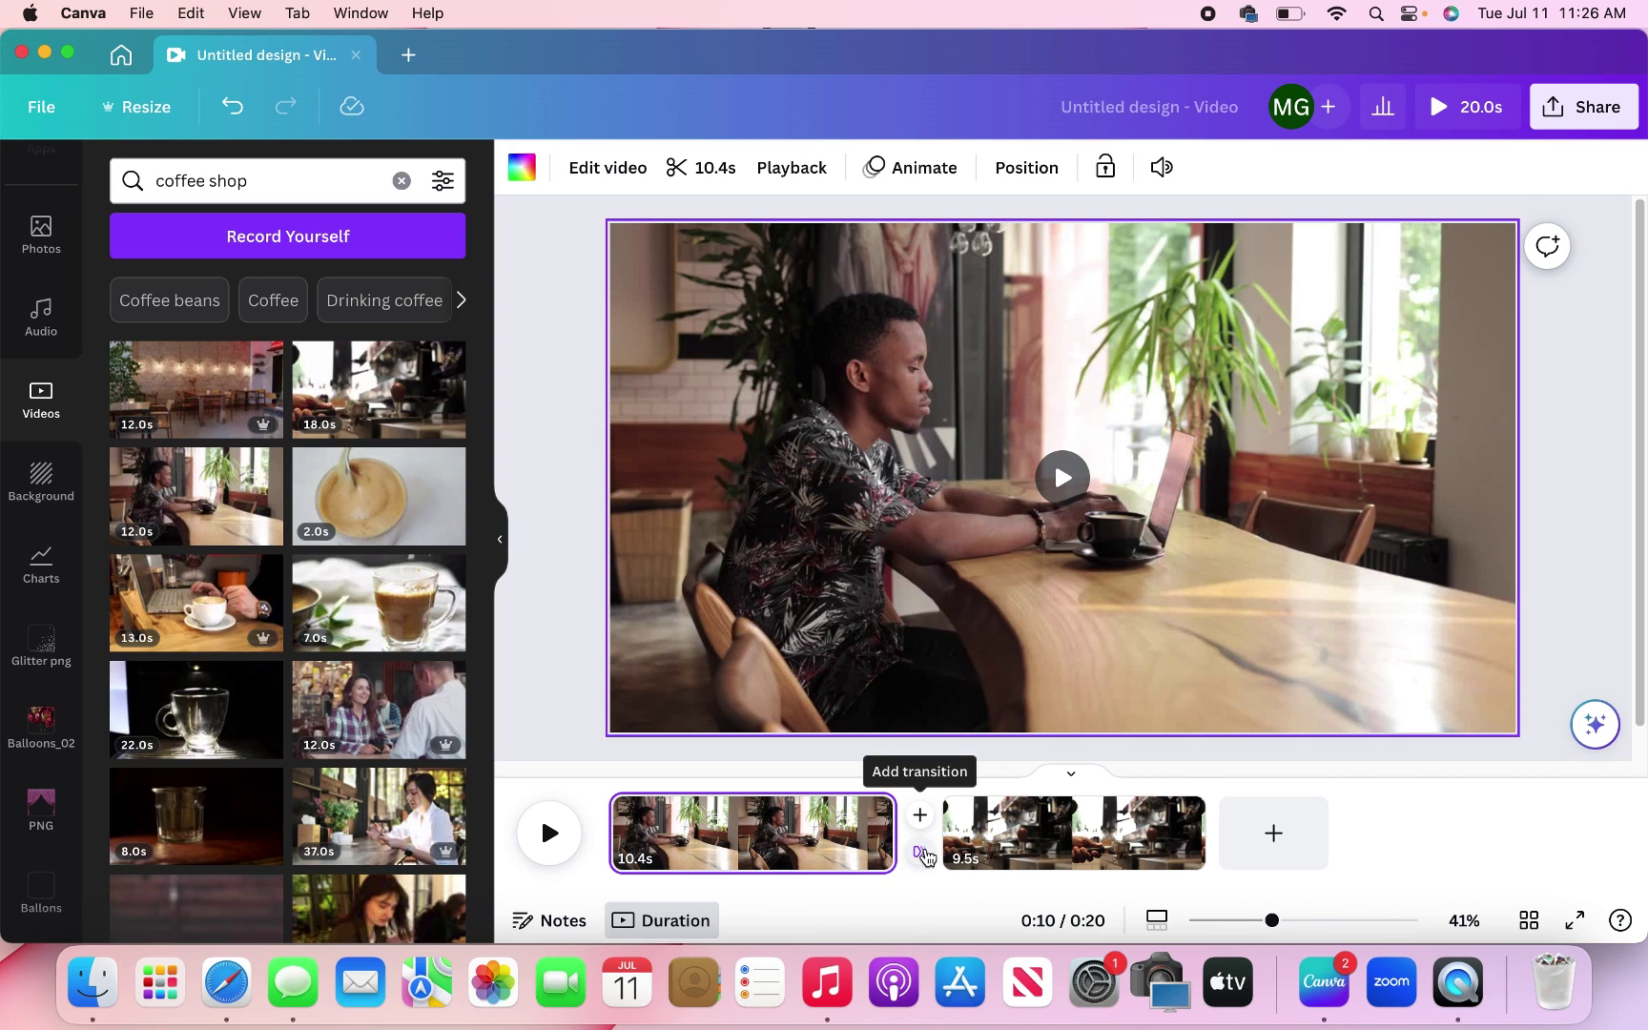
click(923, 854)
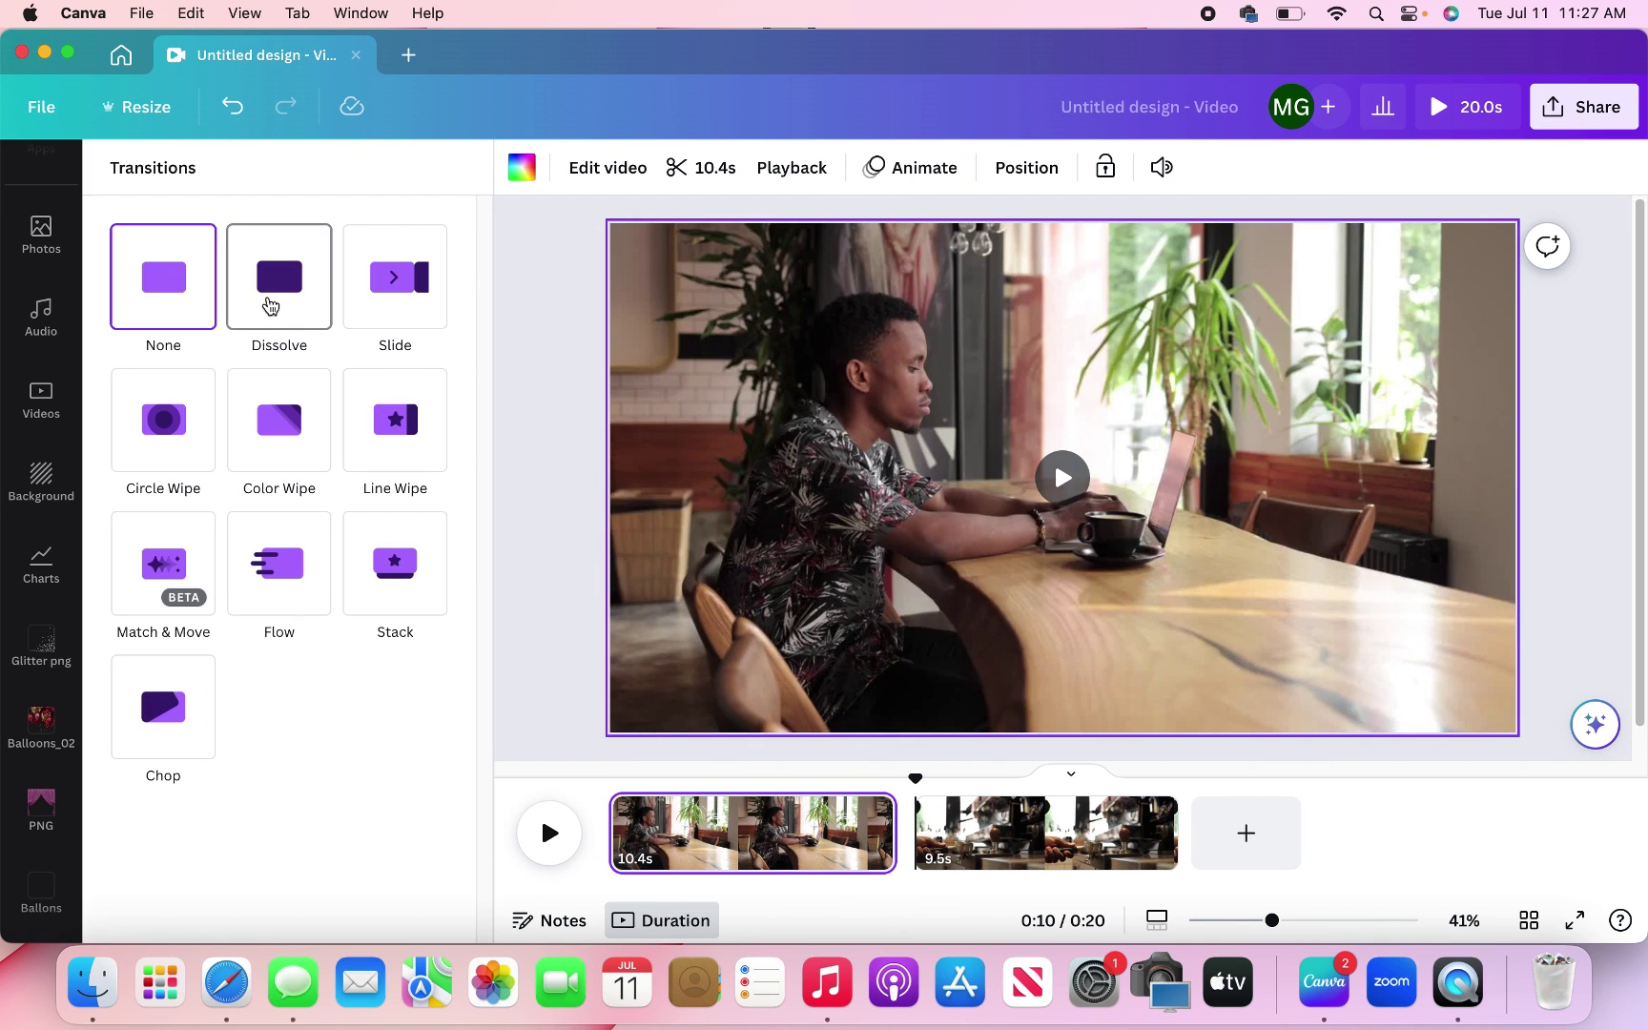
click(271, 305)
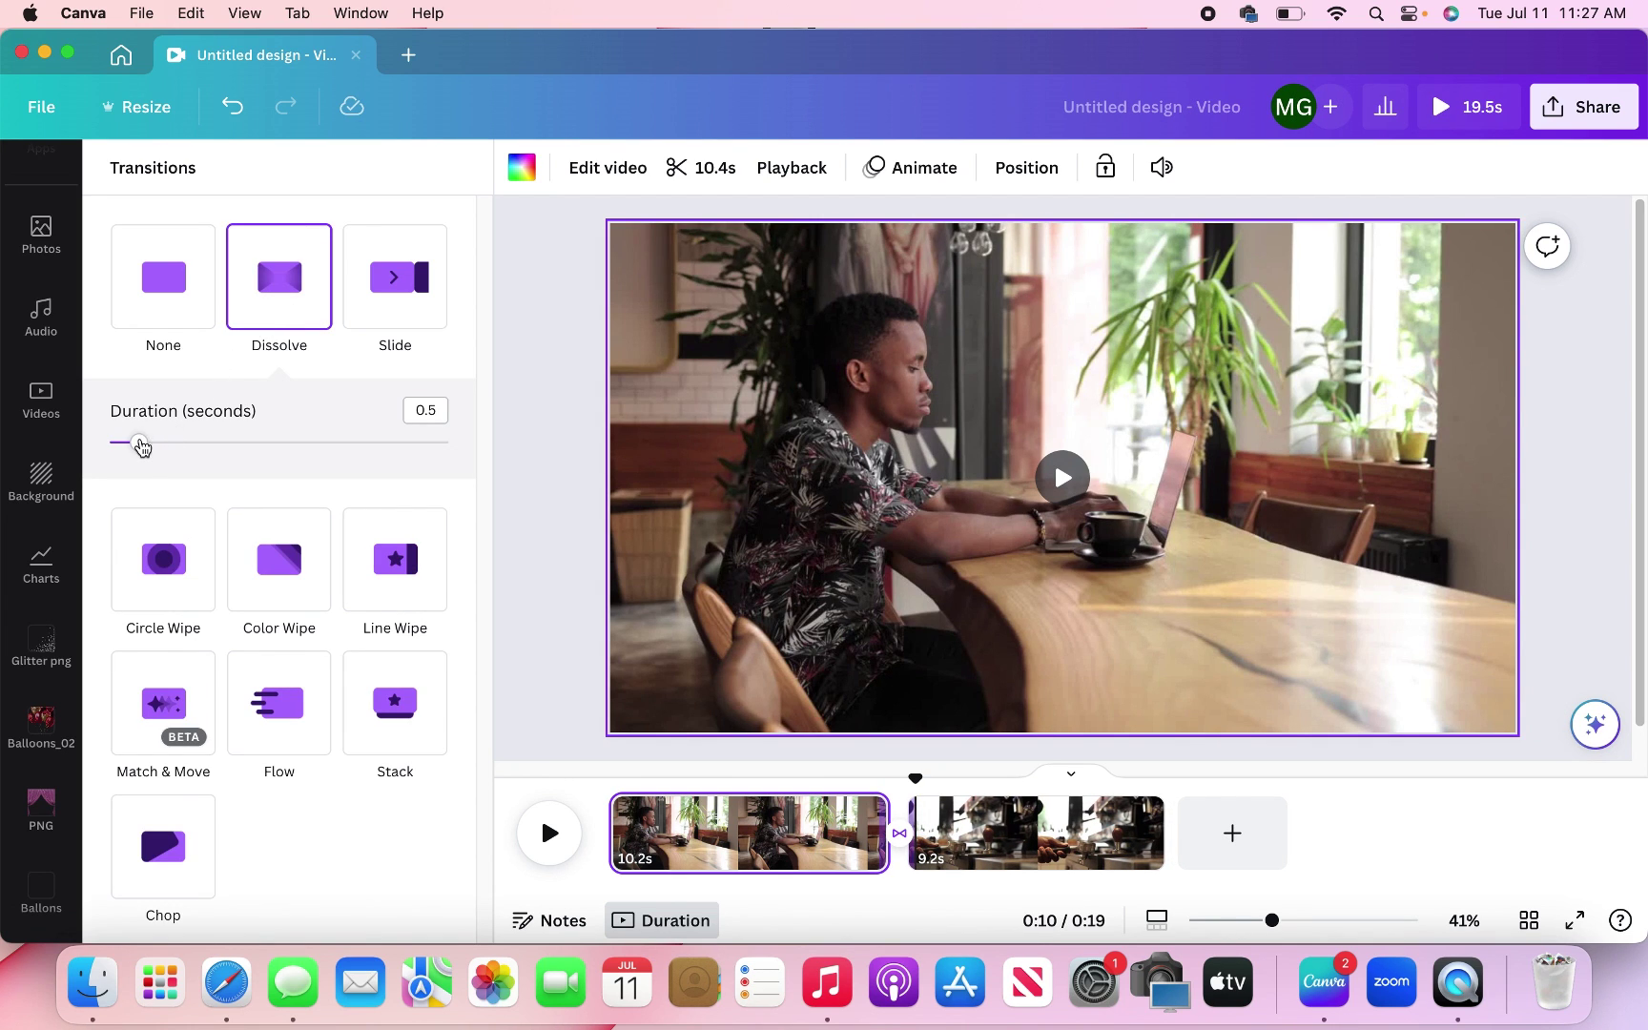
drag(140, 444, 277, 460)
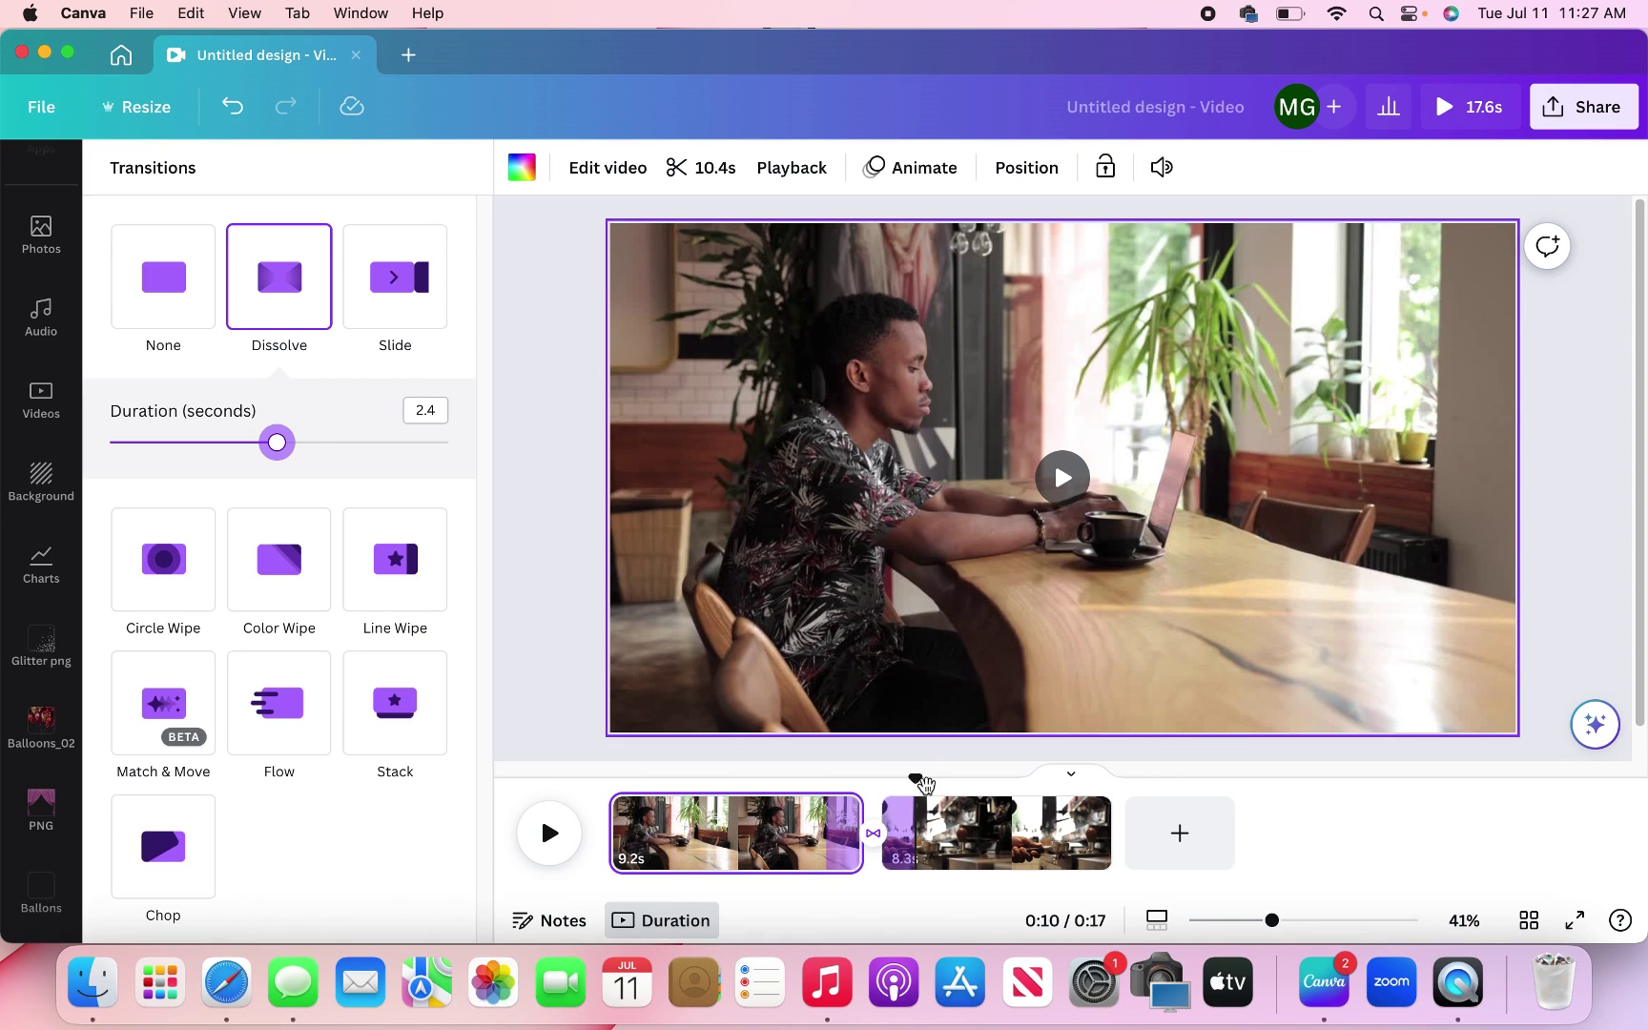
drag(917, 782, 809, 777)
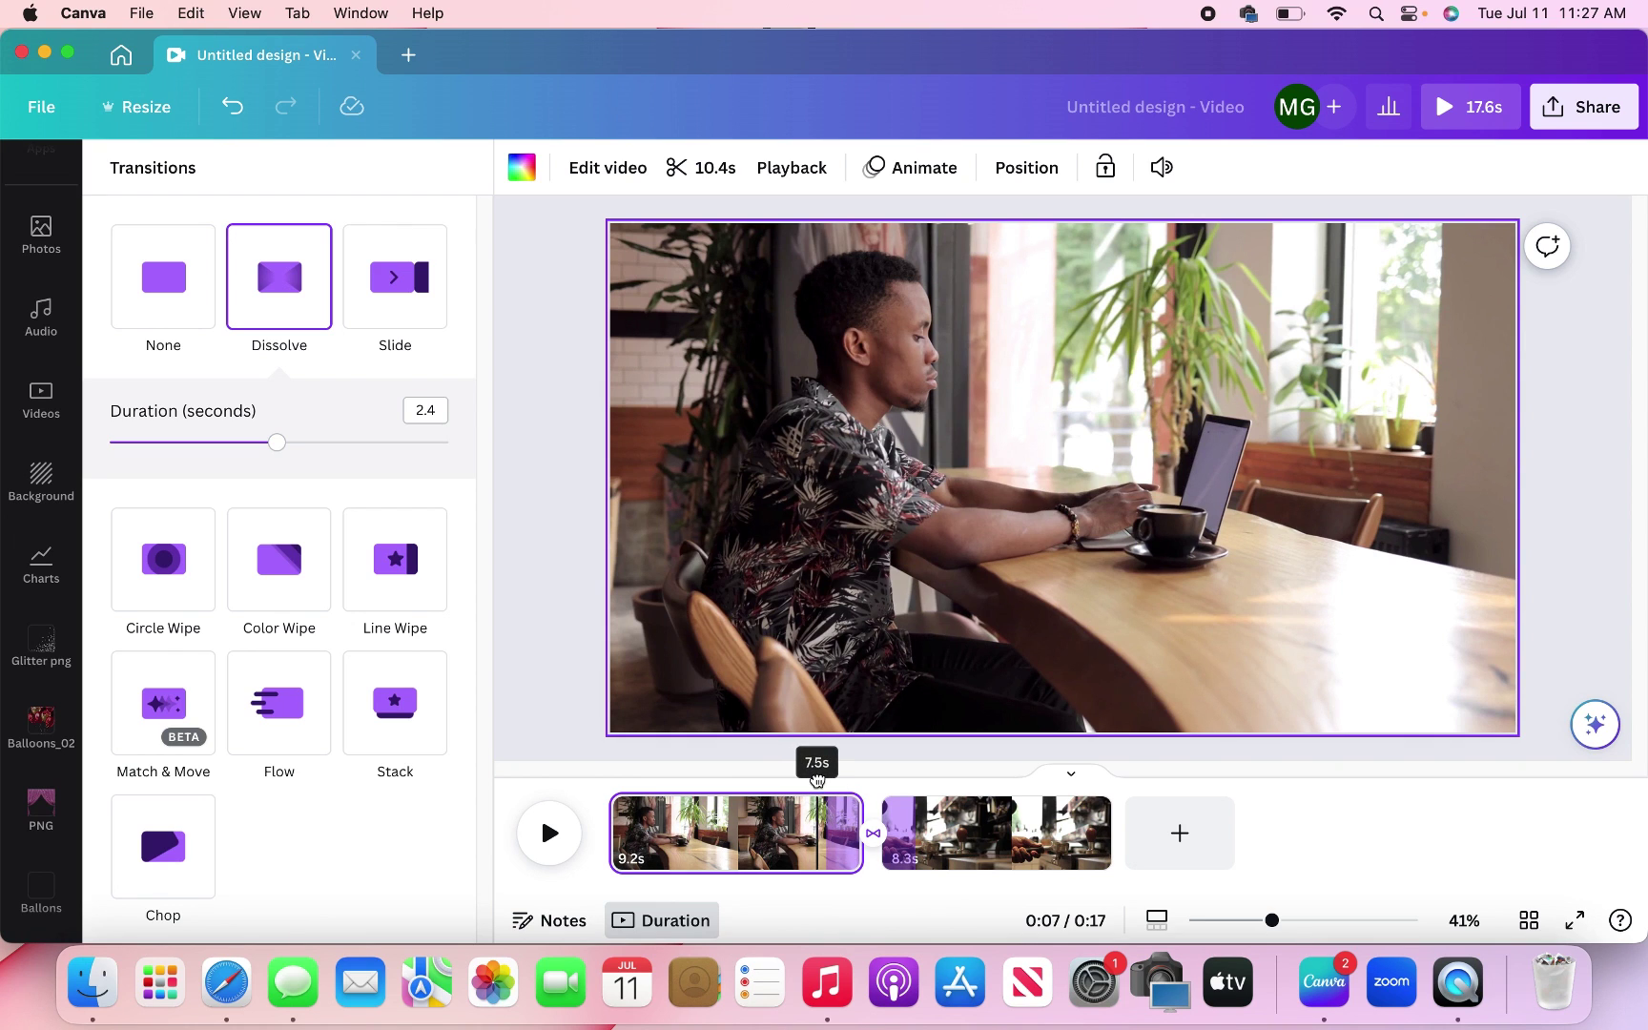
drag(817, 780, 812, 780)
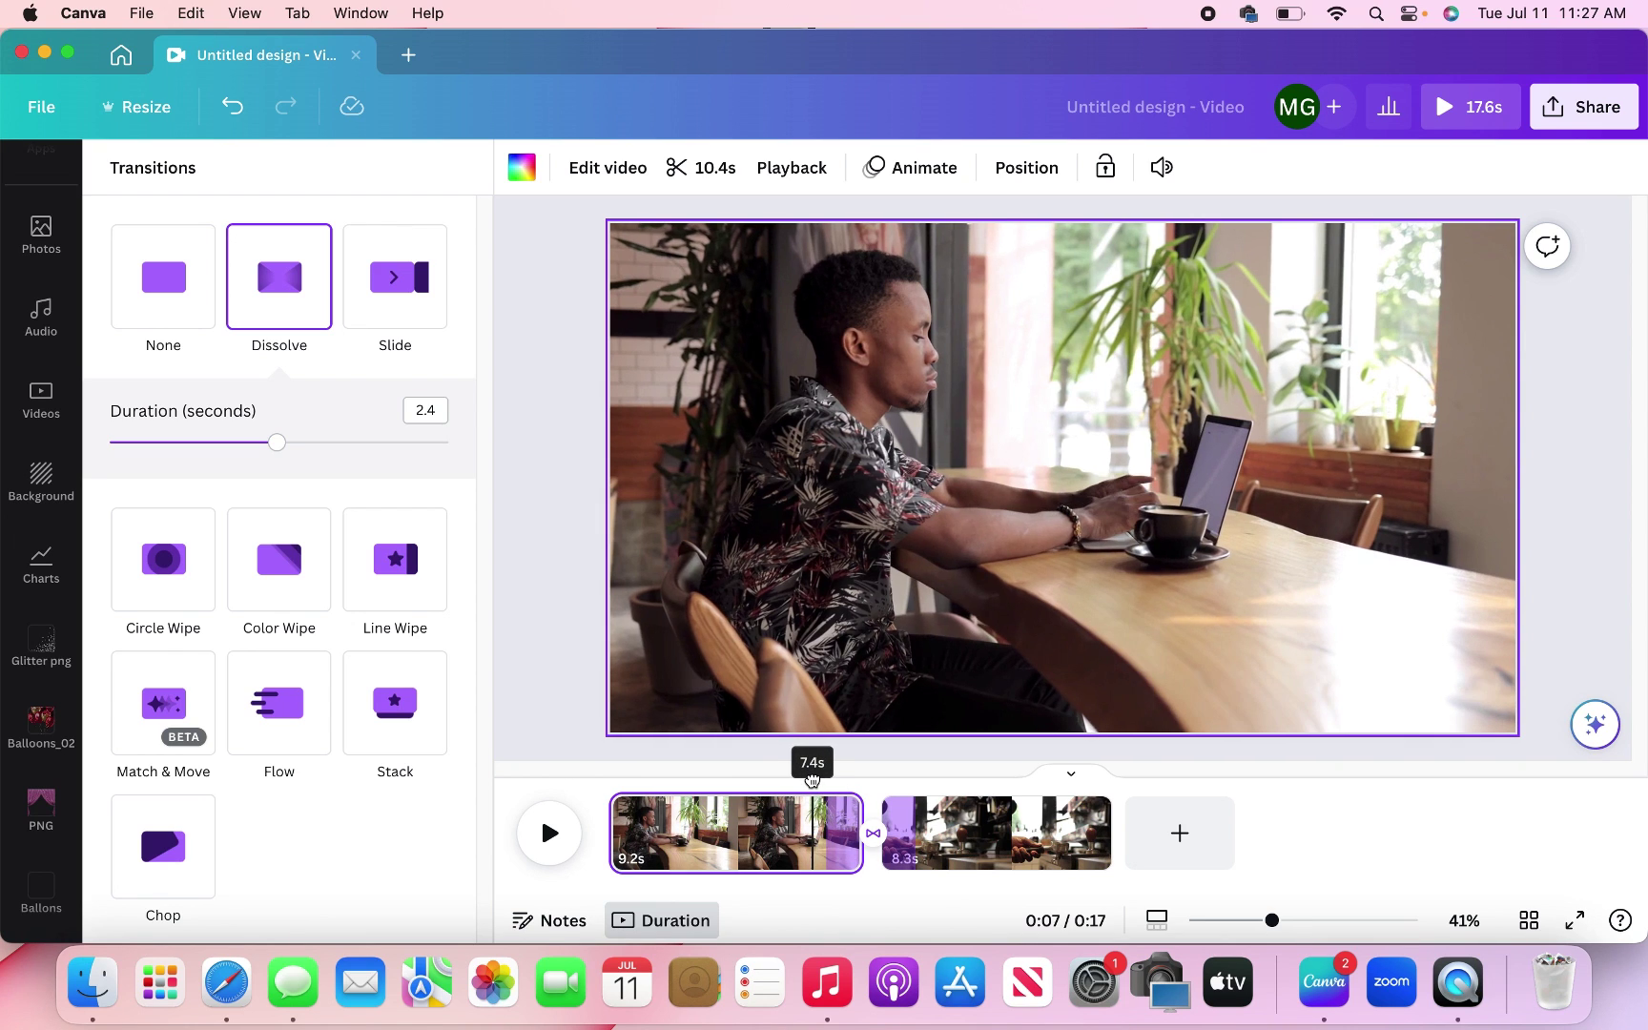
Play the preview through to 0:17, then deselect the transition to return to the coffee shop results.
click(559, 829)
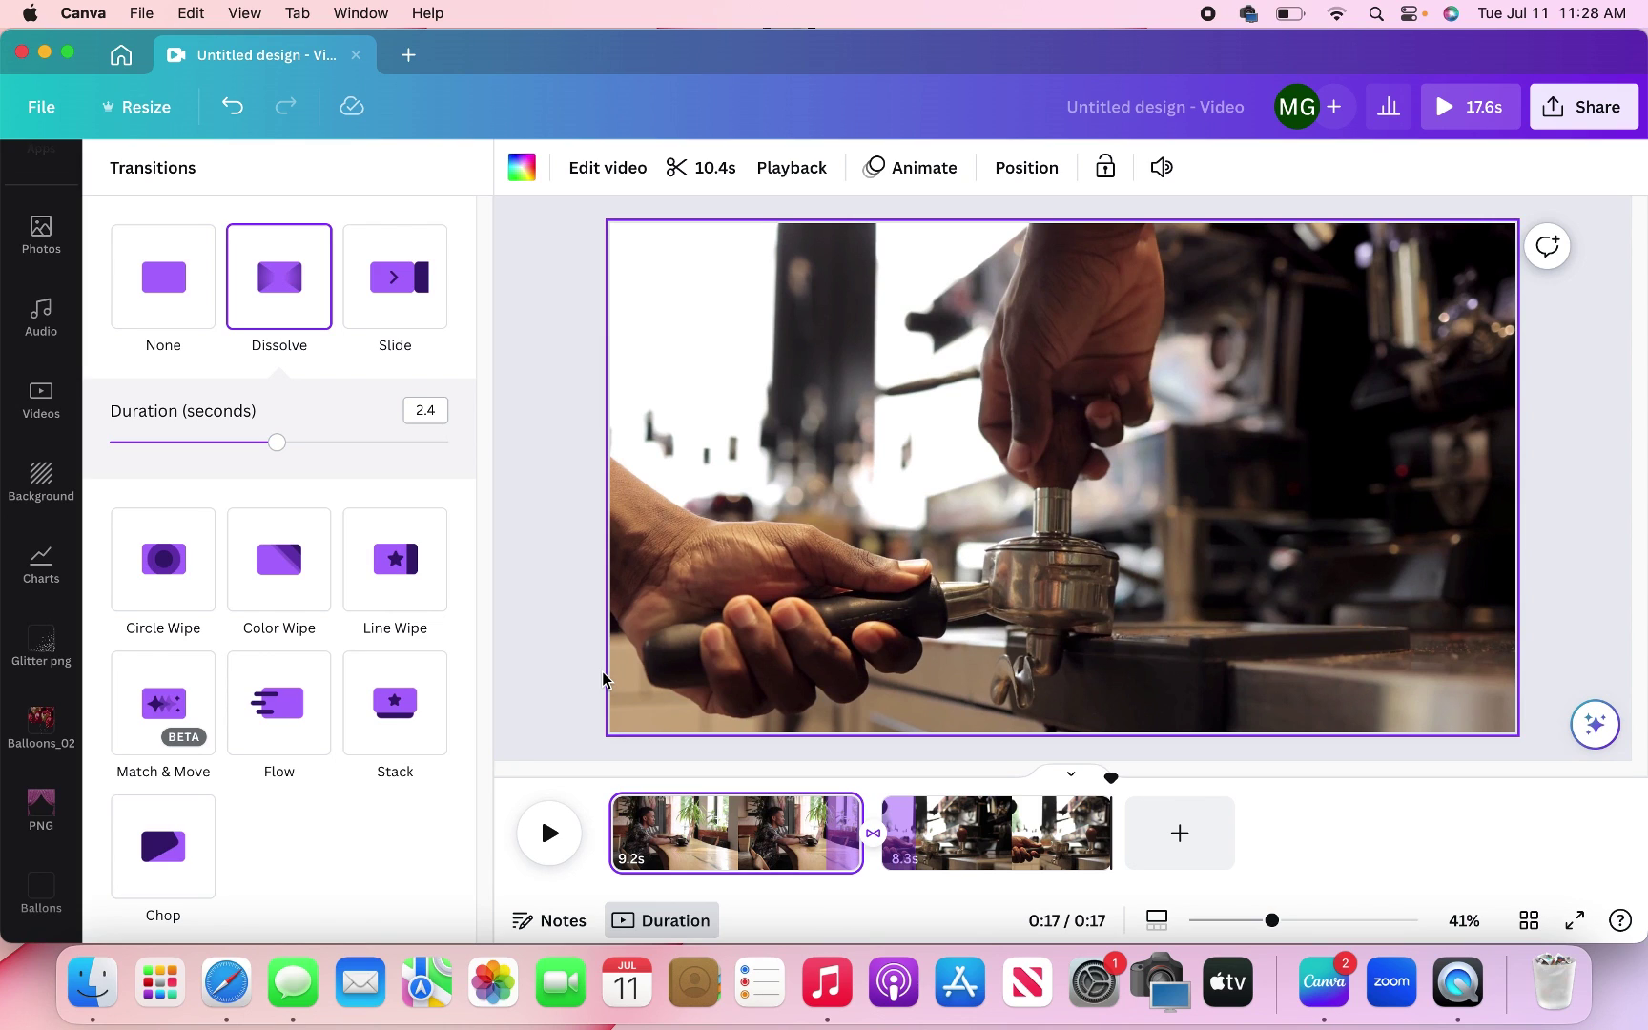
click(533, 520)
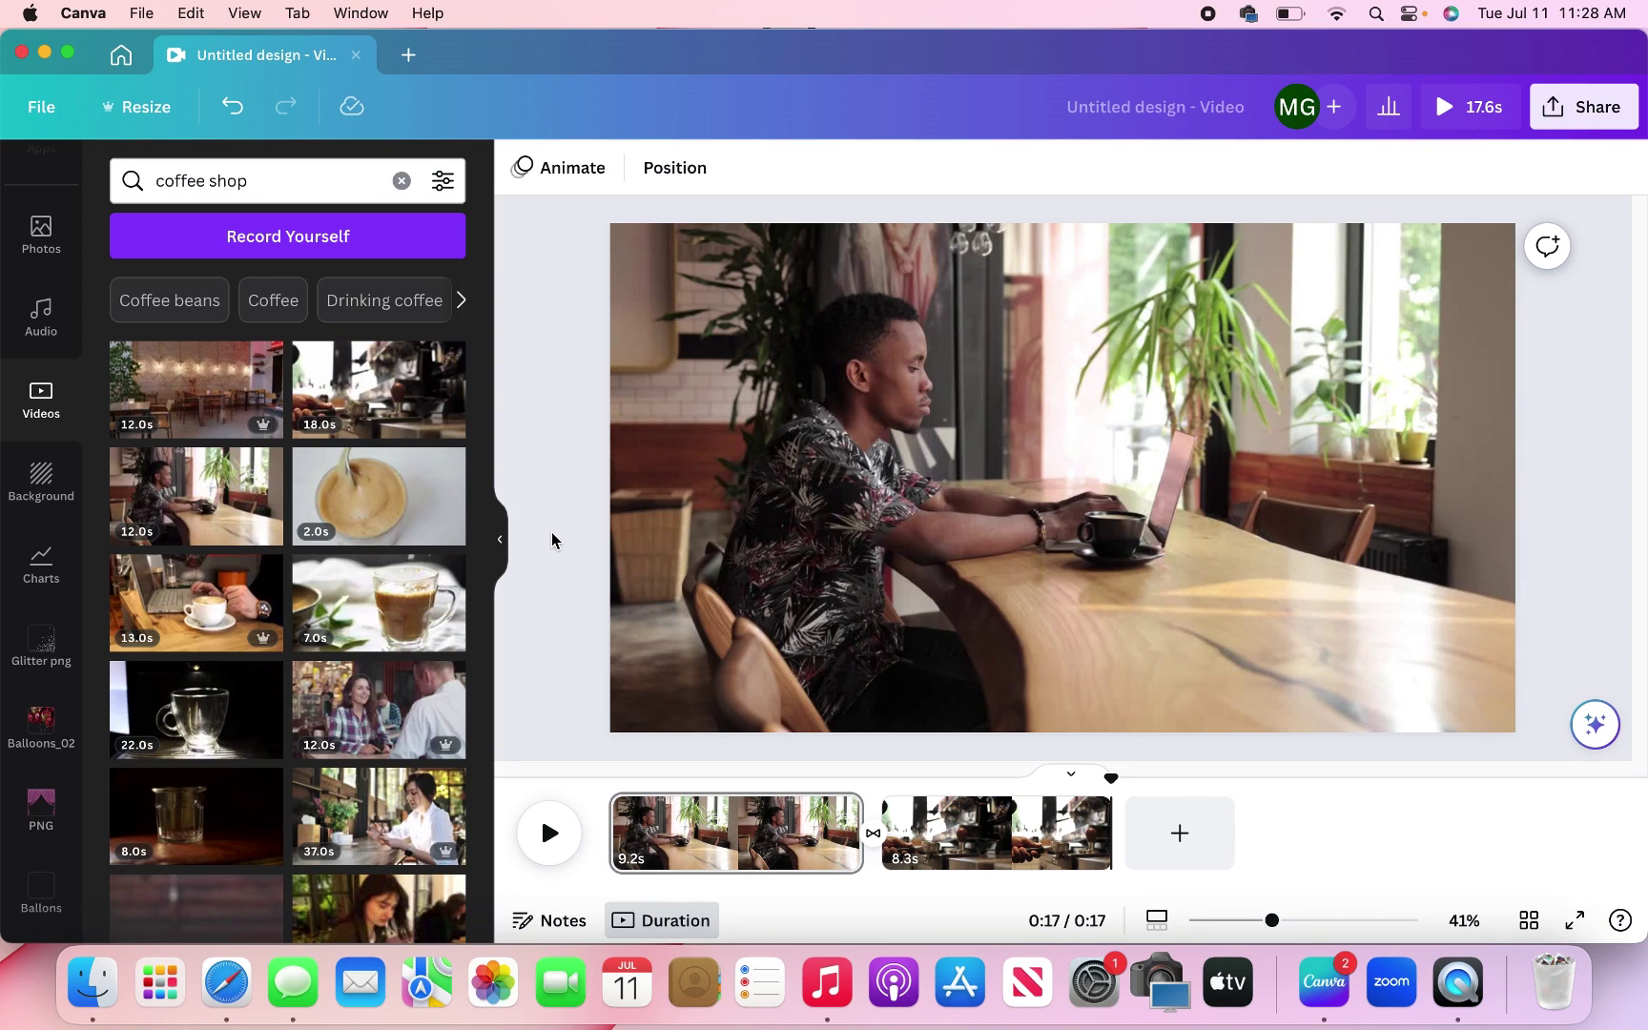
Try a paragraph text box, delete it, open the Text panel and clear the selection.
key(t)
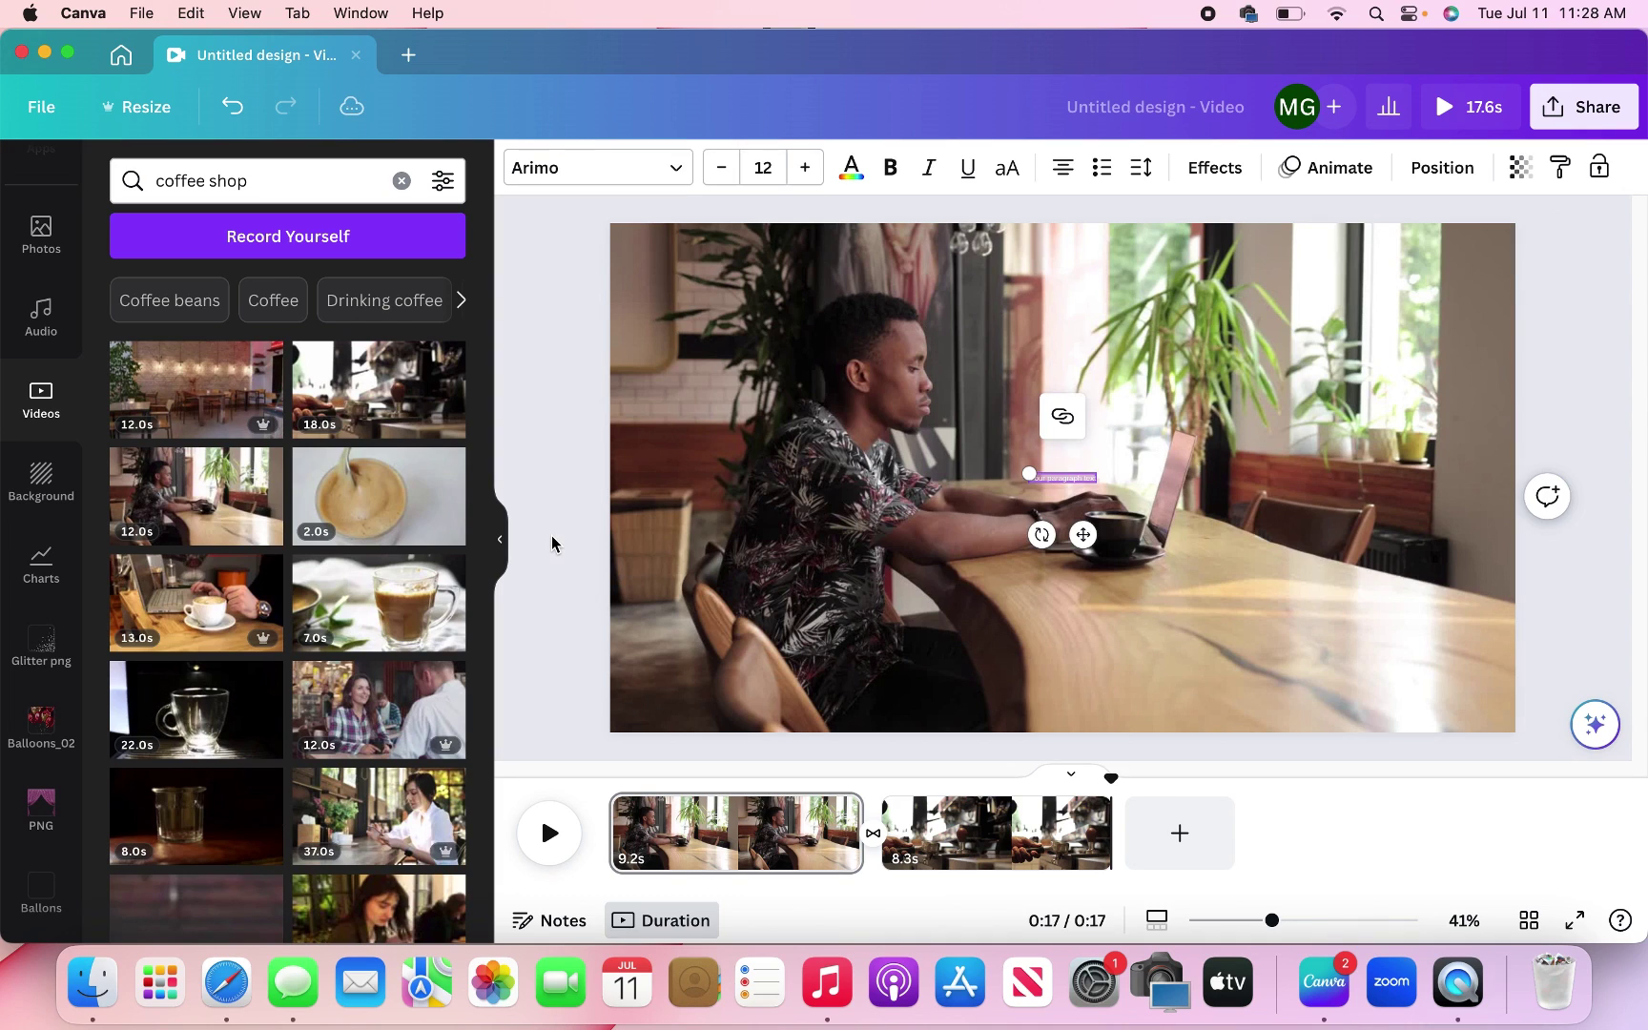
key(BackSpace)
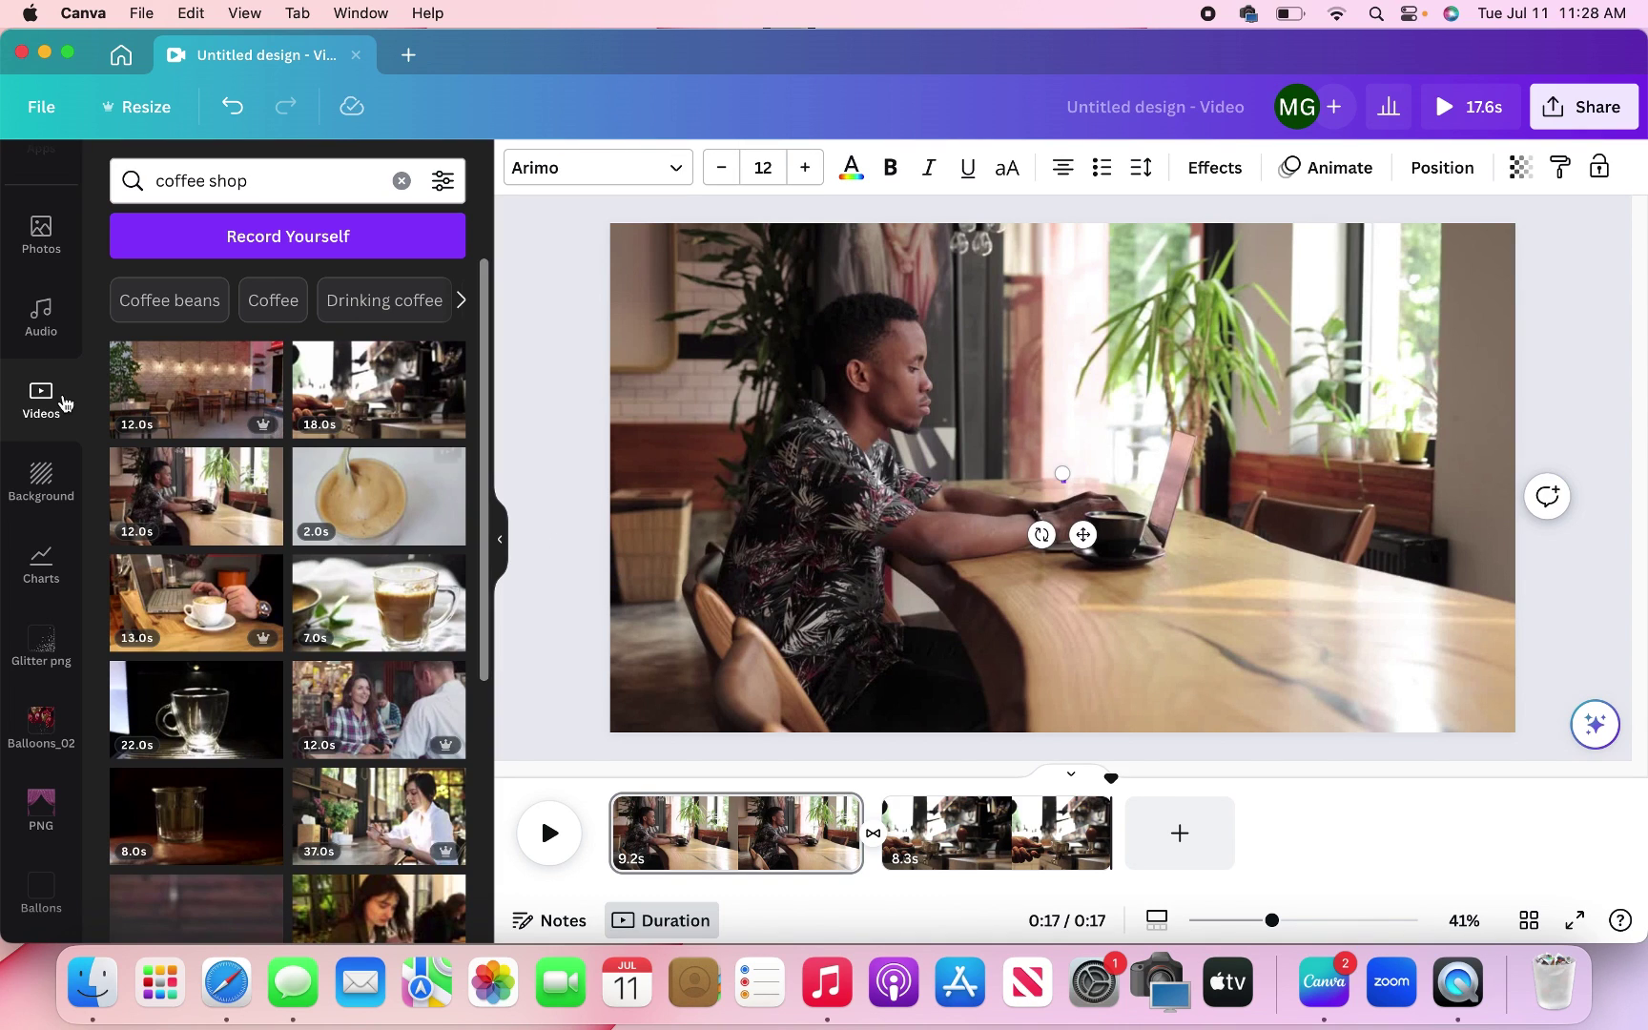
scroll(71, 334, up, 1)
scroll(71, 334, up, 5)
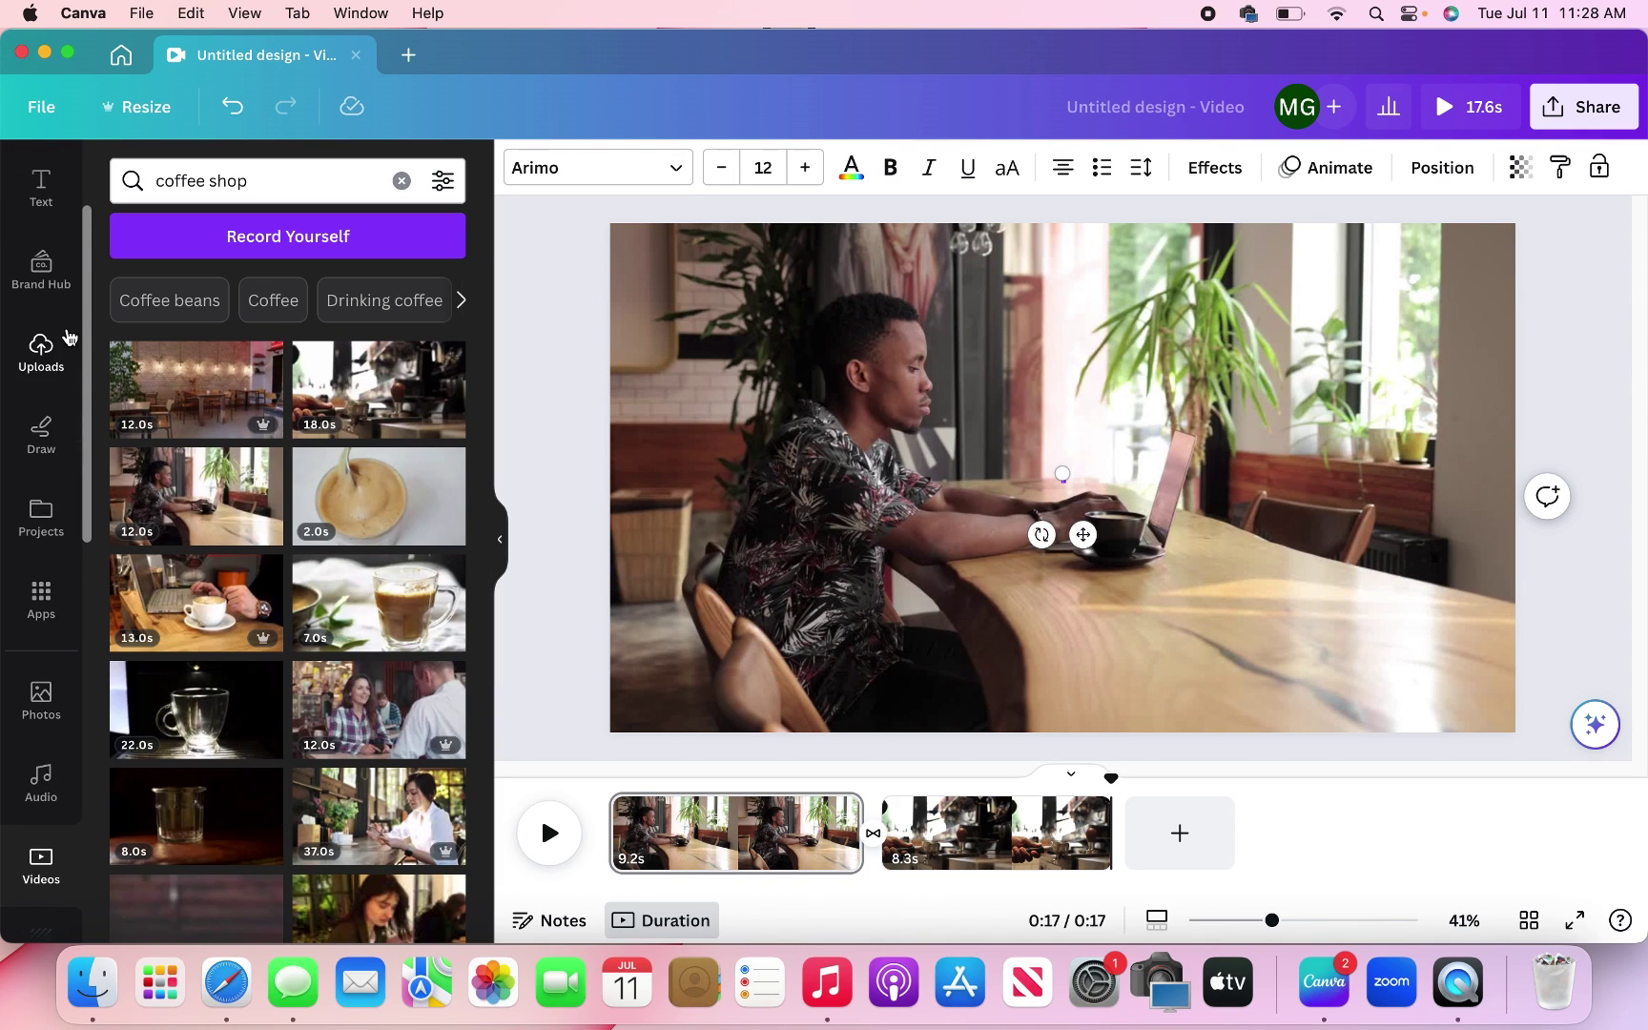
scroll(57, 348, up, 4)
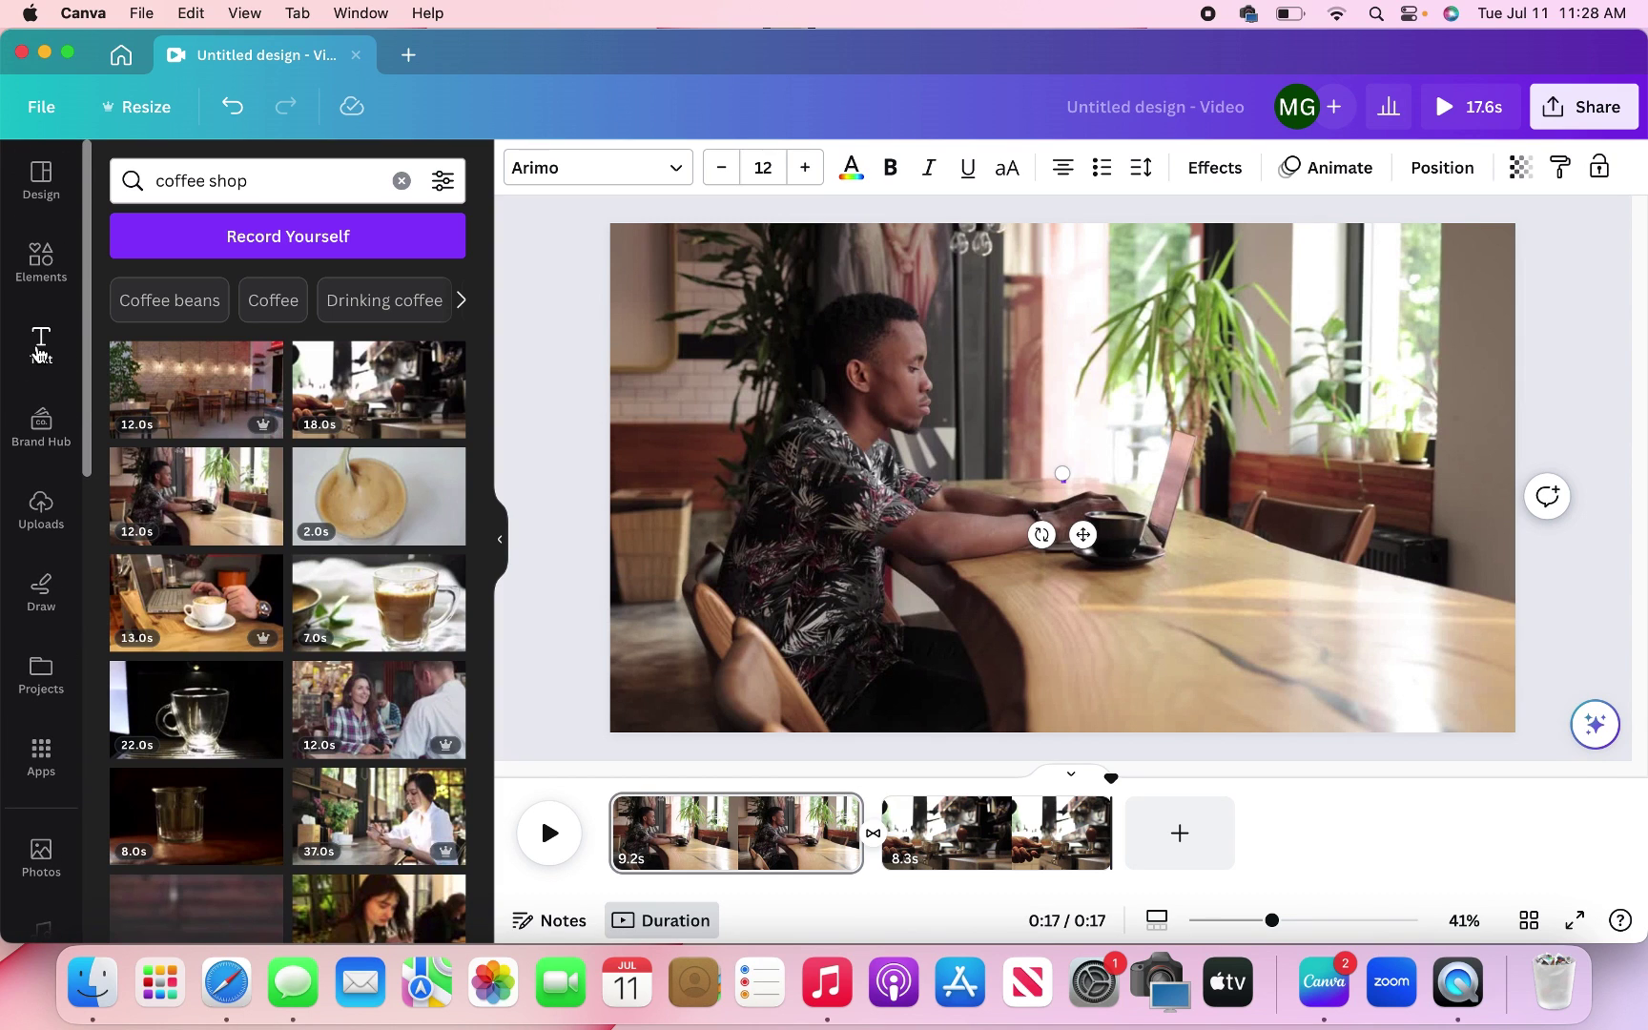
click(40, 345)
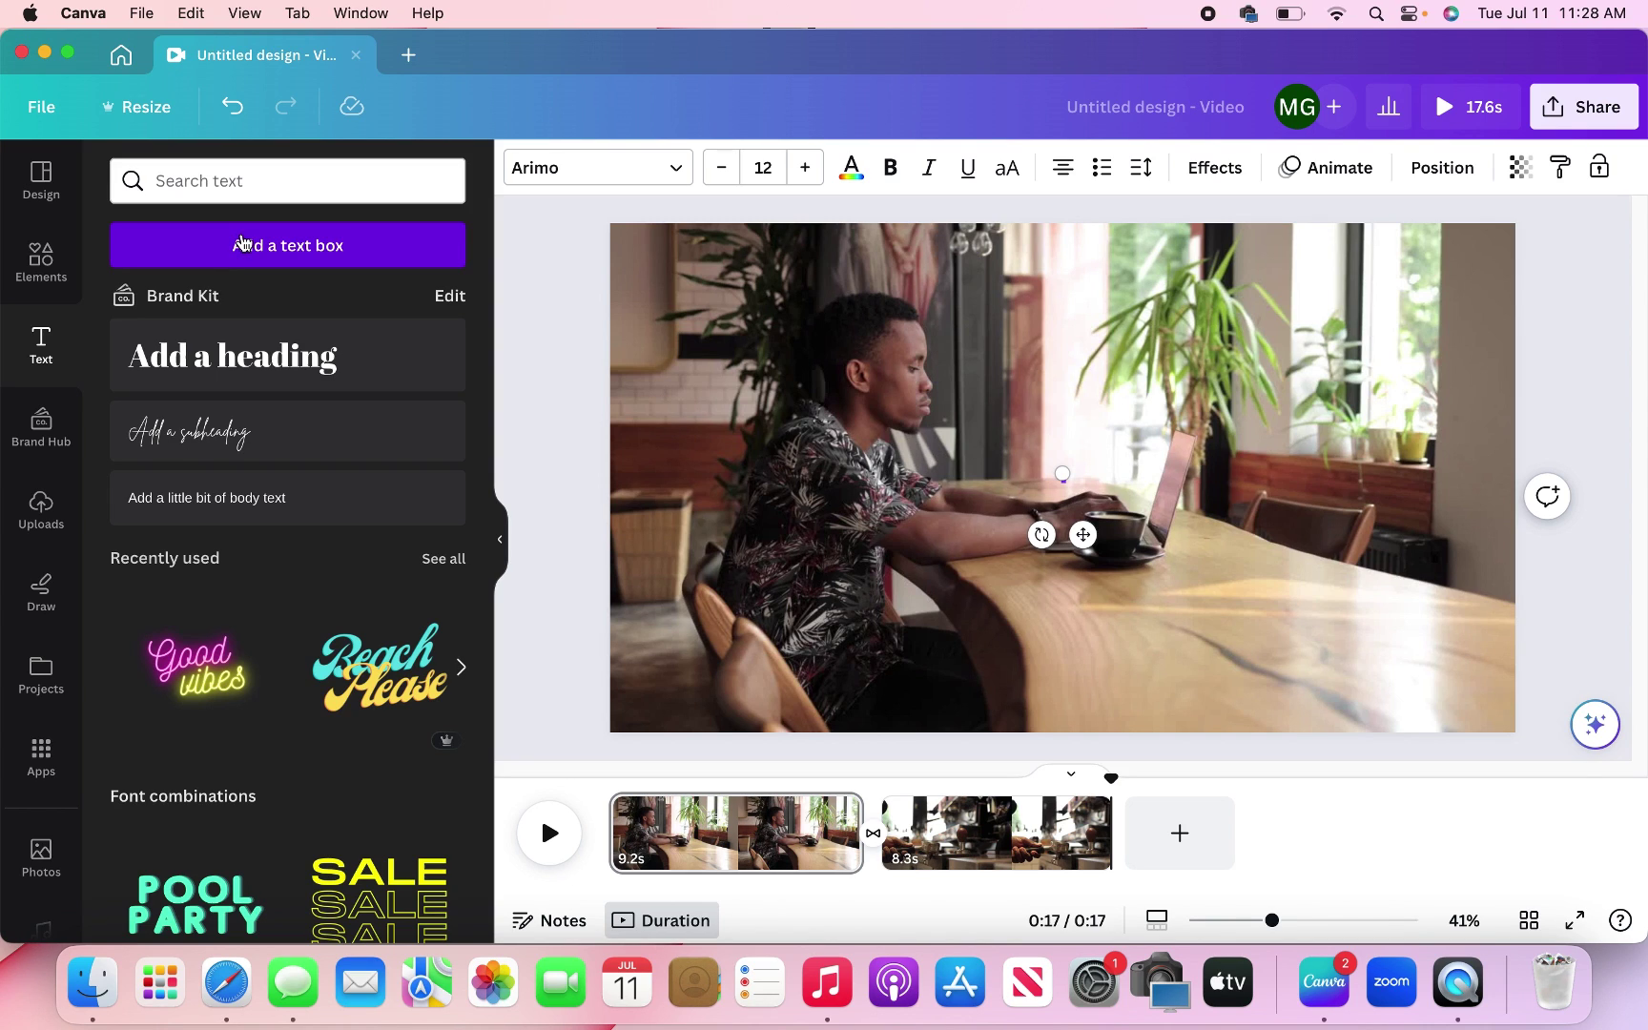
click(1017, 584)
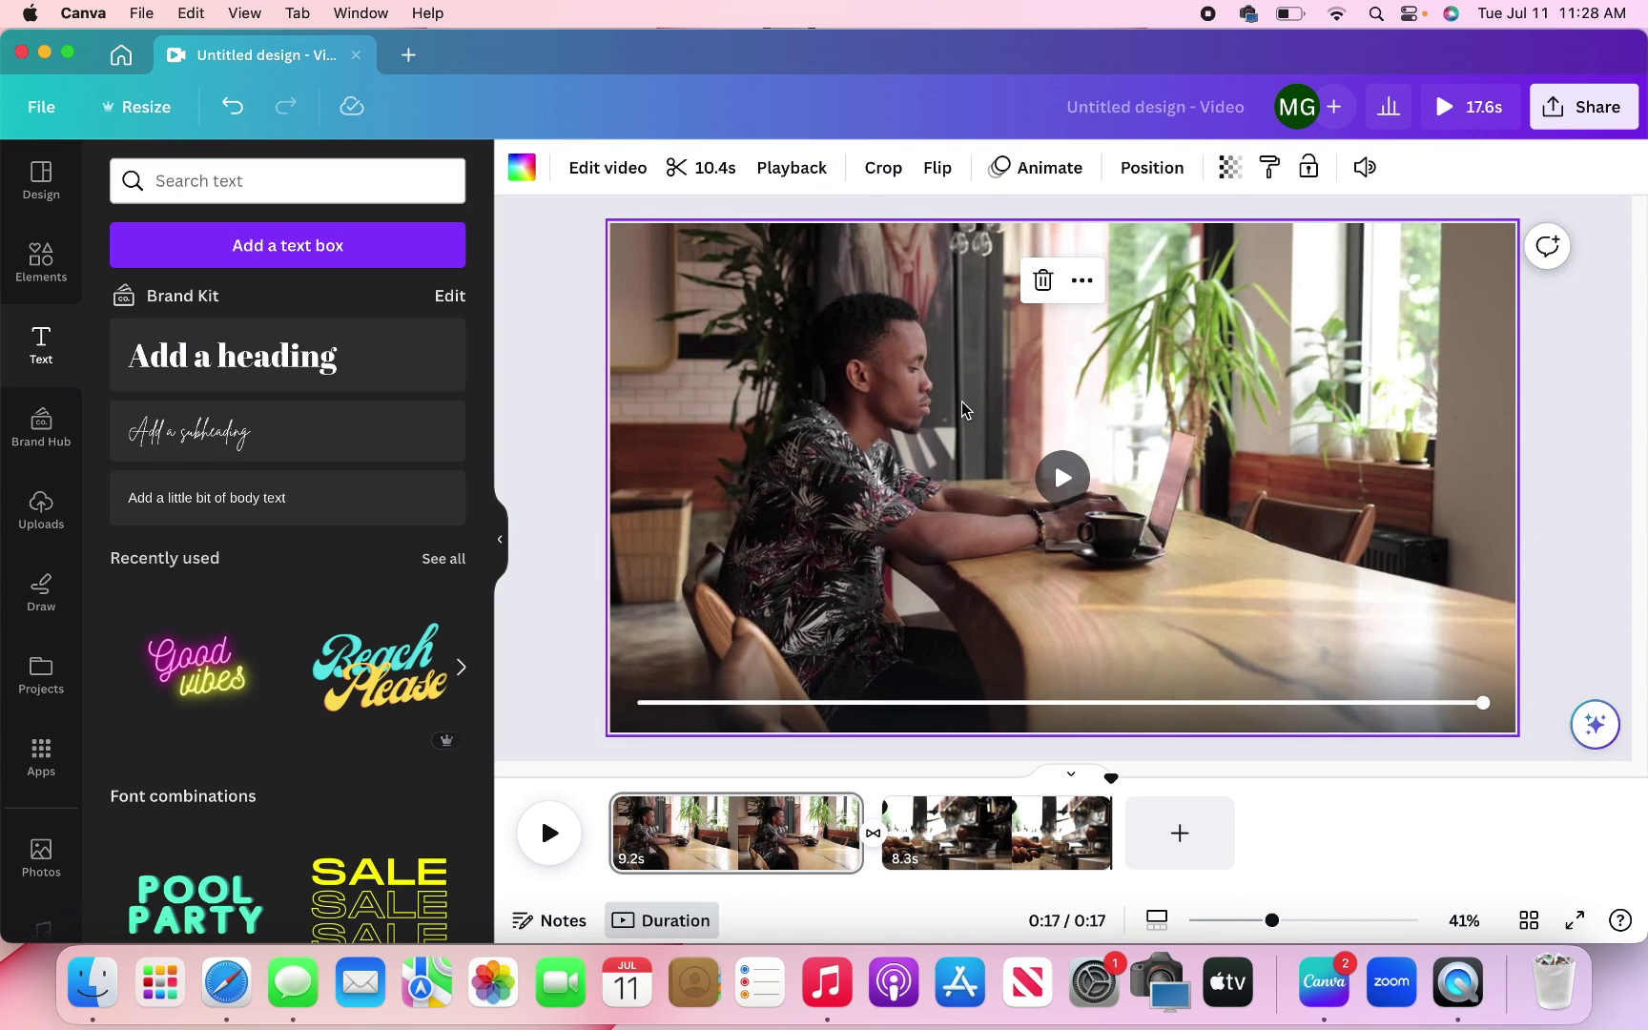
click(542, 434)
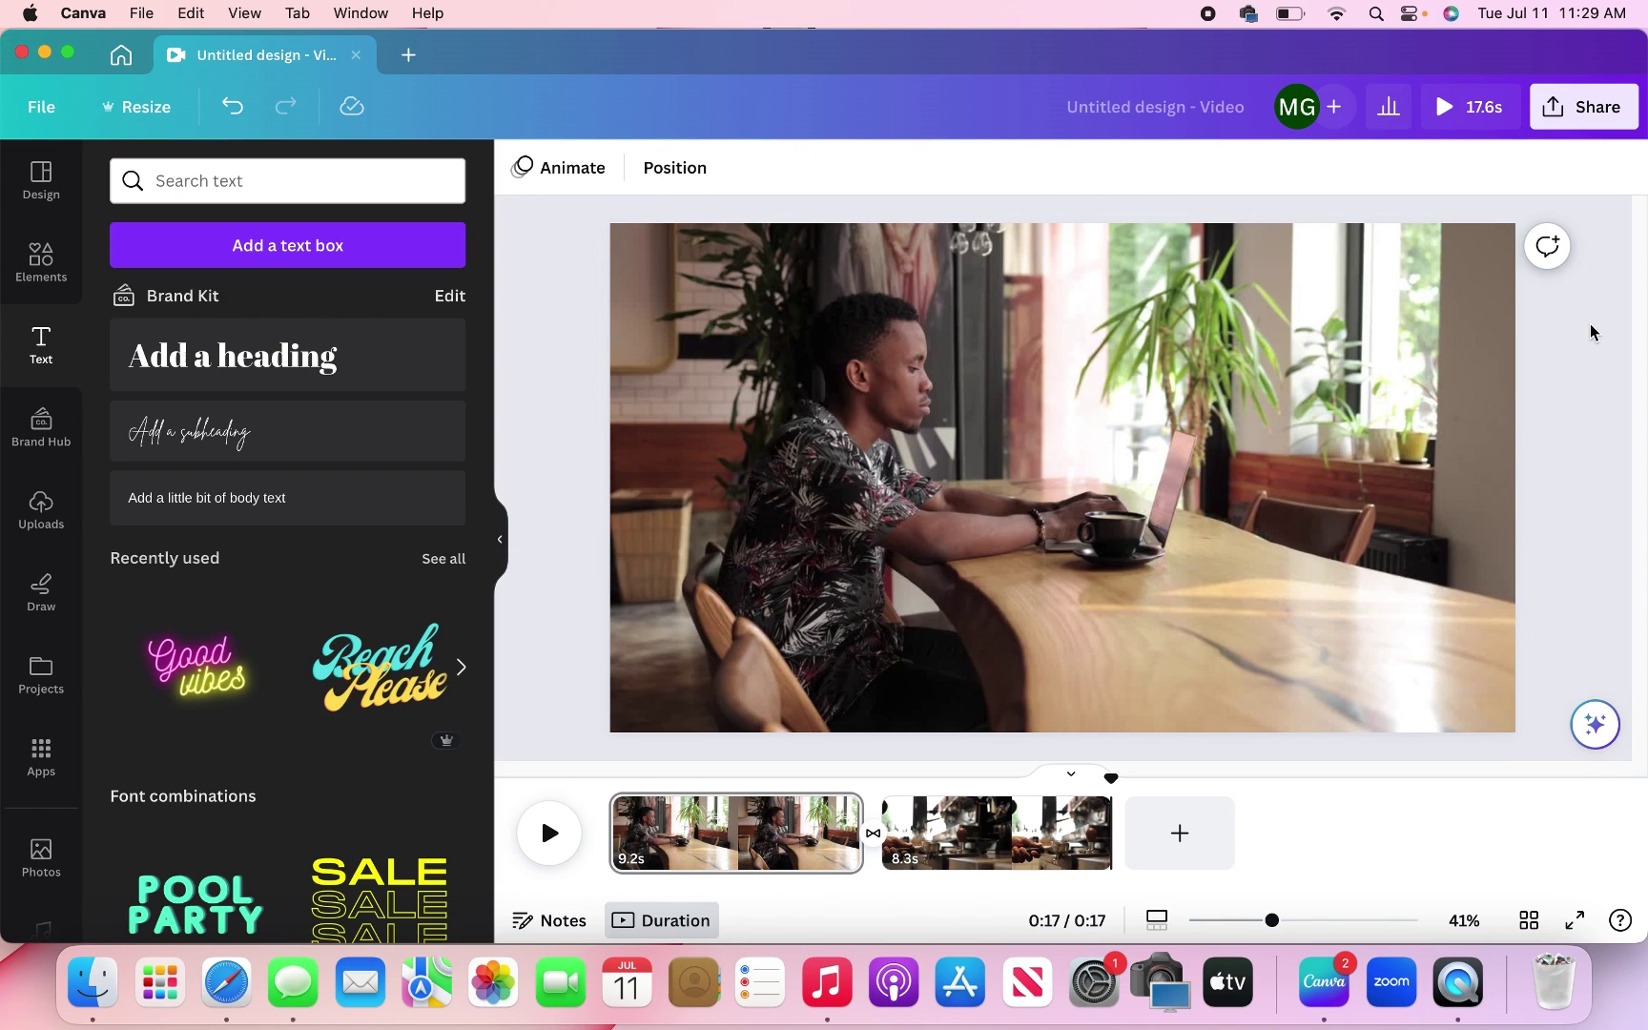
Add a 'Your paragraph text' box over the first clip with font size 55.
key(t)
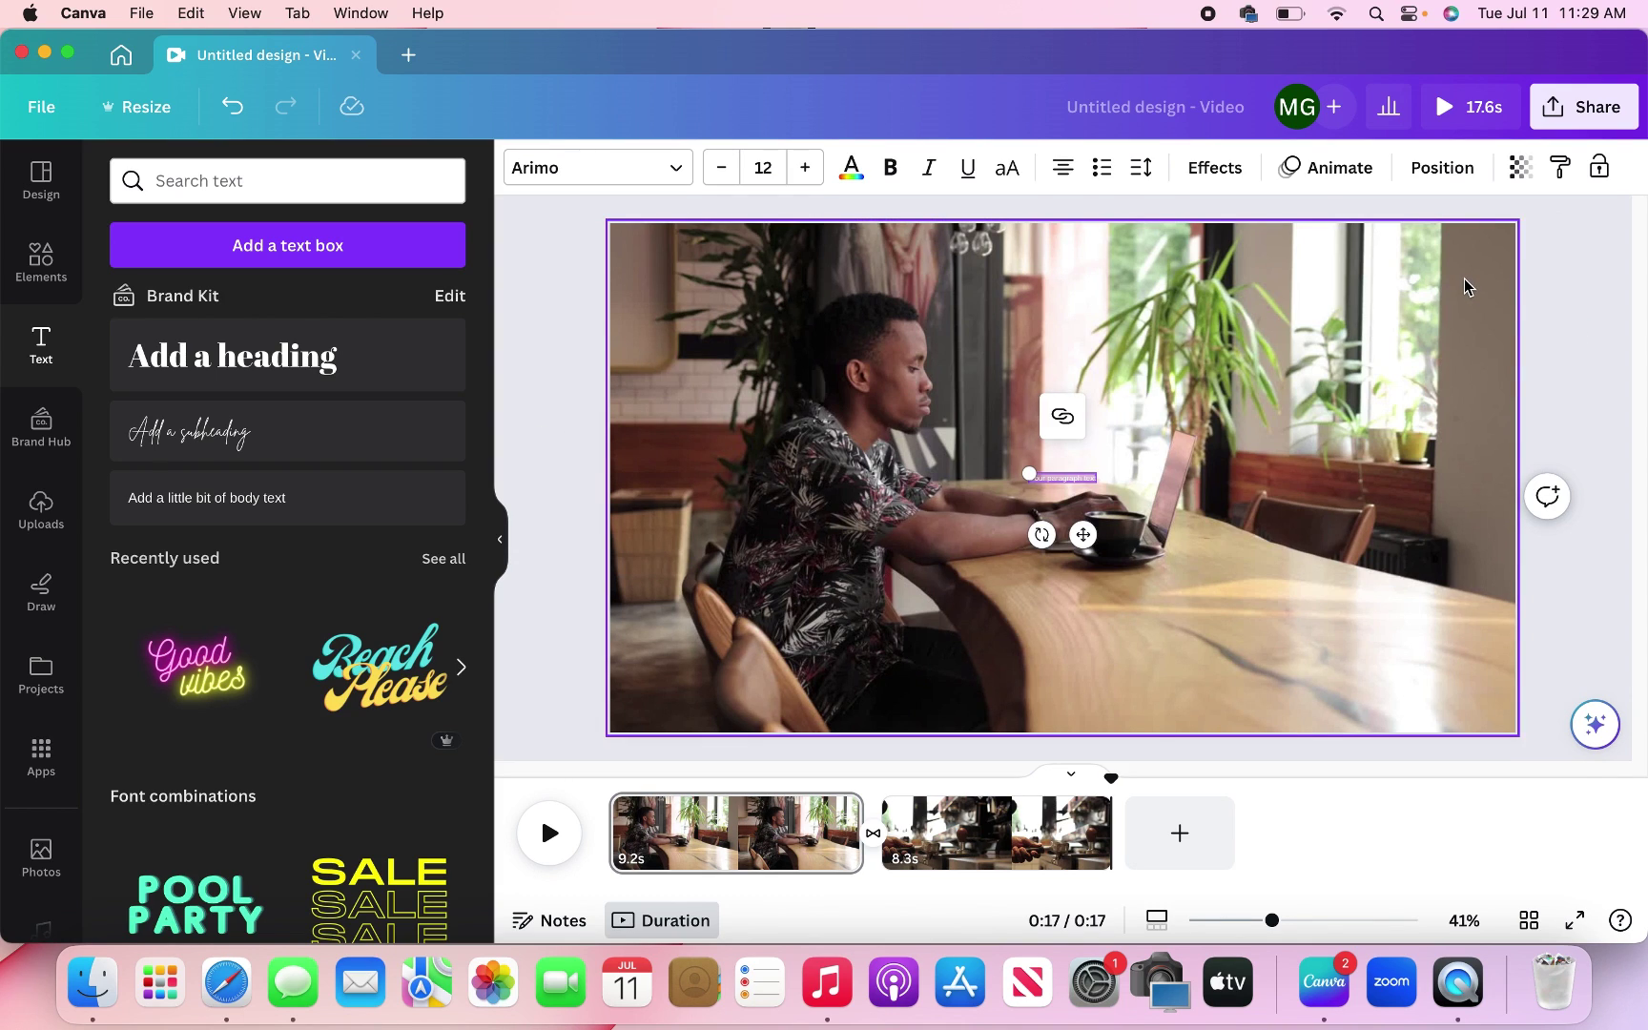
click(768, 169)
click(778, 172)
text(55)
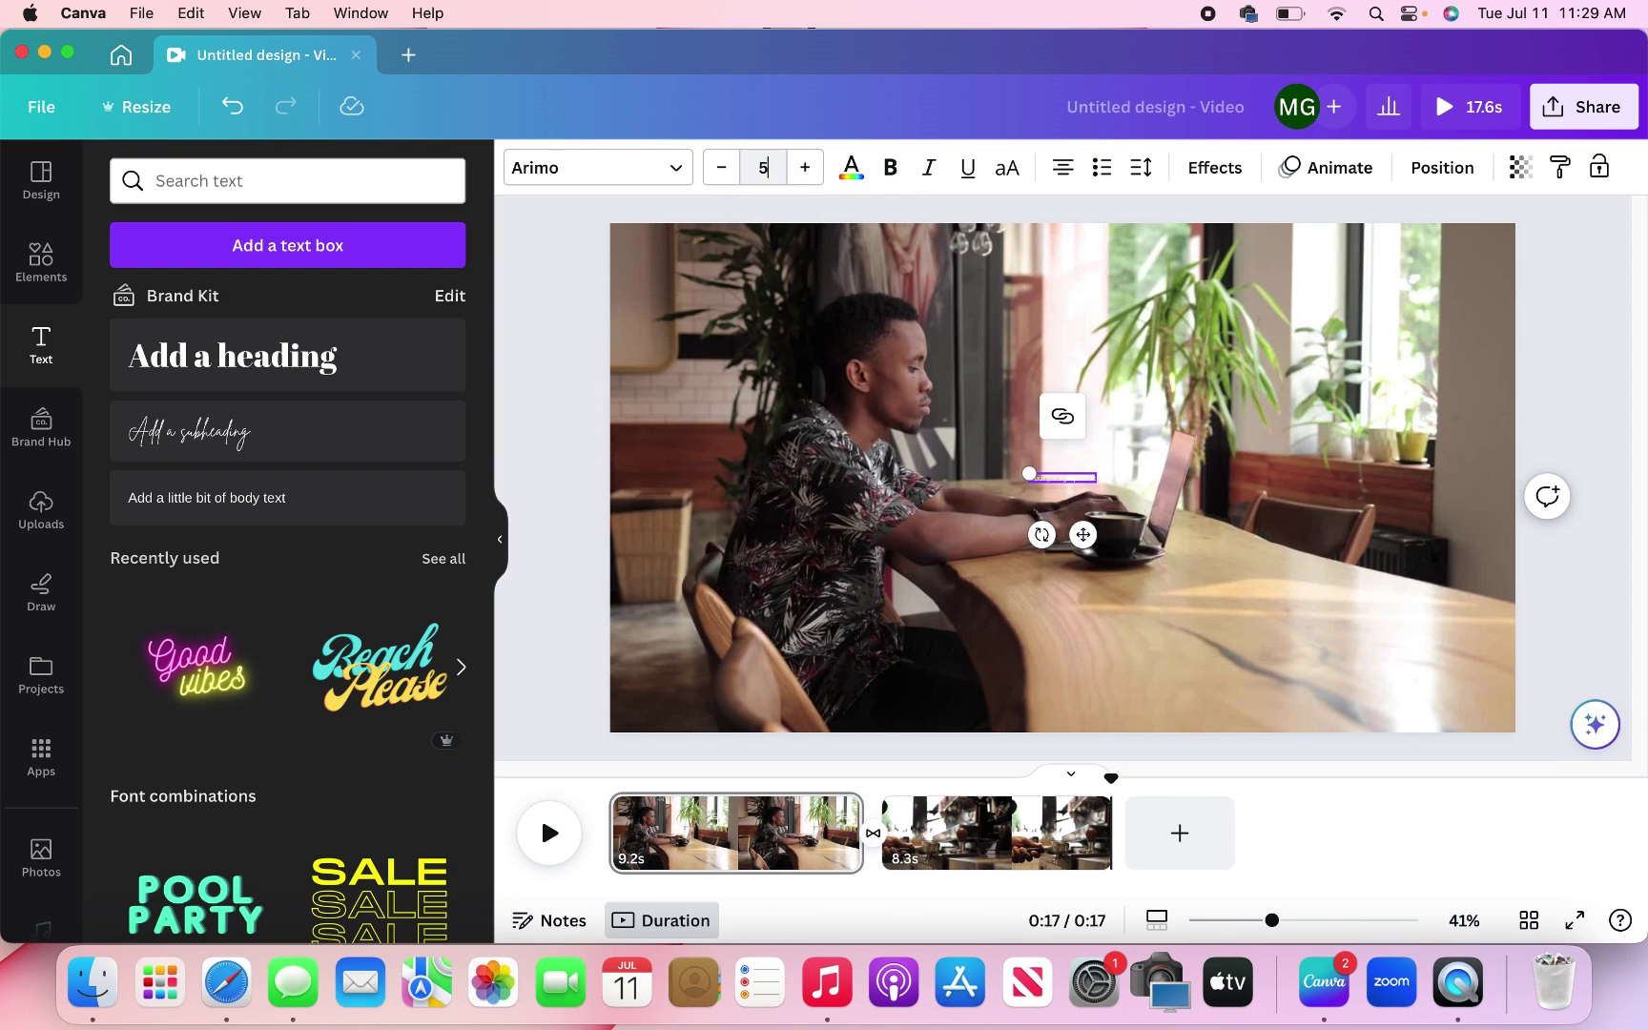
key(Return)
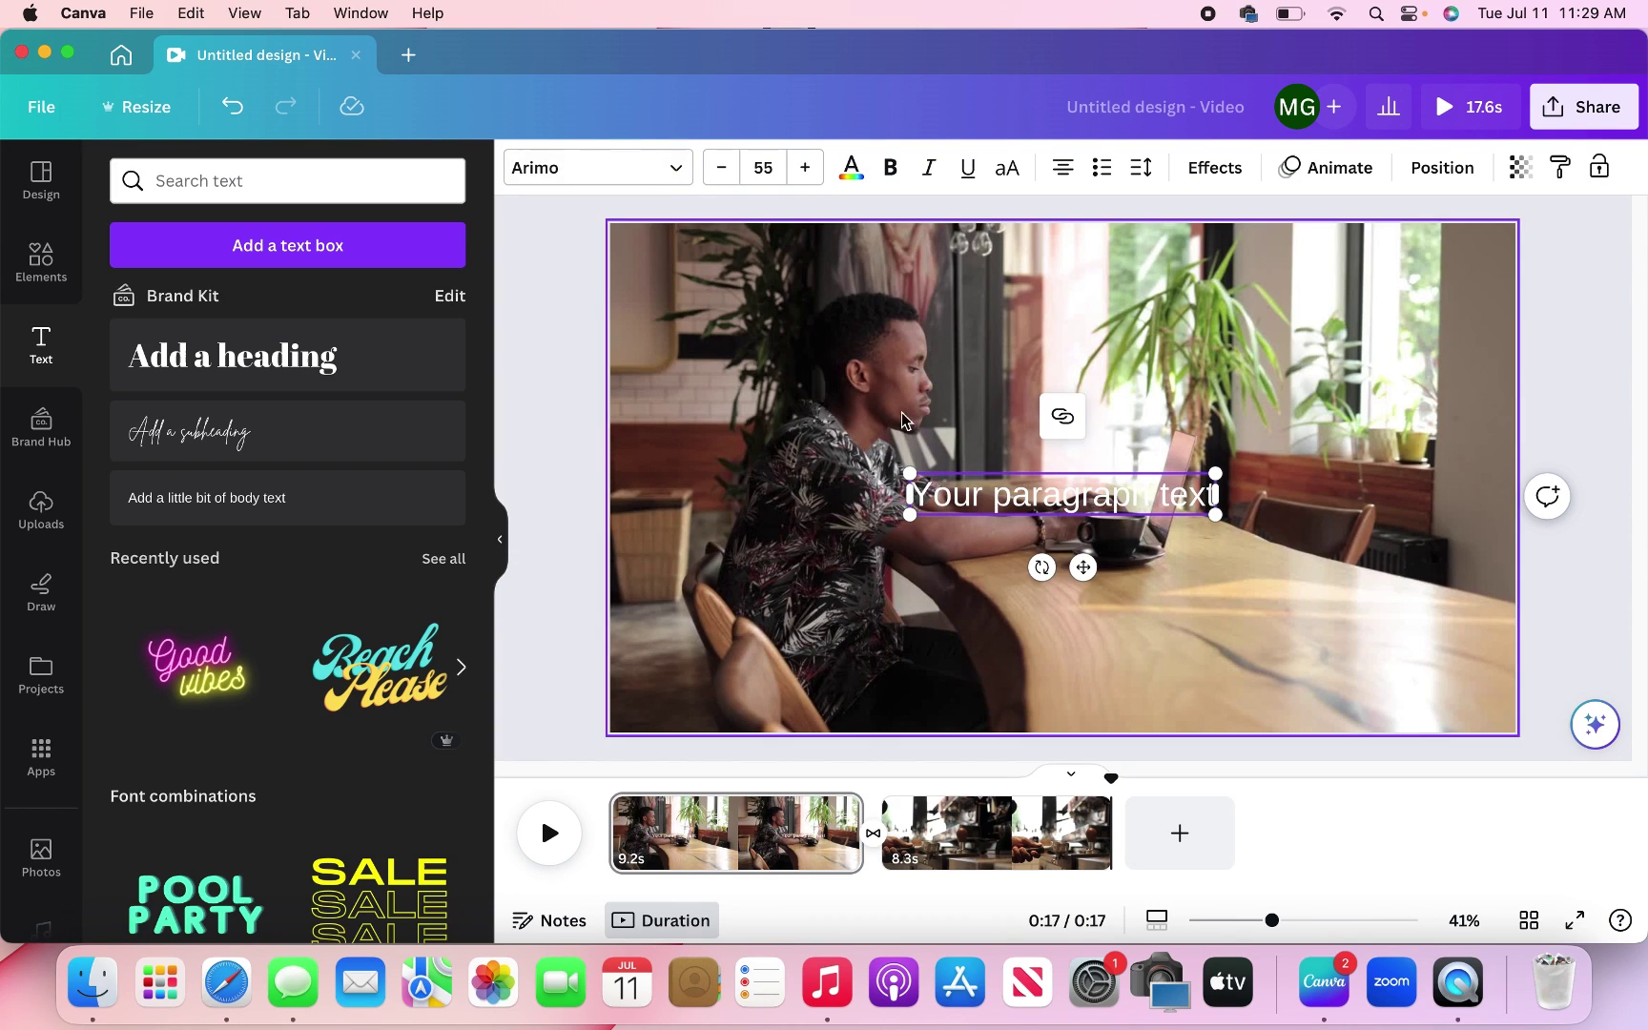
double_click(991, 496)
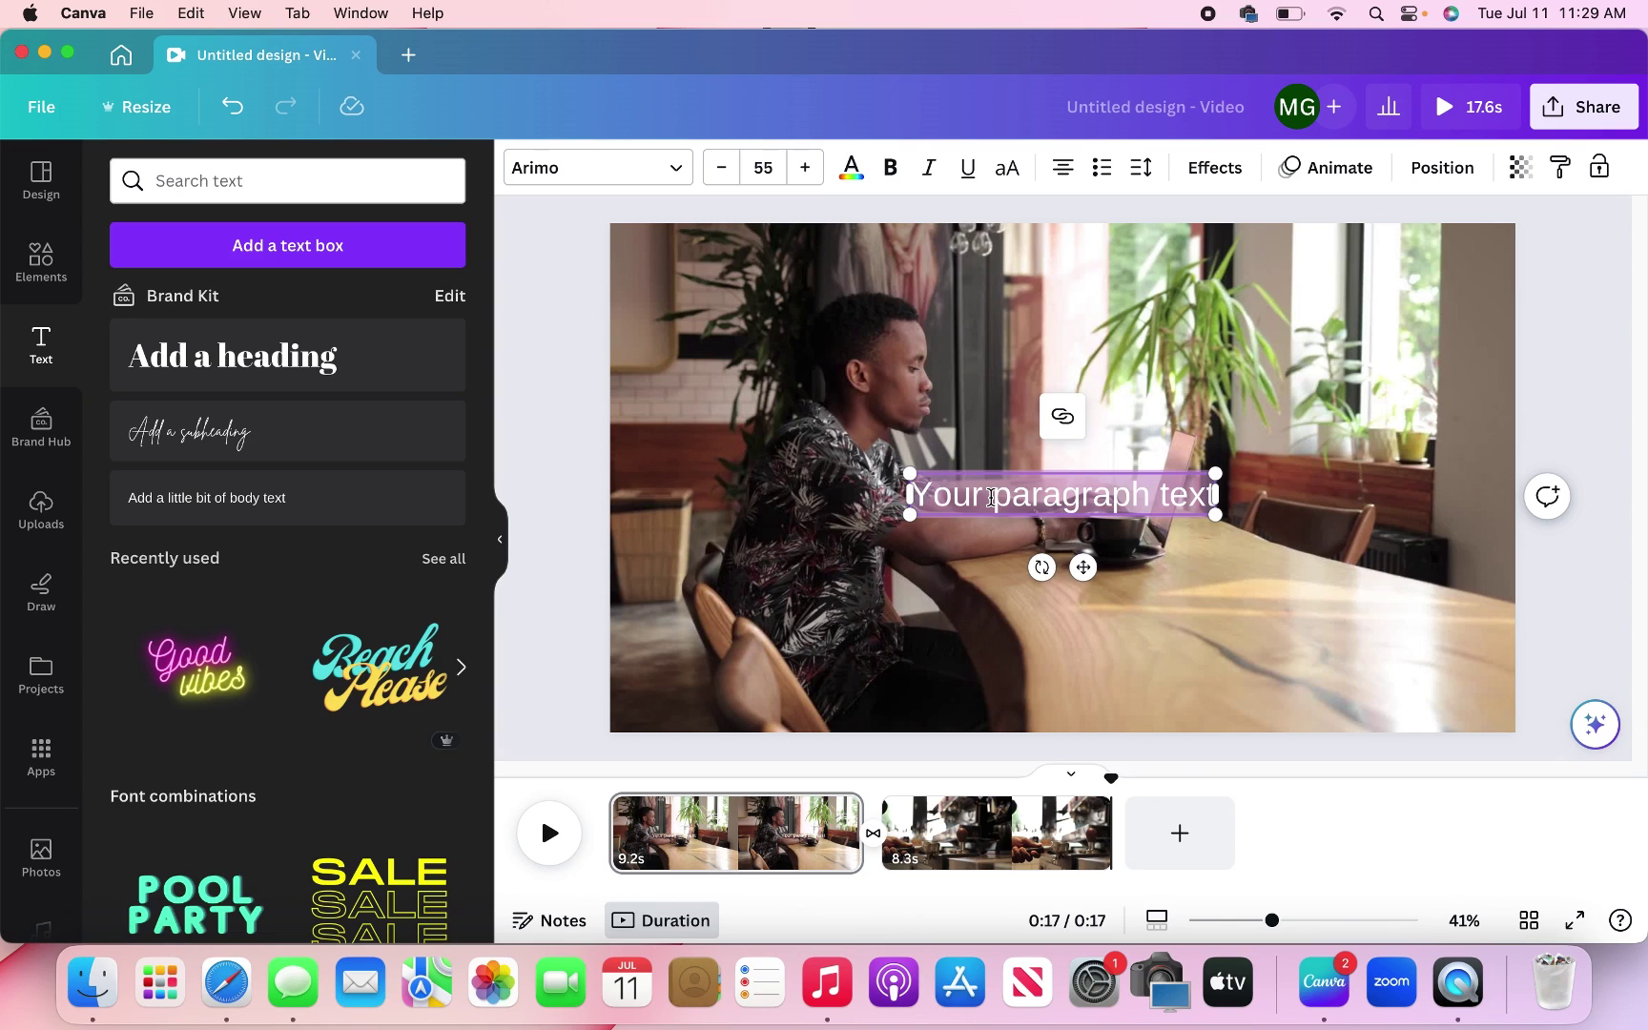
Replace the placeholder with 'WELCOME', 'TO' and 'MY SHOP' on three lines.
text(WELCOME)
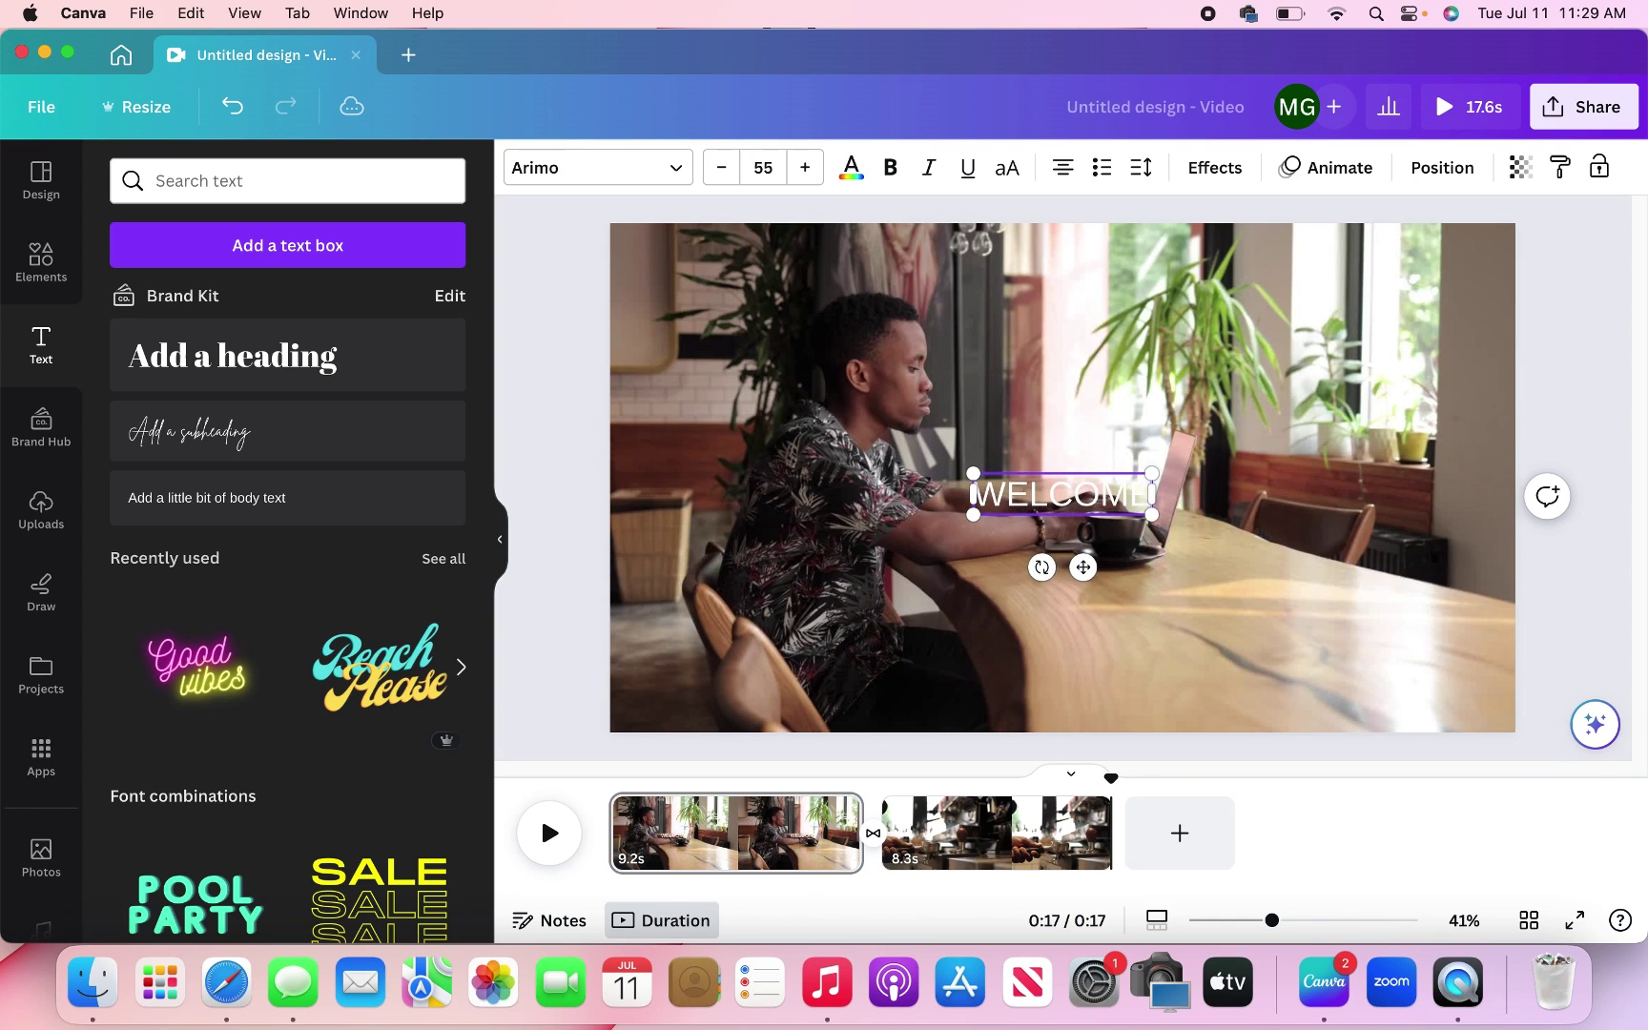
key(Return)
text(TO)
key(Return)
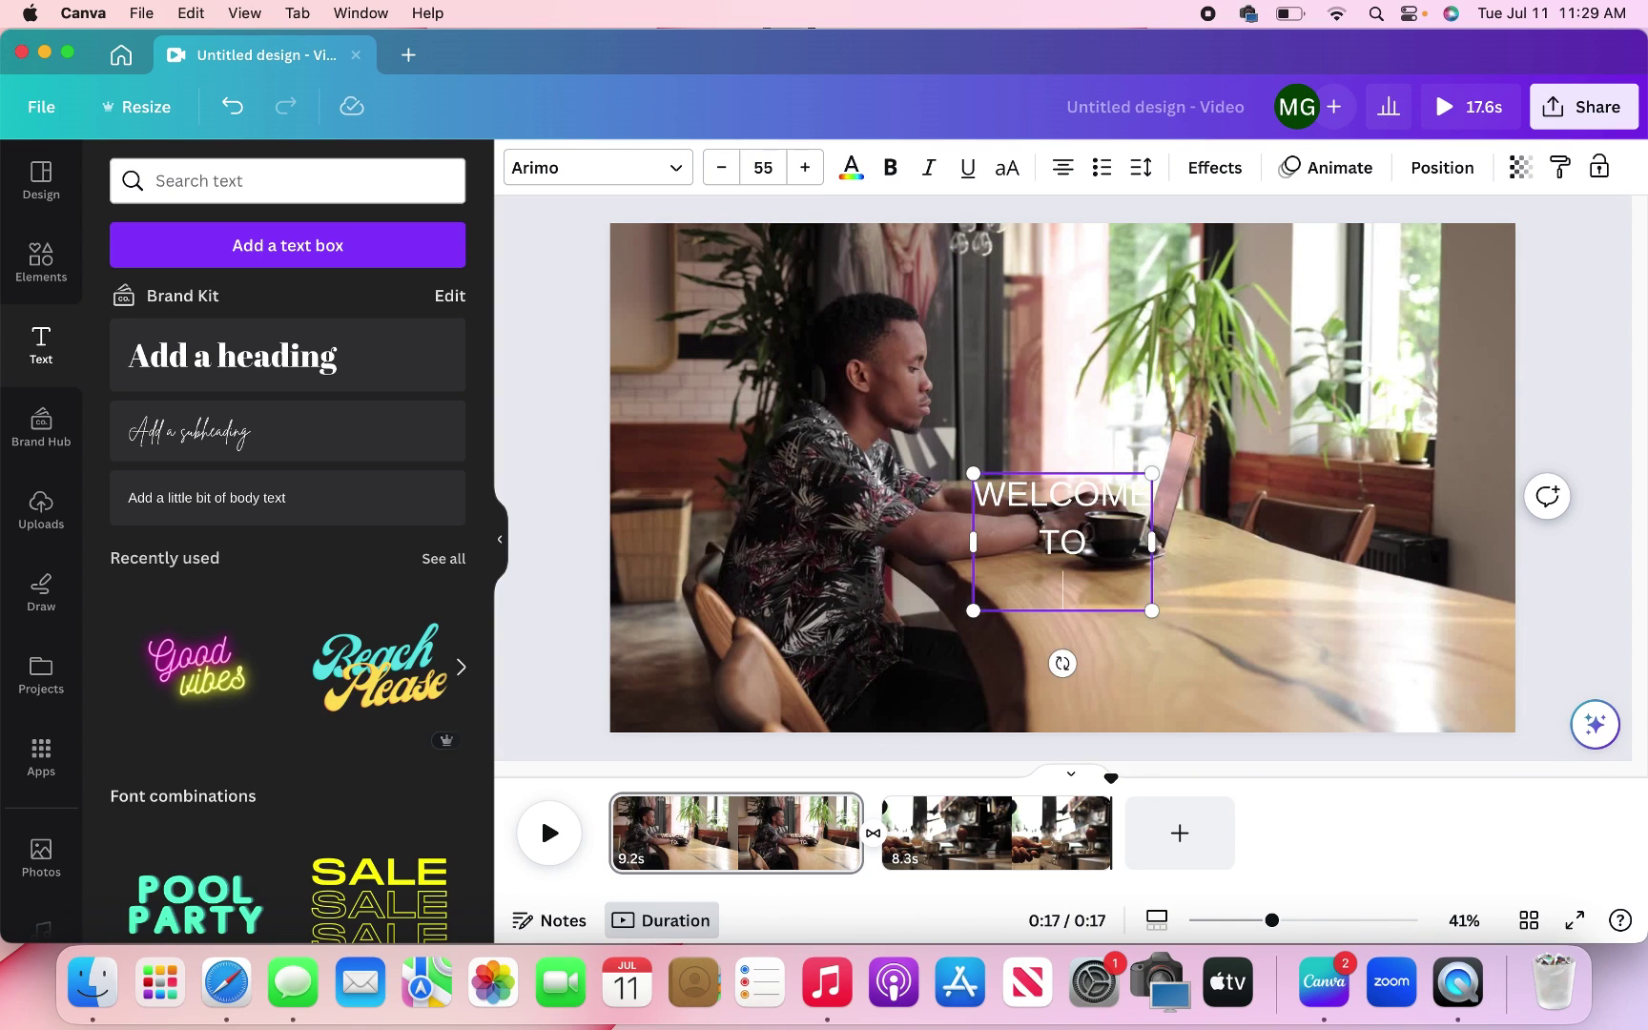
text(MY SHOP)
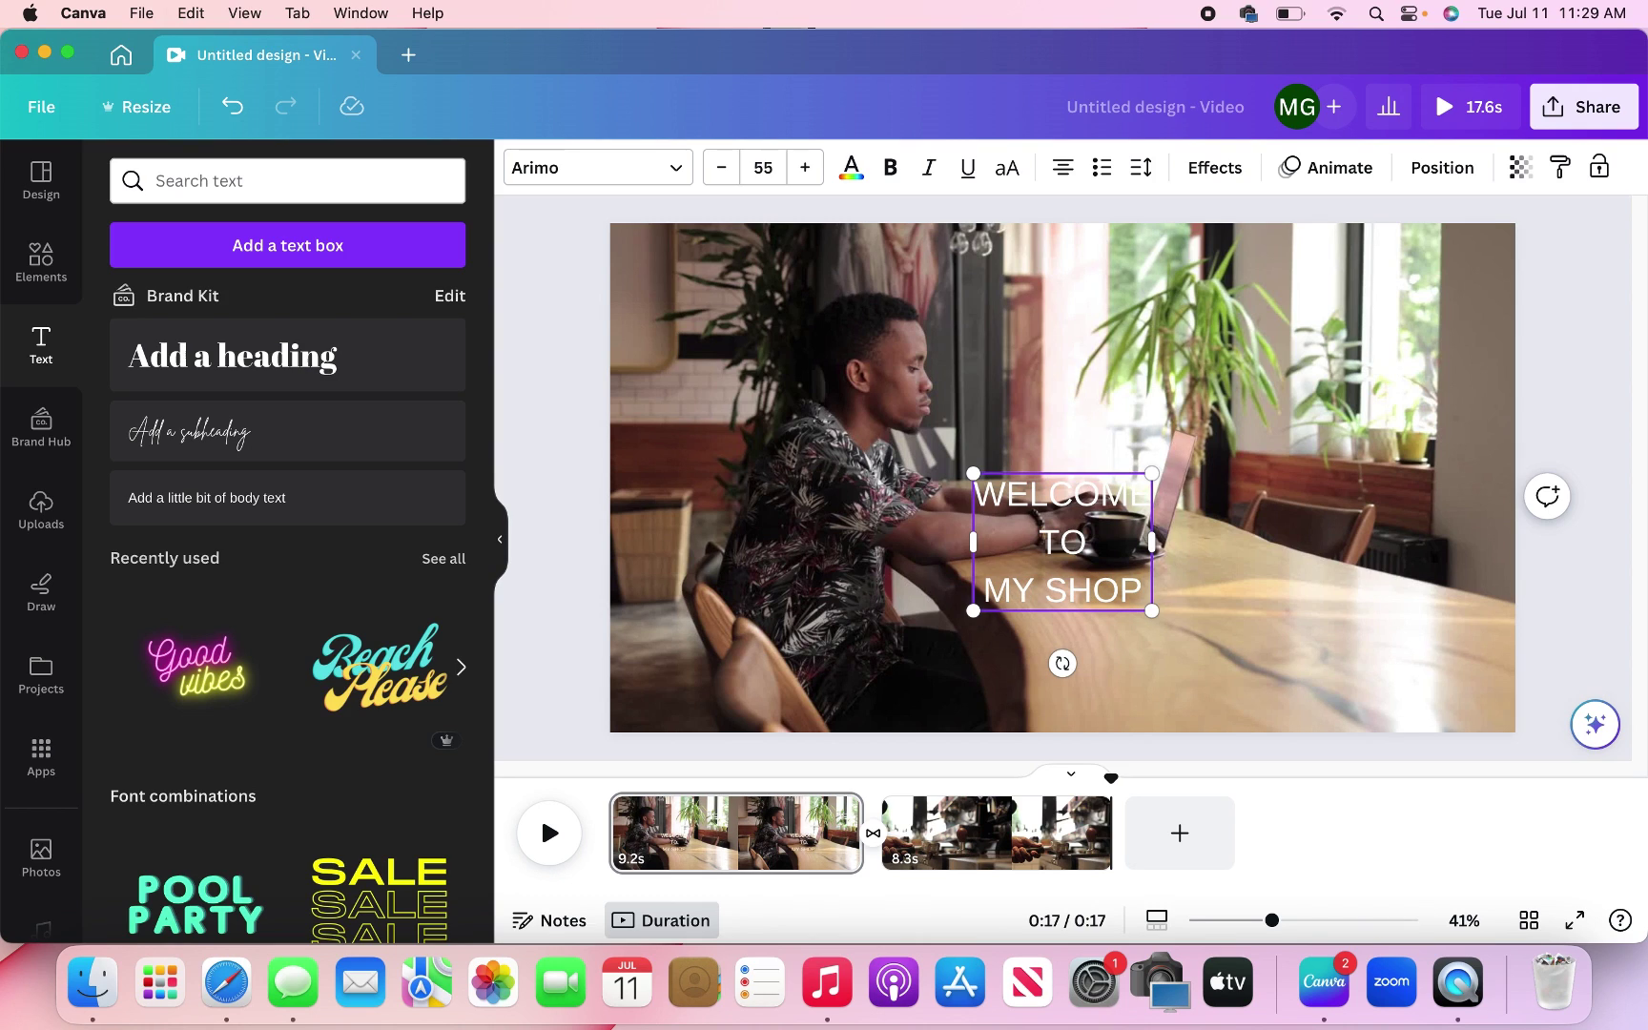
Enlarge the title to size 91.5, left-align it, and move it to the clip's upper left.
click(1062, 167)
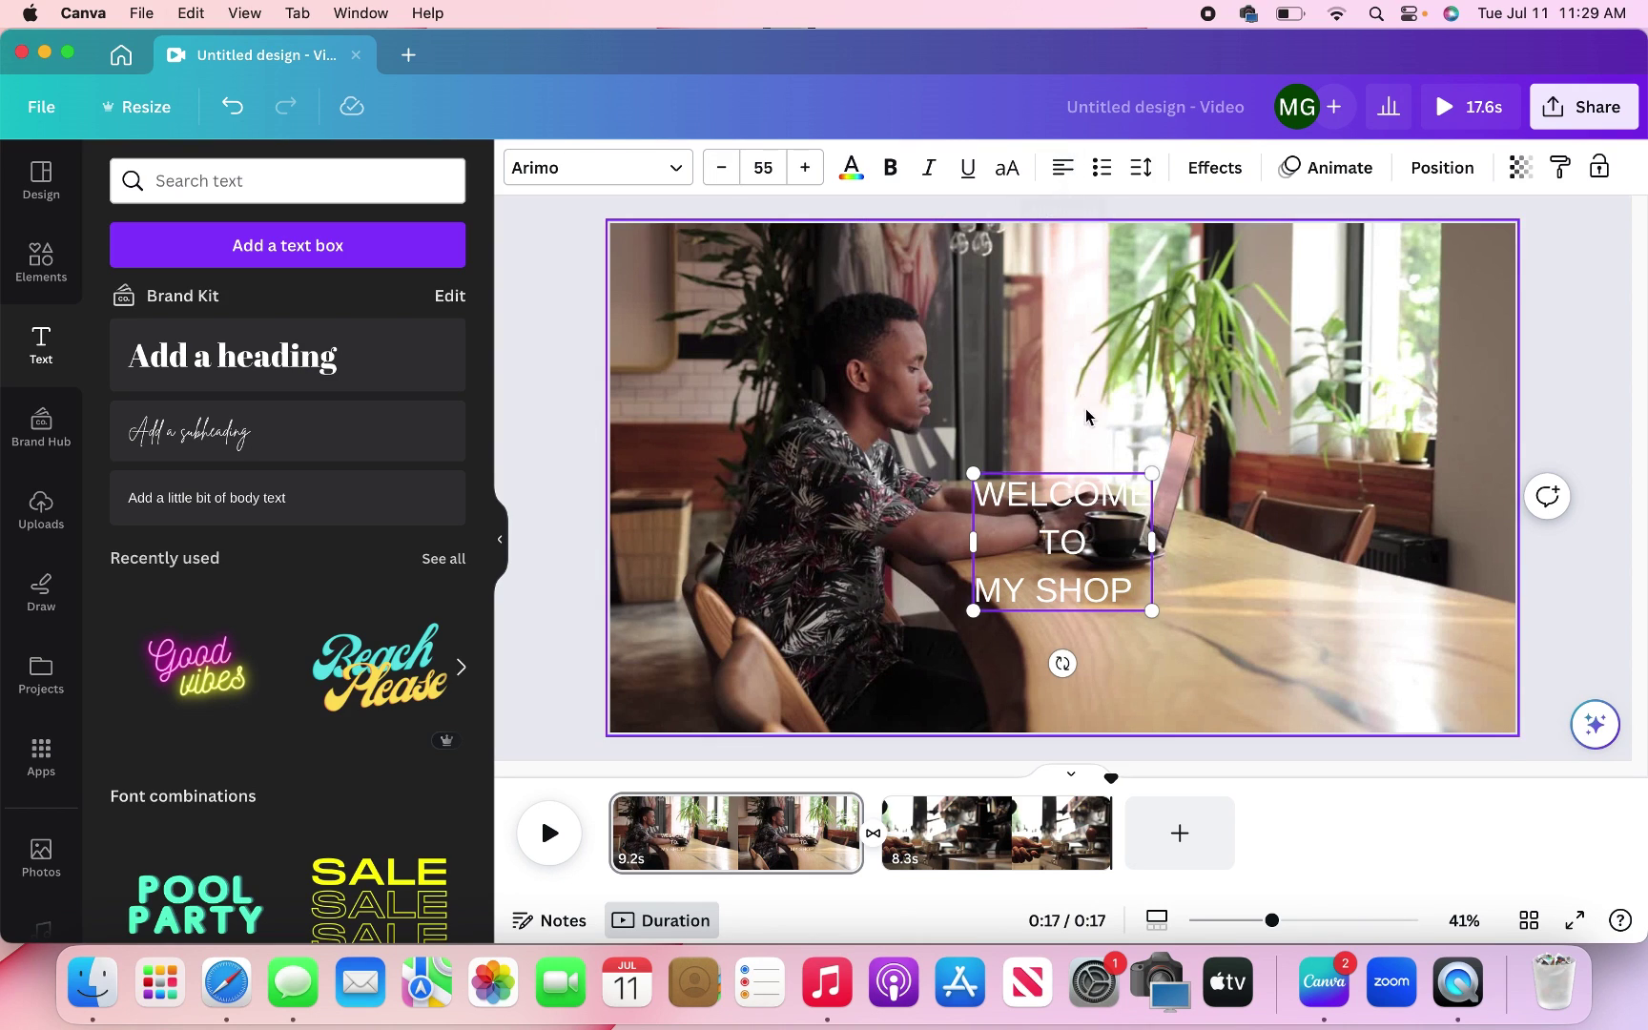
click(1063, 167)
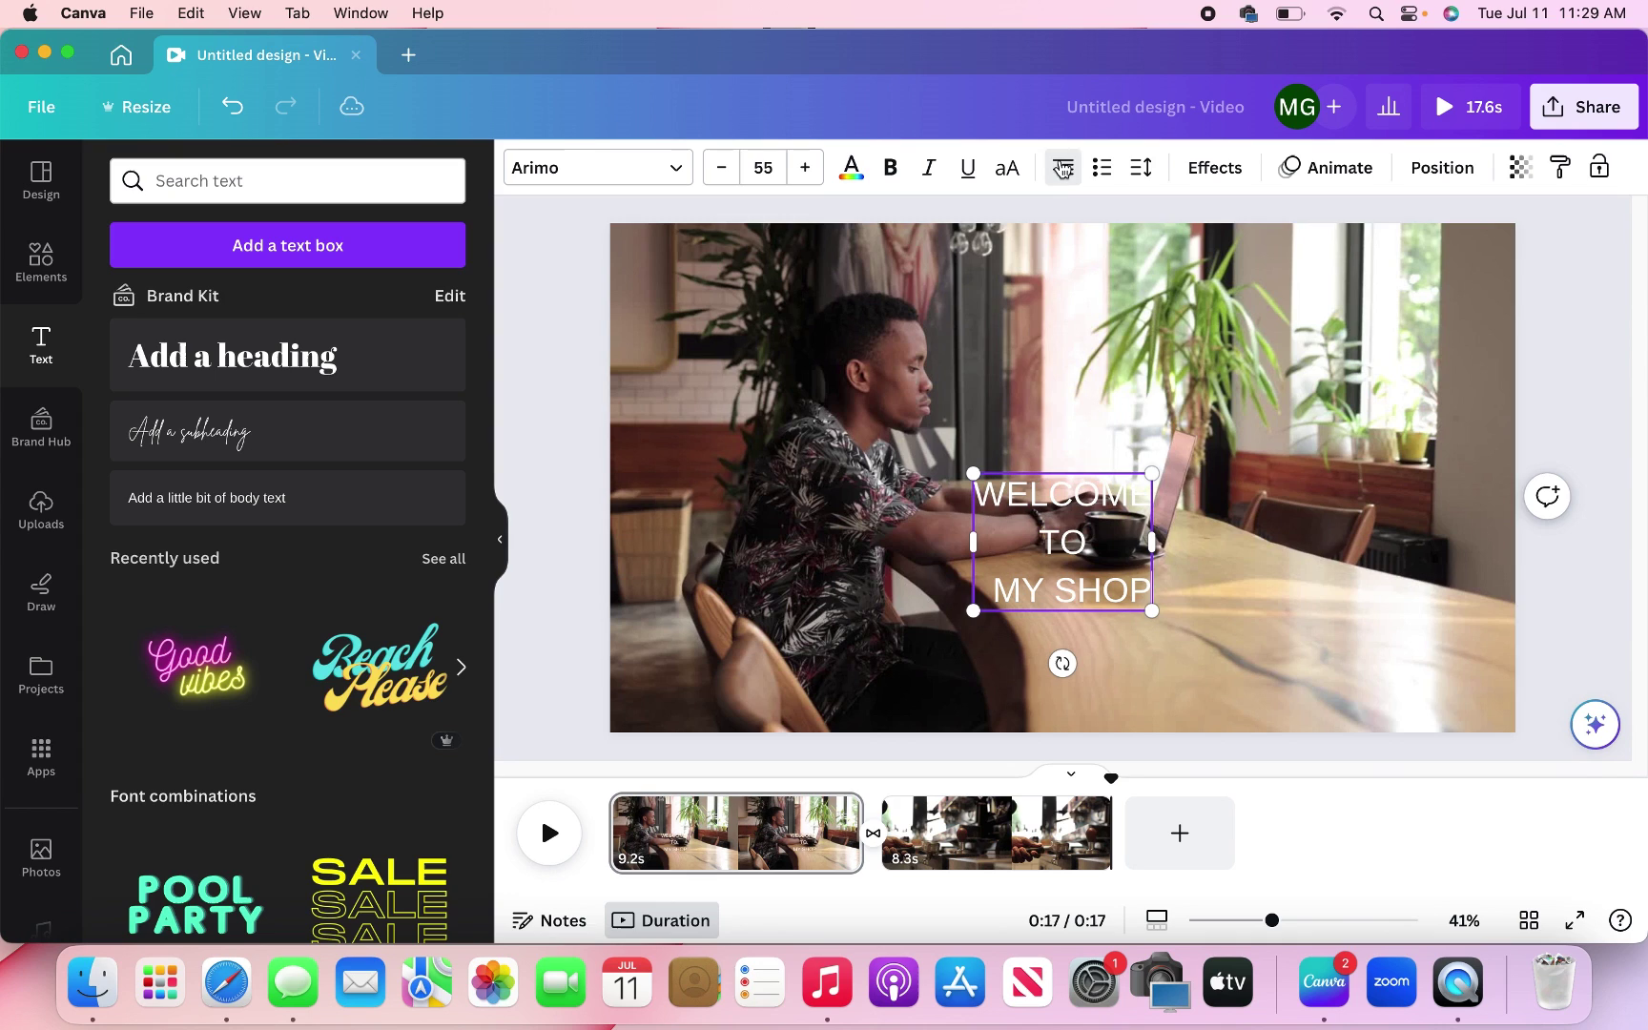
drag(1189, 445, 1307, 354)
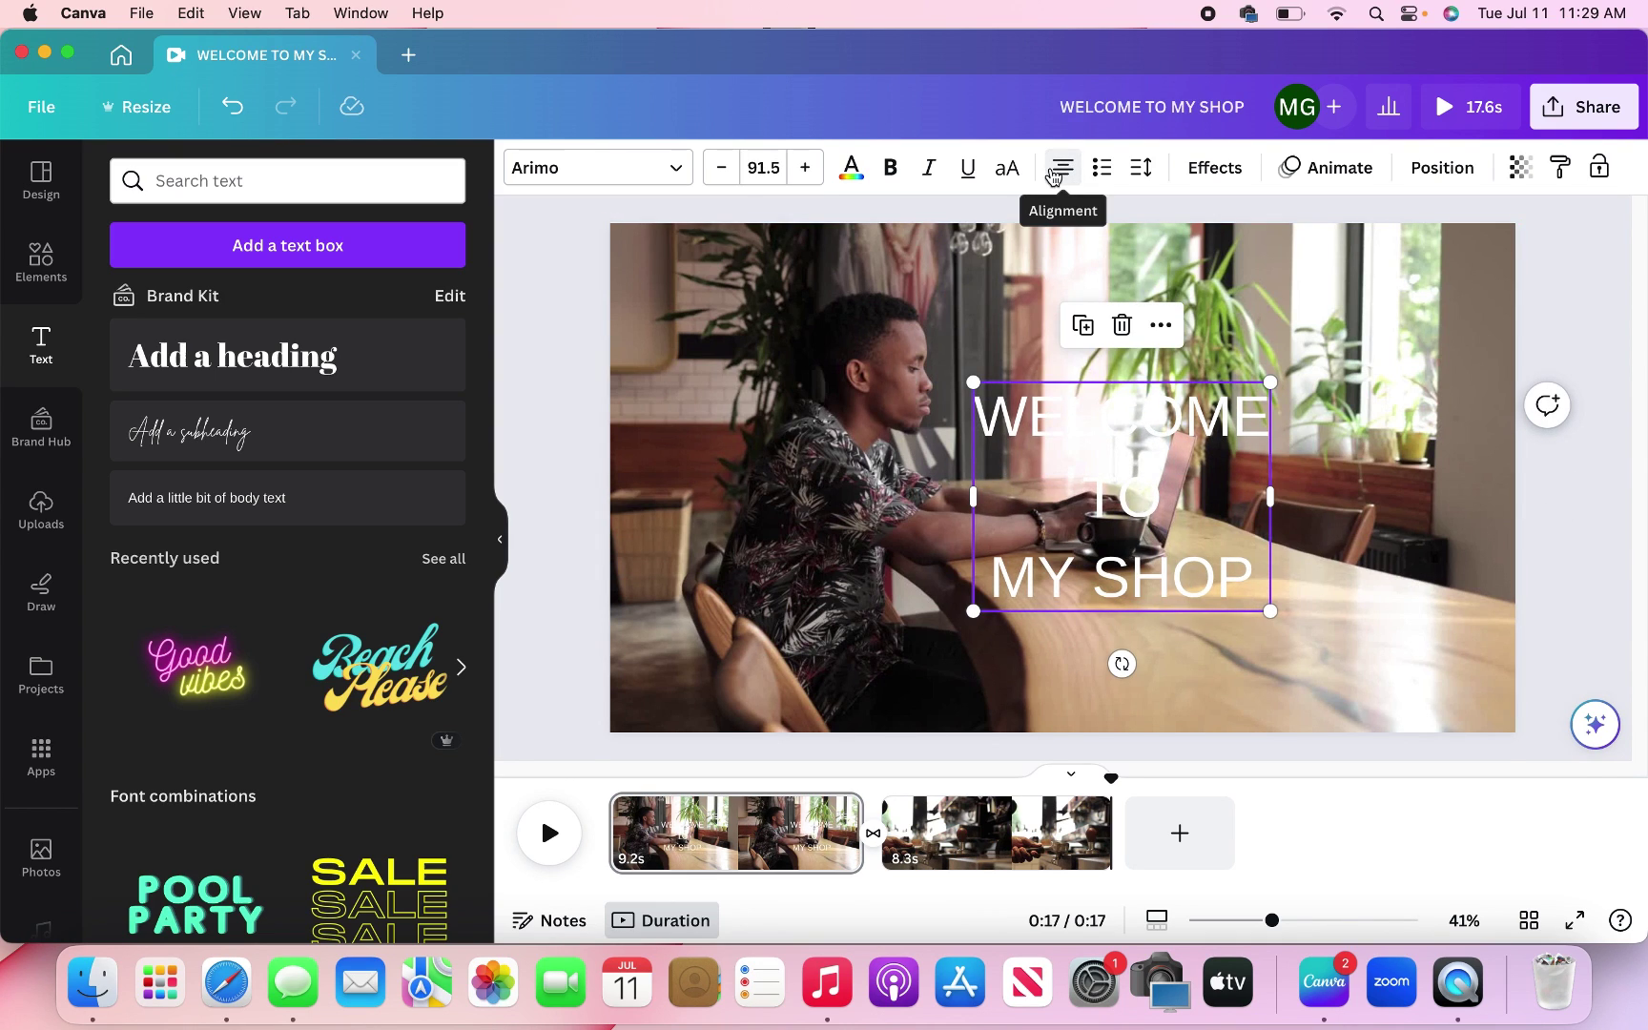
click(1054, 170)
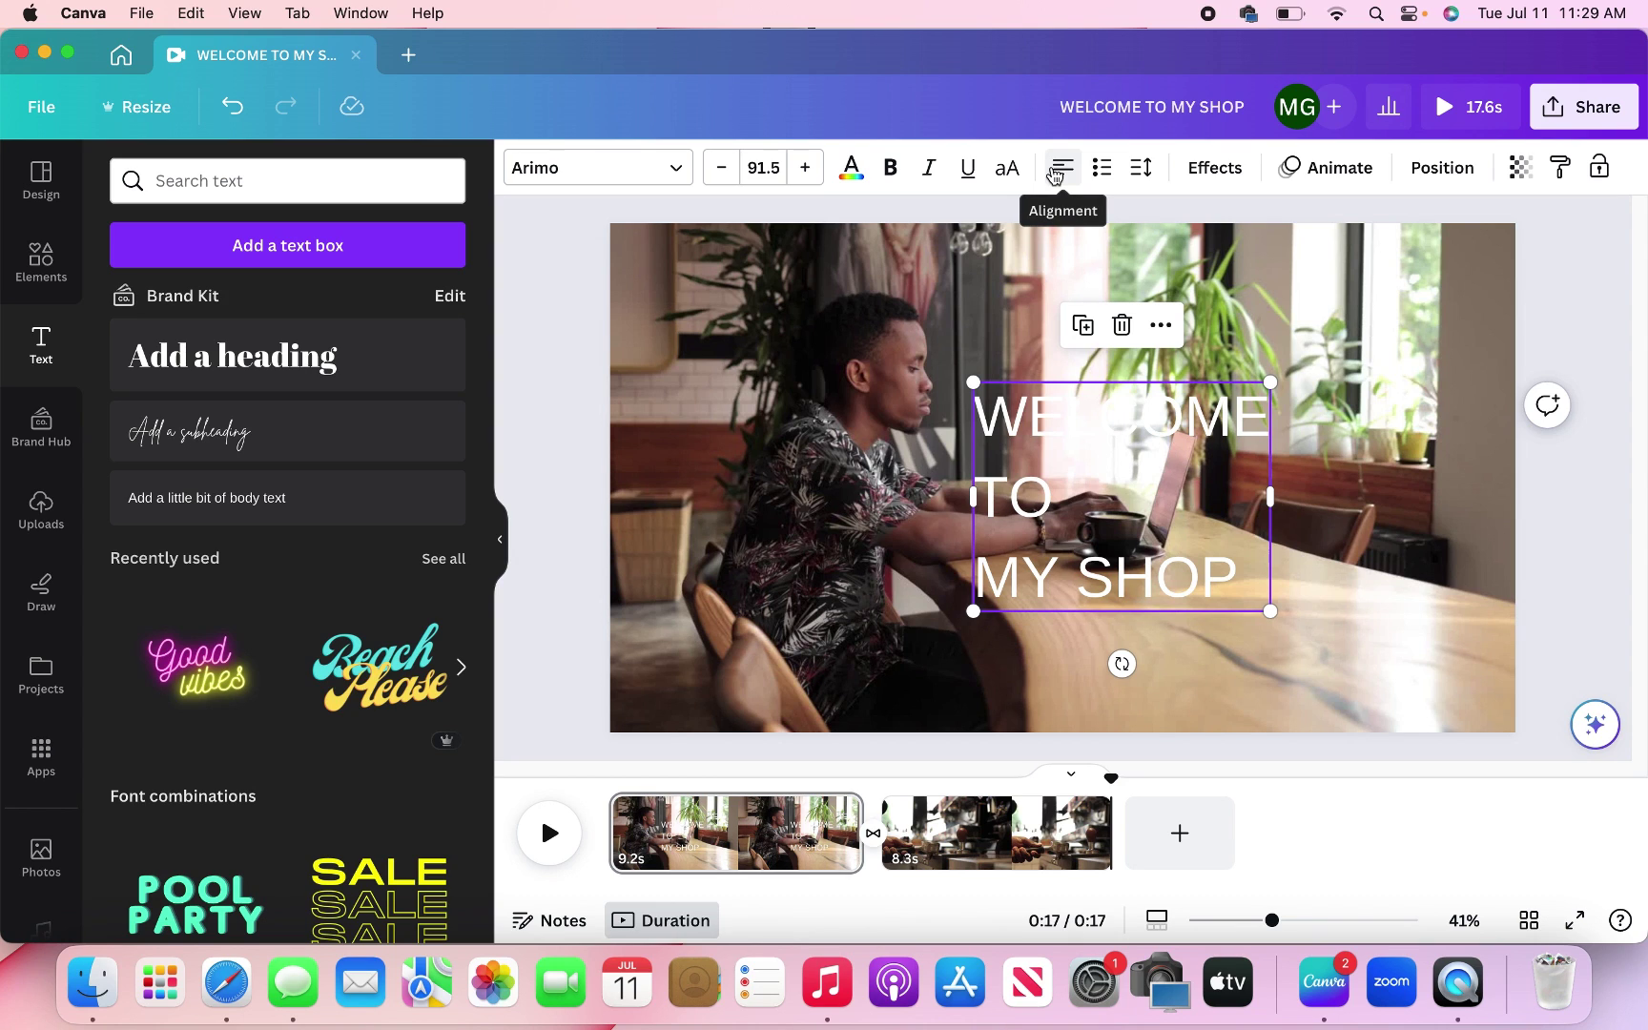
drag(1157, 540, 816, 407)
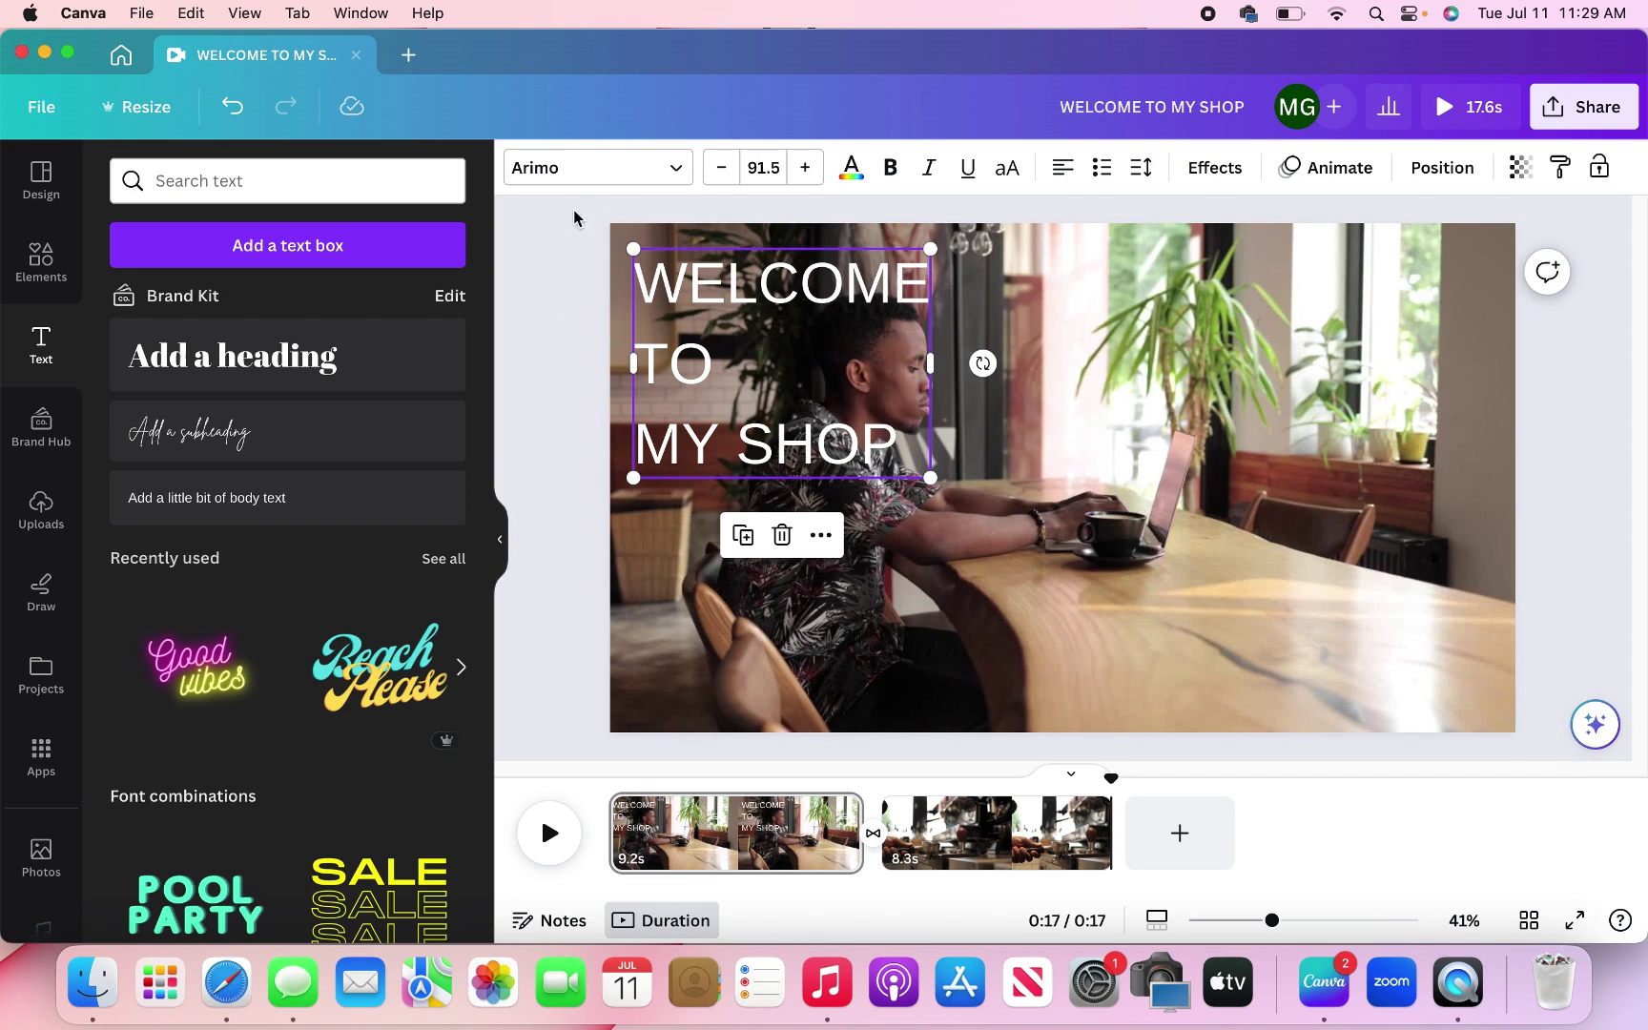
Change the title font to League Spartan and scale it up to size 185 within the page.
click(575, 173)
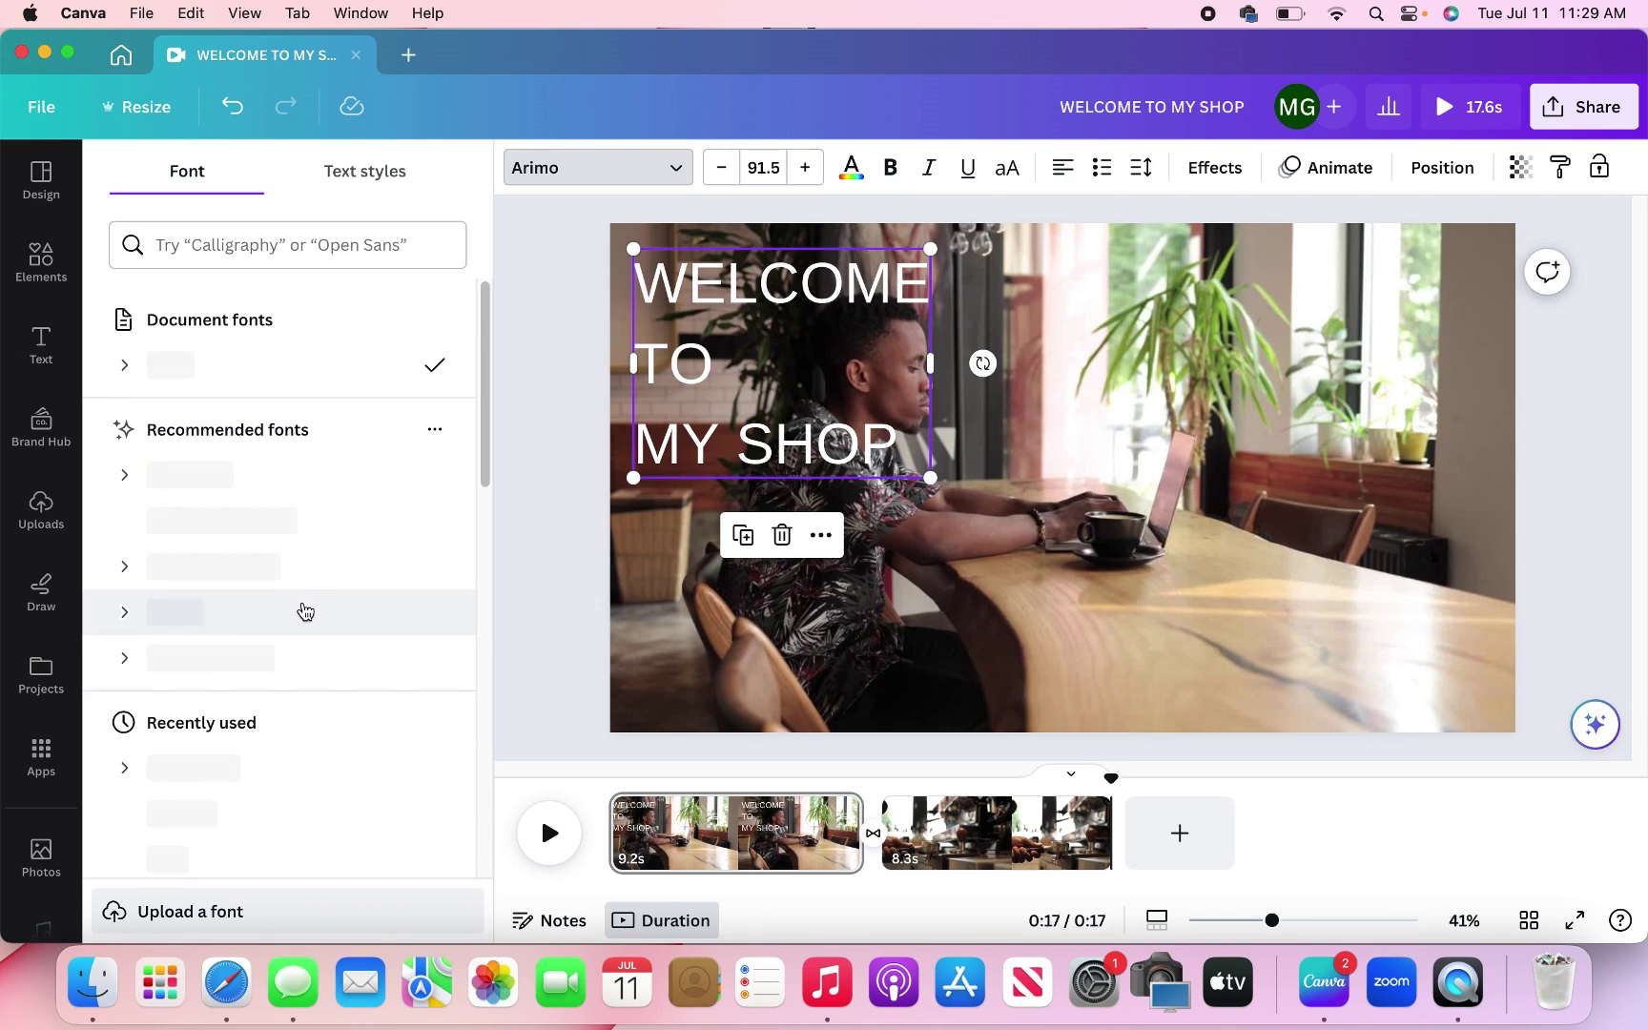
click(250, 820)
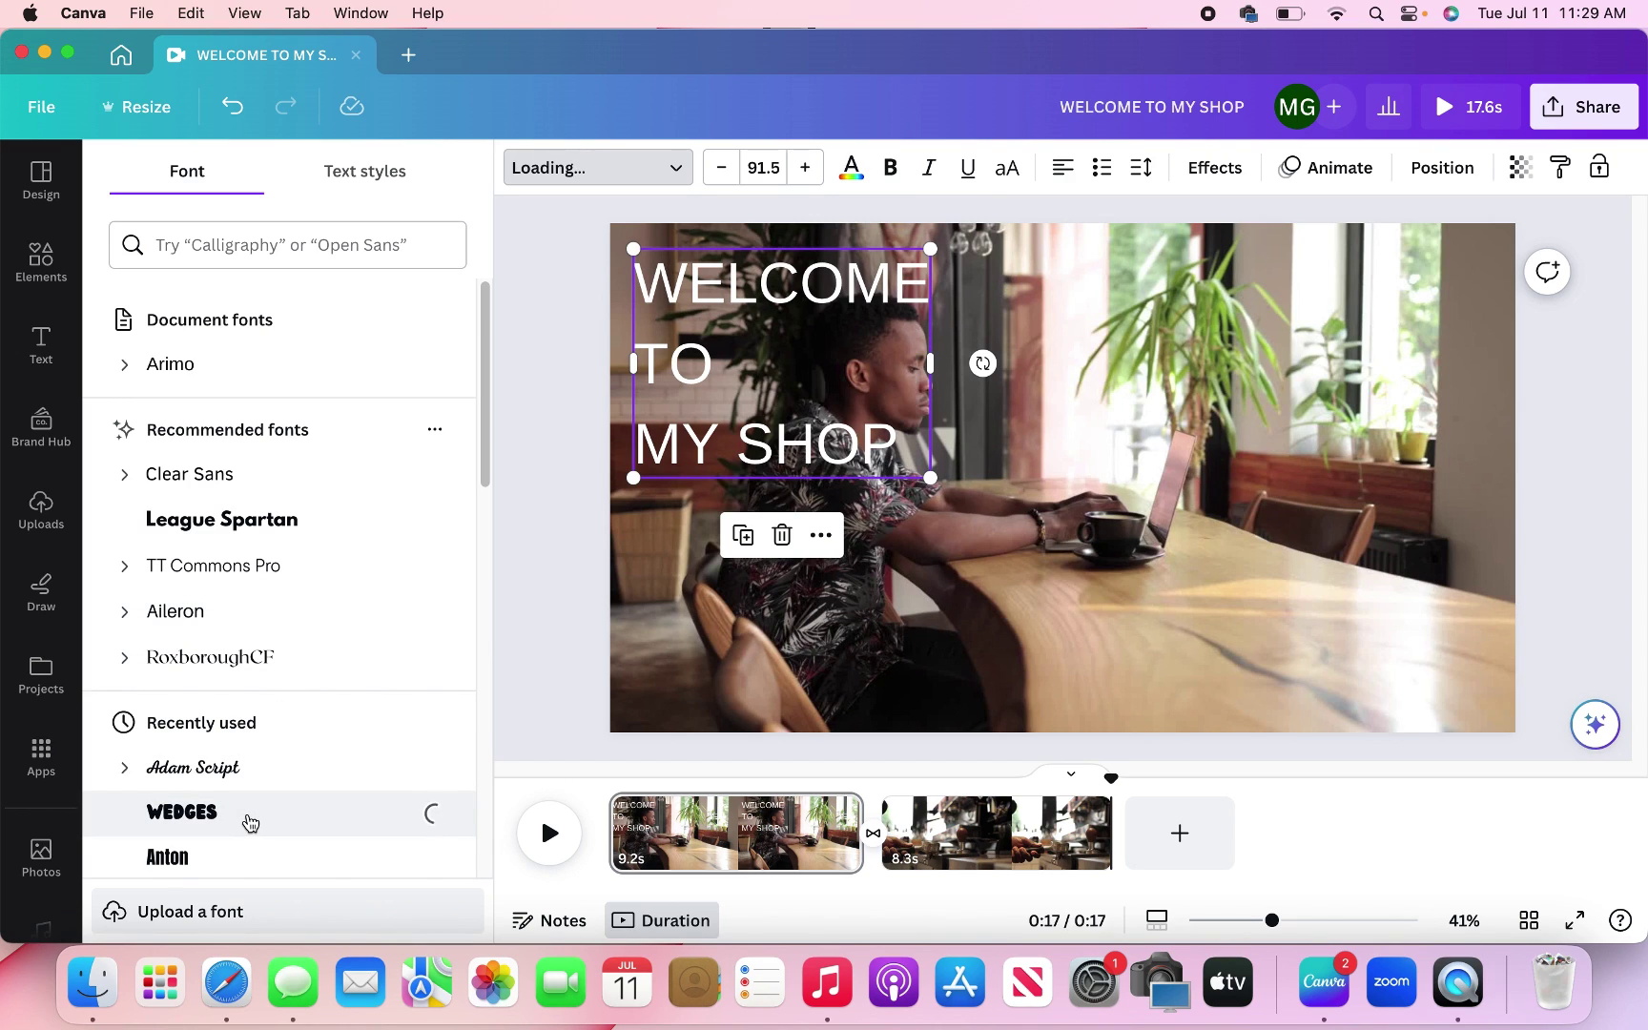
click(265, 523)
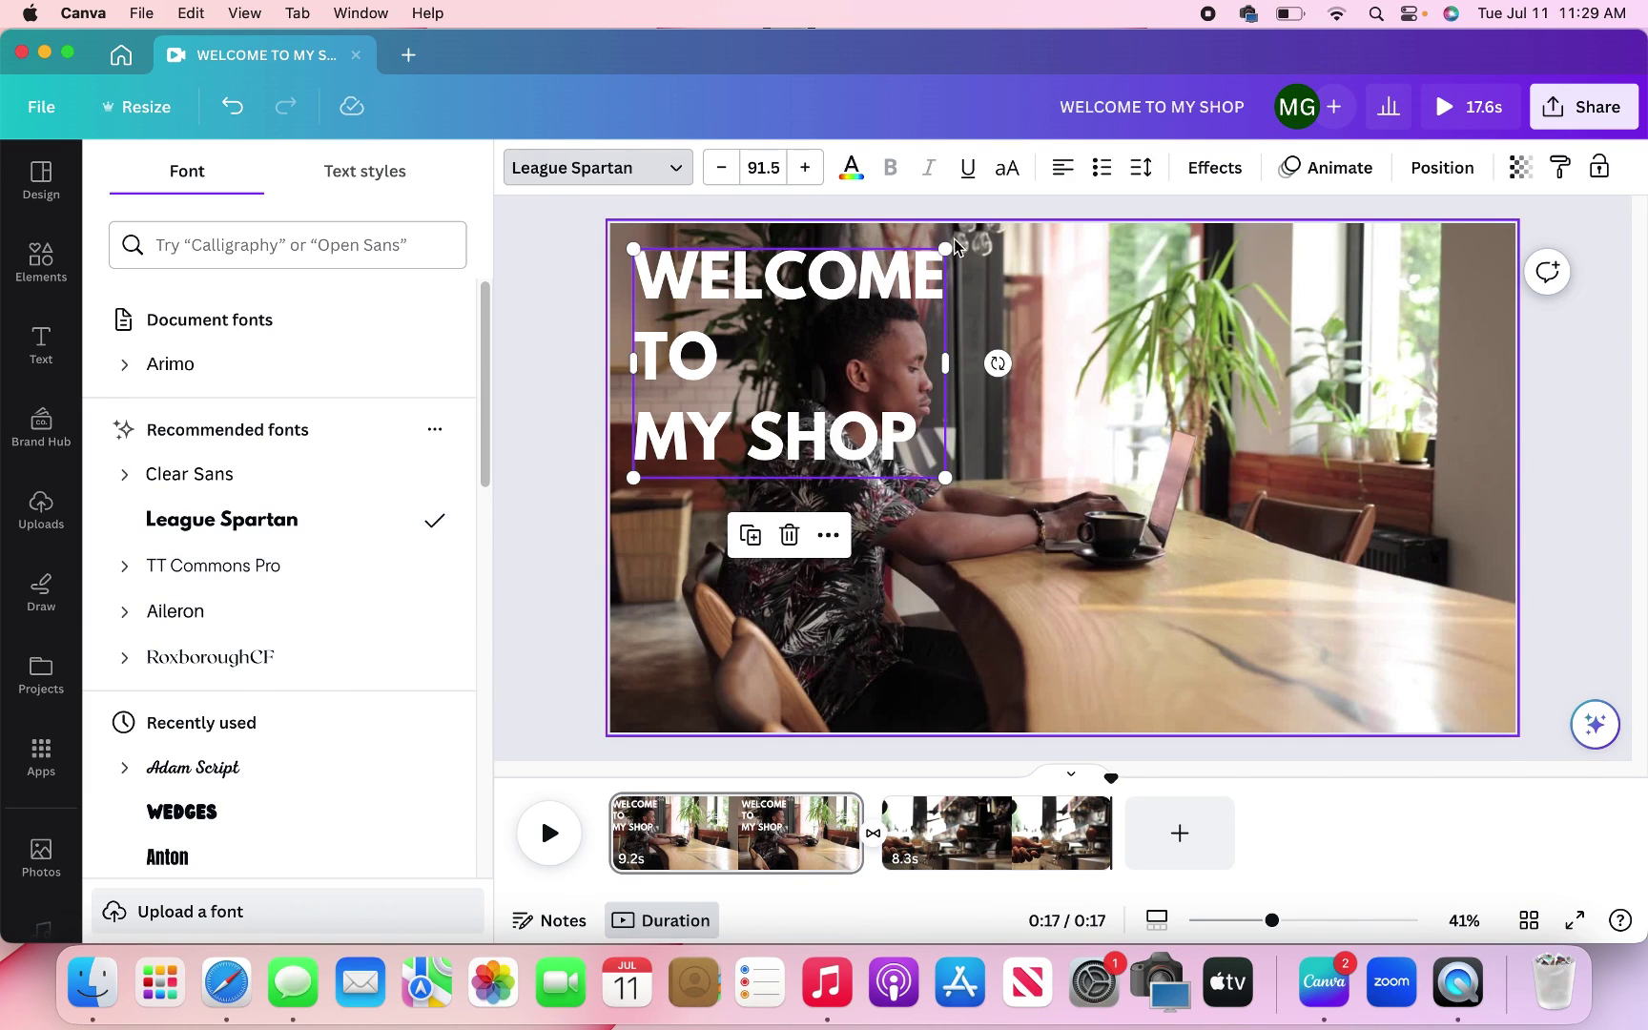
drag(948, 249, 1114, 126)
drag(988, 372, 983, 468)
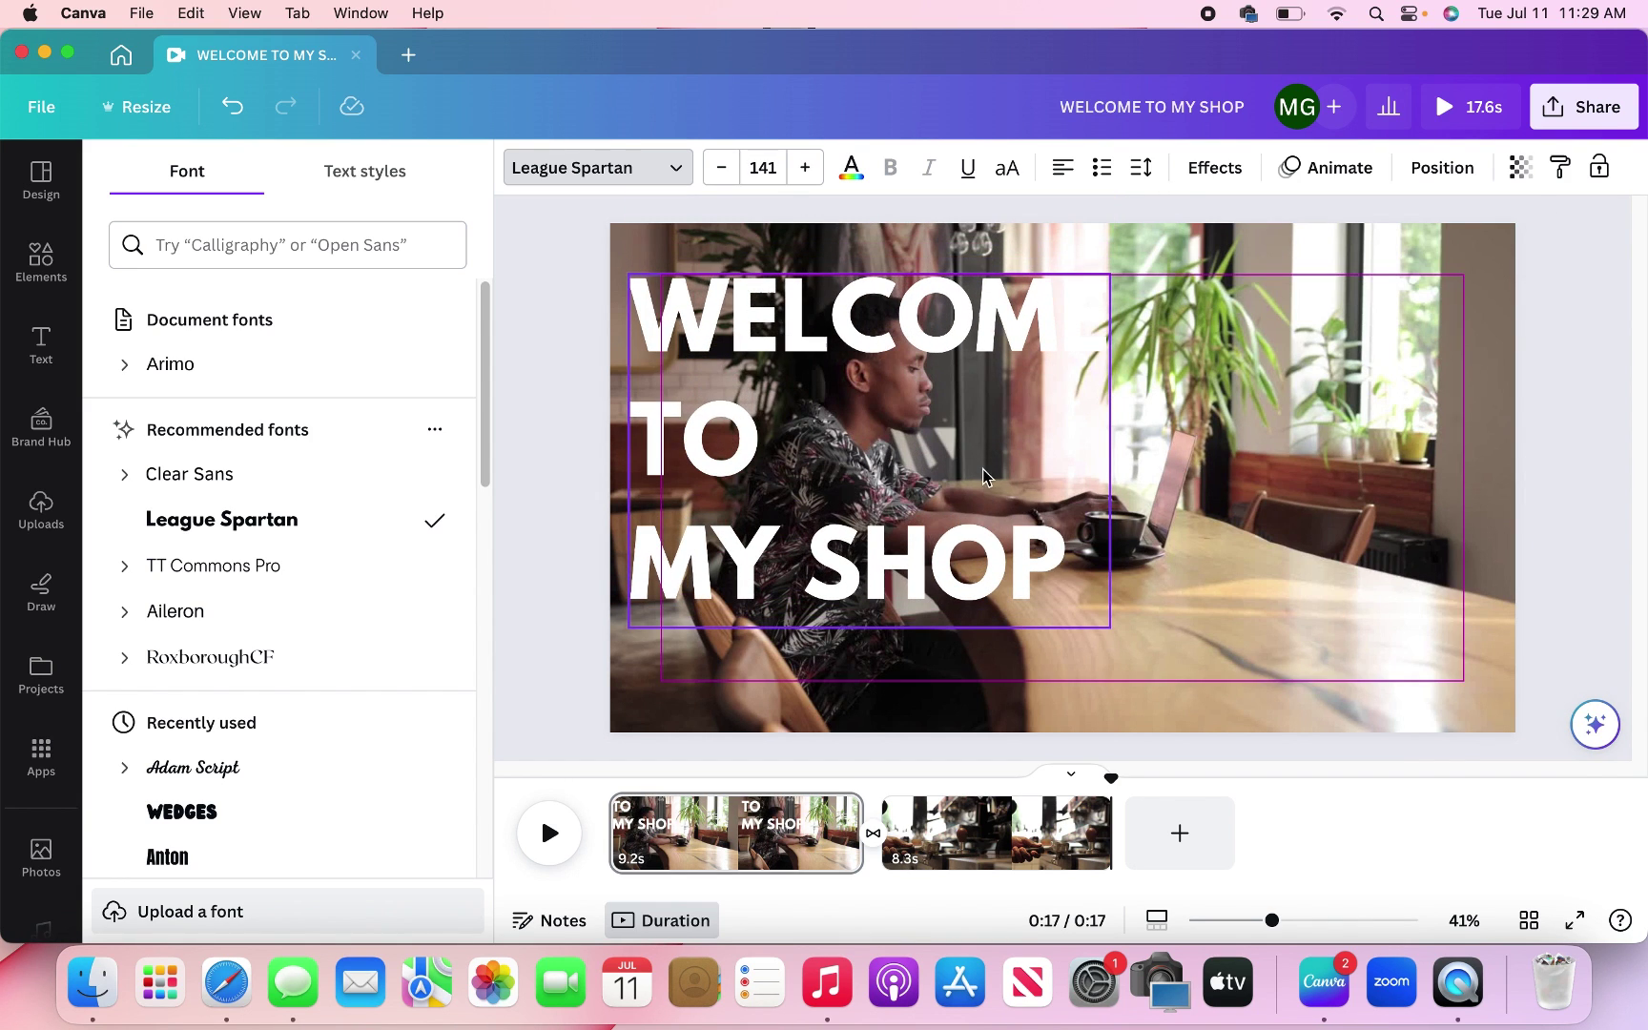
drag(1118, 272, 1317, 214)
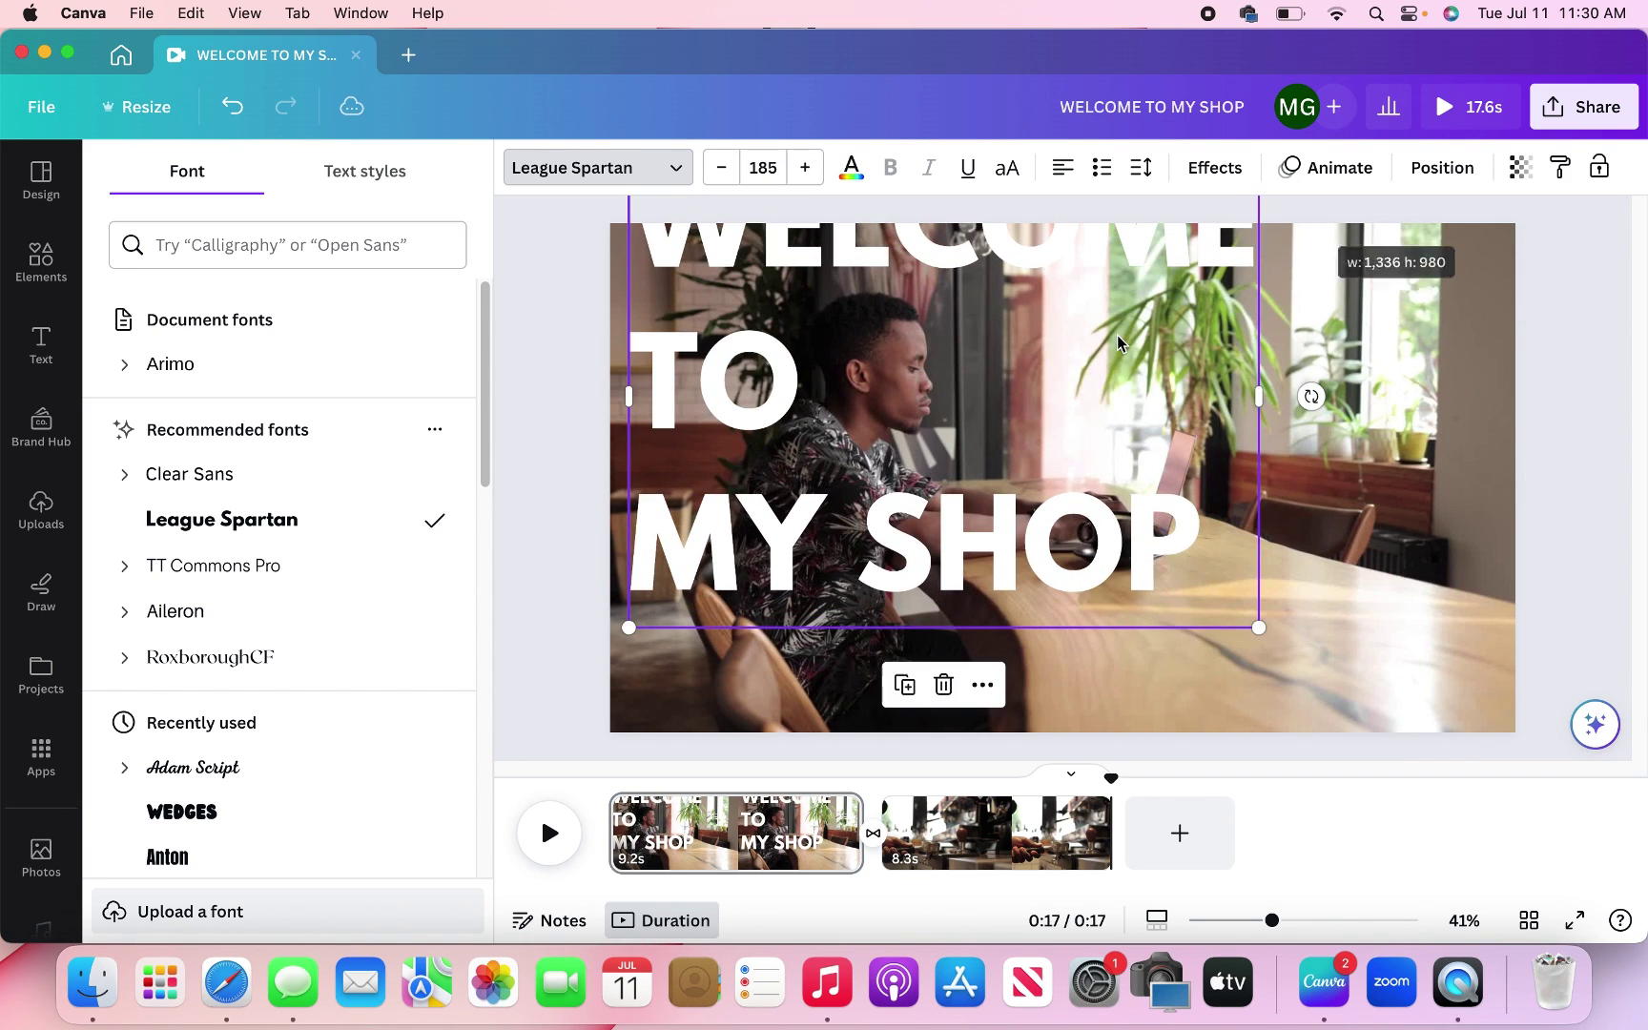
drag(1116, 335, 1104, 458)
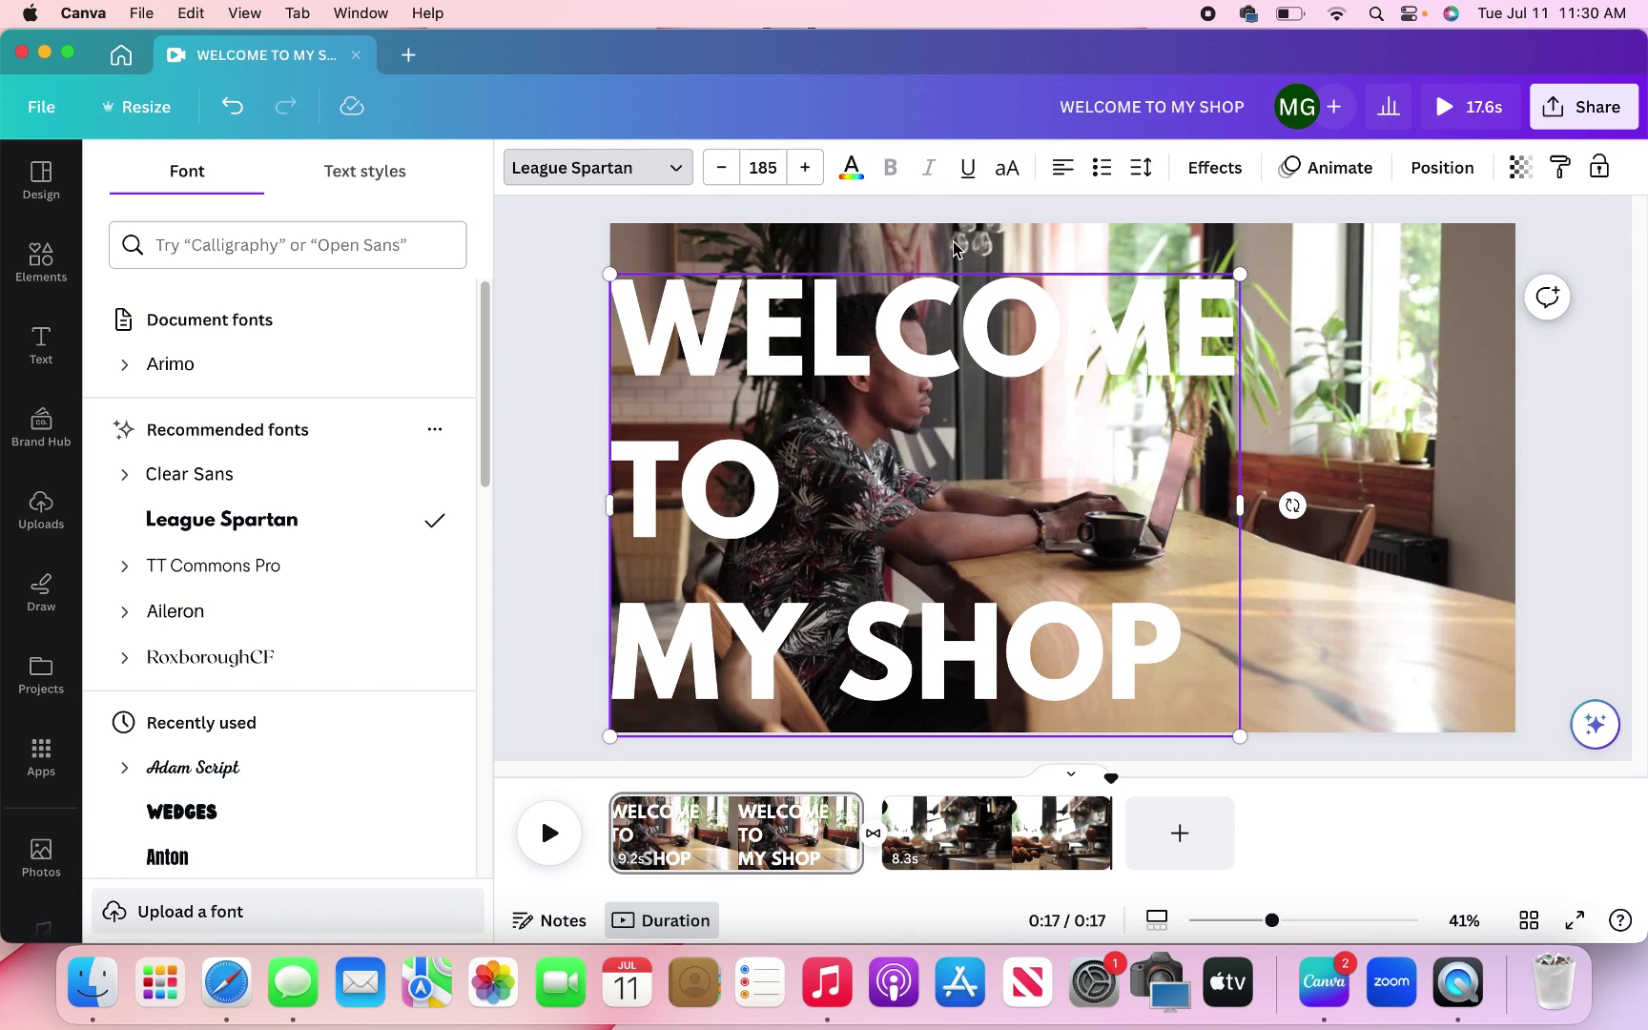
Make the headline yellow and nudge it slightly right.
click(851, 176)
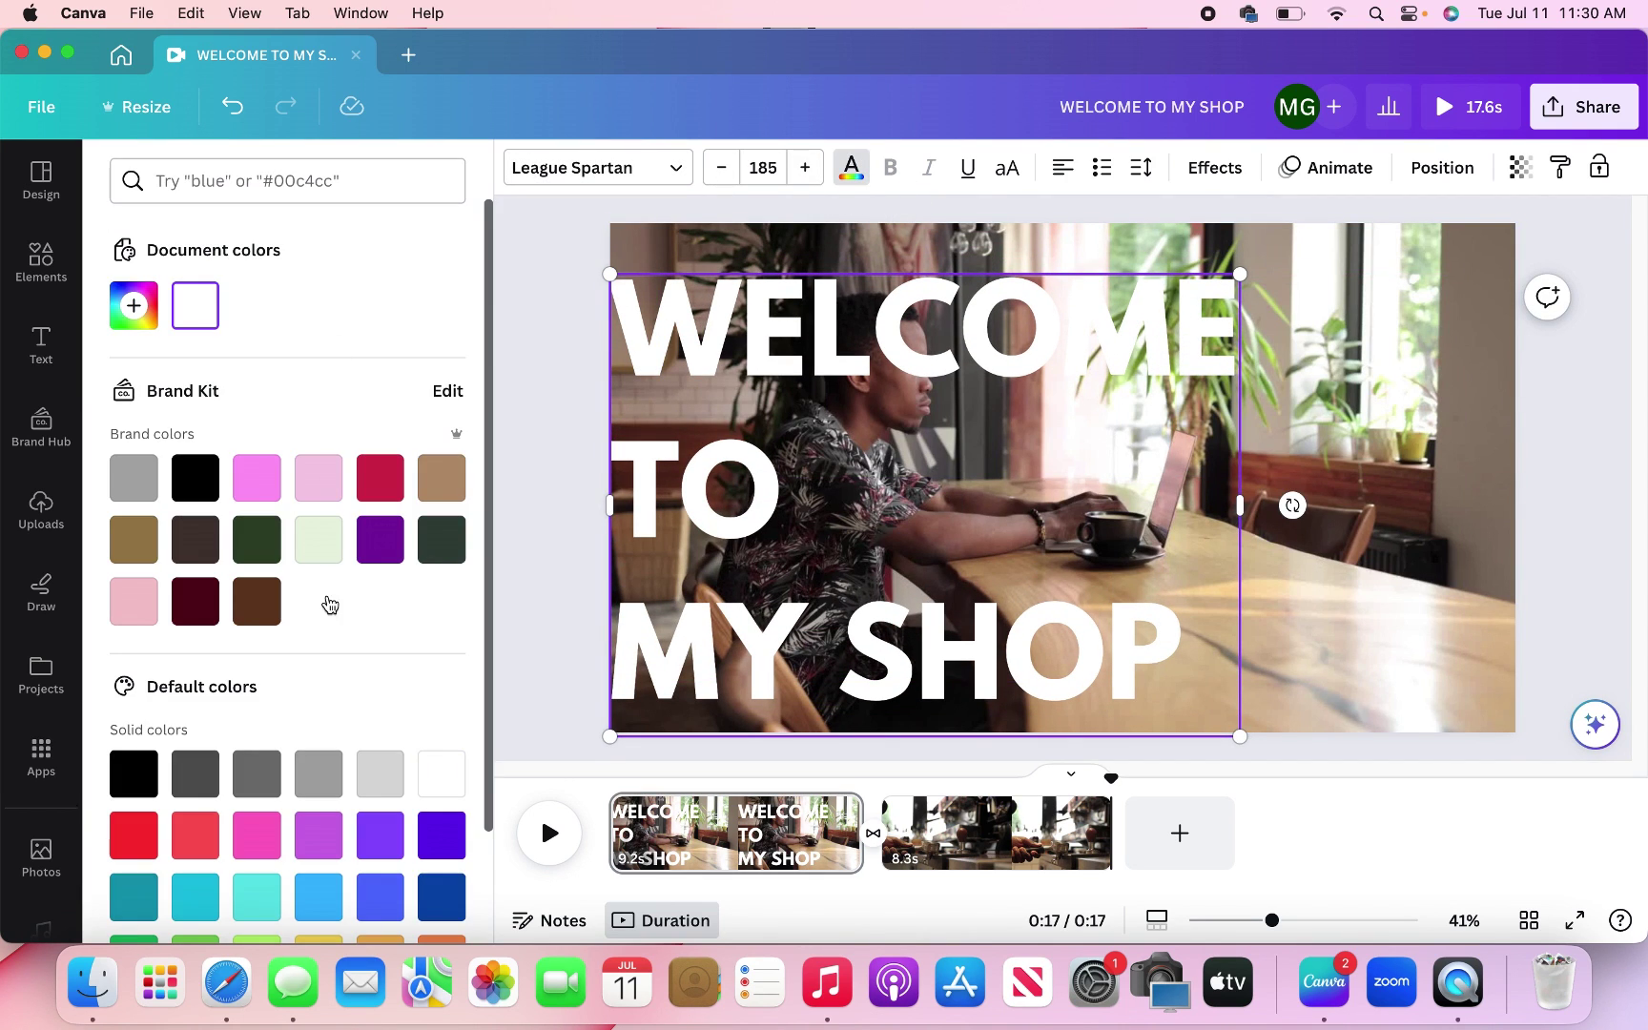
scroll(341, 611, down, 3)
click(329, 844)
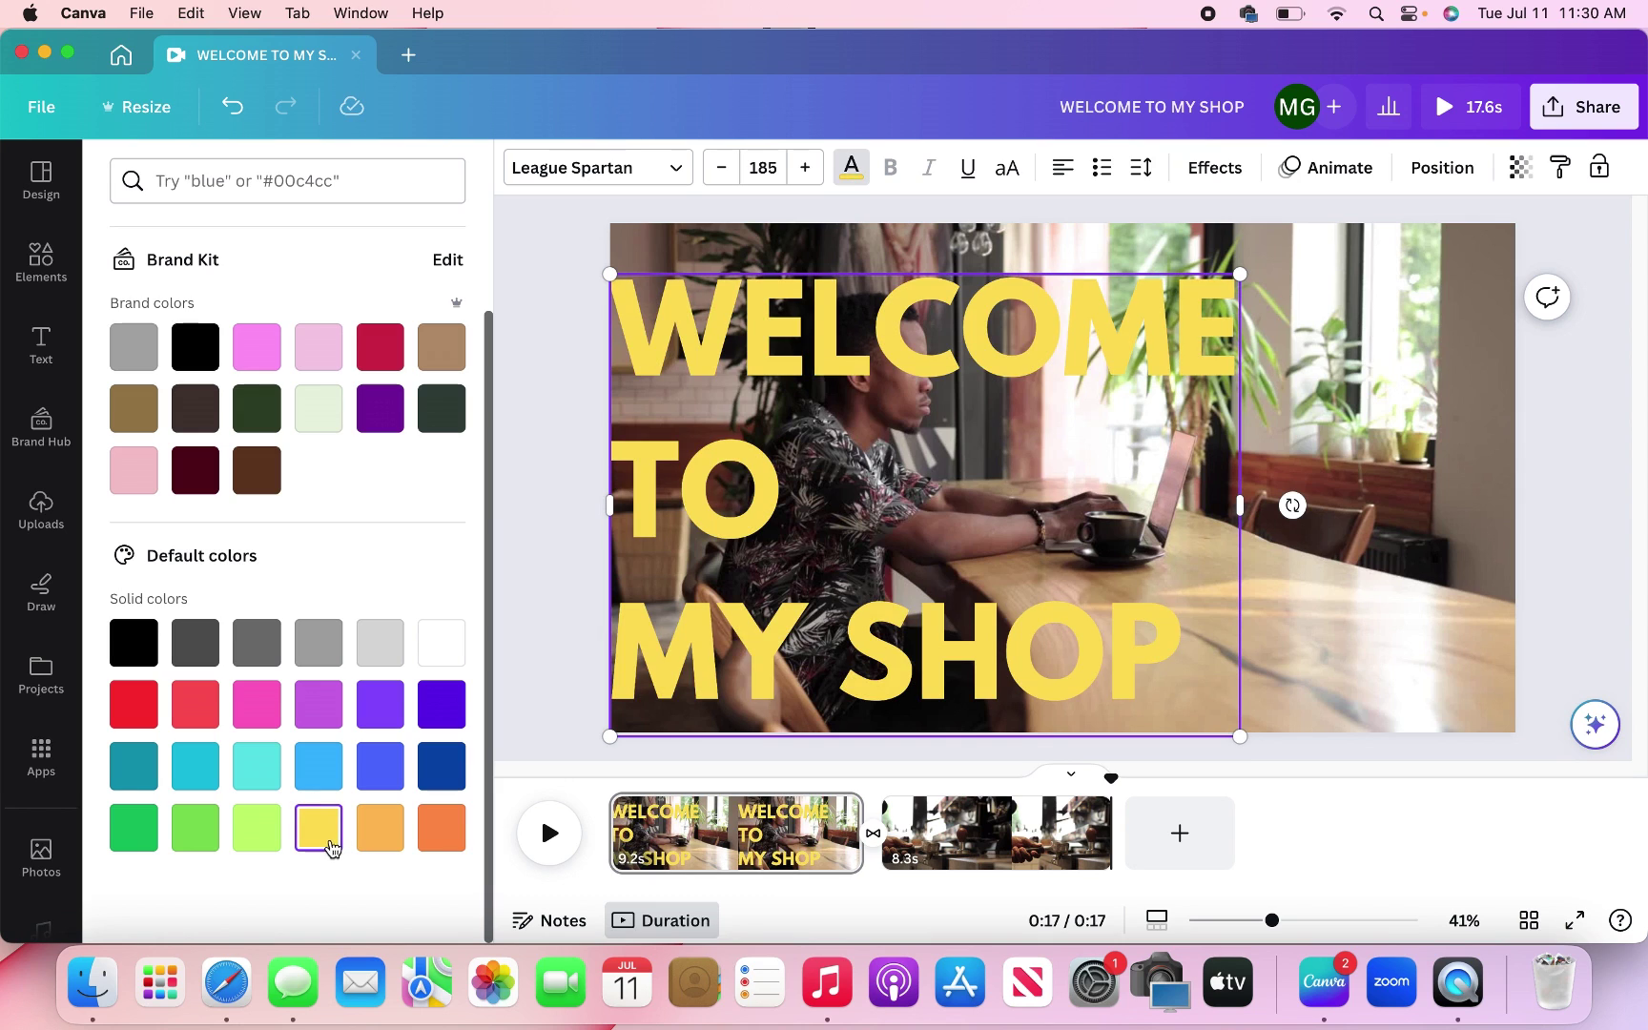
drag(717, 405, 733, 393)
Tighten the headline's line spacing to 0.91.
click(1141, 169)
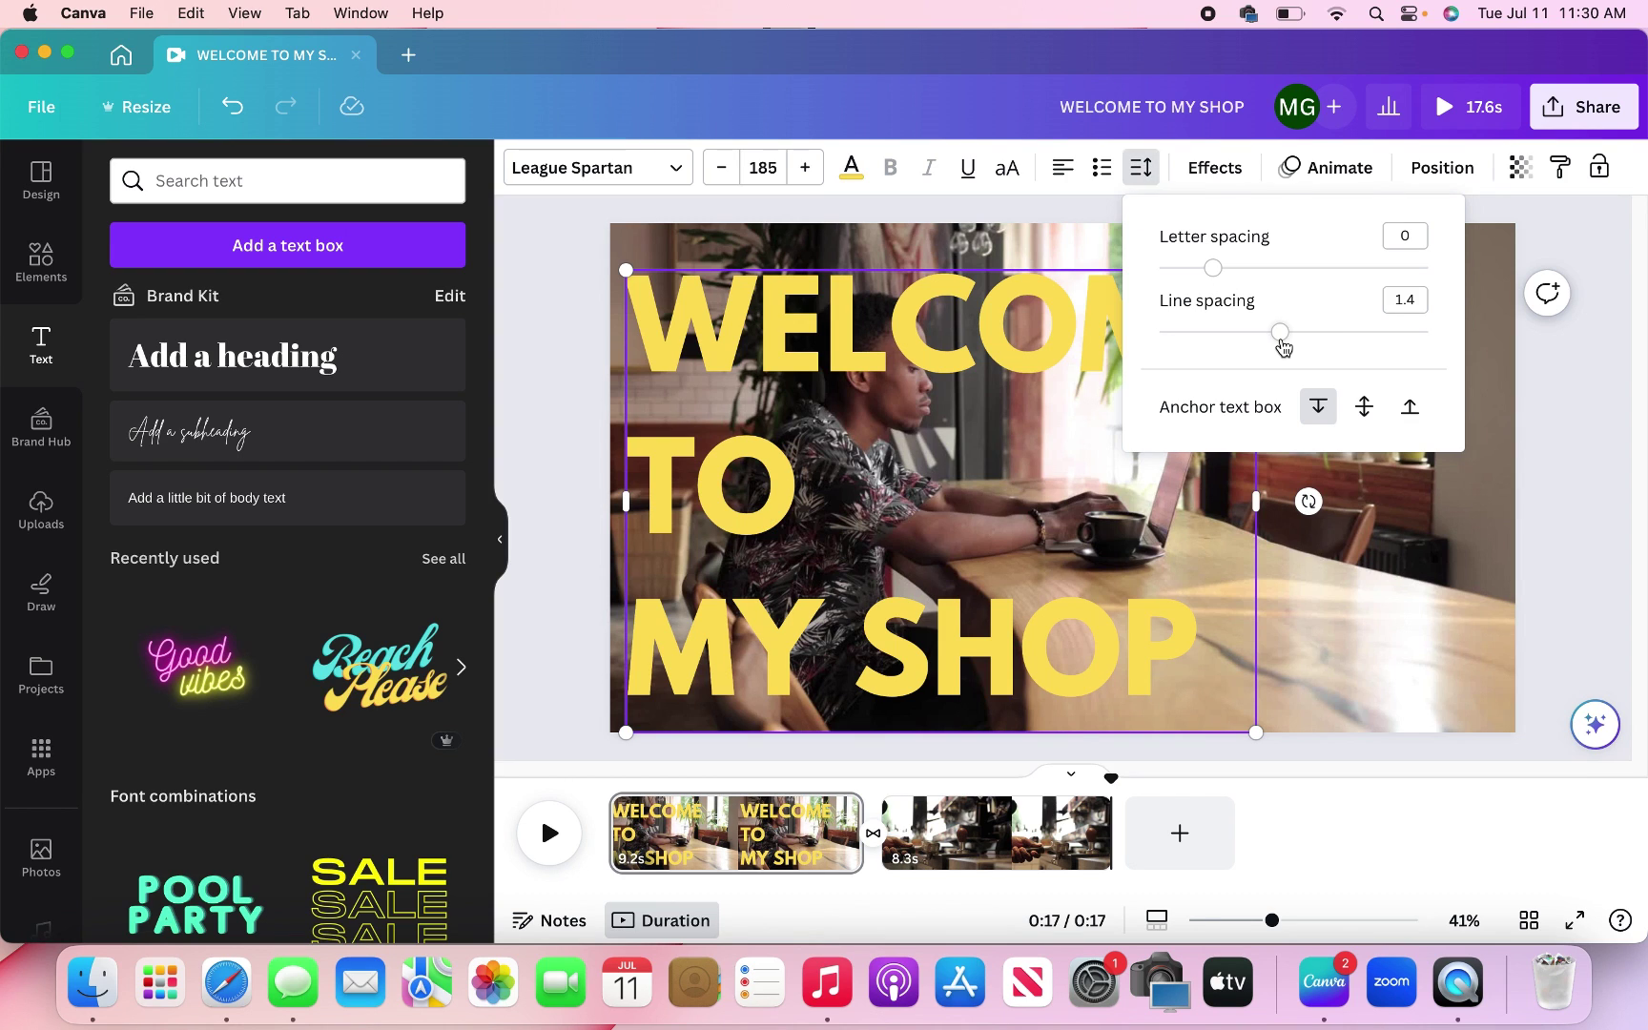
drag(1283, 345, 1216, 336)
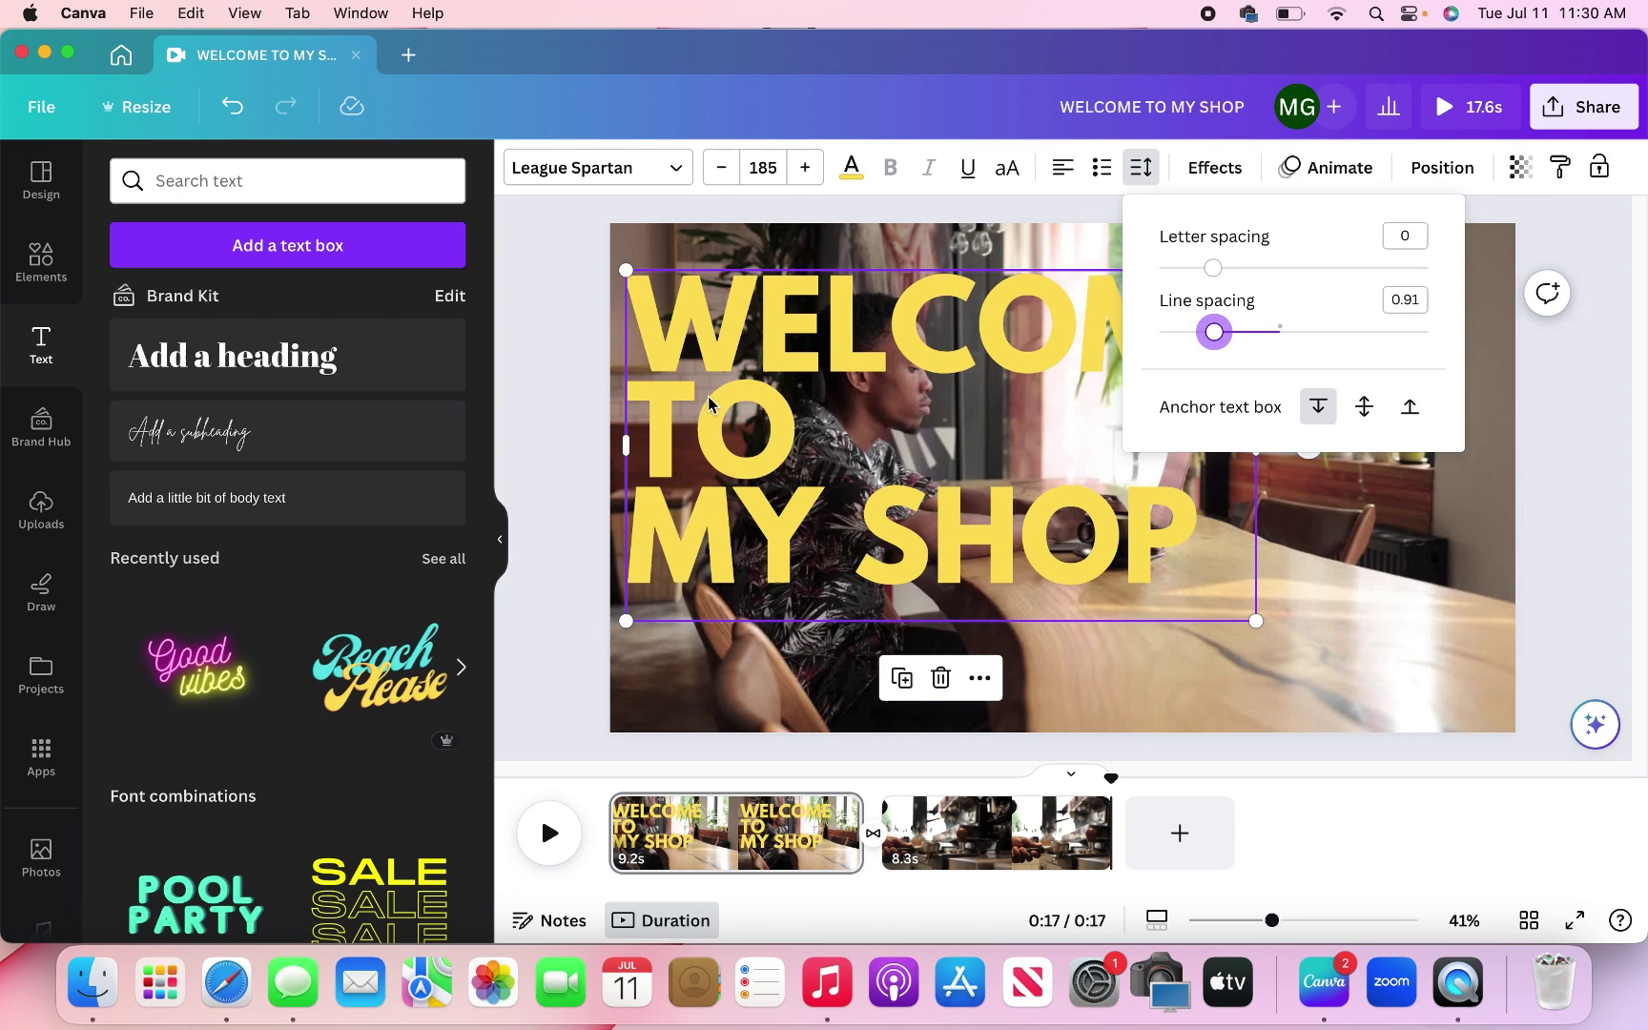
click(519, 384)
click(522, 387)
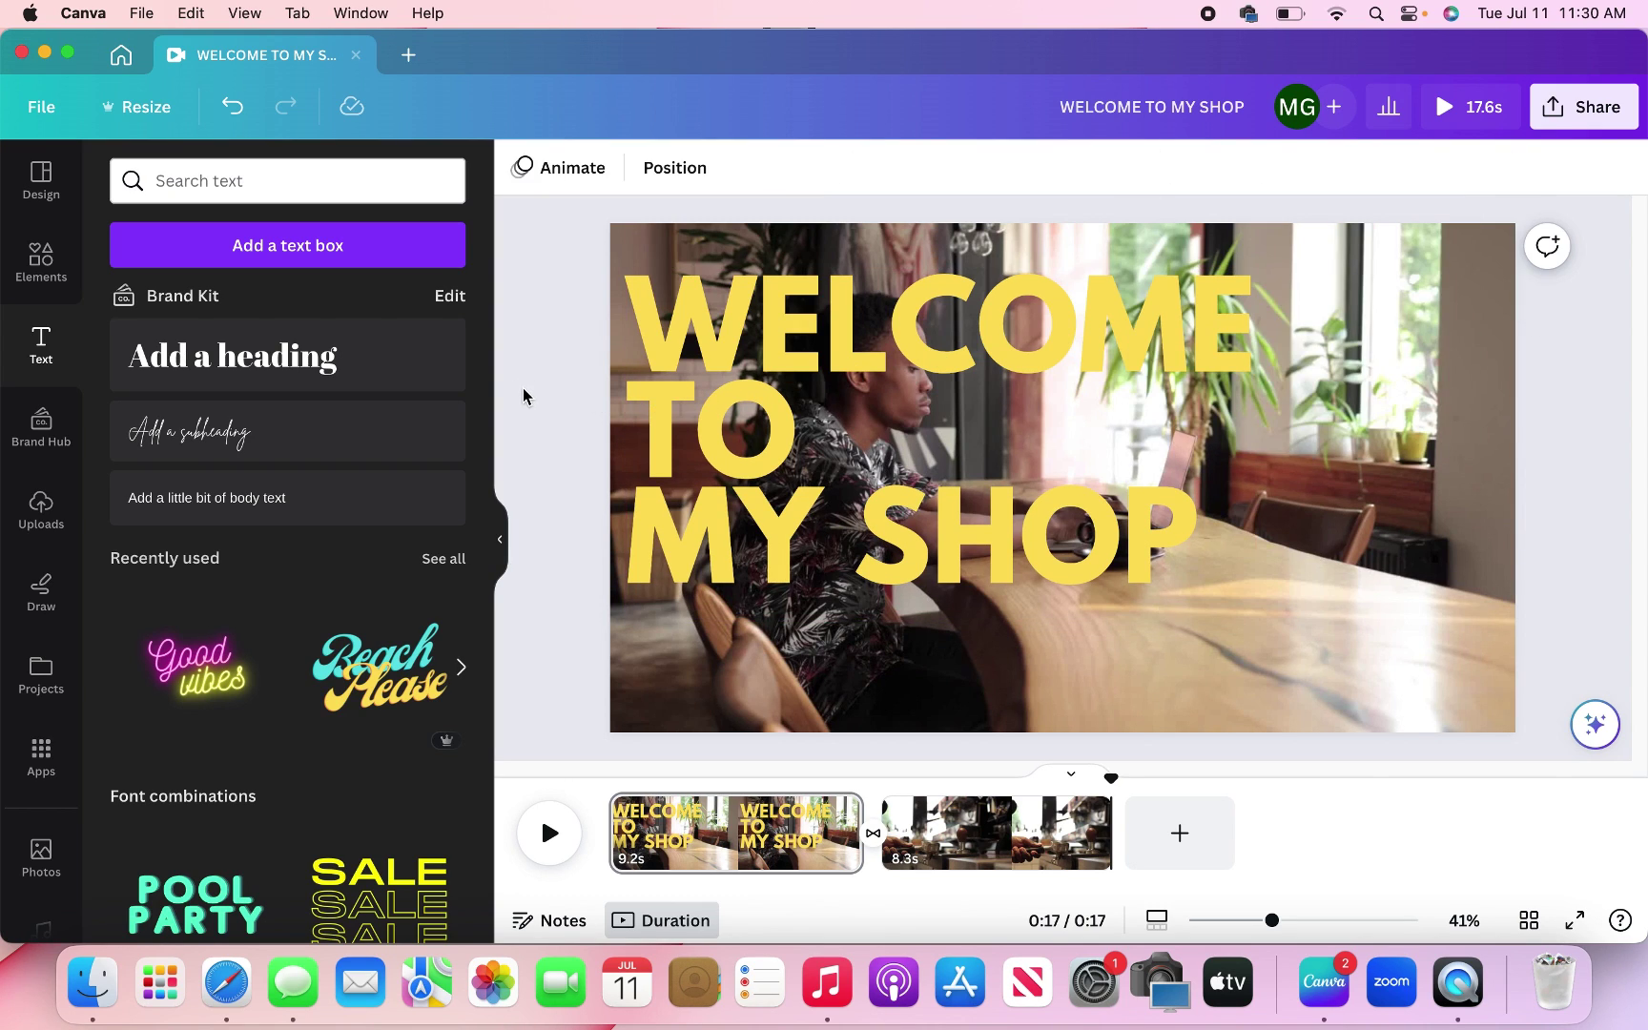
Give the headline a black Shadow effect with blur 56.
click(838, 335)
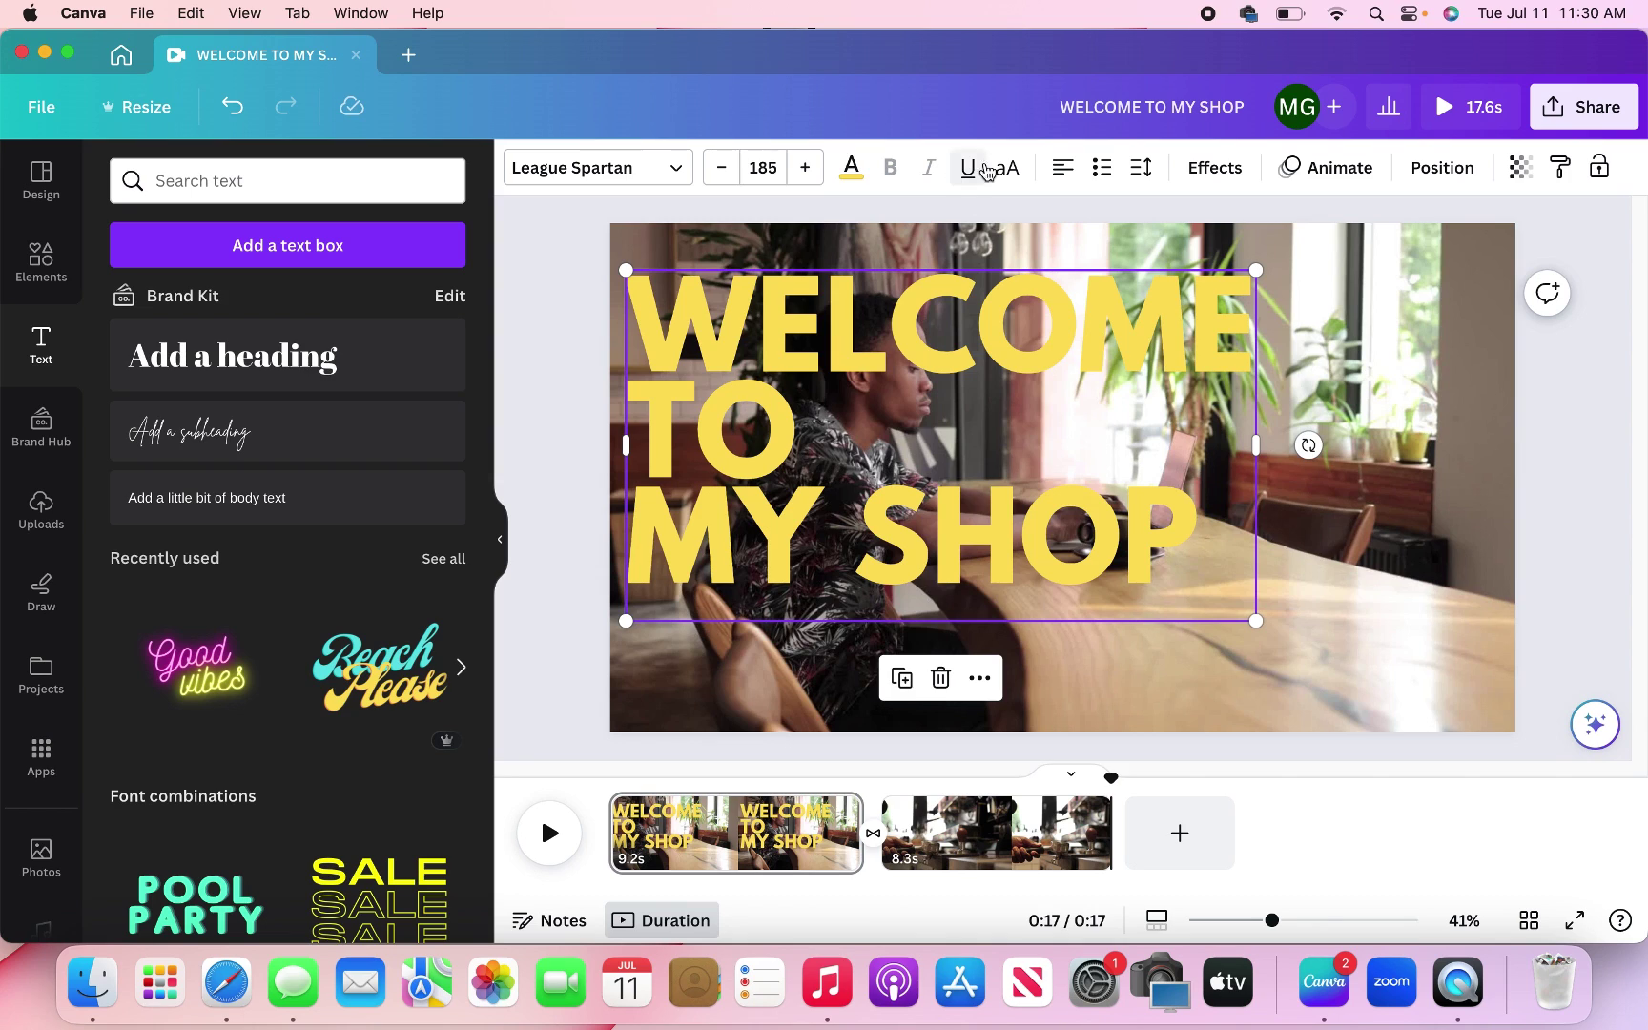
click(1215, 167)
click(304, 324)
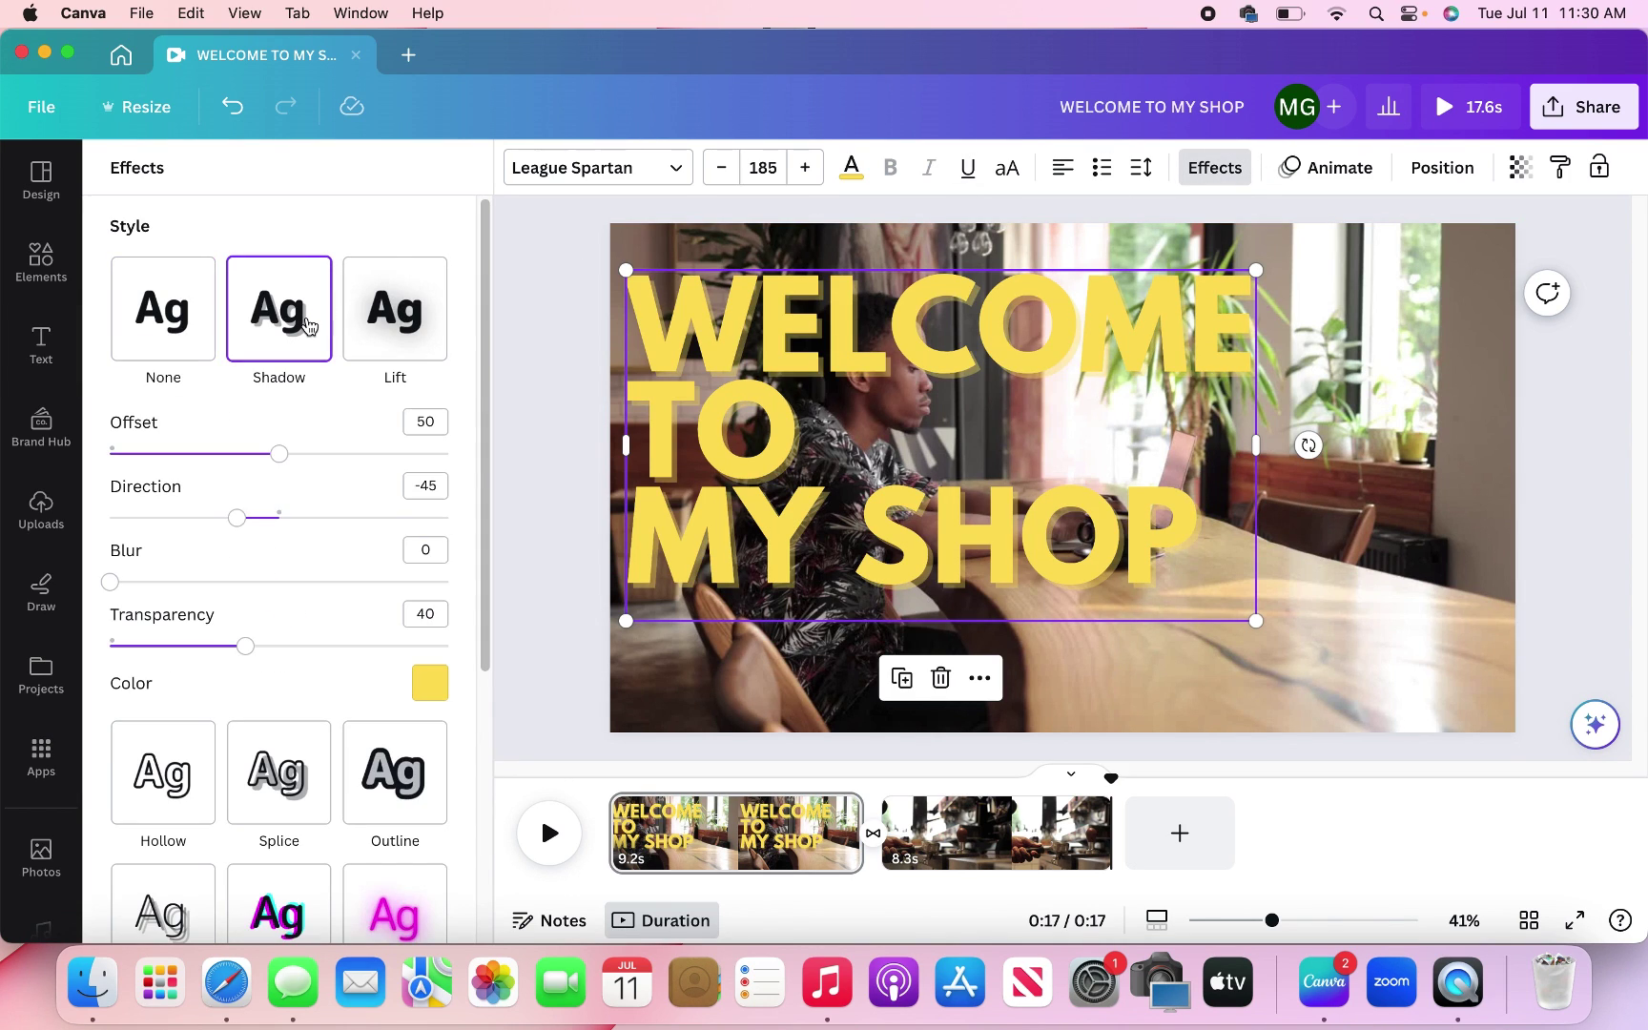
click(429, 682)
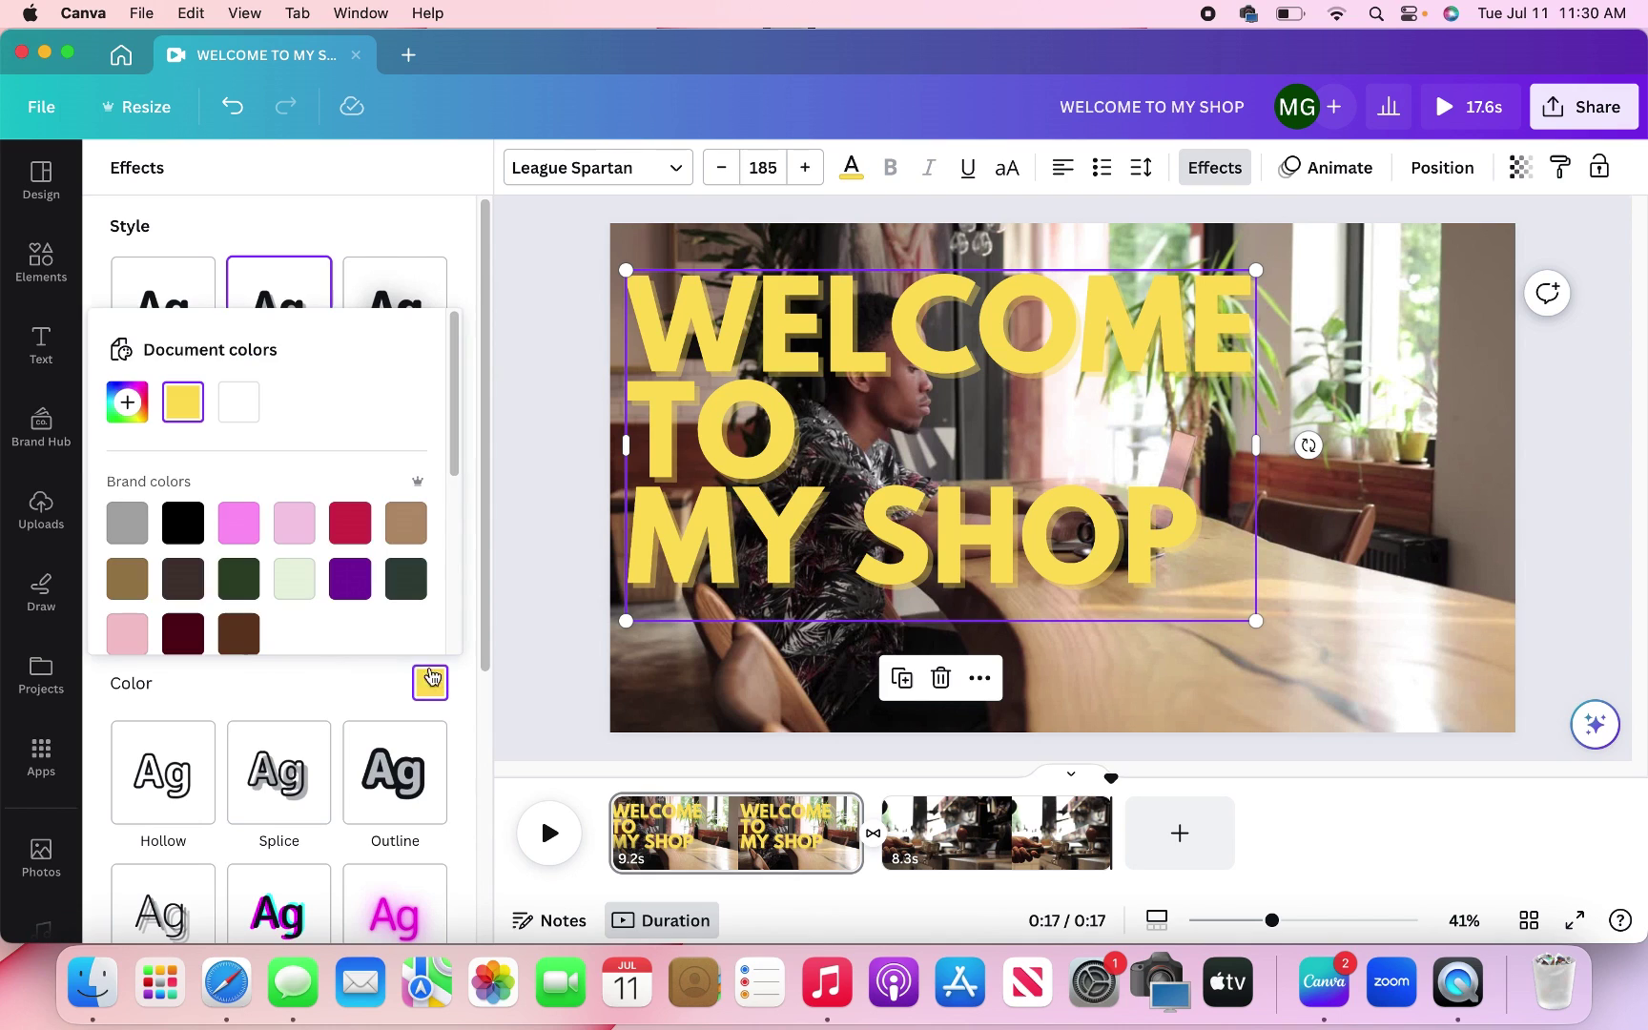
click(172, 532)
click(295, 220)
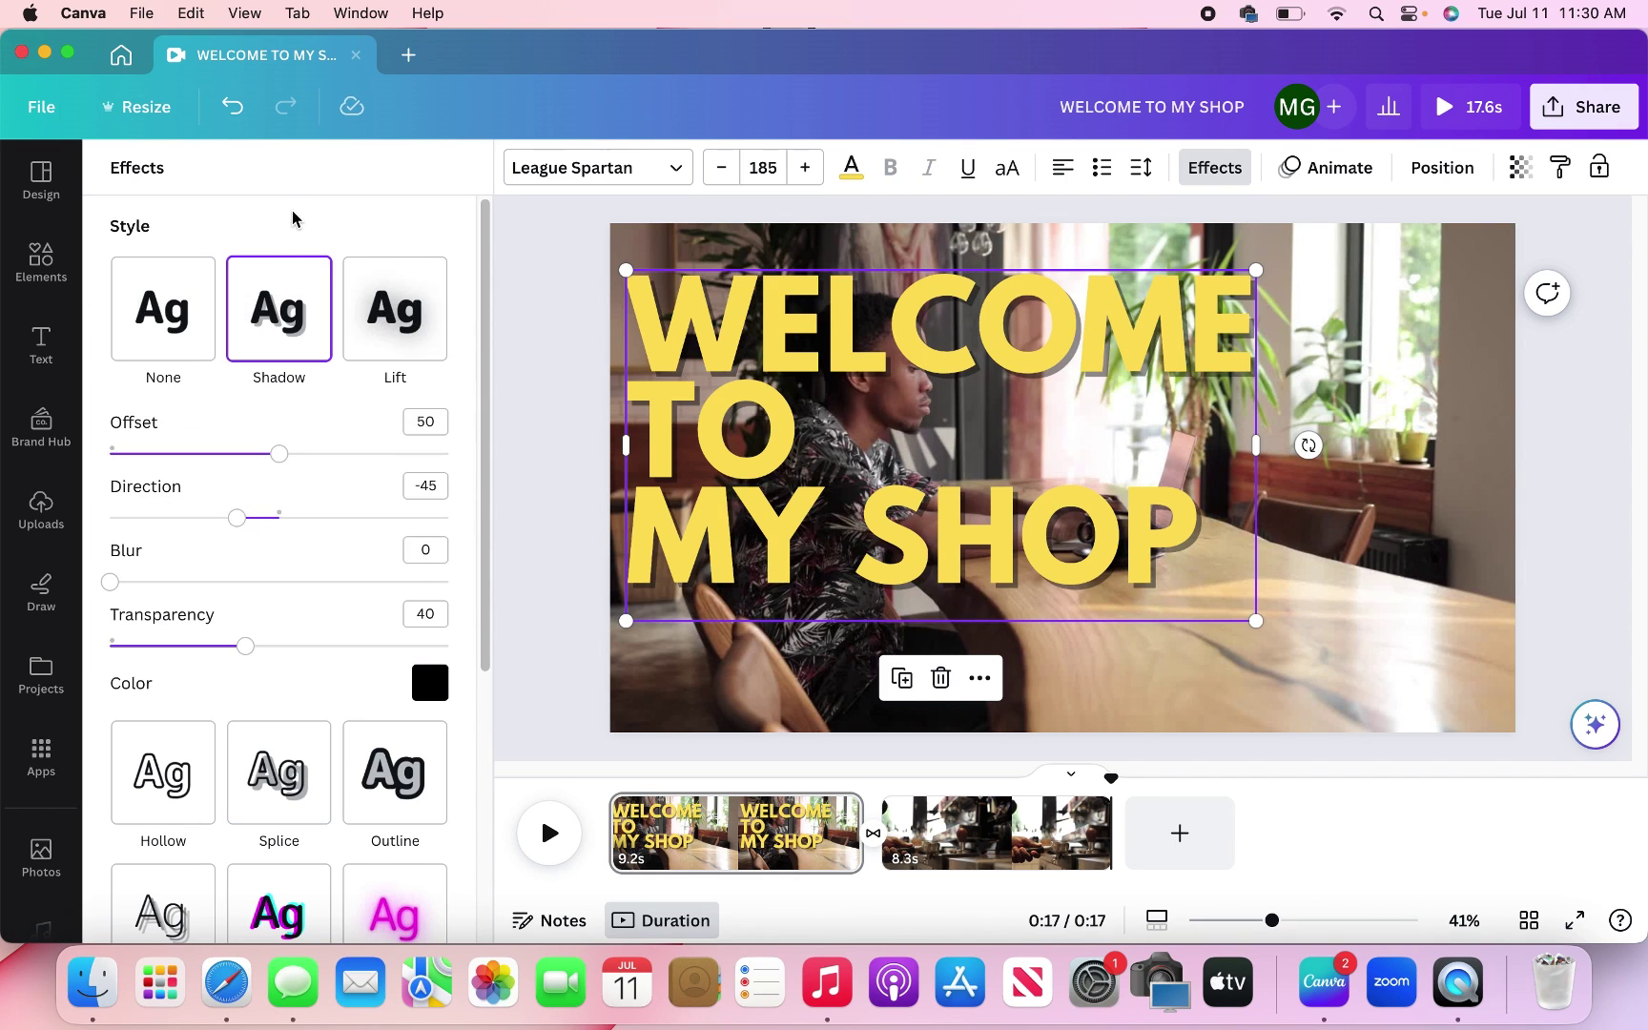
drag(109, 581, 300, 584)
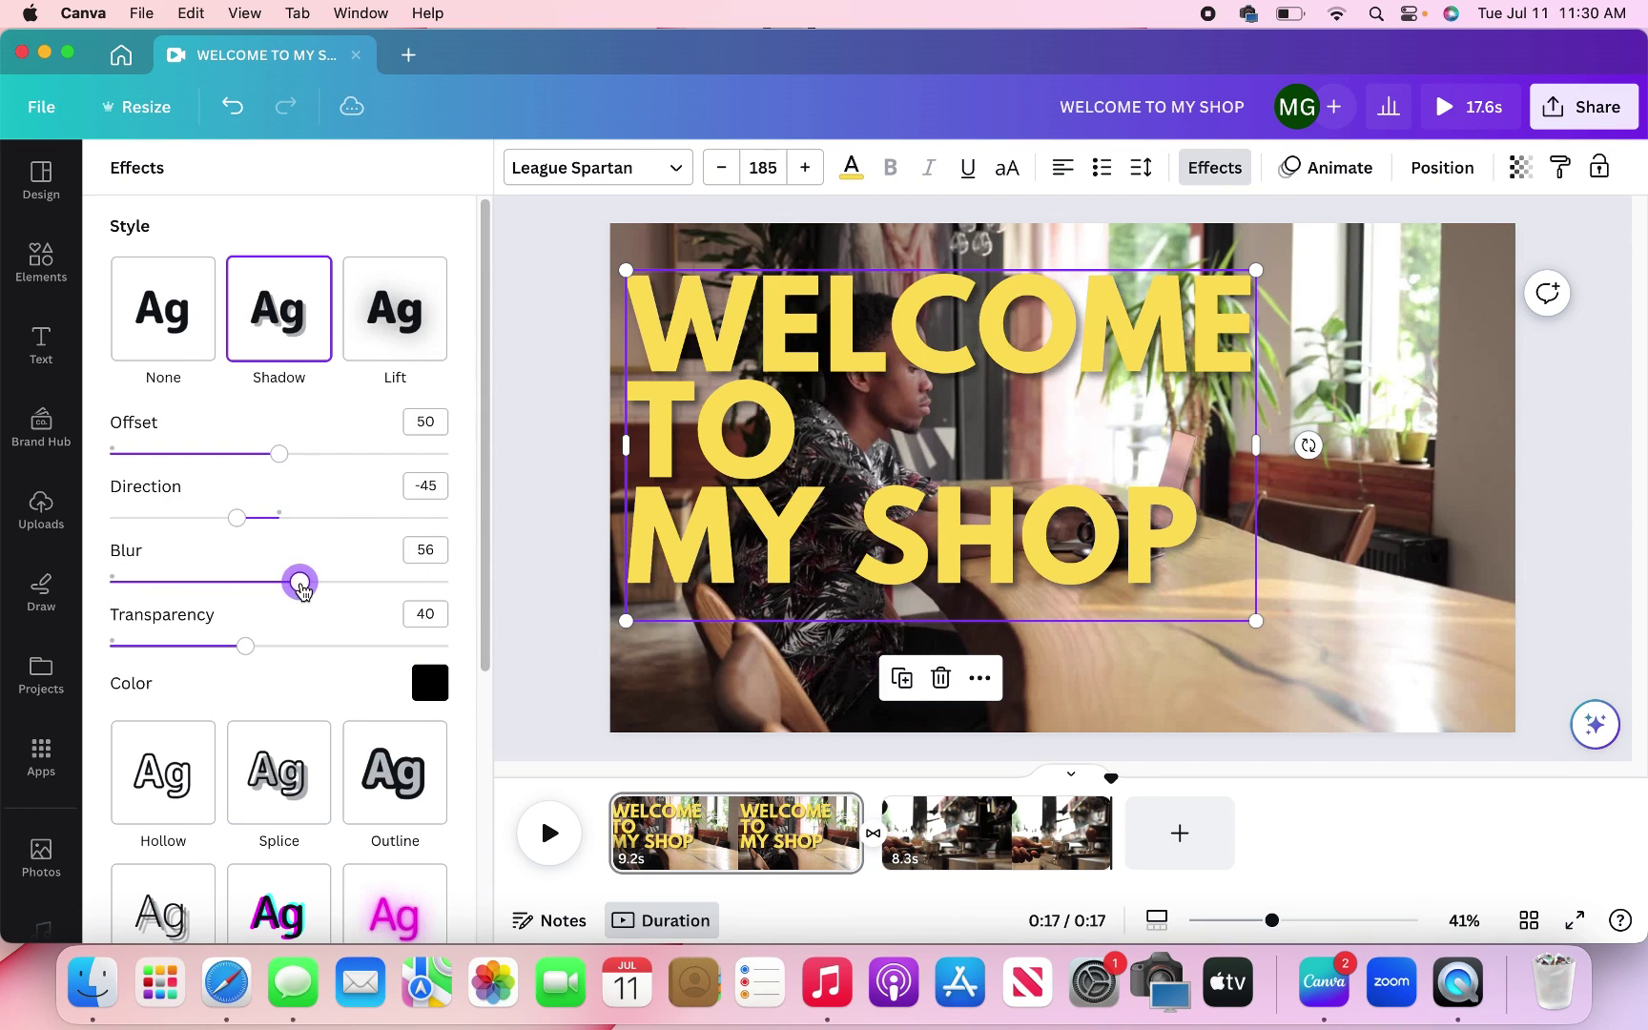
click(550, 444)
click(543, 446)
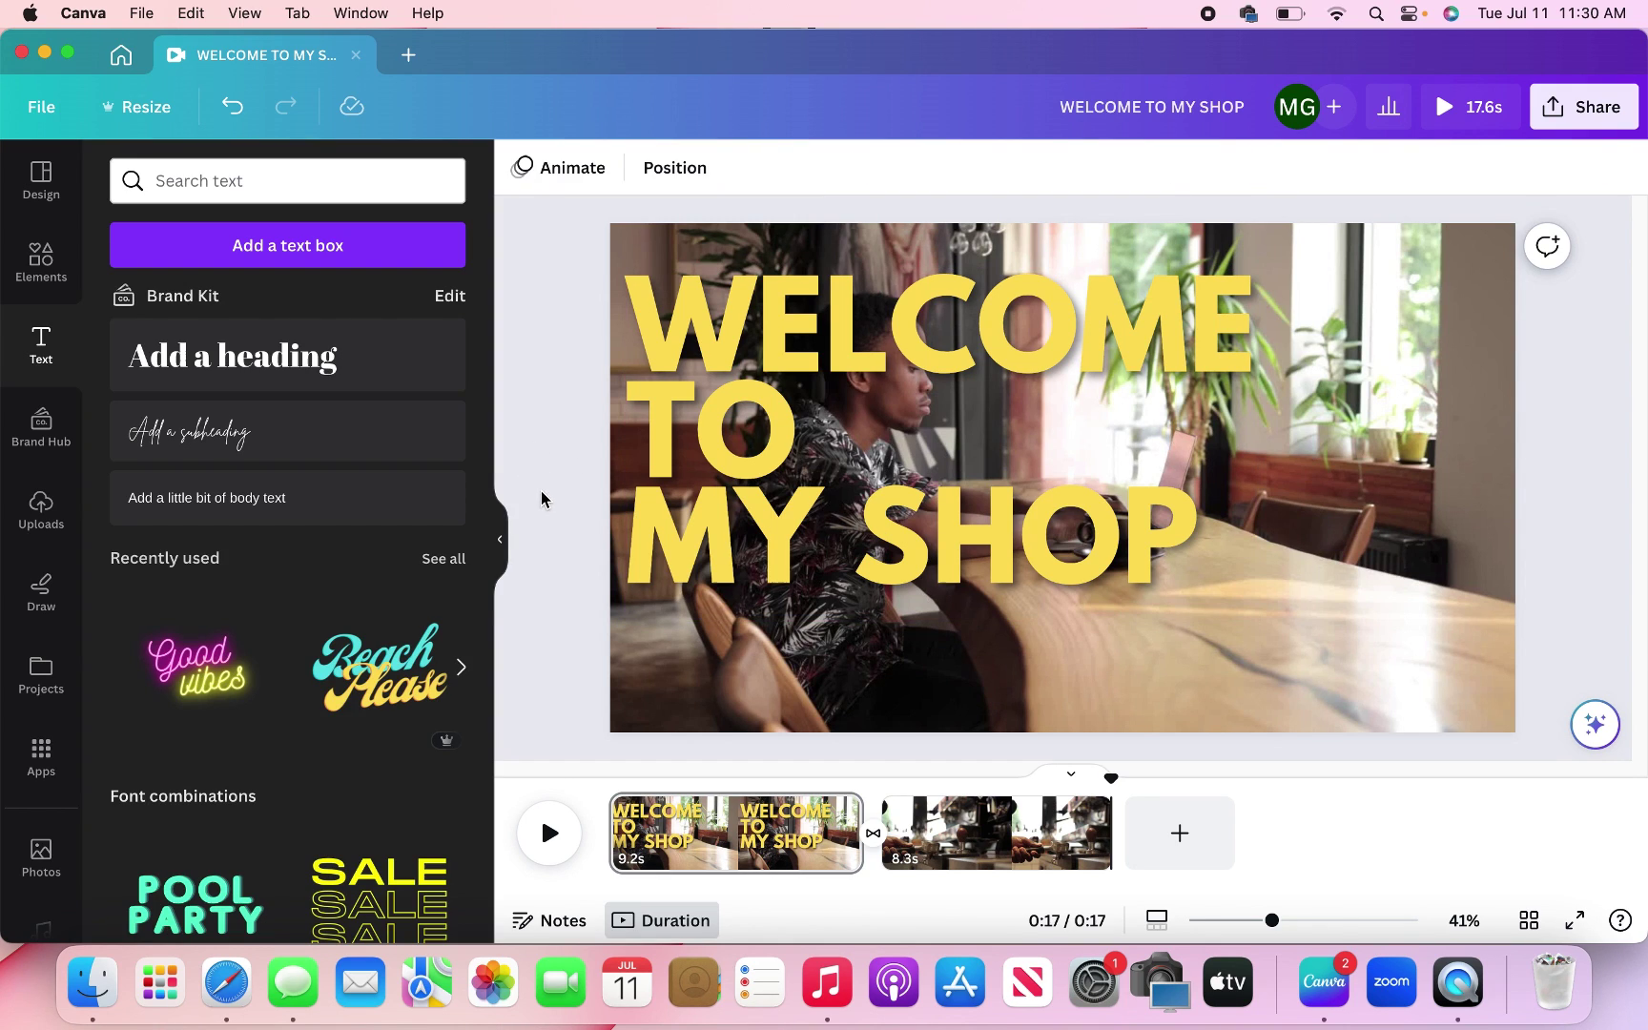
scroll(332, 627, down, 5)
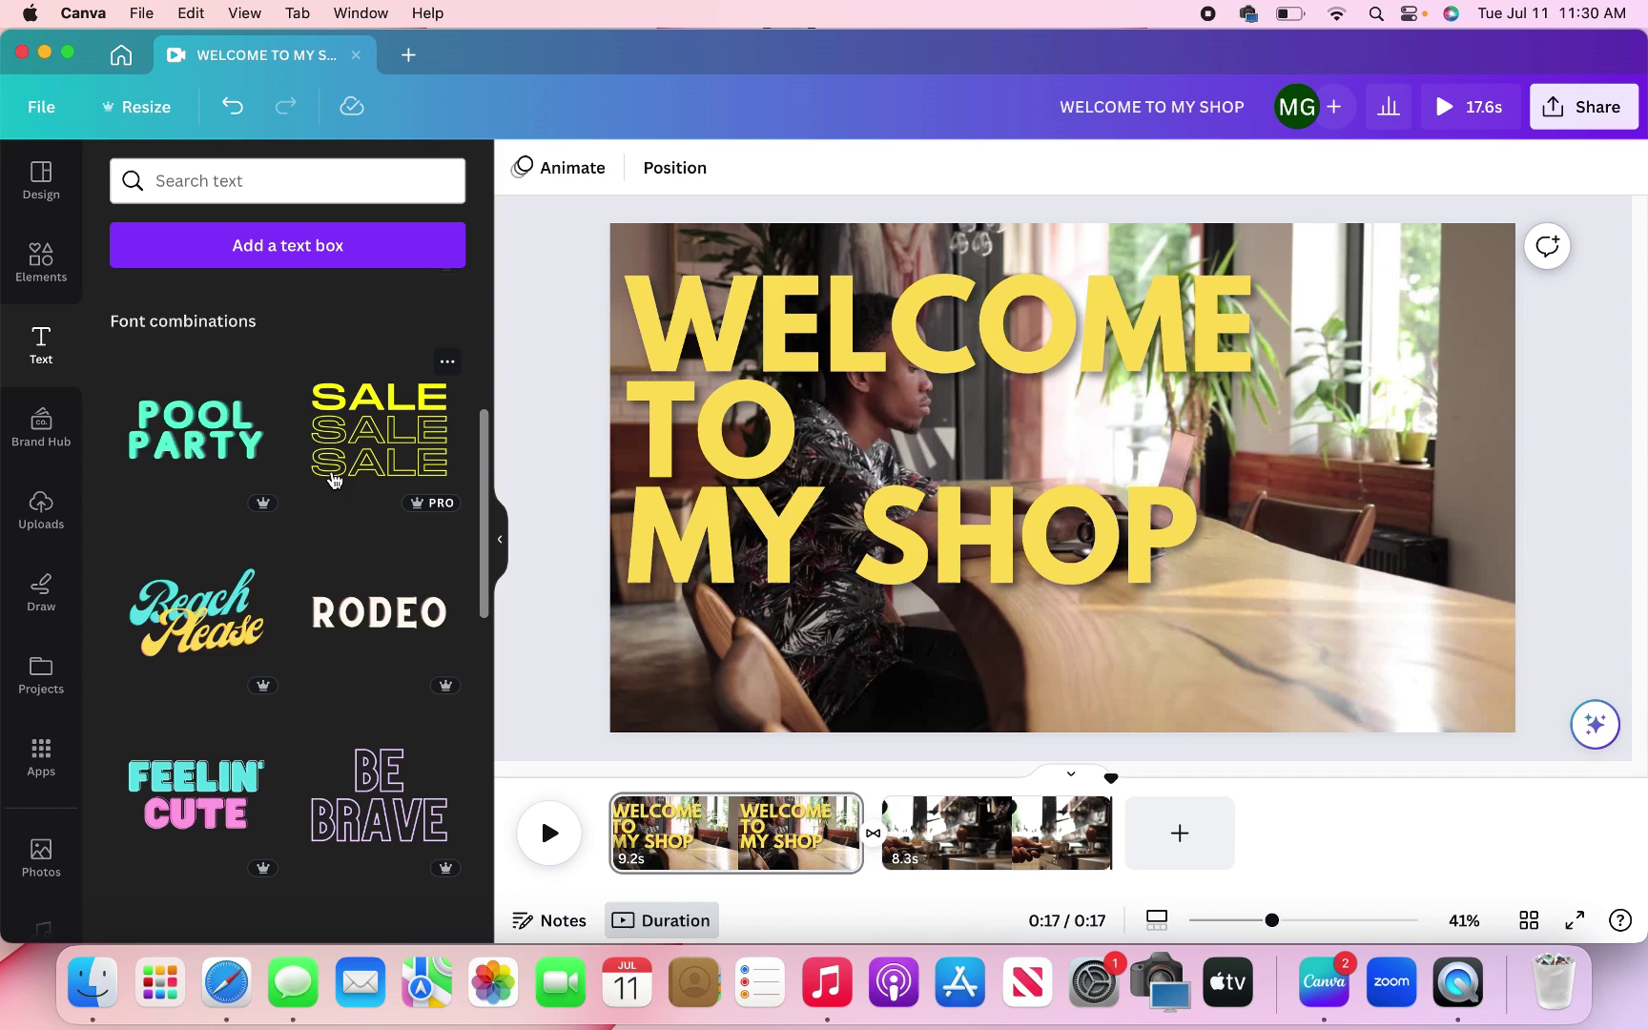
click(797, 353)
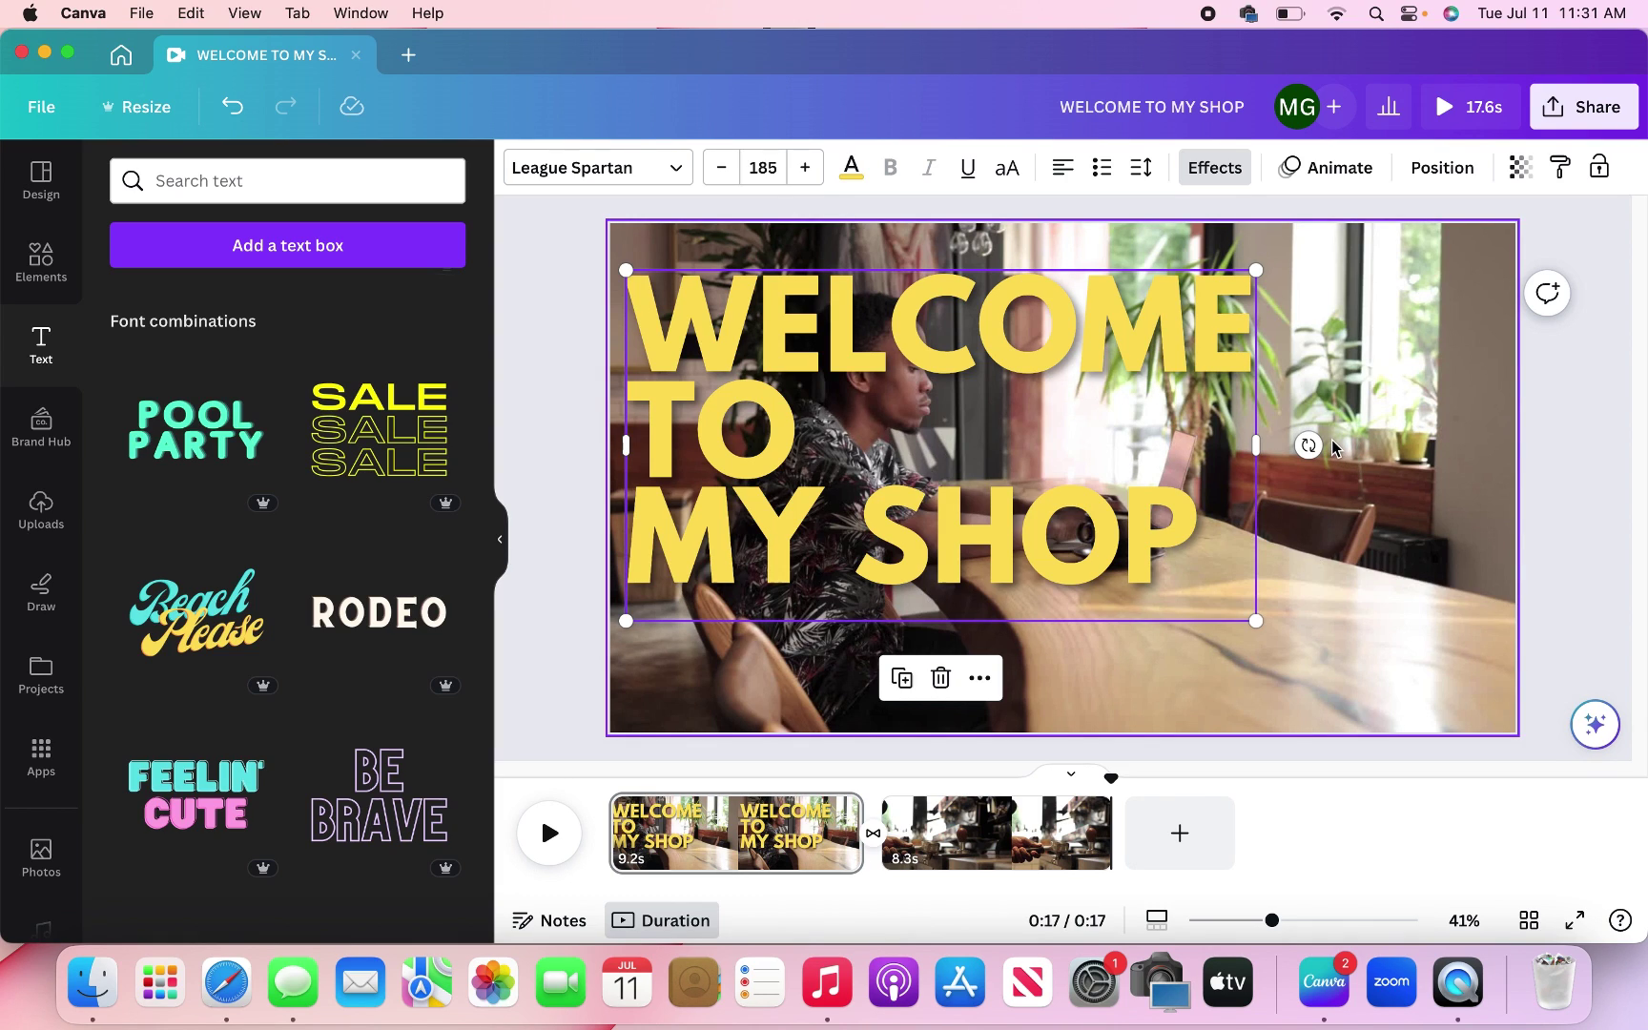
click(1382, 368)
click(1034, 378)
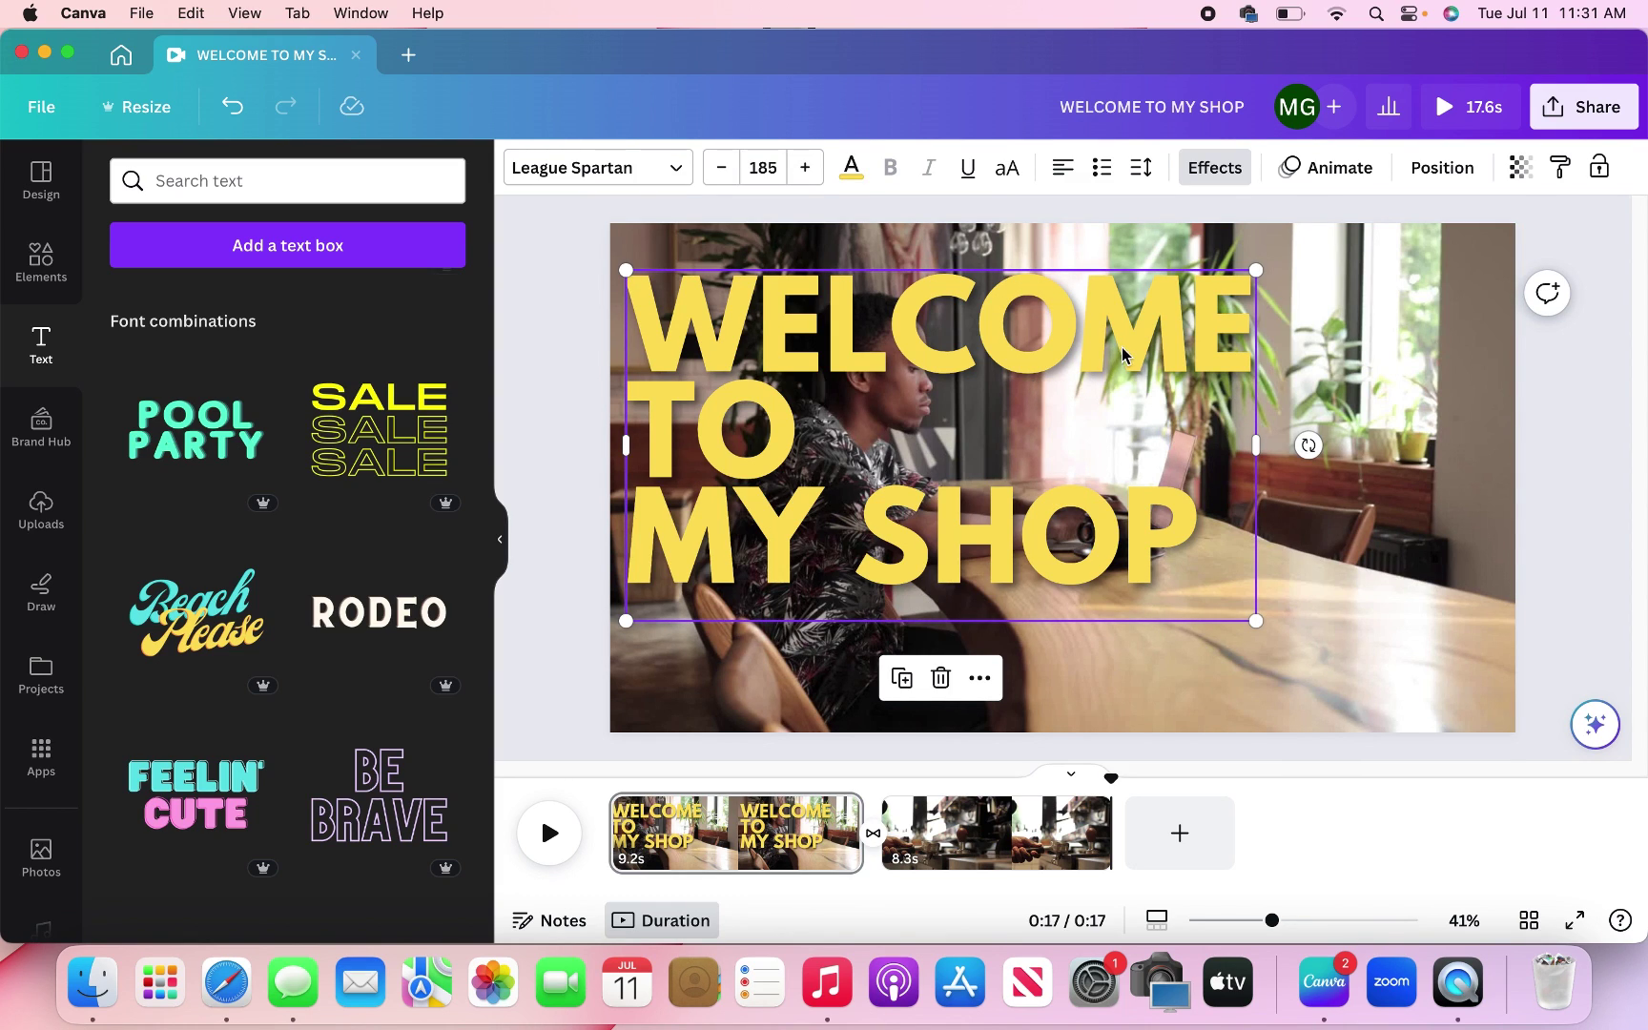
Preview the Rise and Pan text animations on the headline.
click(1333, 181)
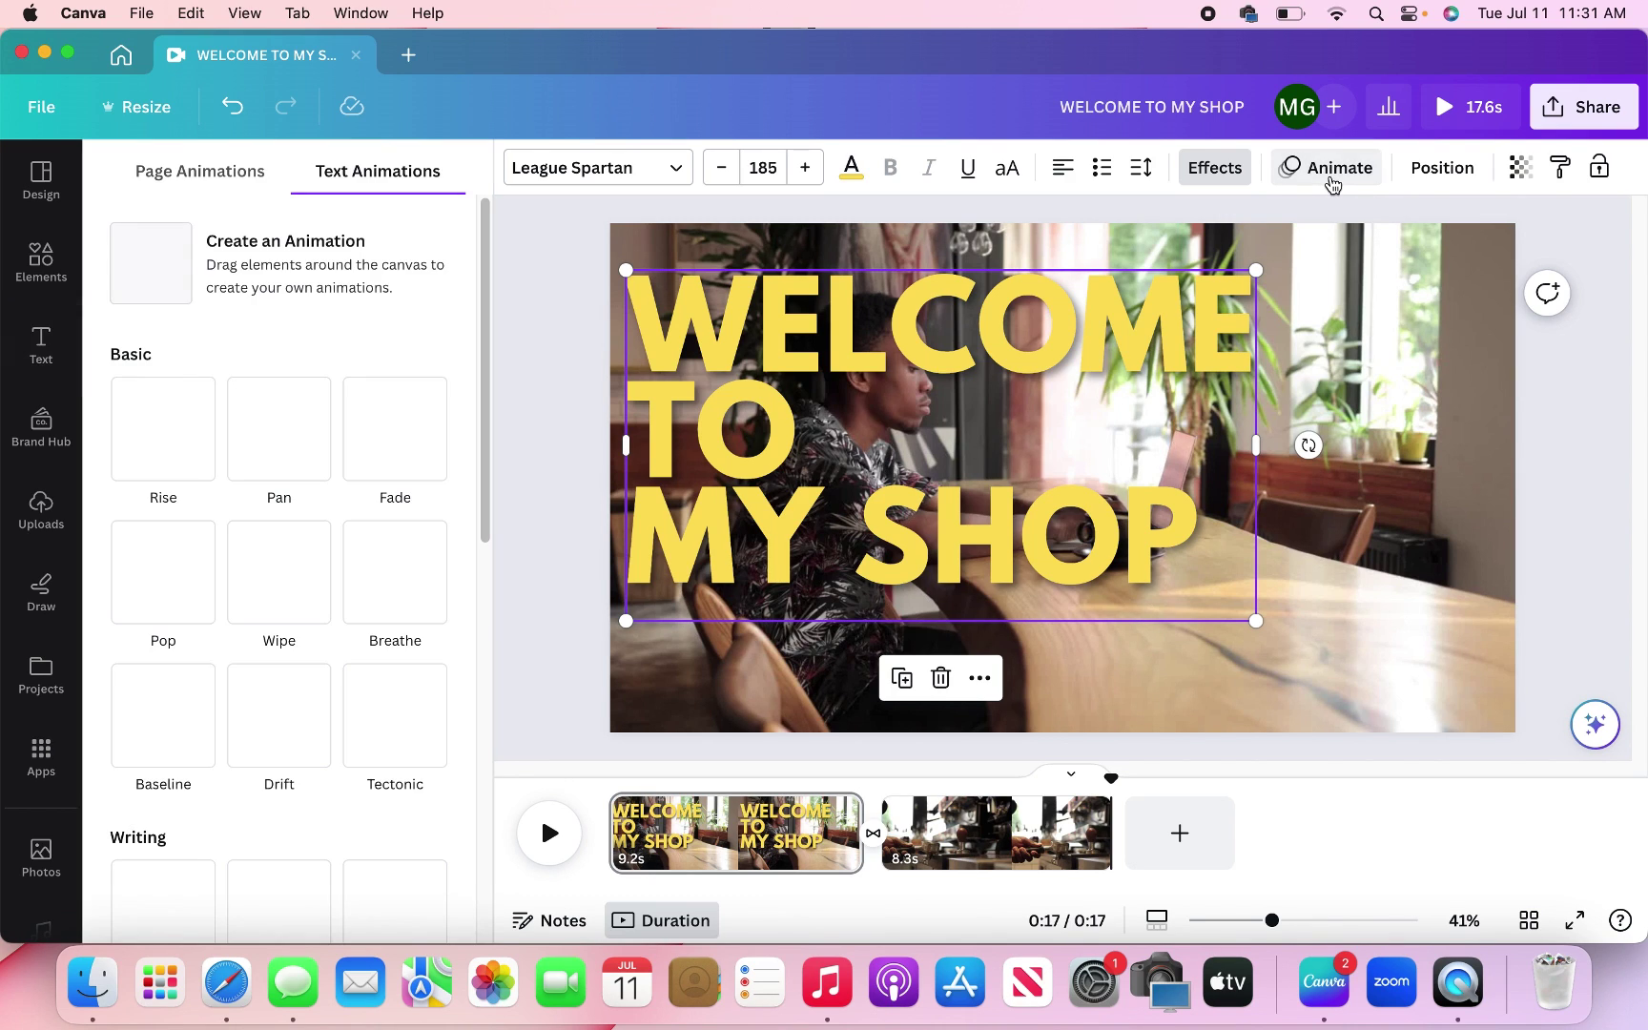
click(164, 449)
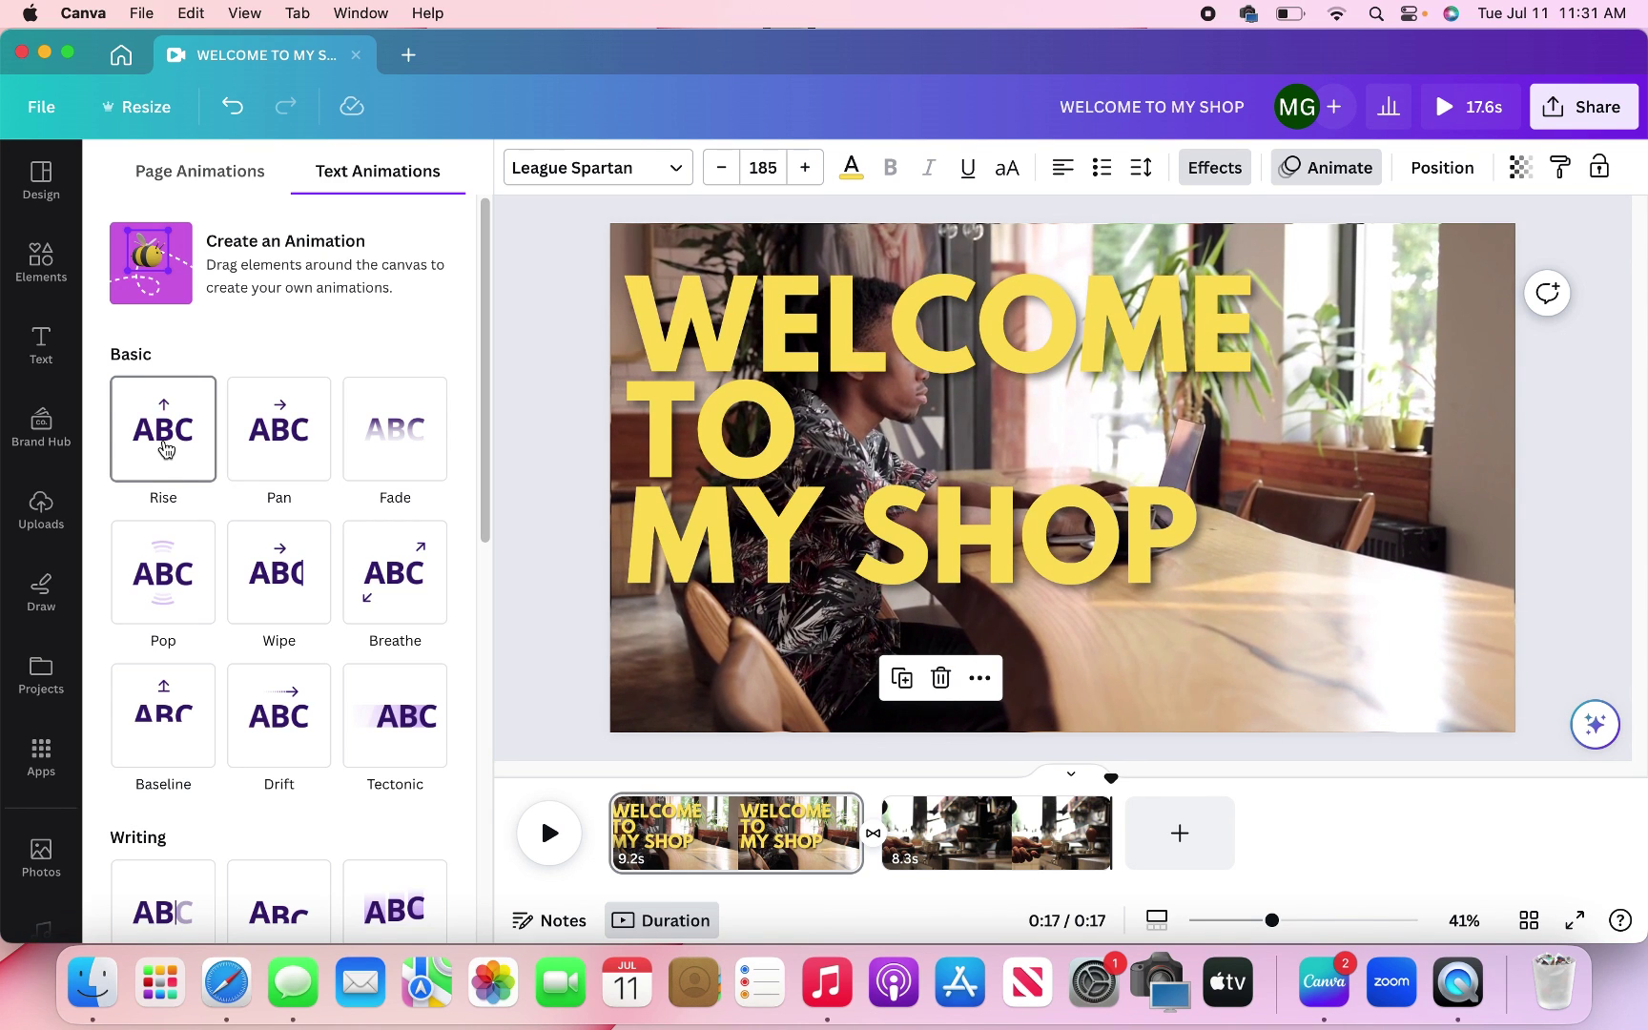
click(246, 424)
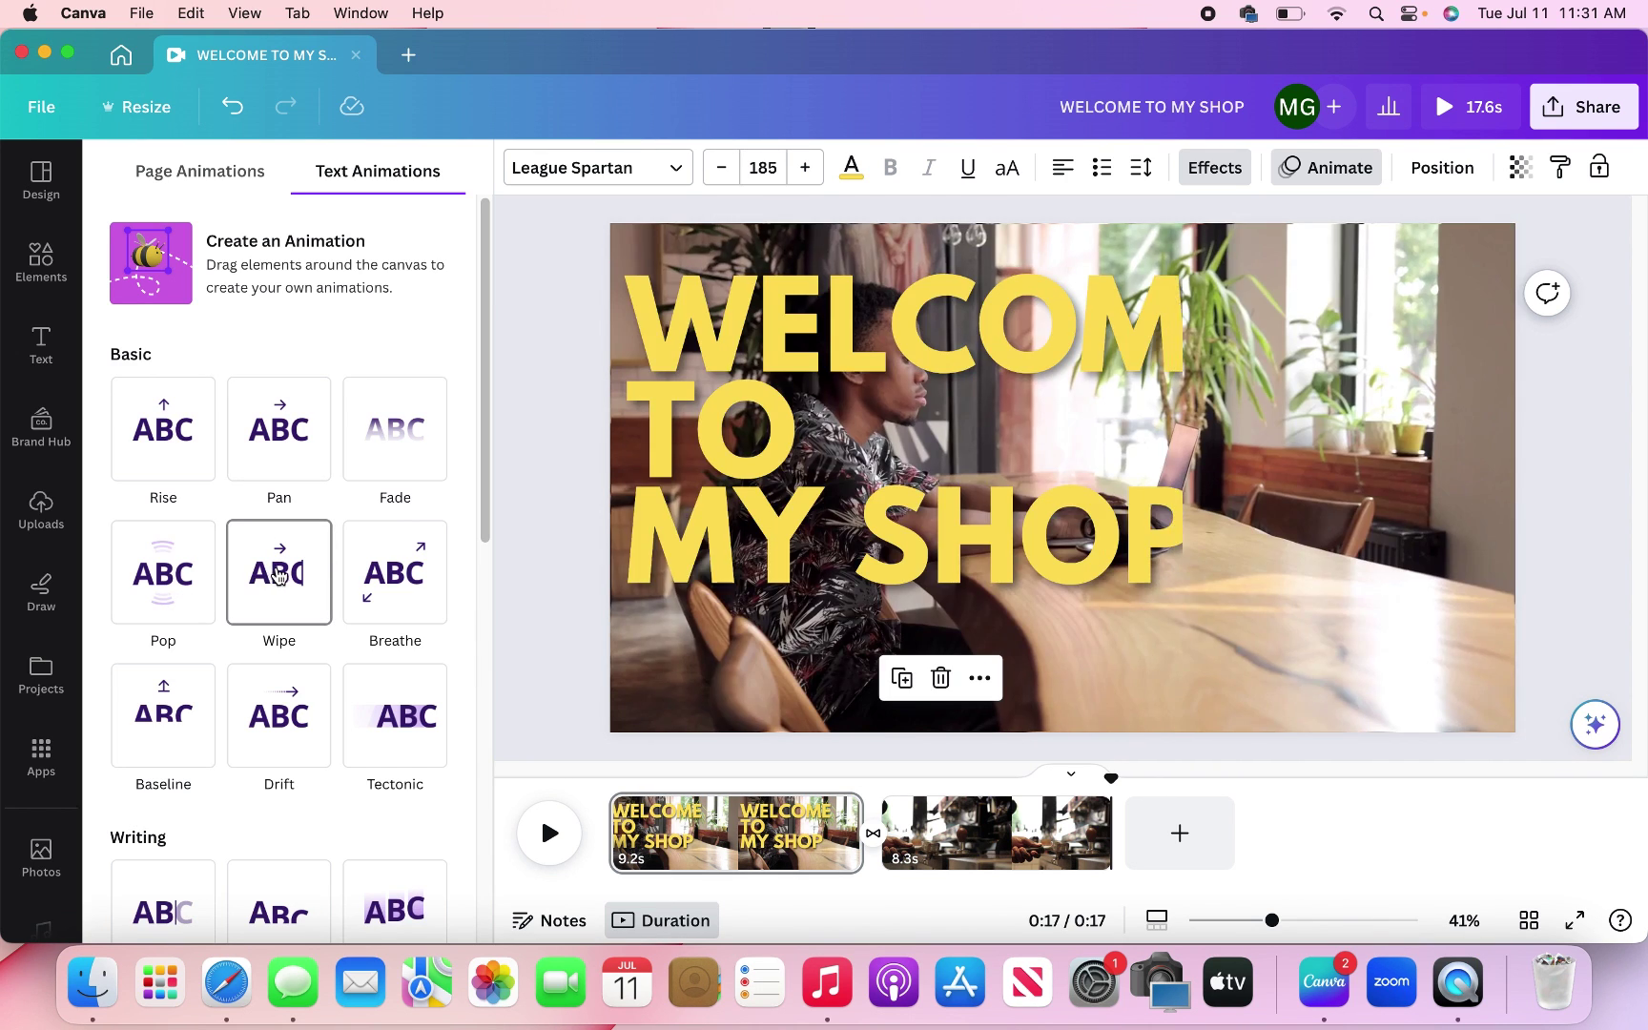
scroll(279, 577, down, 3)
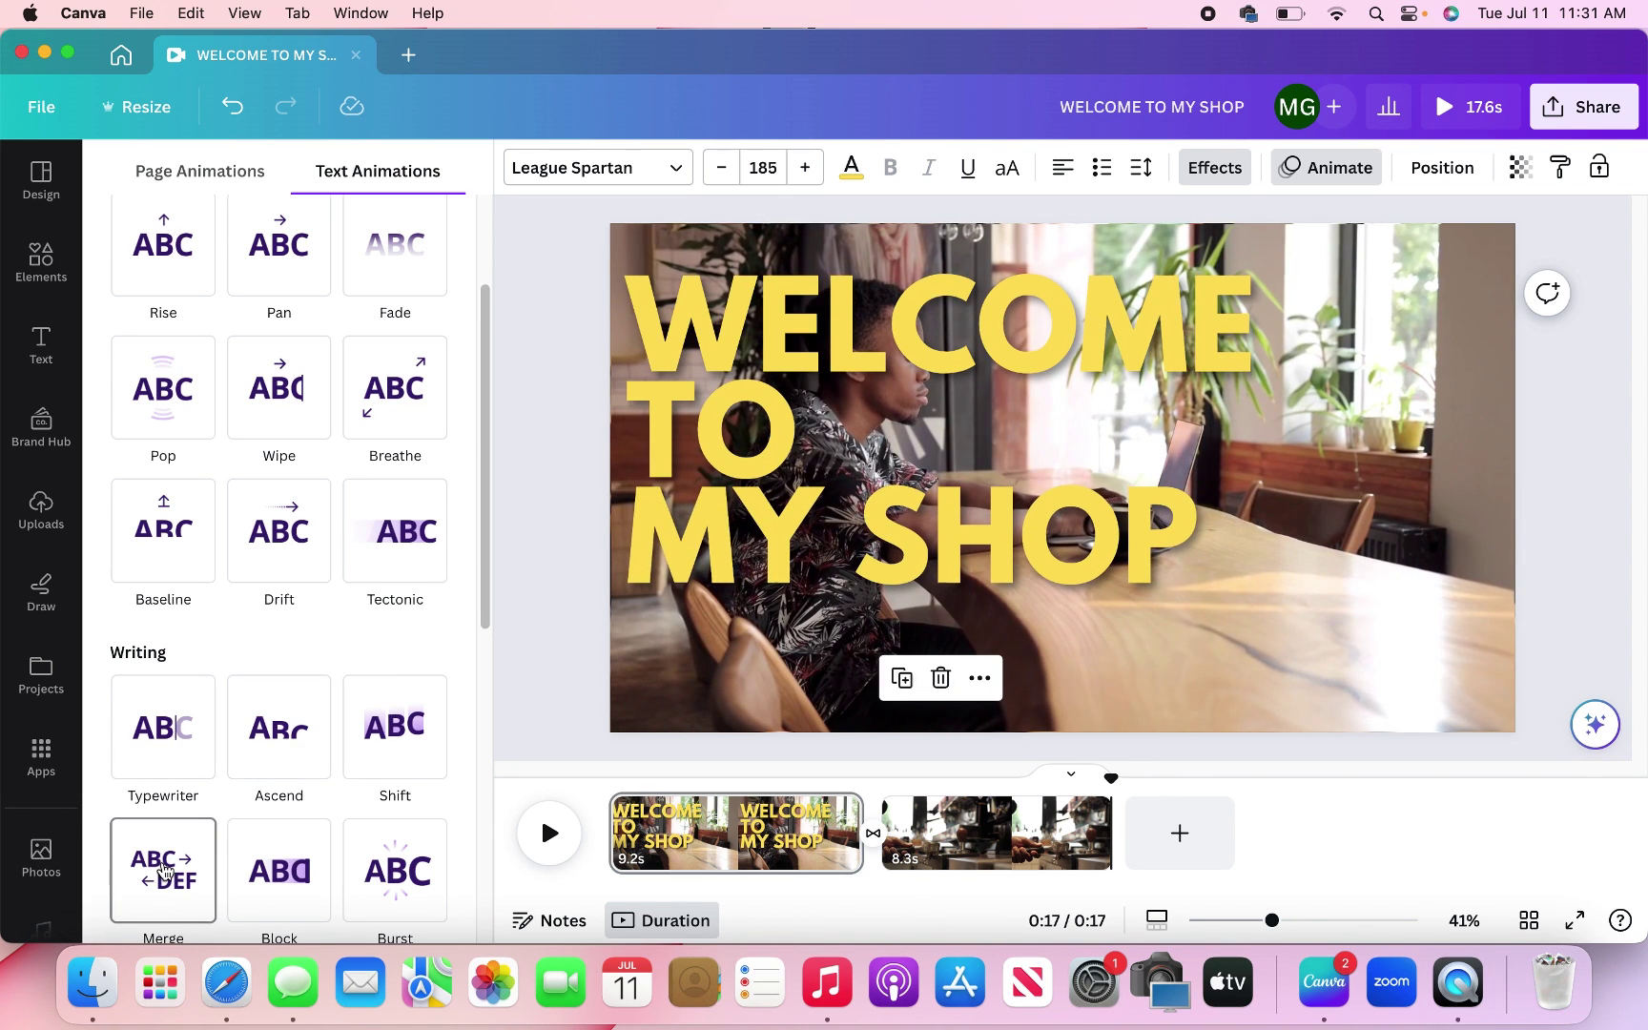
Apply the Merge animation to the headline on both entry and exit, with mid-level intensity.
click(164, 870)
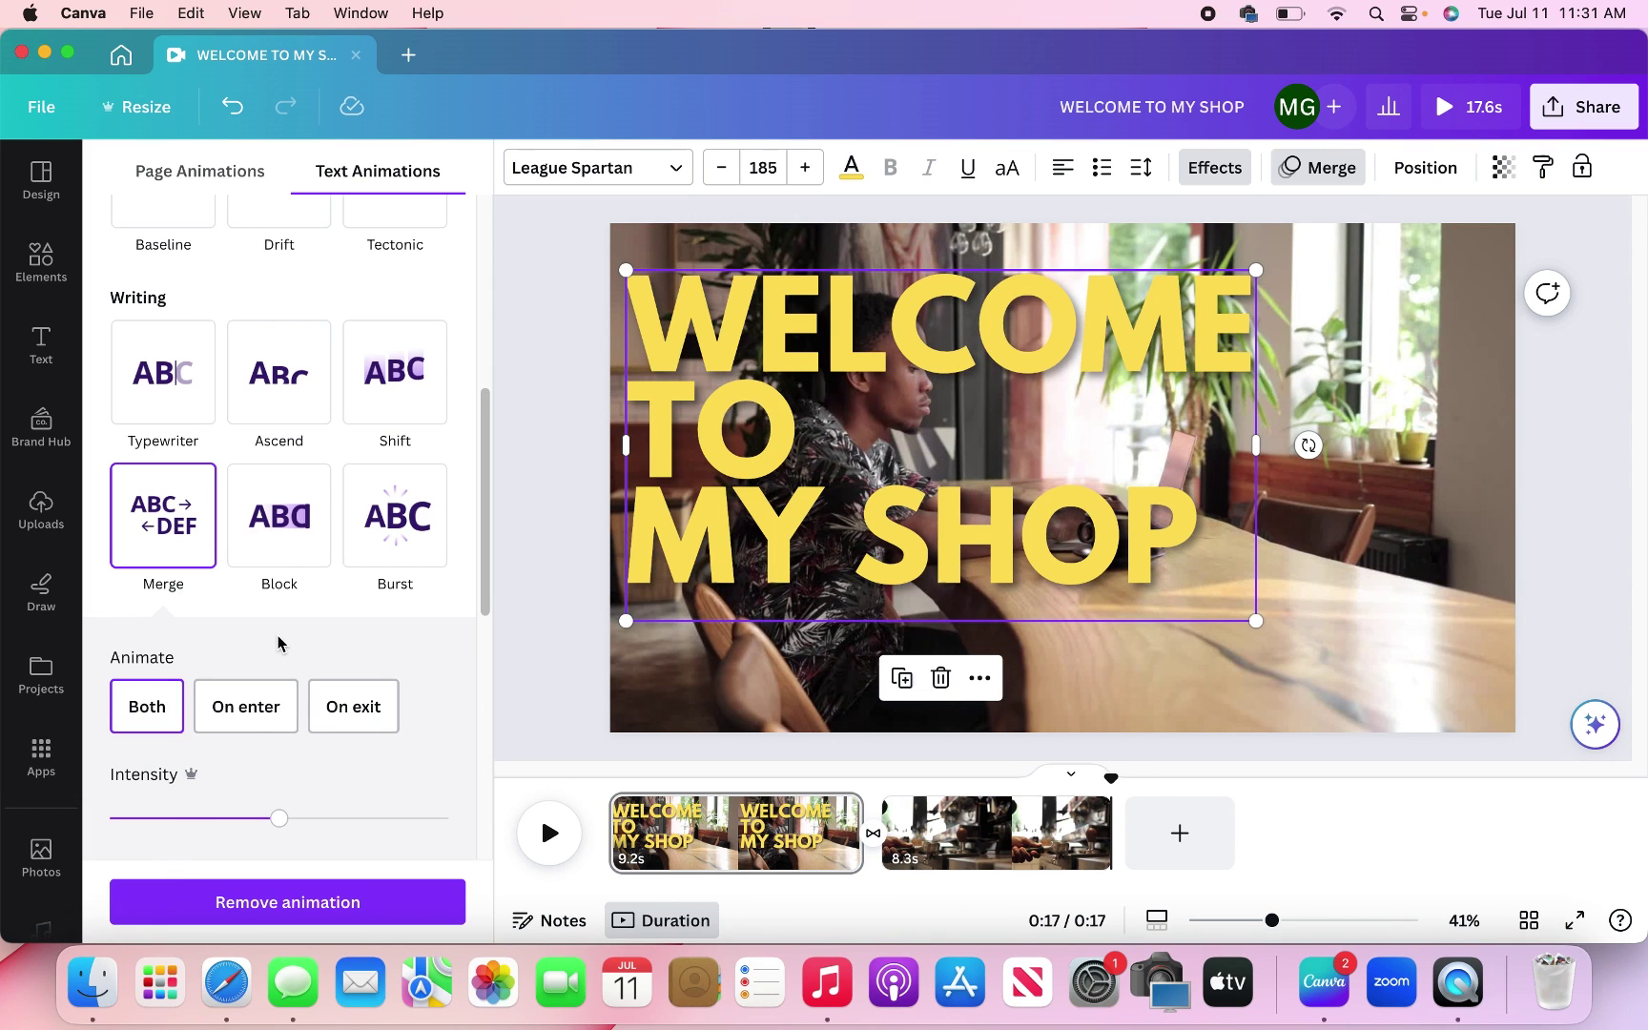
click(172, 714)
scroll(315, 790, down, 1)
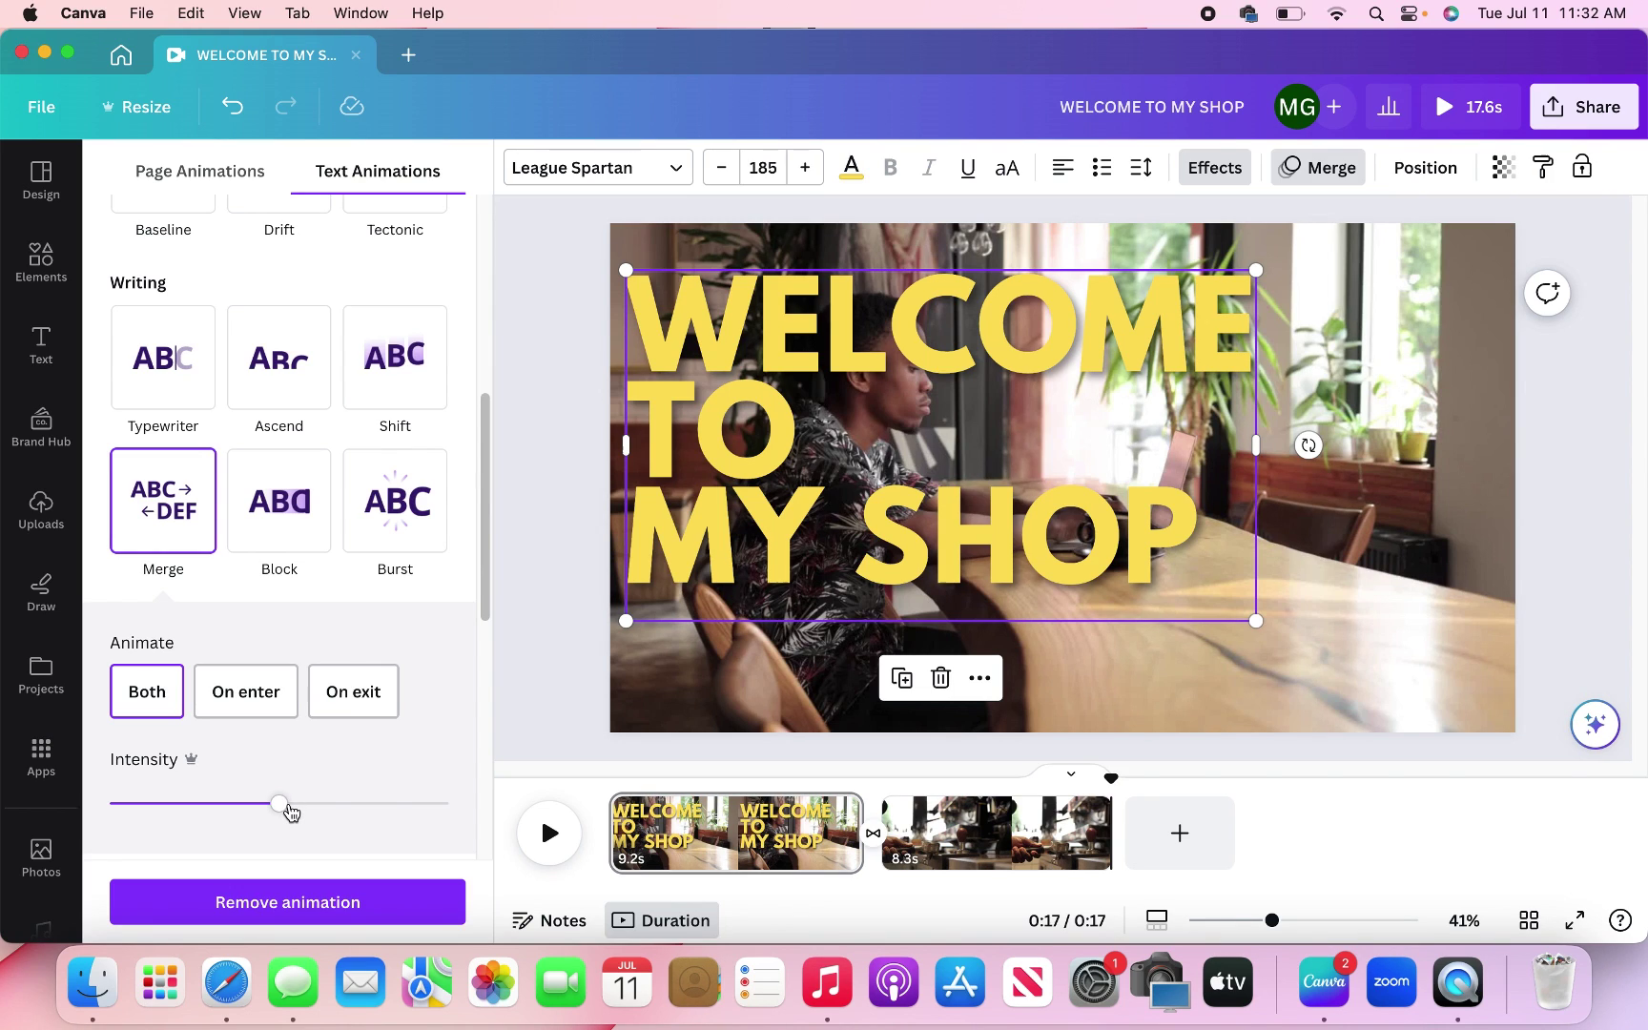
drag(291, 812, 448, 806)
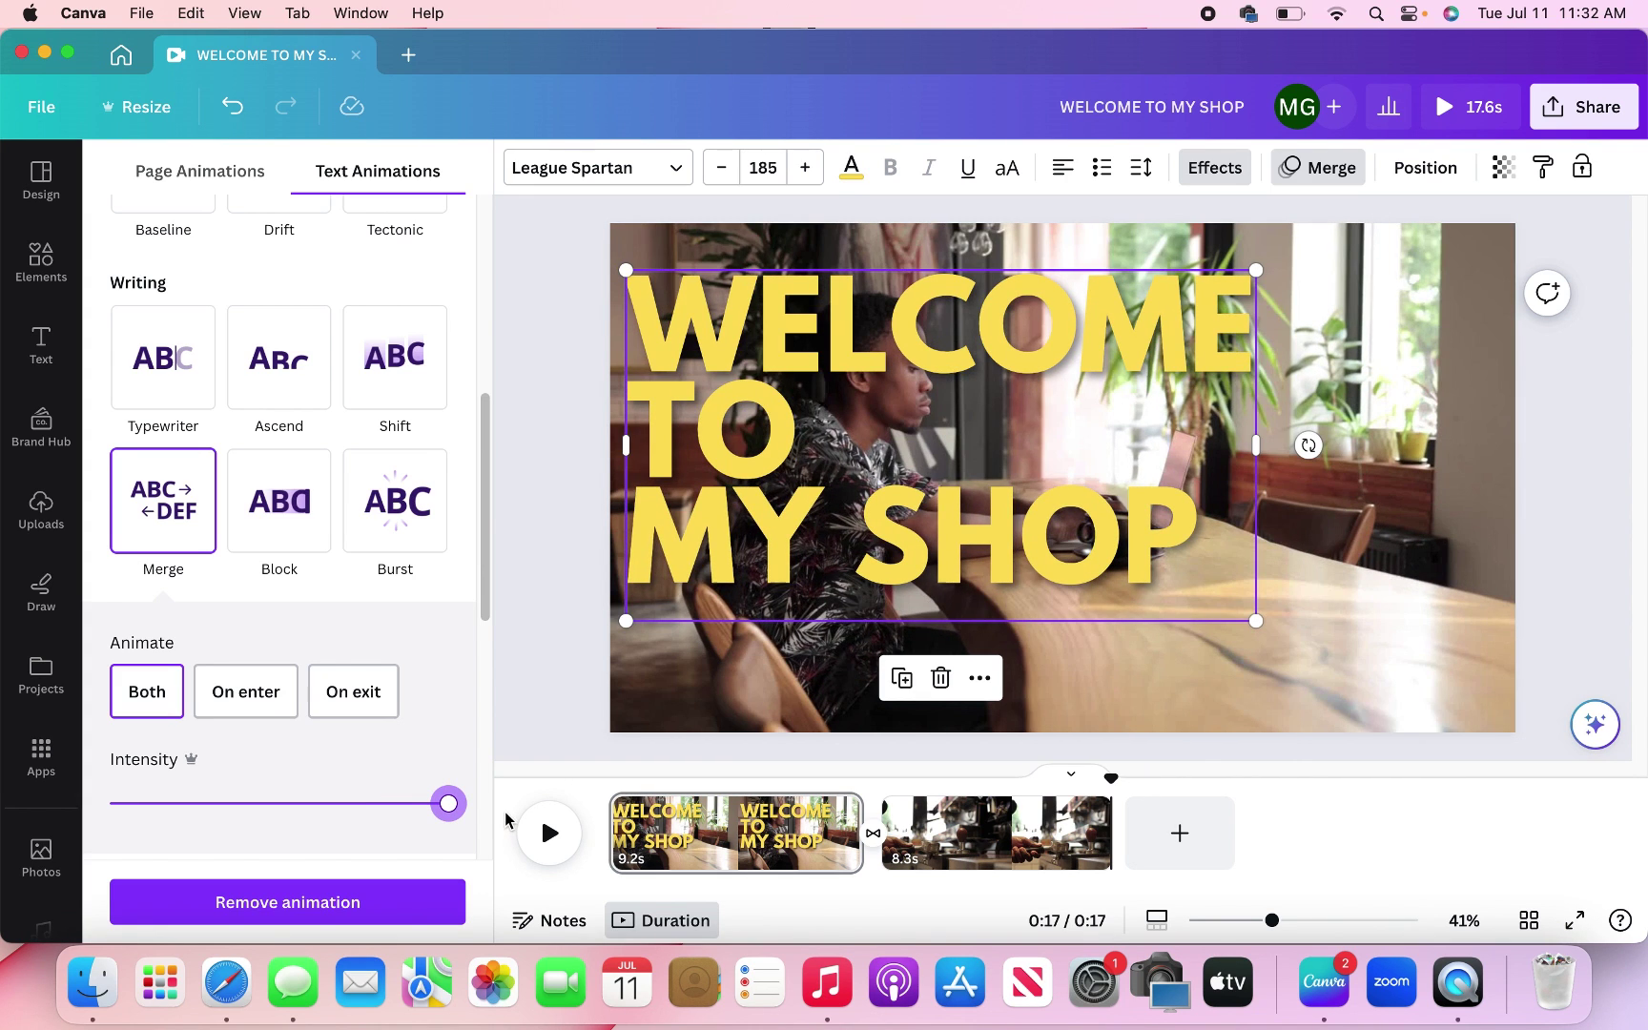
drag(415, 811, 100, 803)
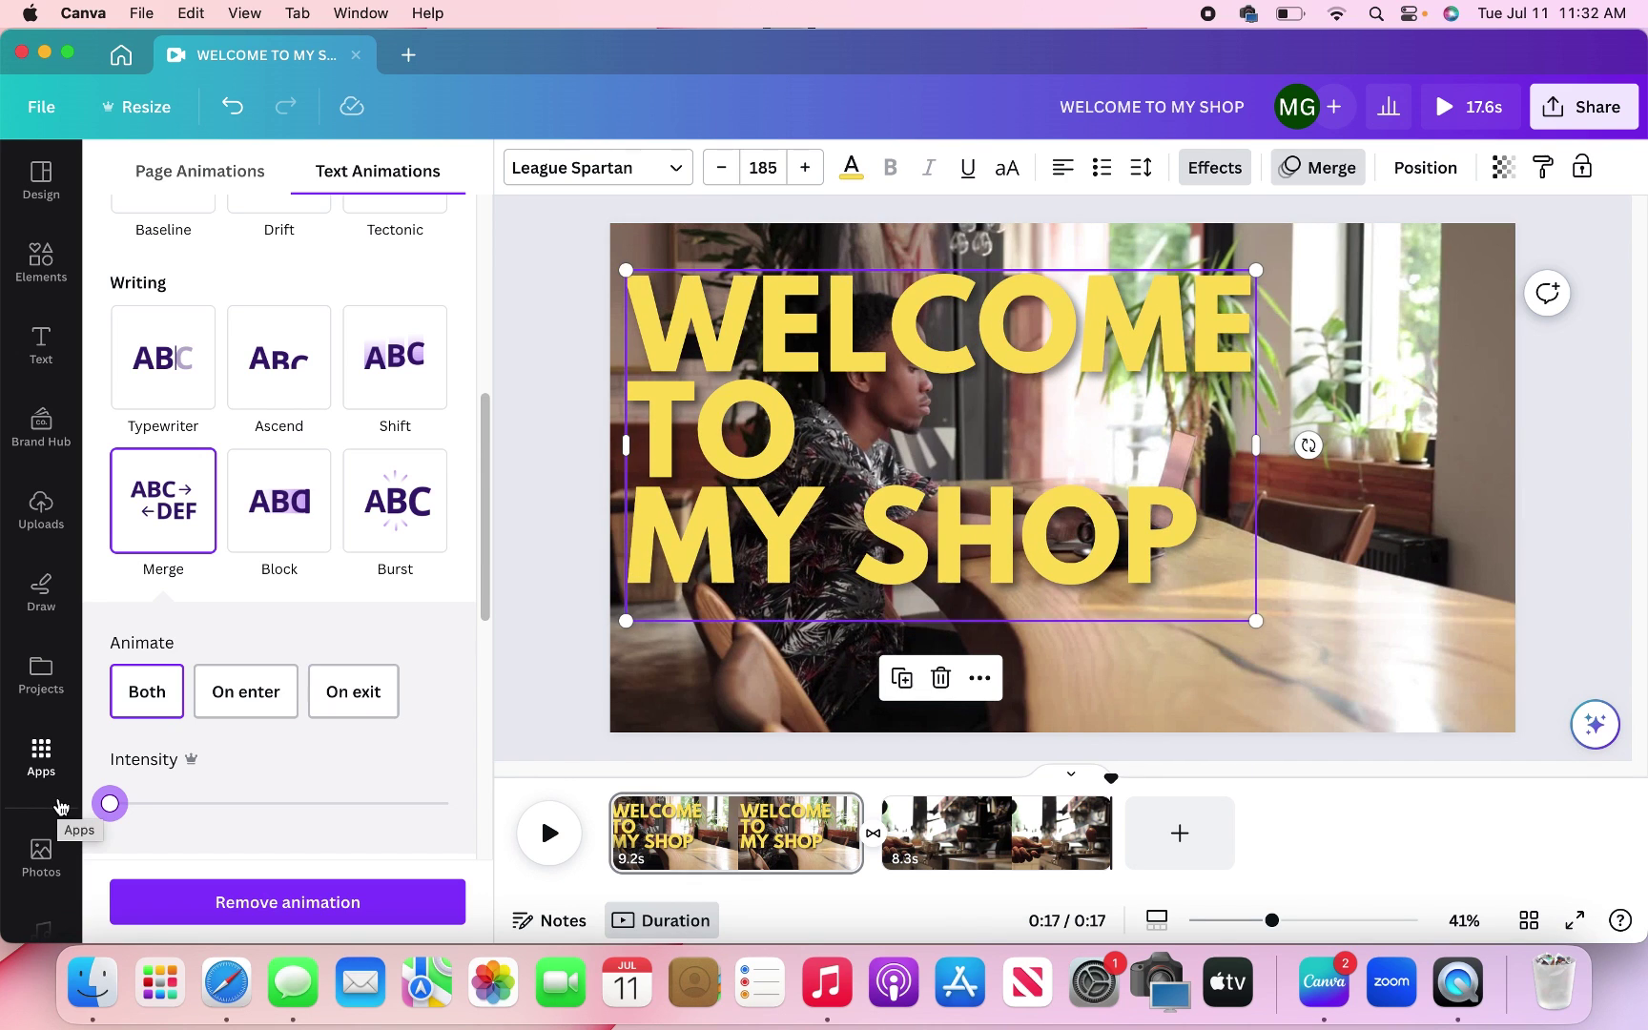
drag(110, 803, 301, 803)
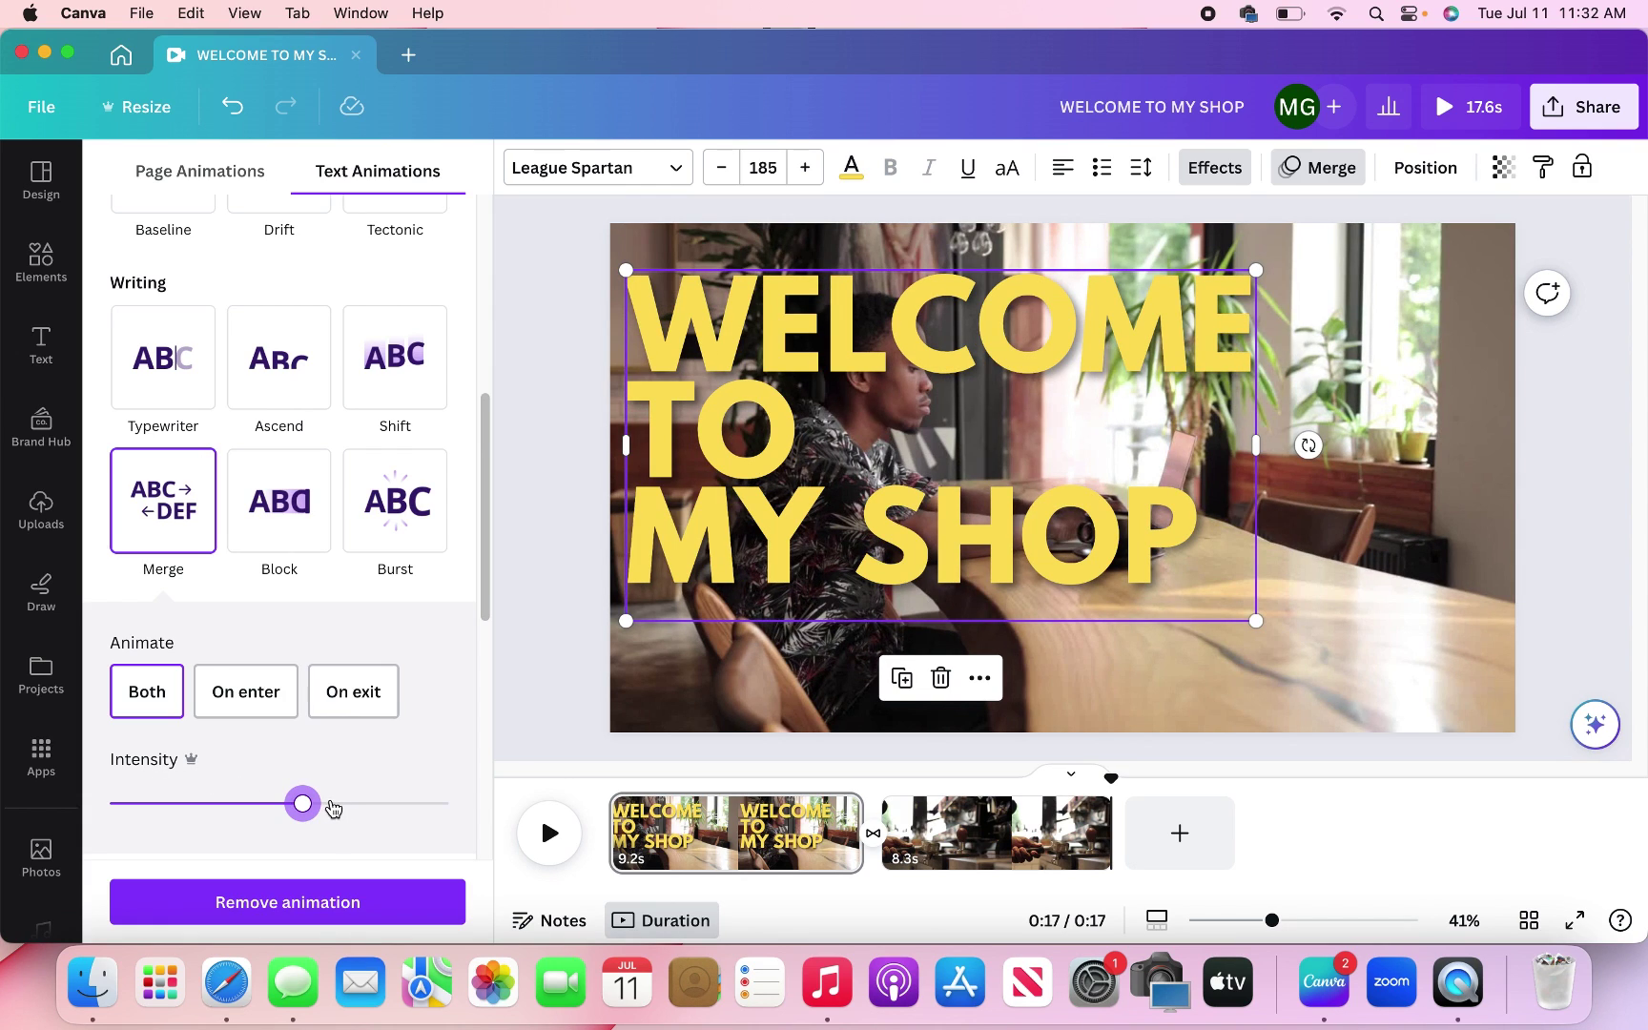
click(166, 703)
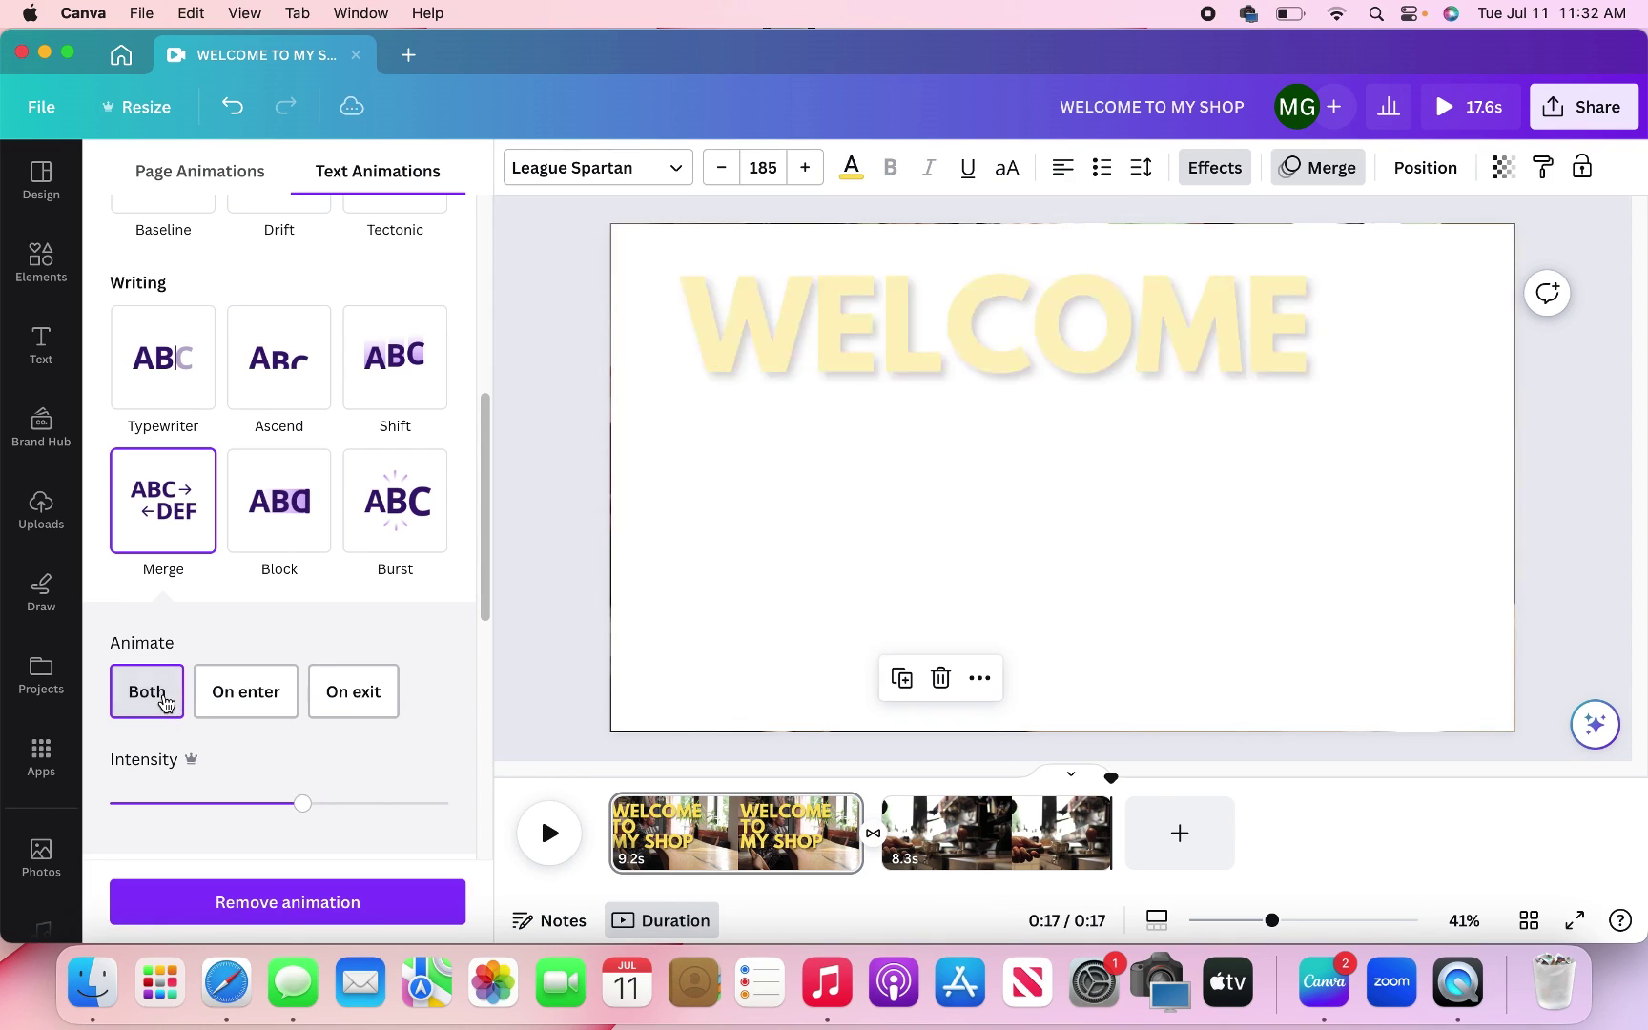
click(516, 498)
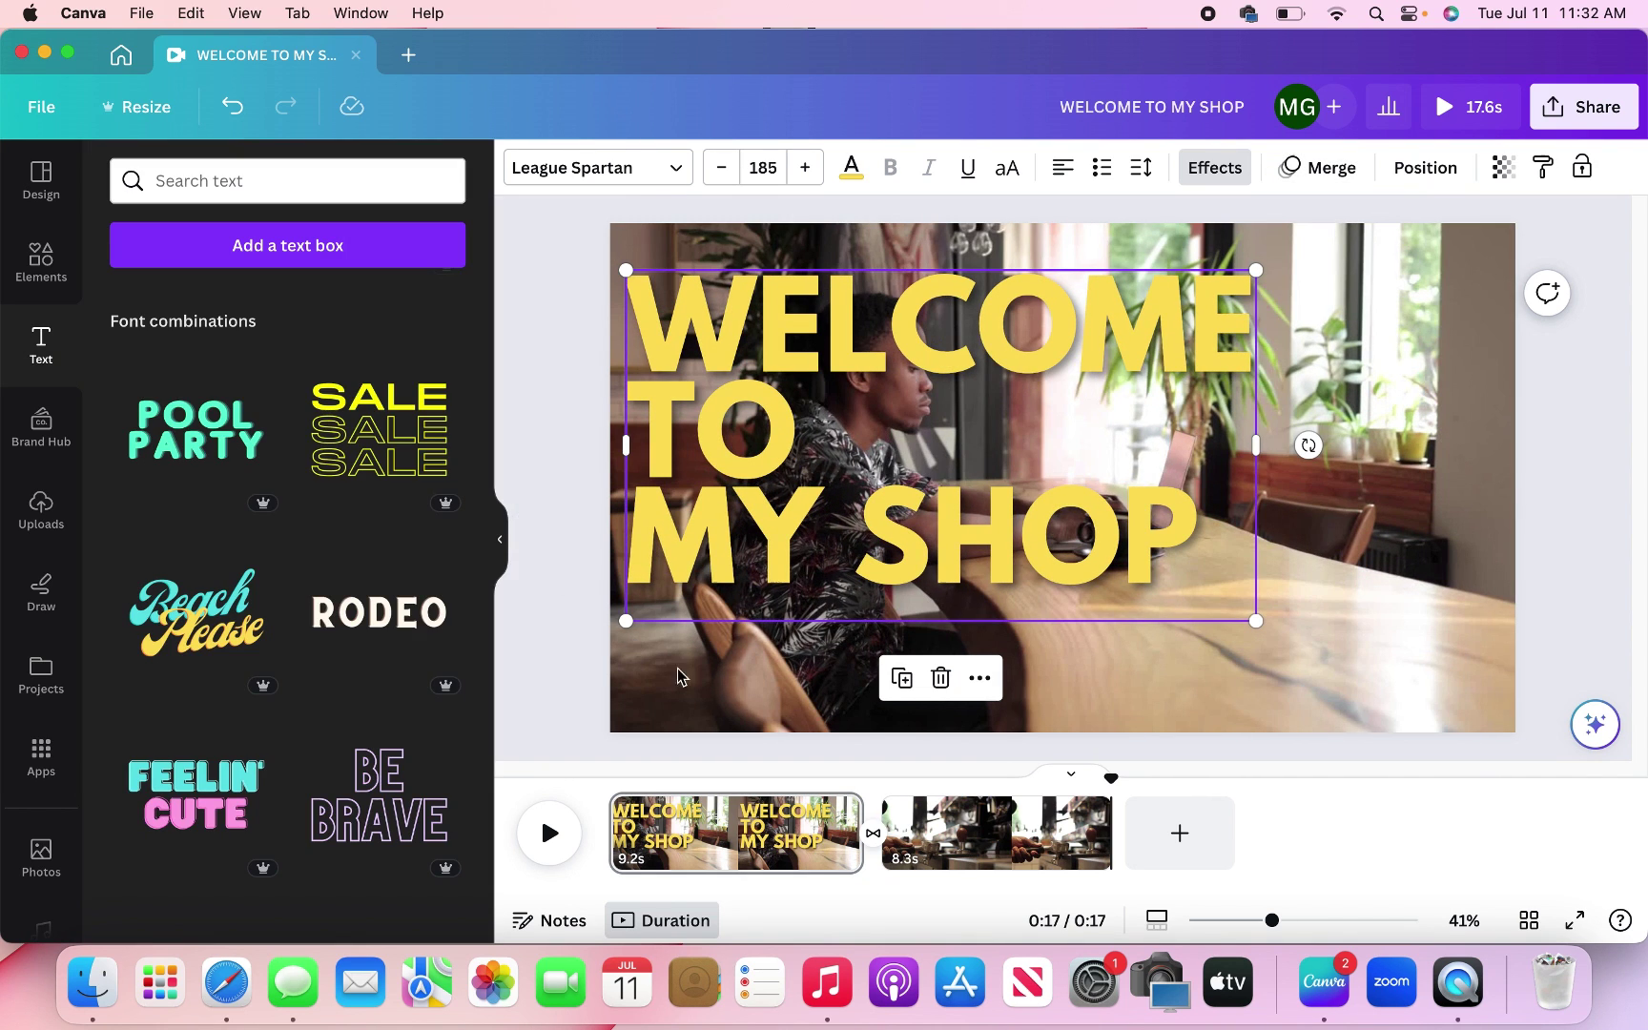
drag(1115, 780, 602, 813)
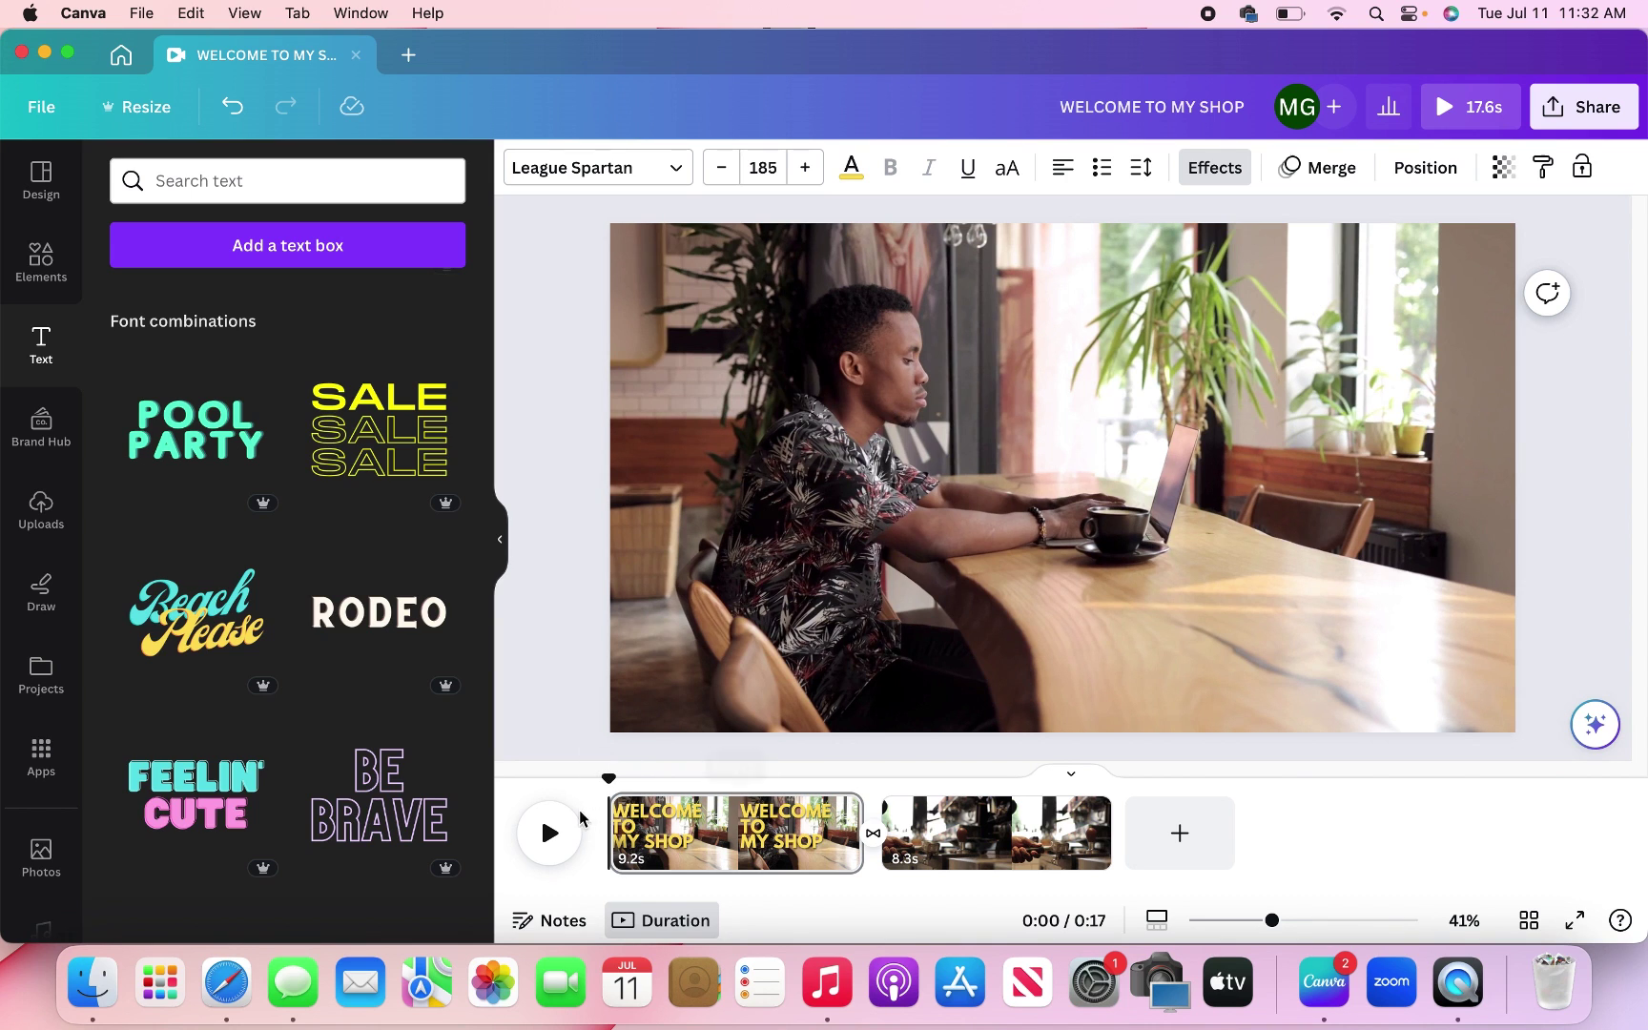
click(548, 833)
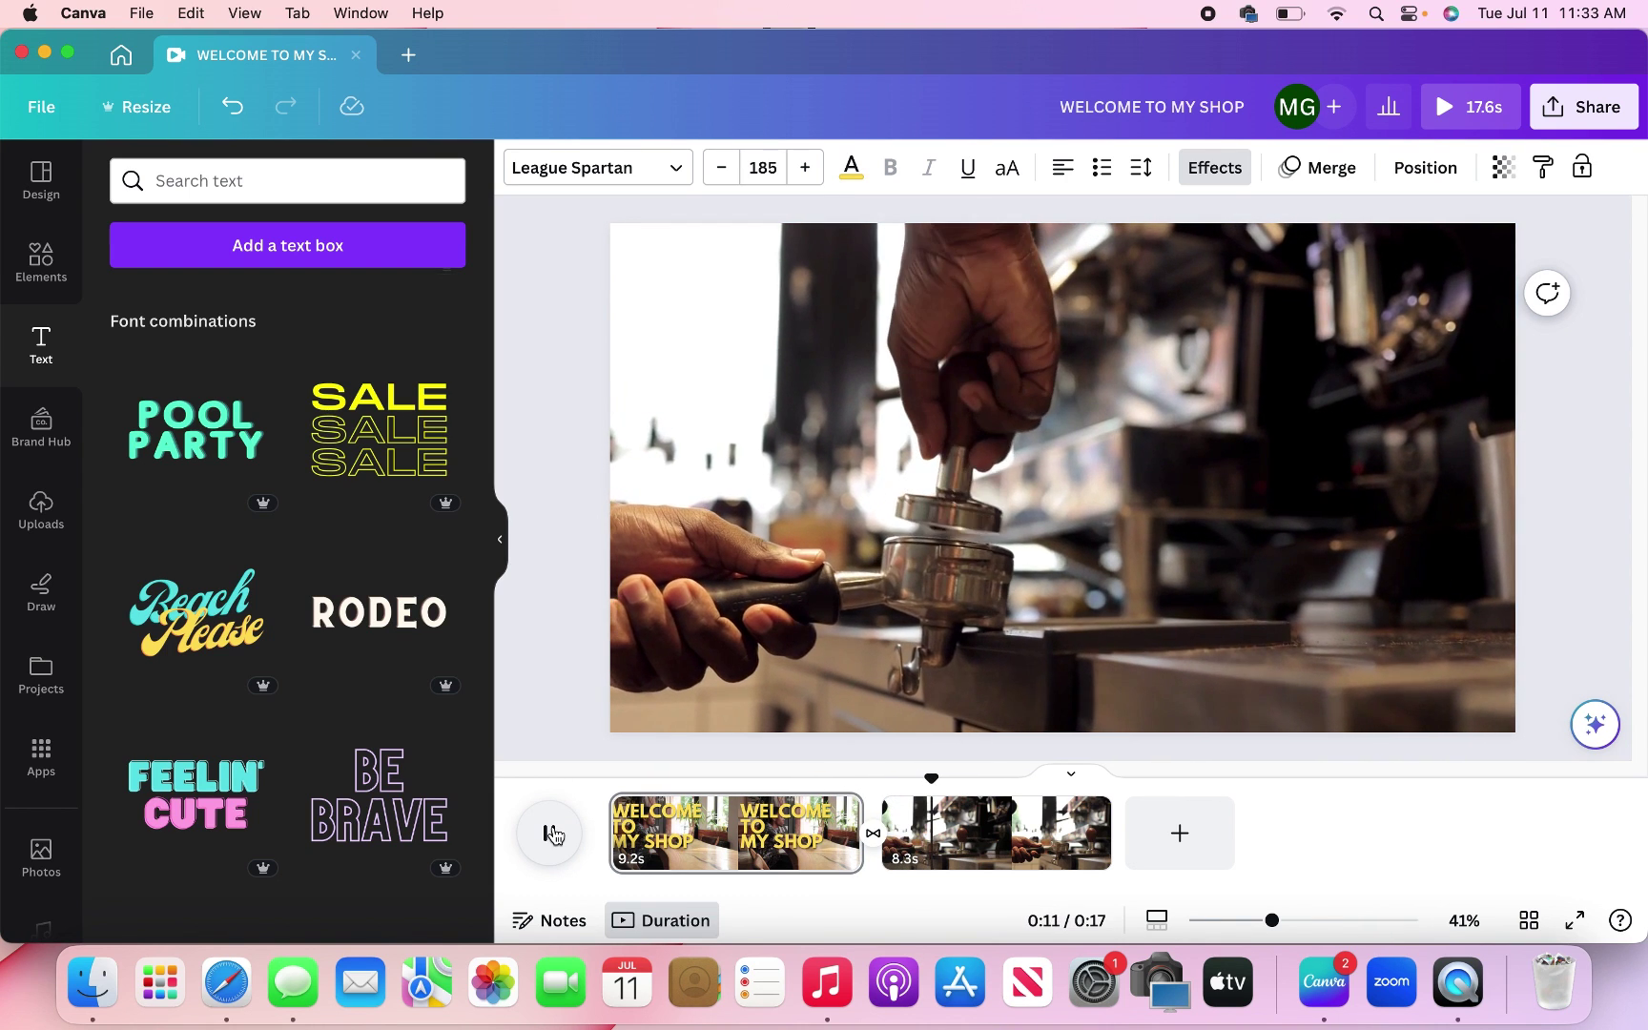
click(716, 835)
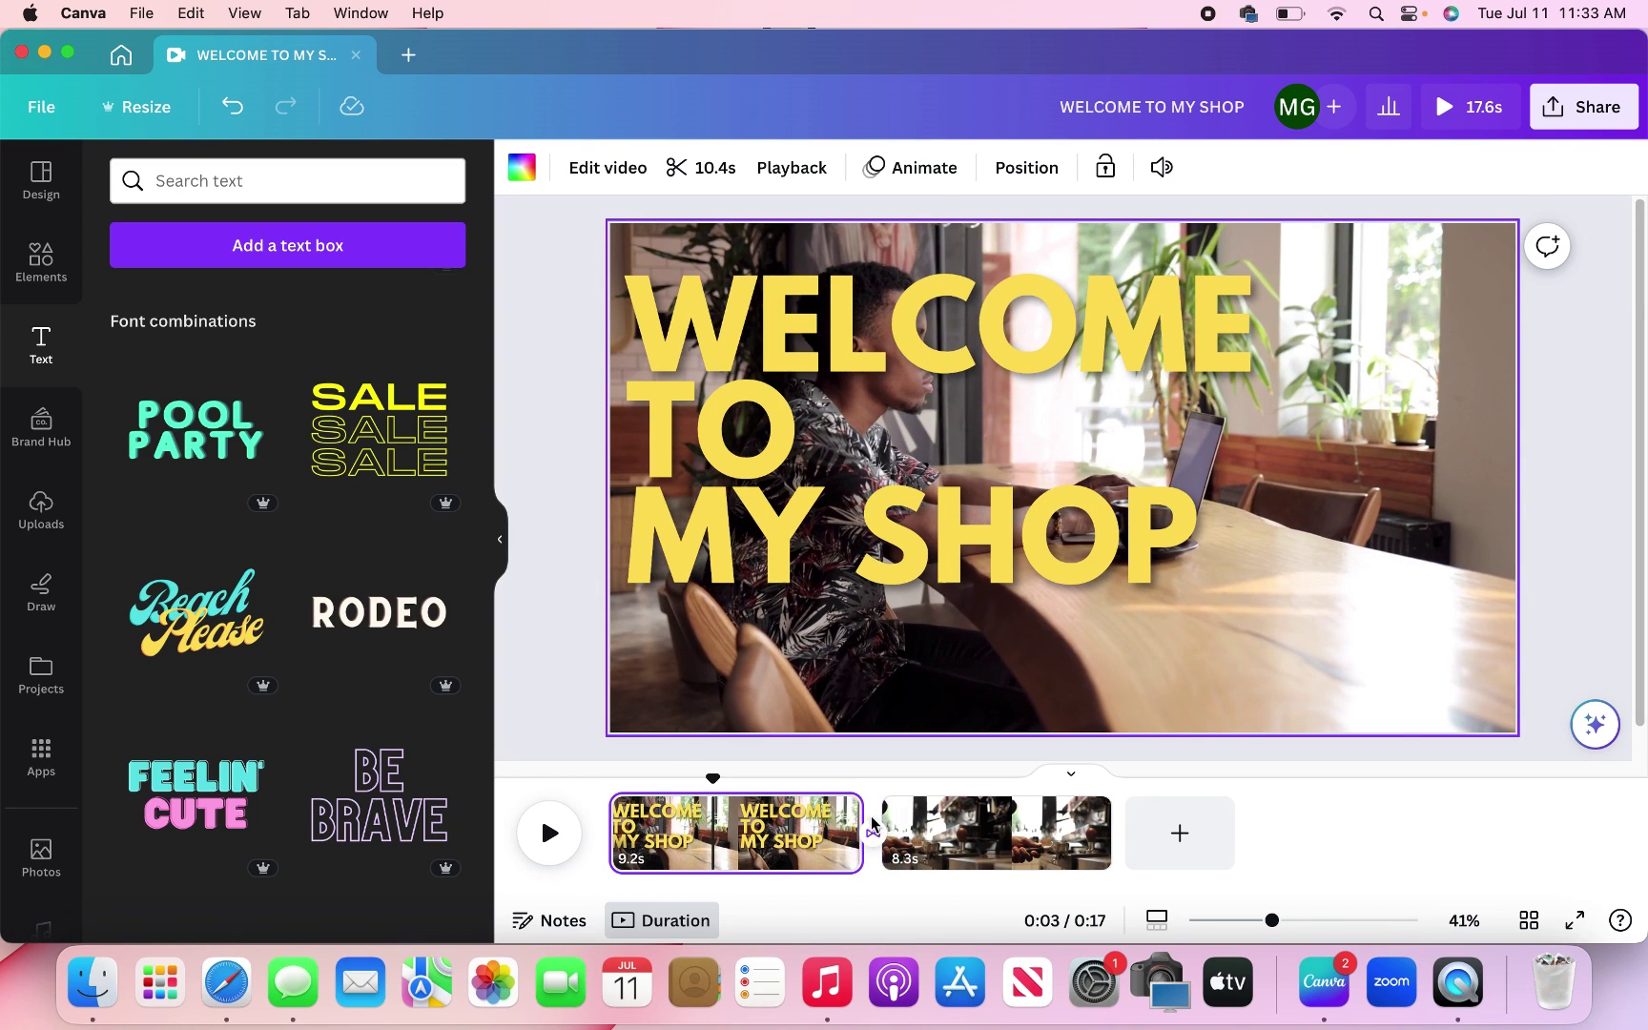
mouse_move(859, 813)
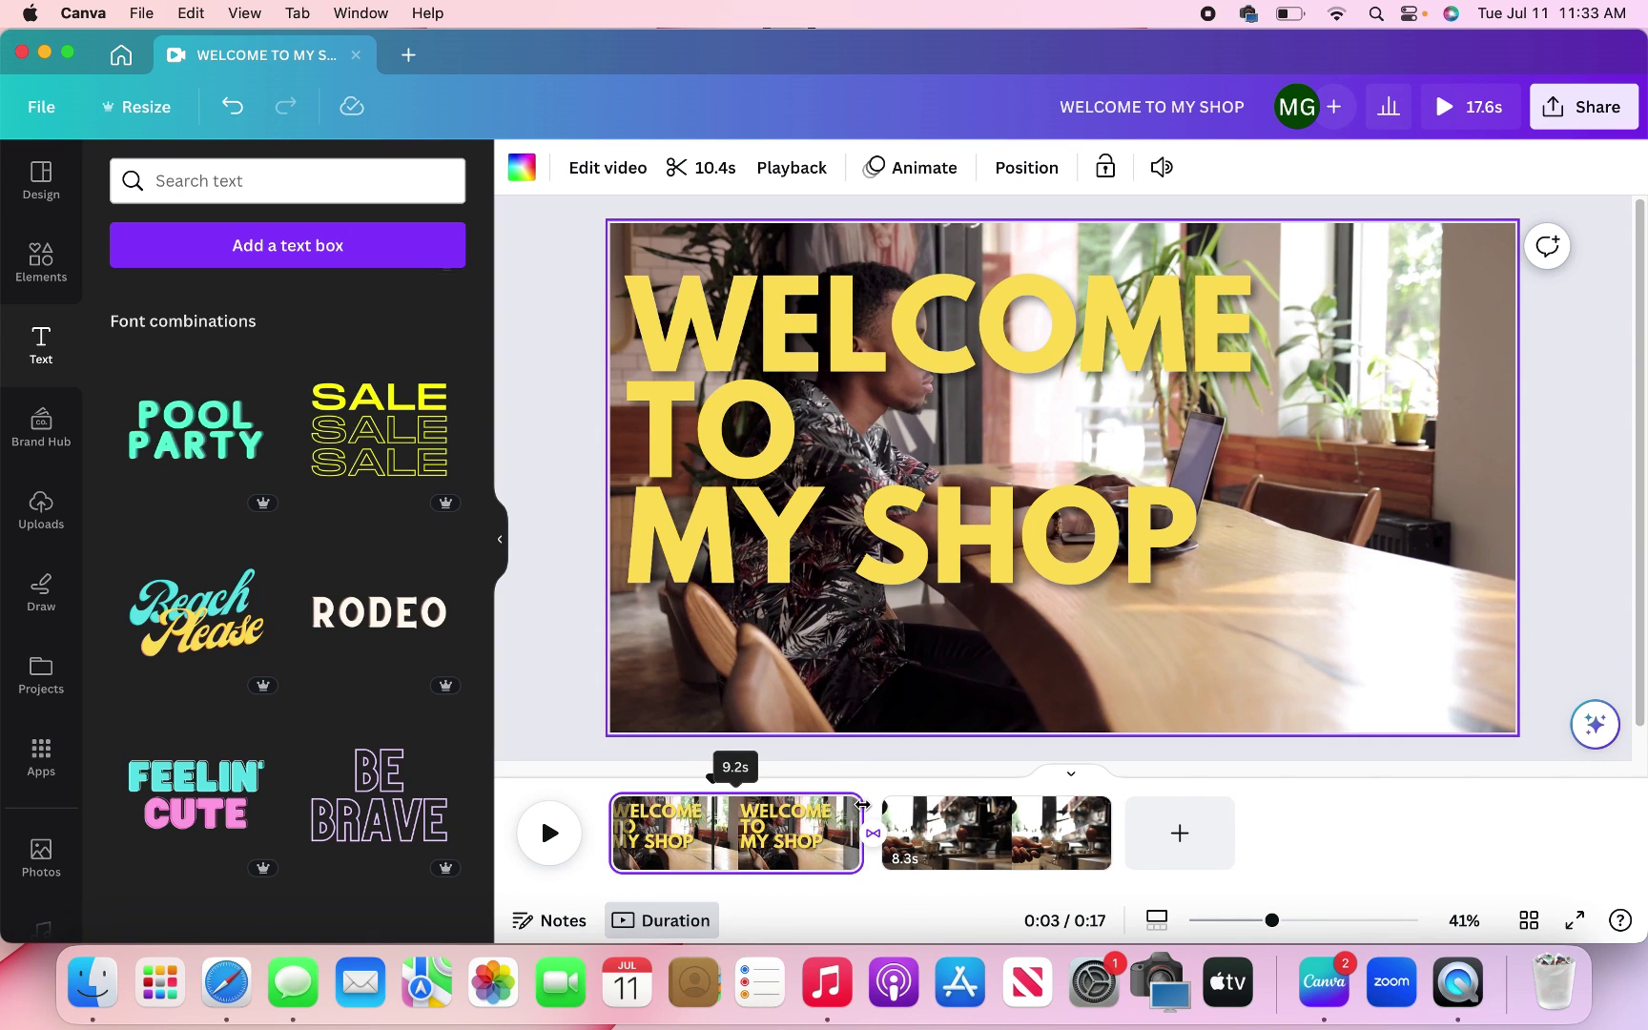
drag(856, 806, 706, 833)
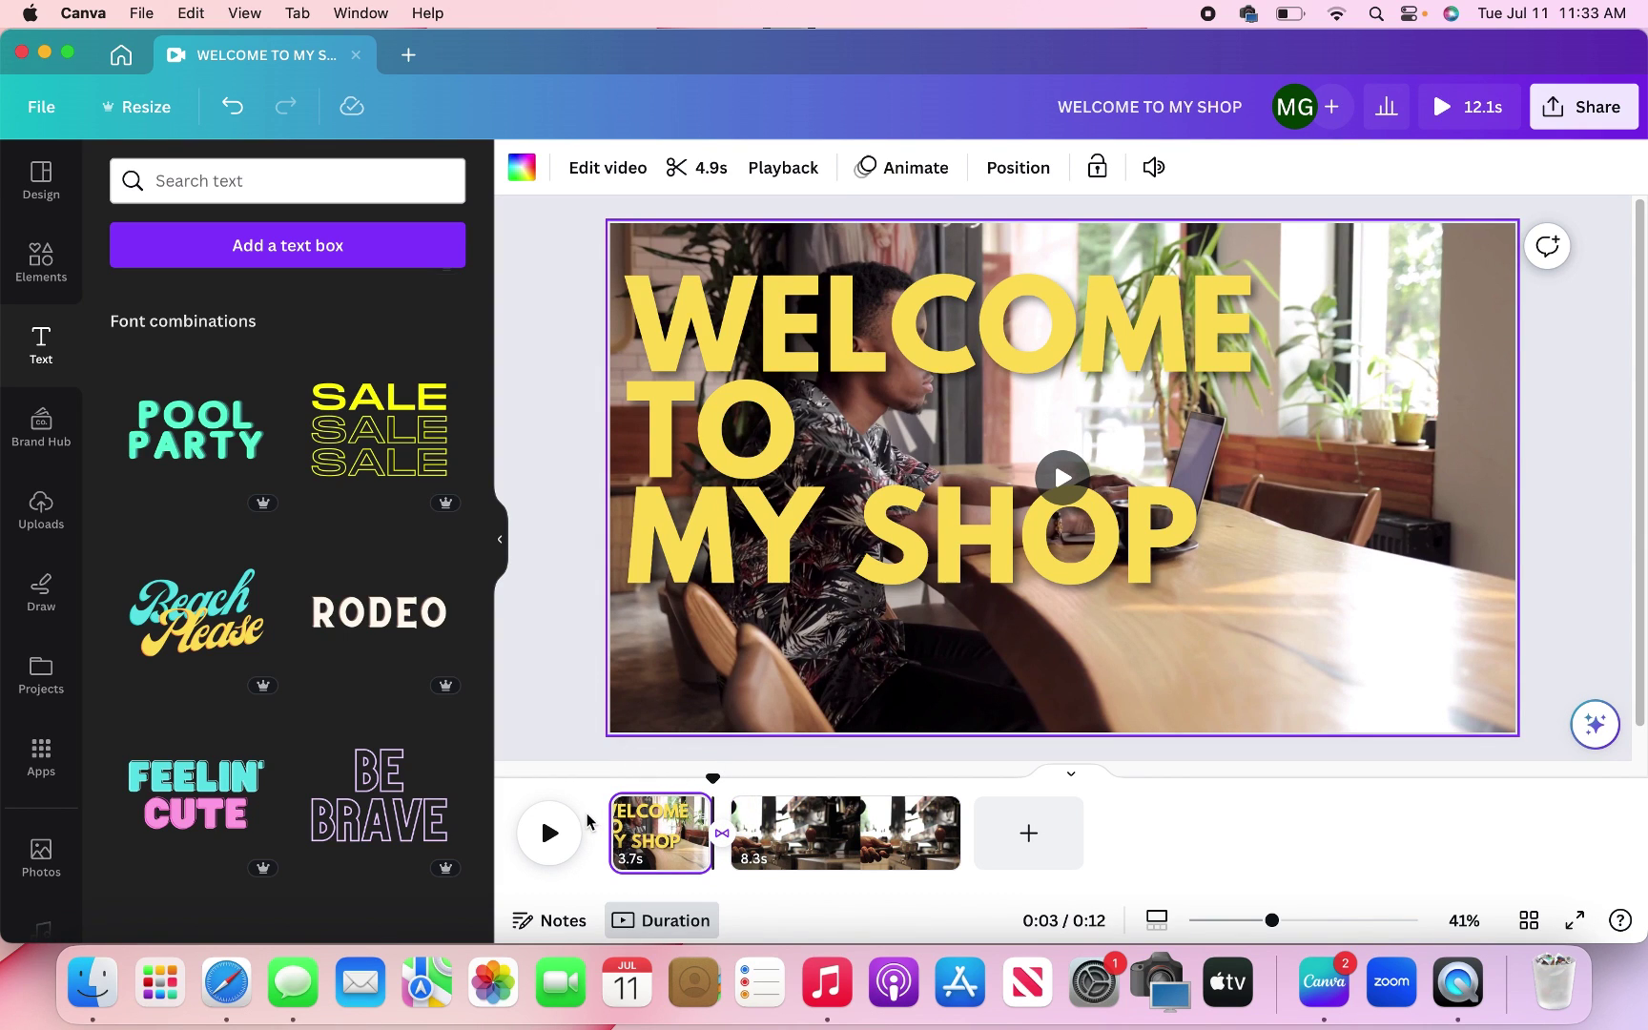
drag(718, 782, 608, 780)
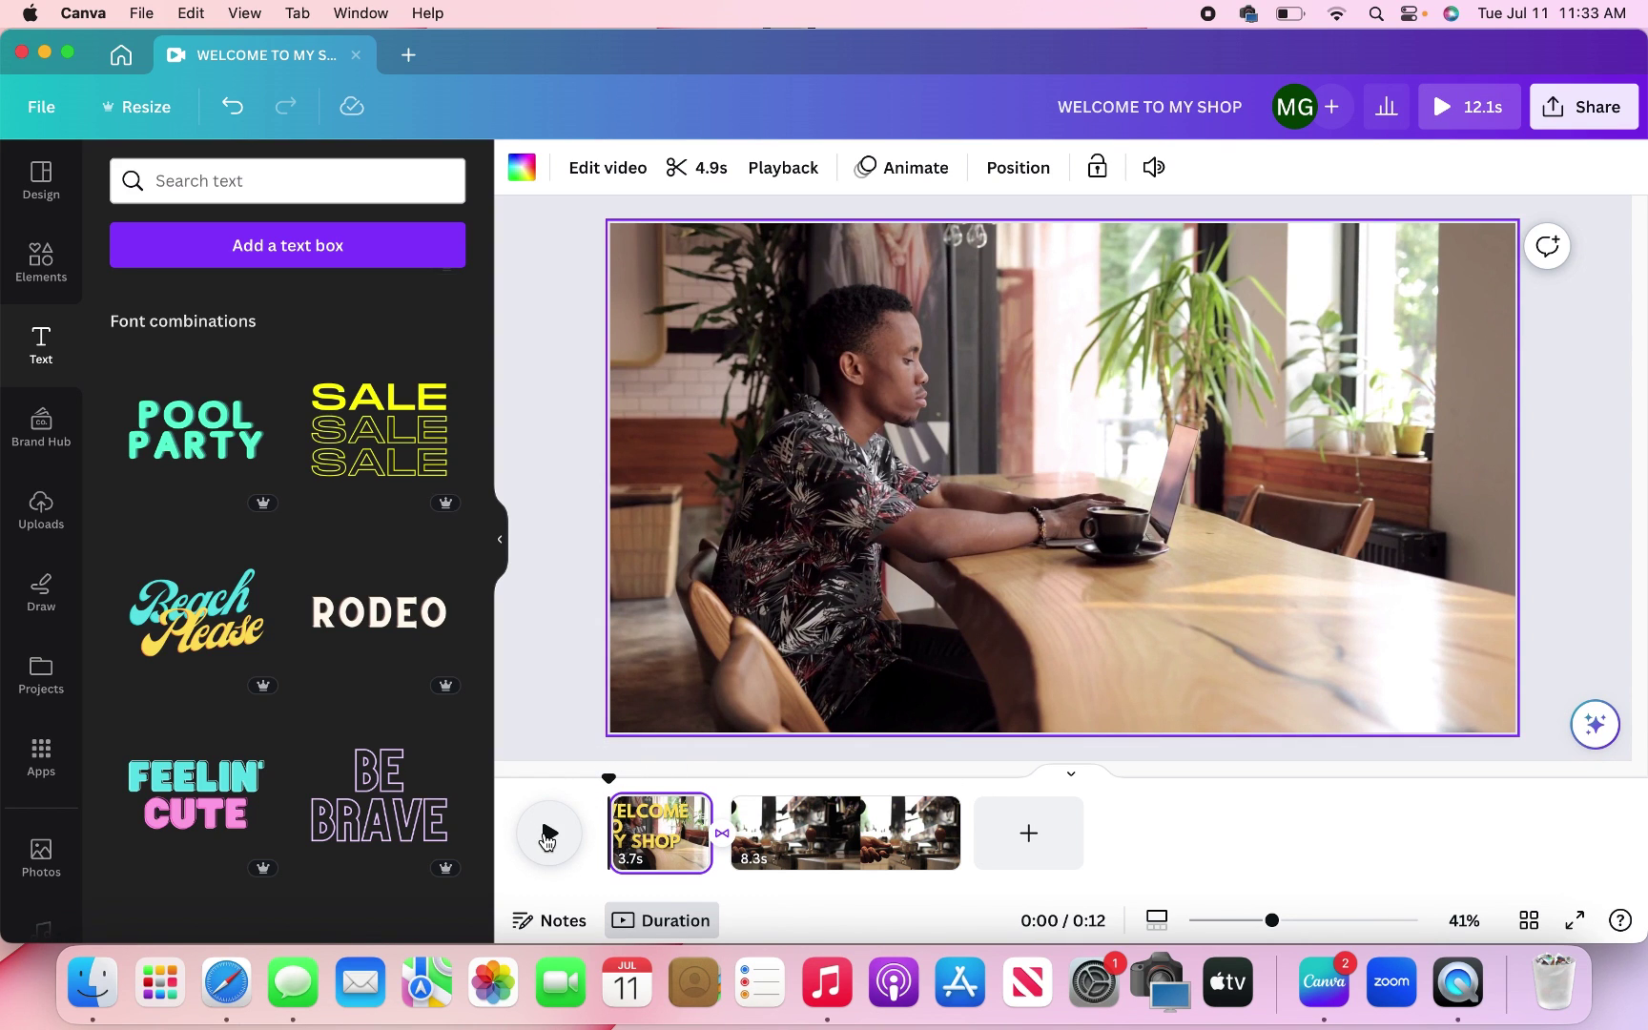
click(548, 838)
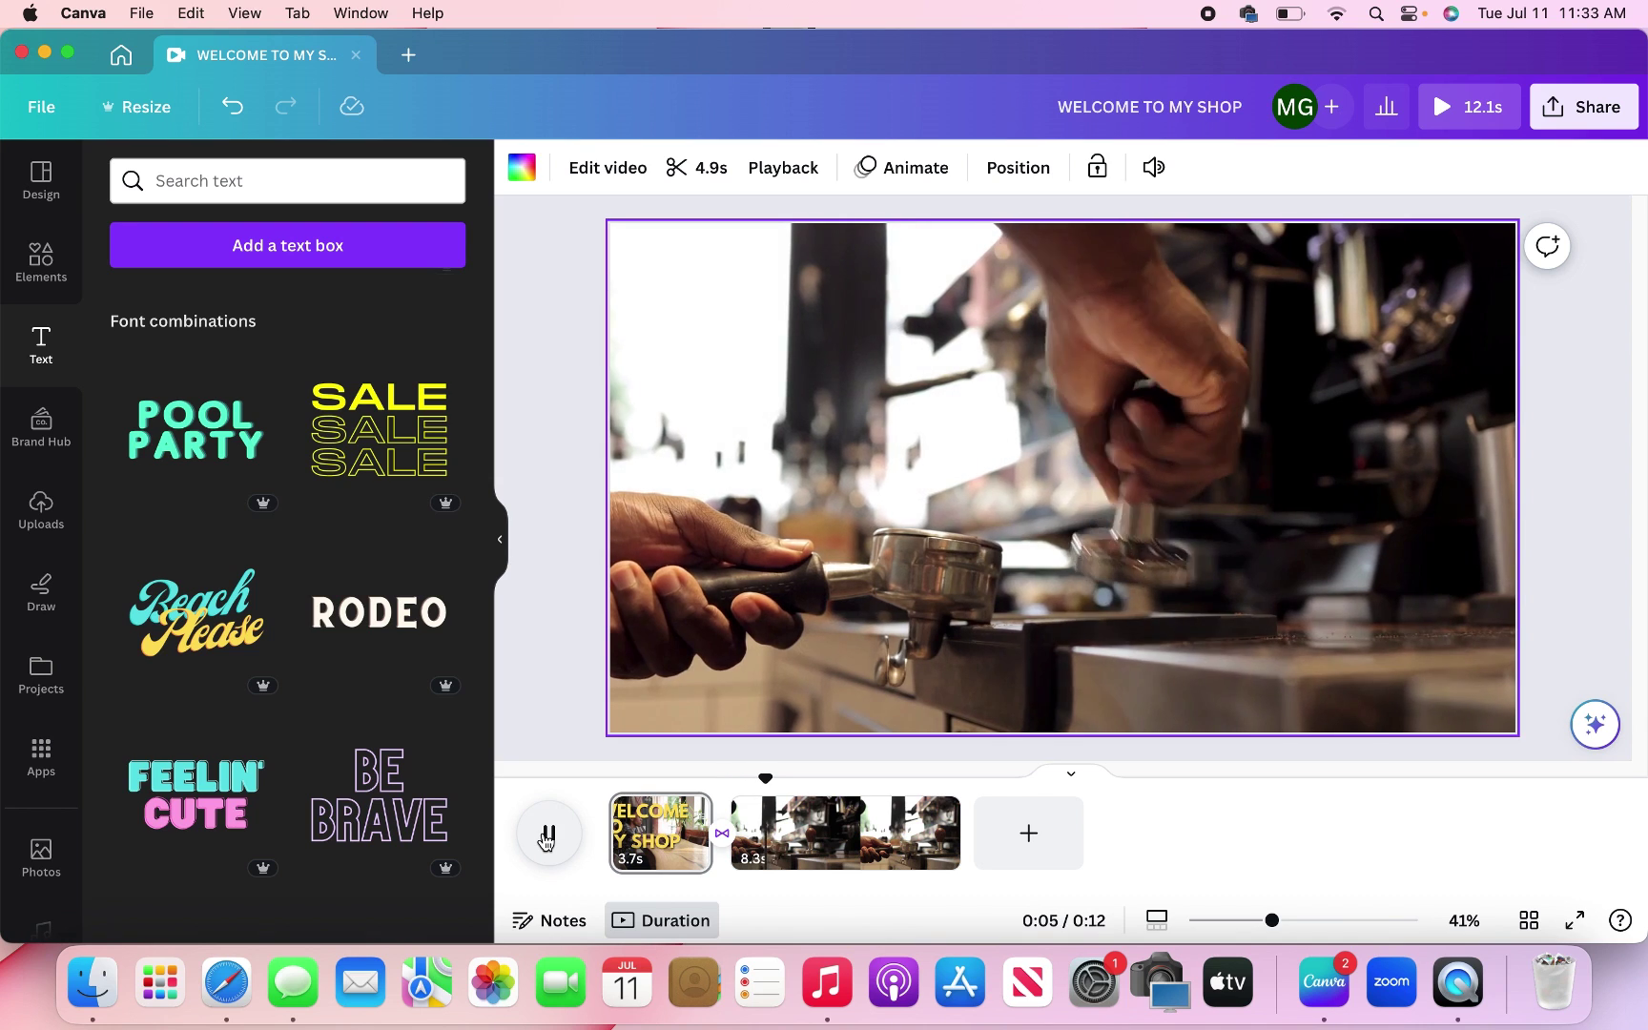
click(548, 838)
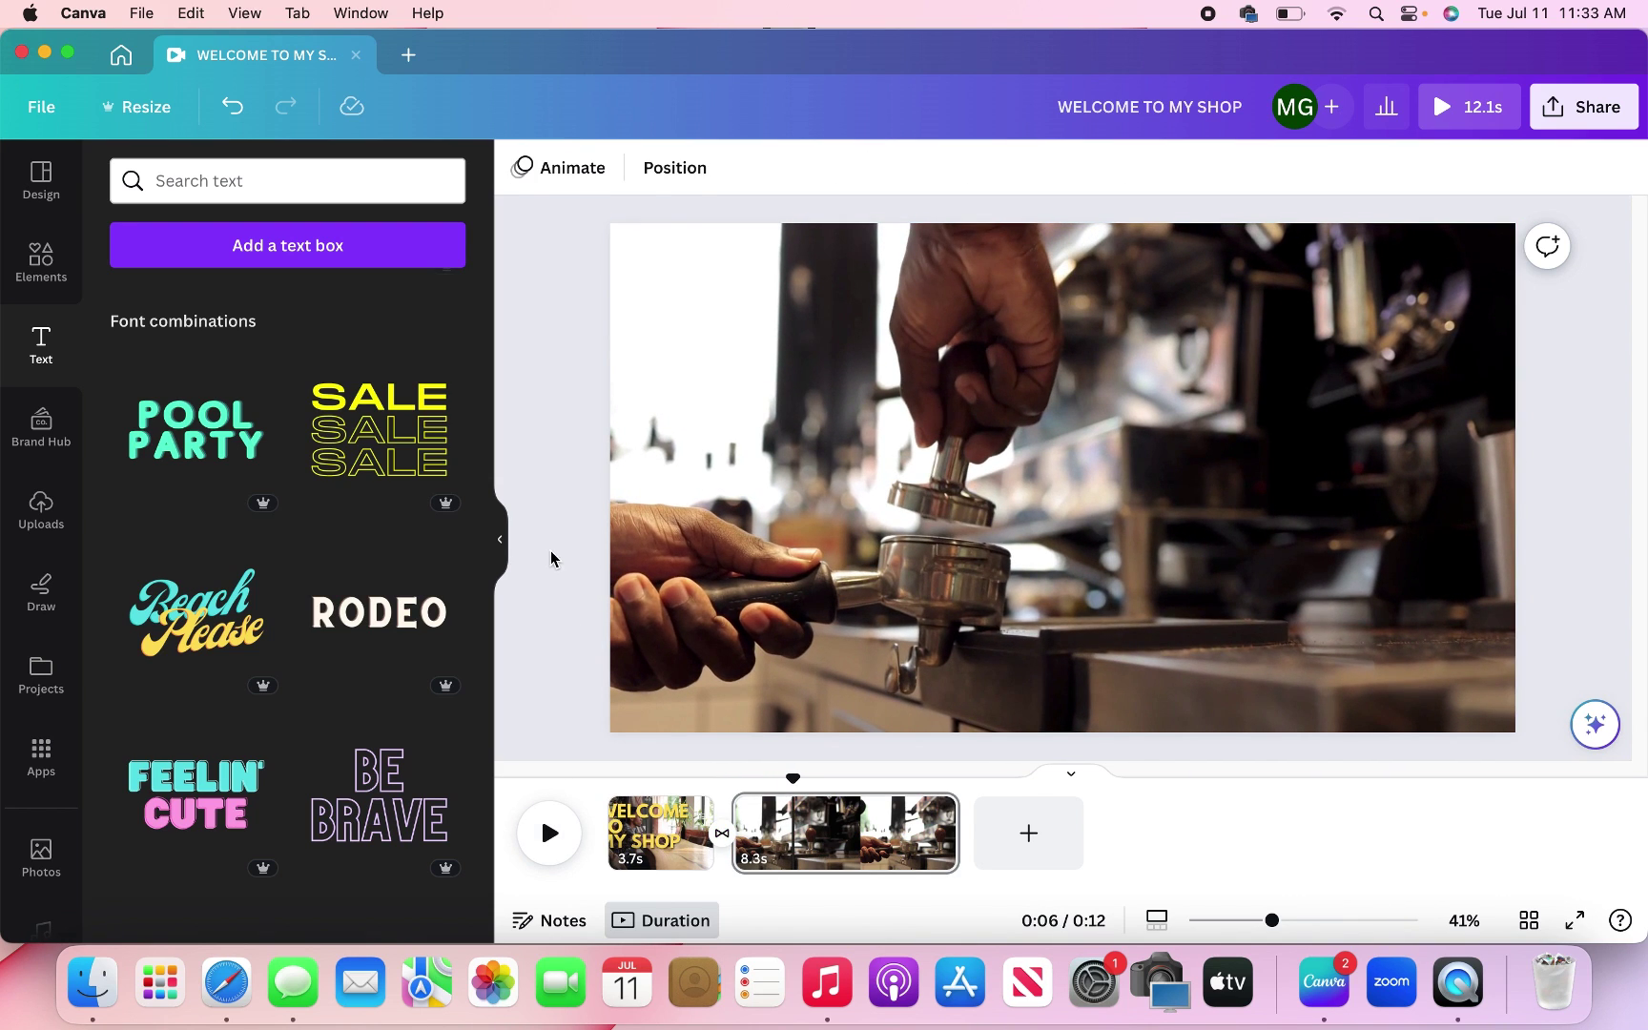
Split the 8.3s espresso clip at about 6.9s and again near 8s.
click(496, 551)
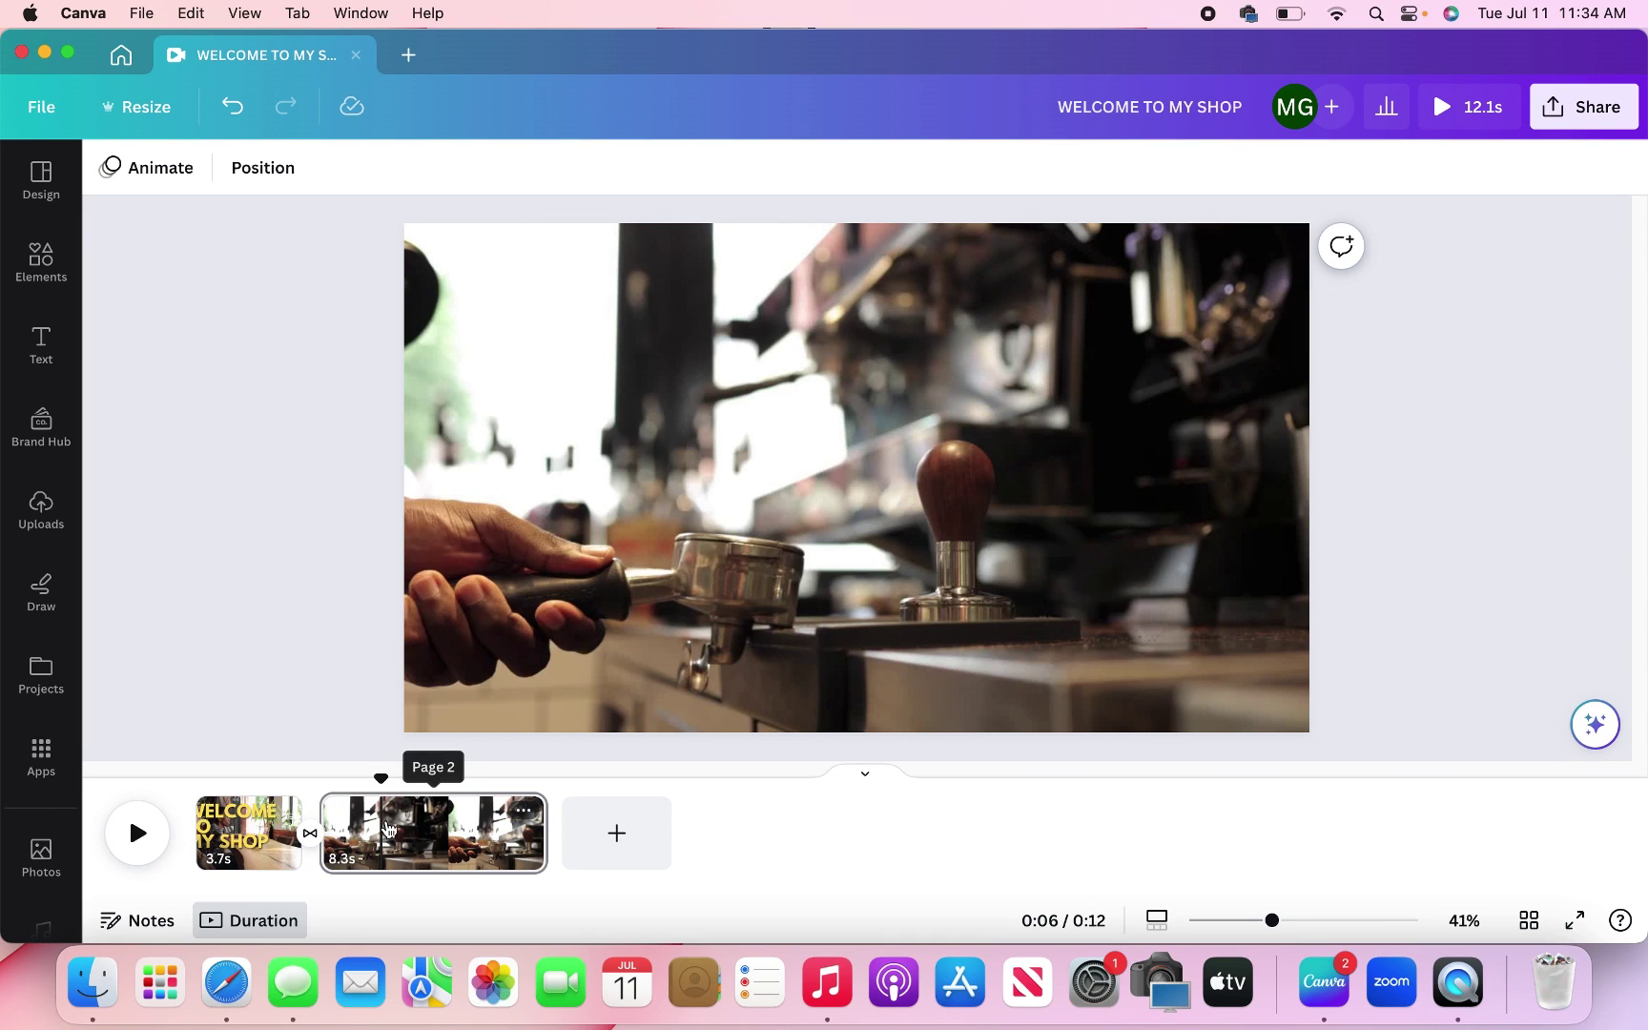
drag(386, 784, 437, 801)
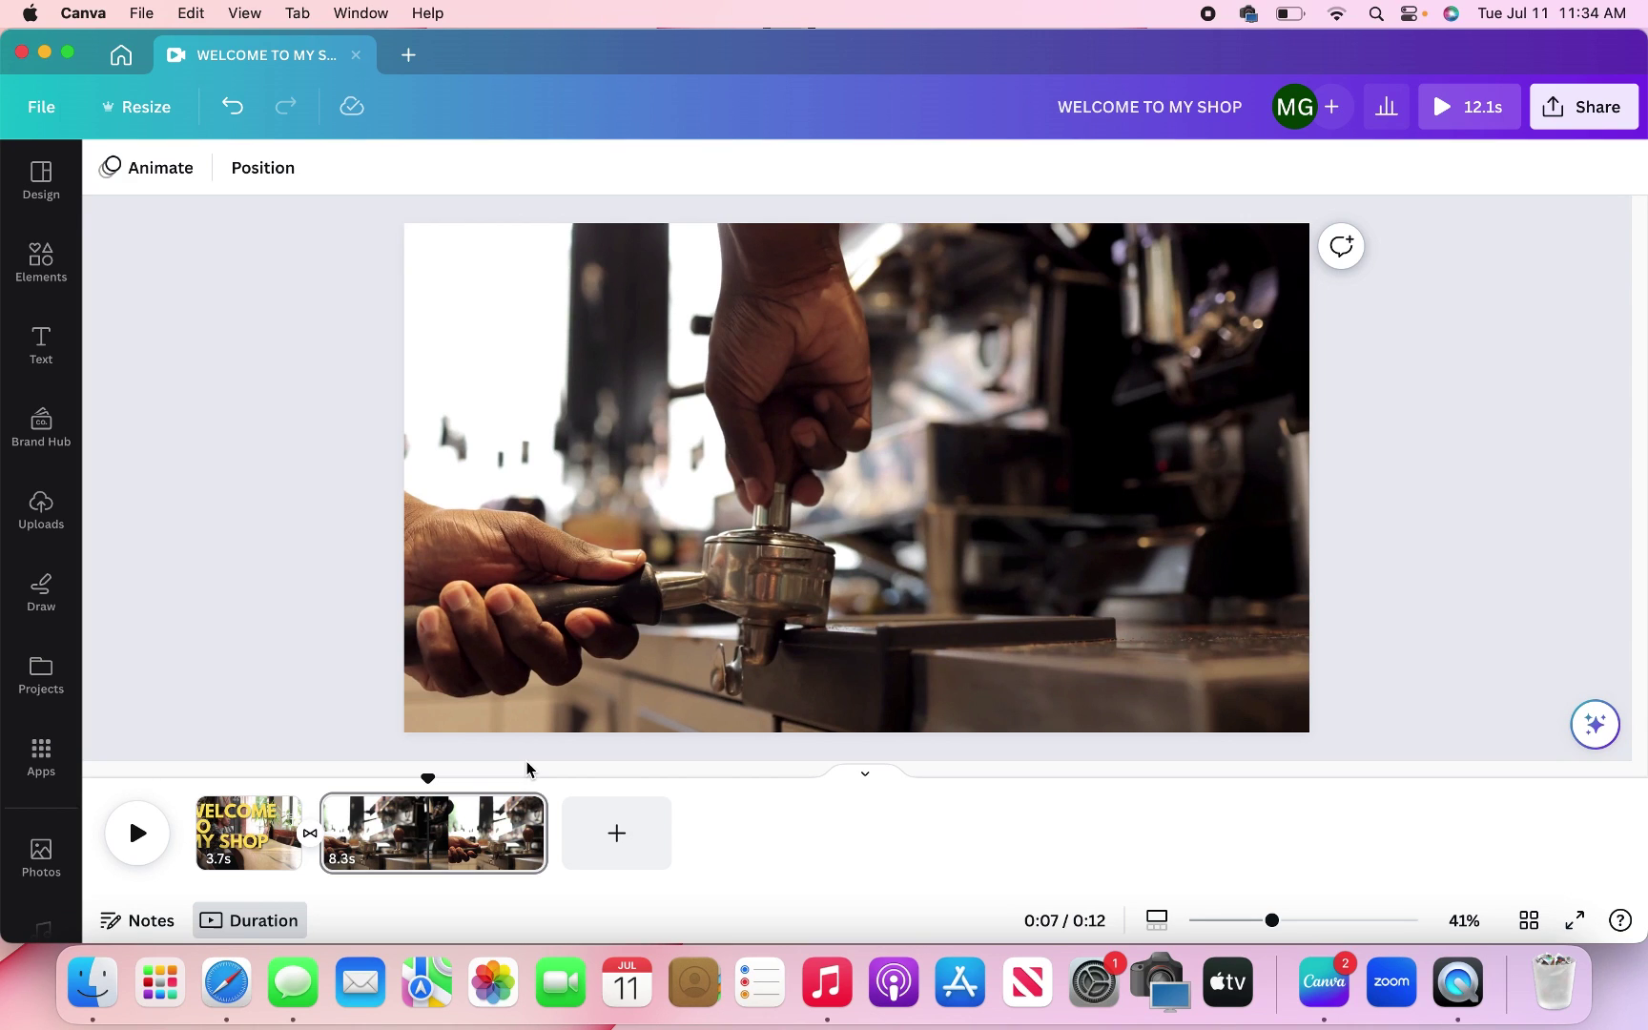
key(s)
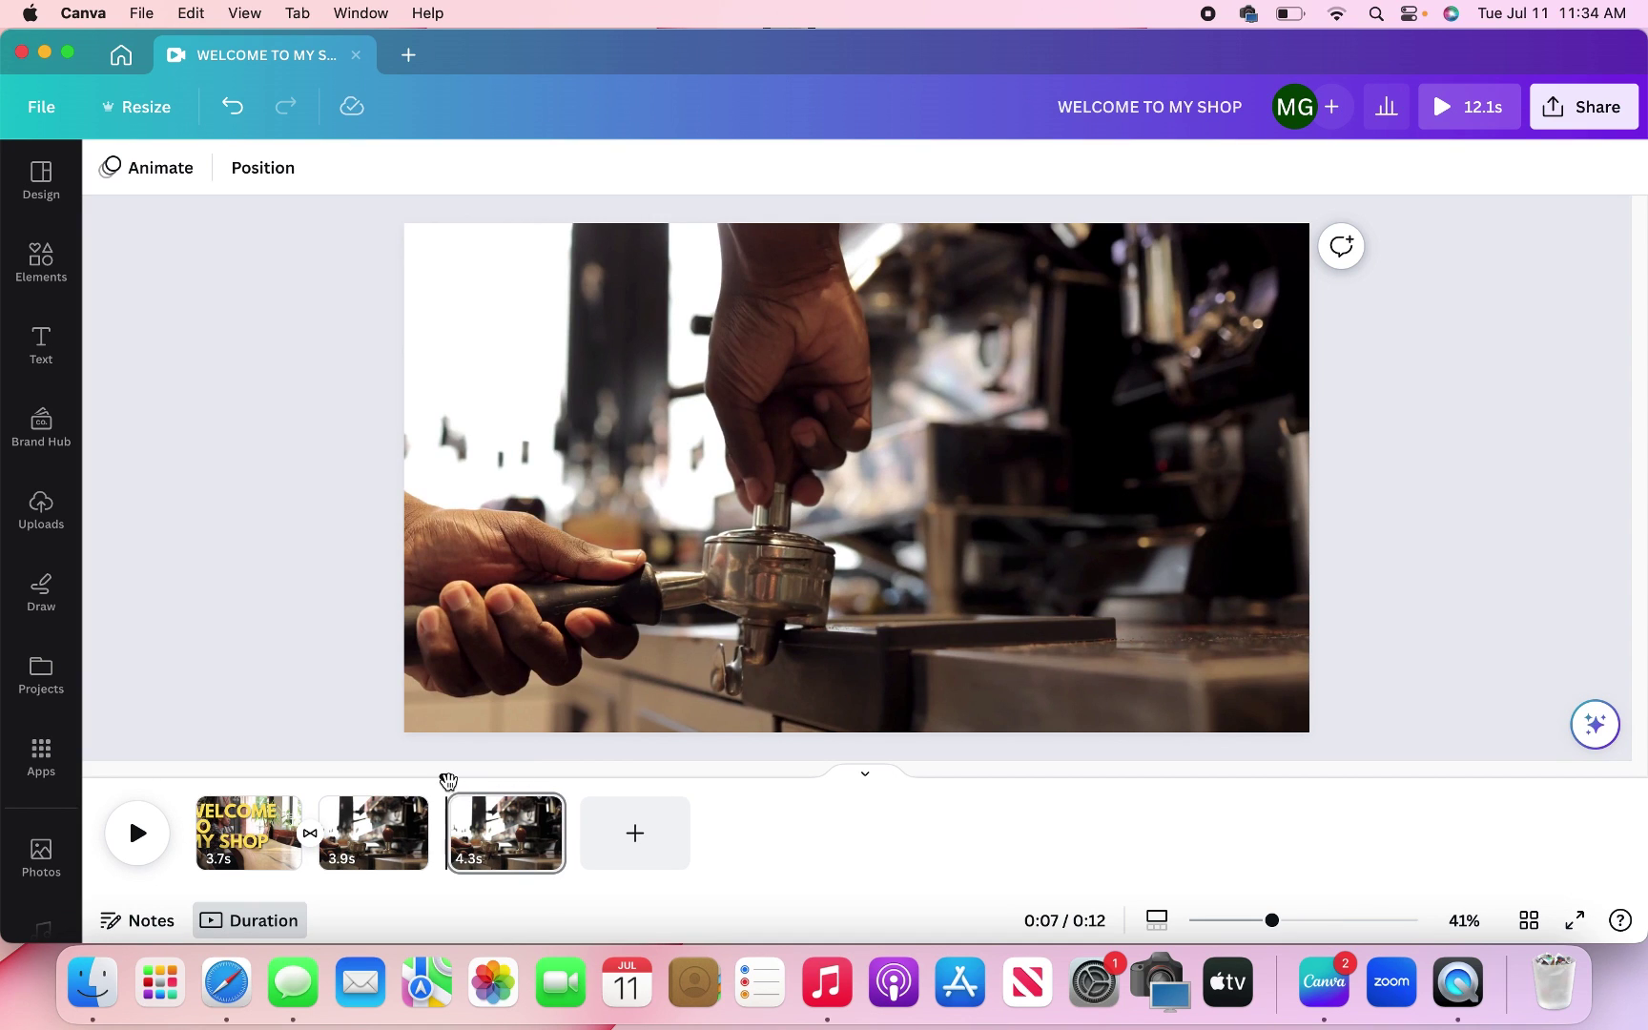
drag(447, 781, 478, 781)
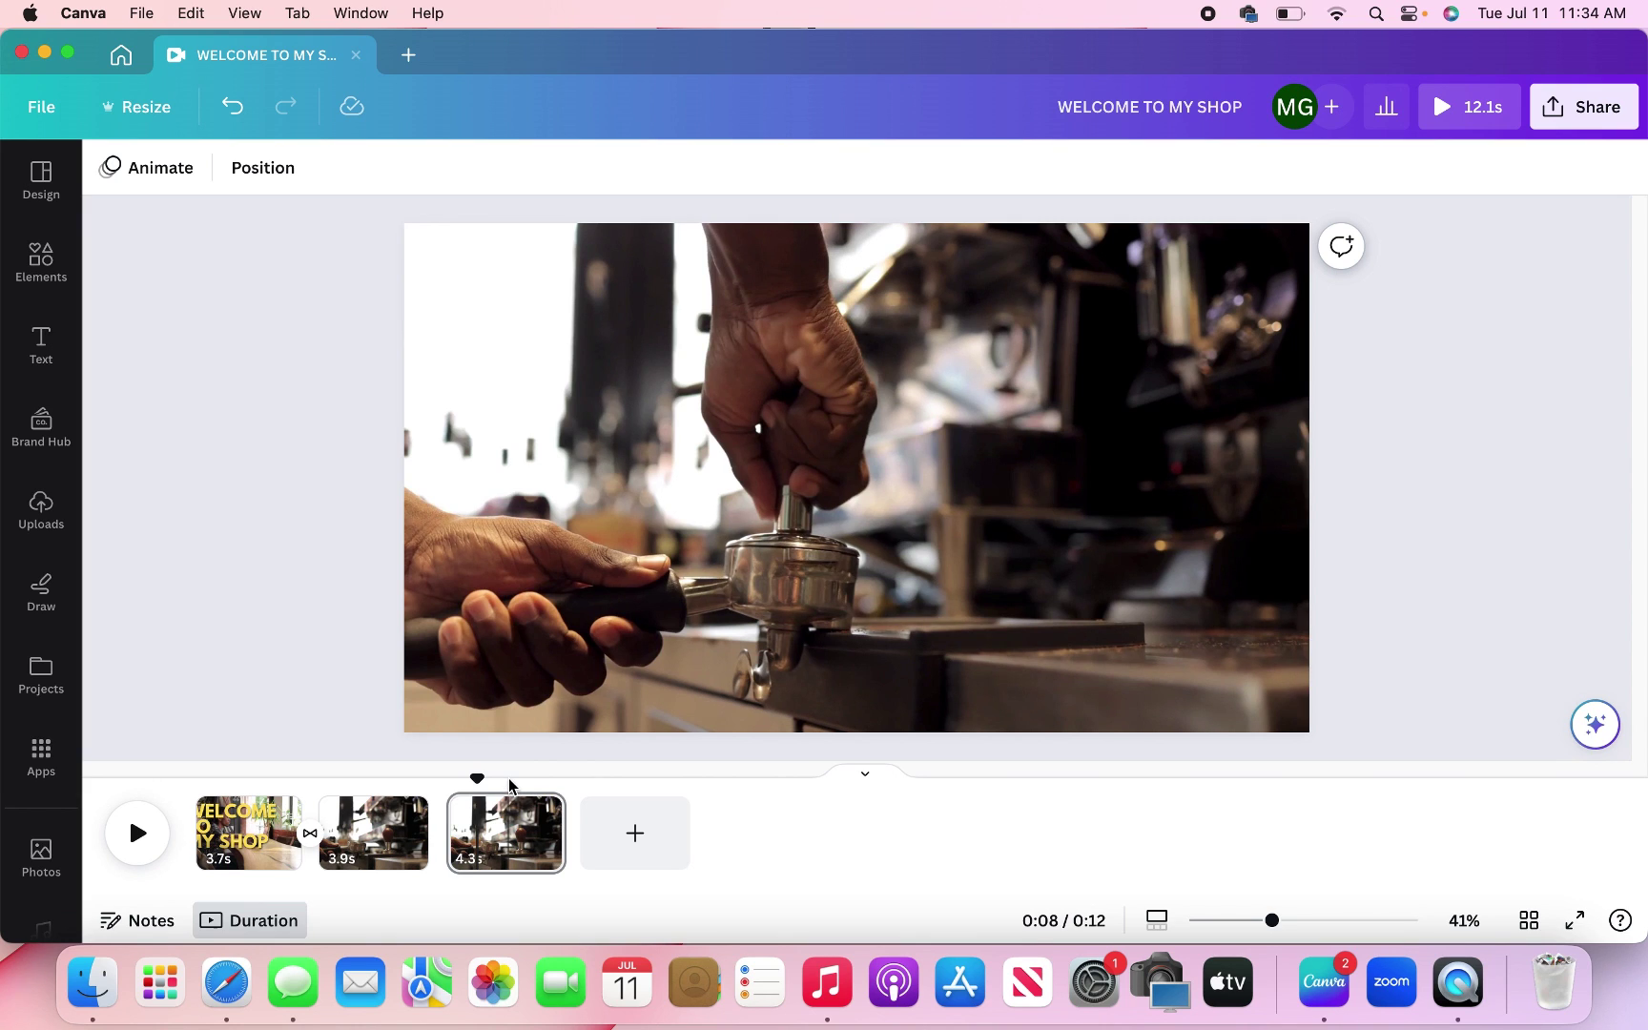
key(s)
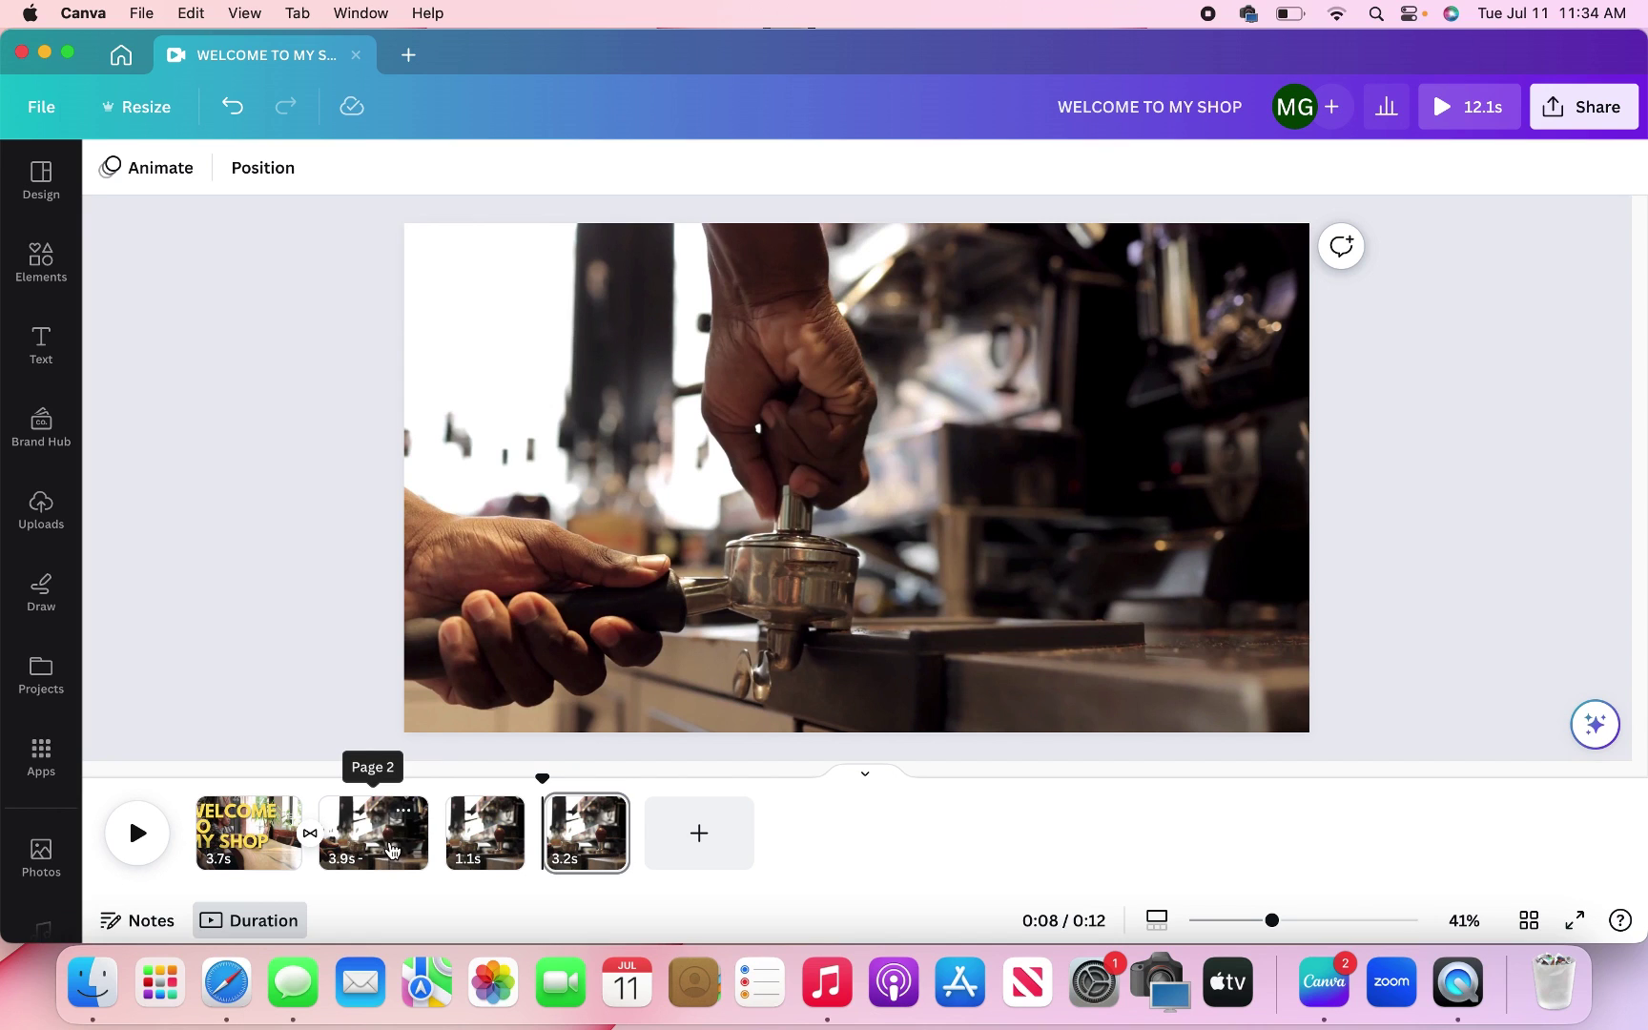
Delete the 1.1s middle piece, leaving 3.9s and 3.2s espresso clips.
mouse_move(533, 861)
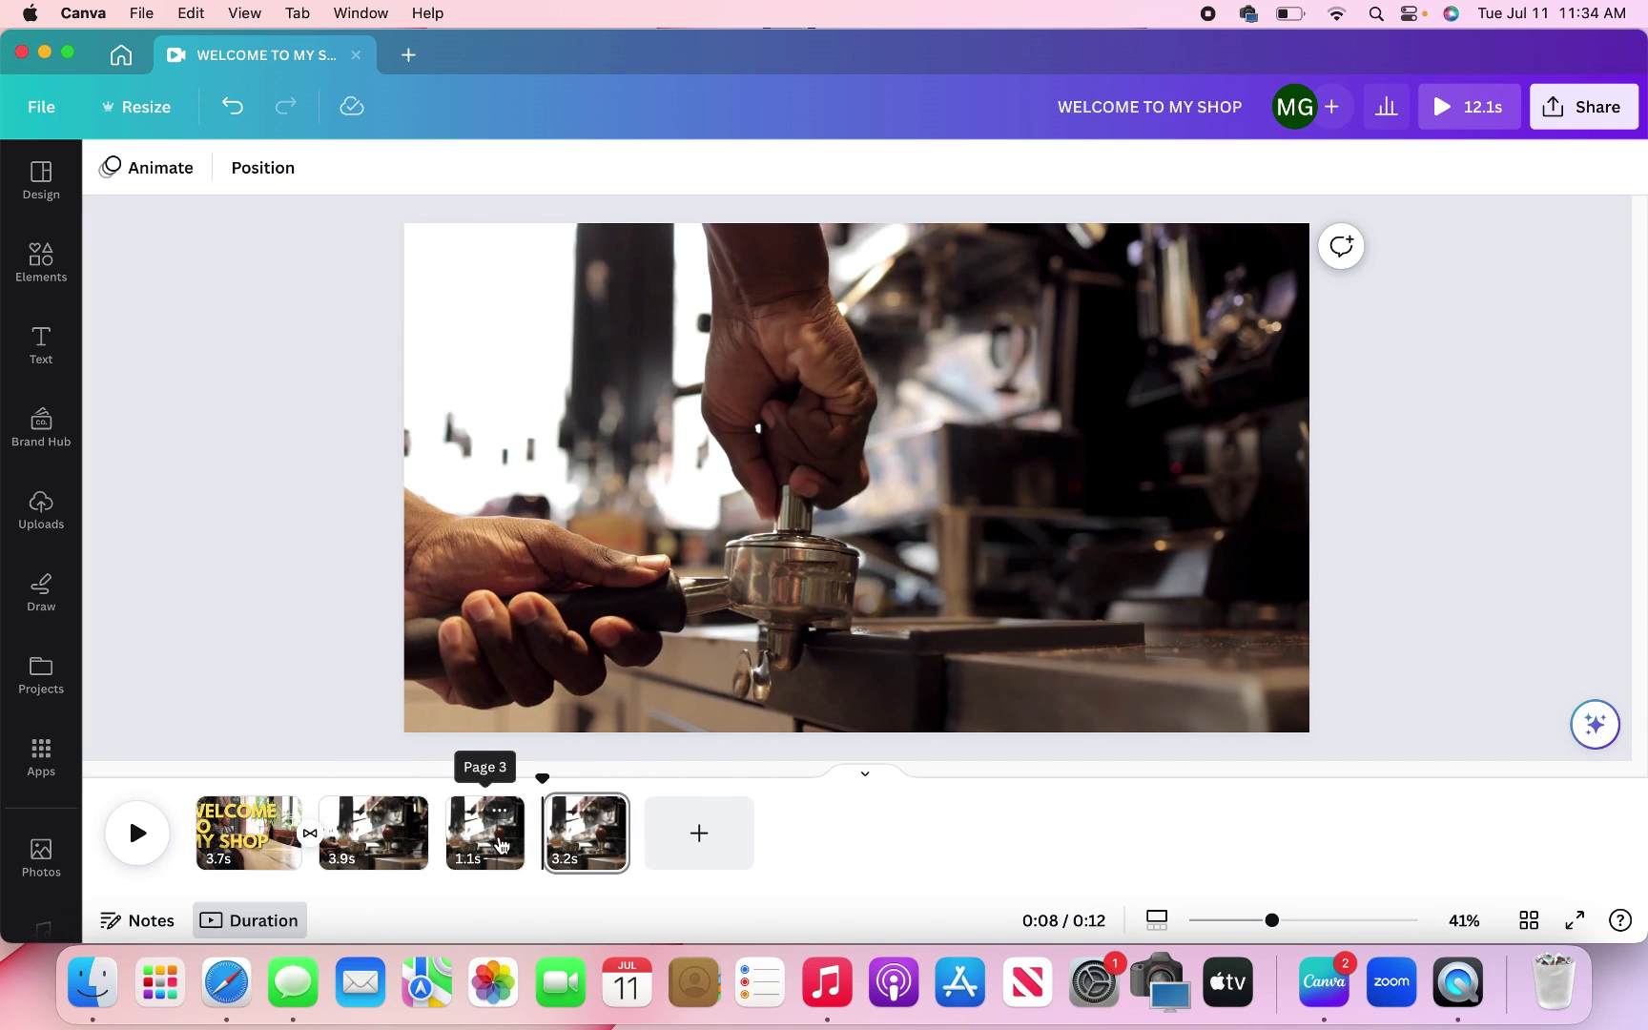
click(491, 859)
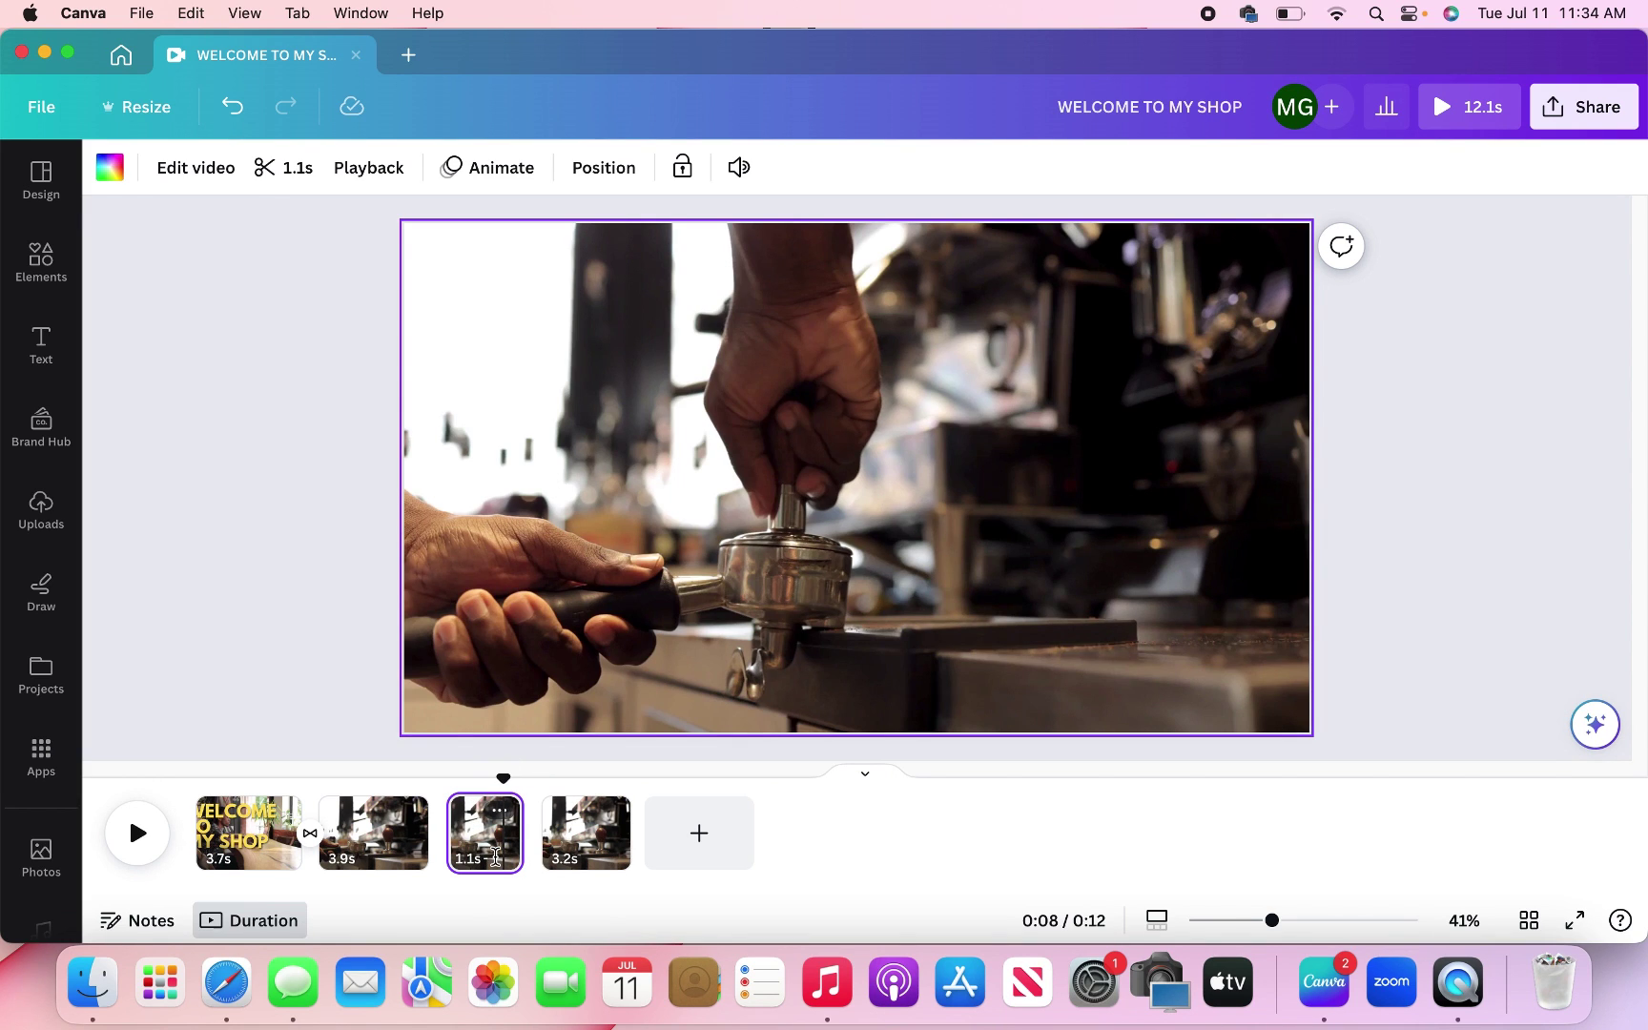
key(BackSpace)
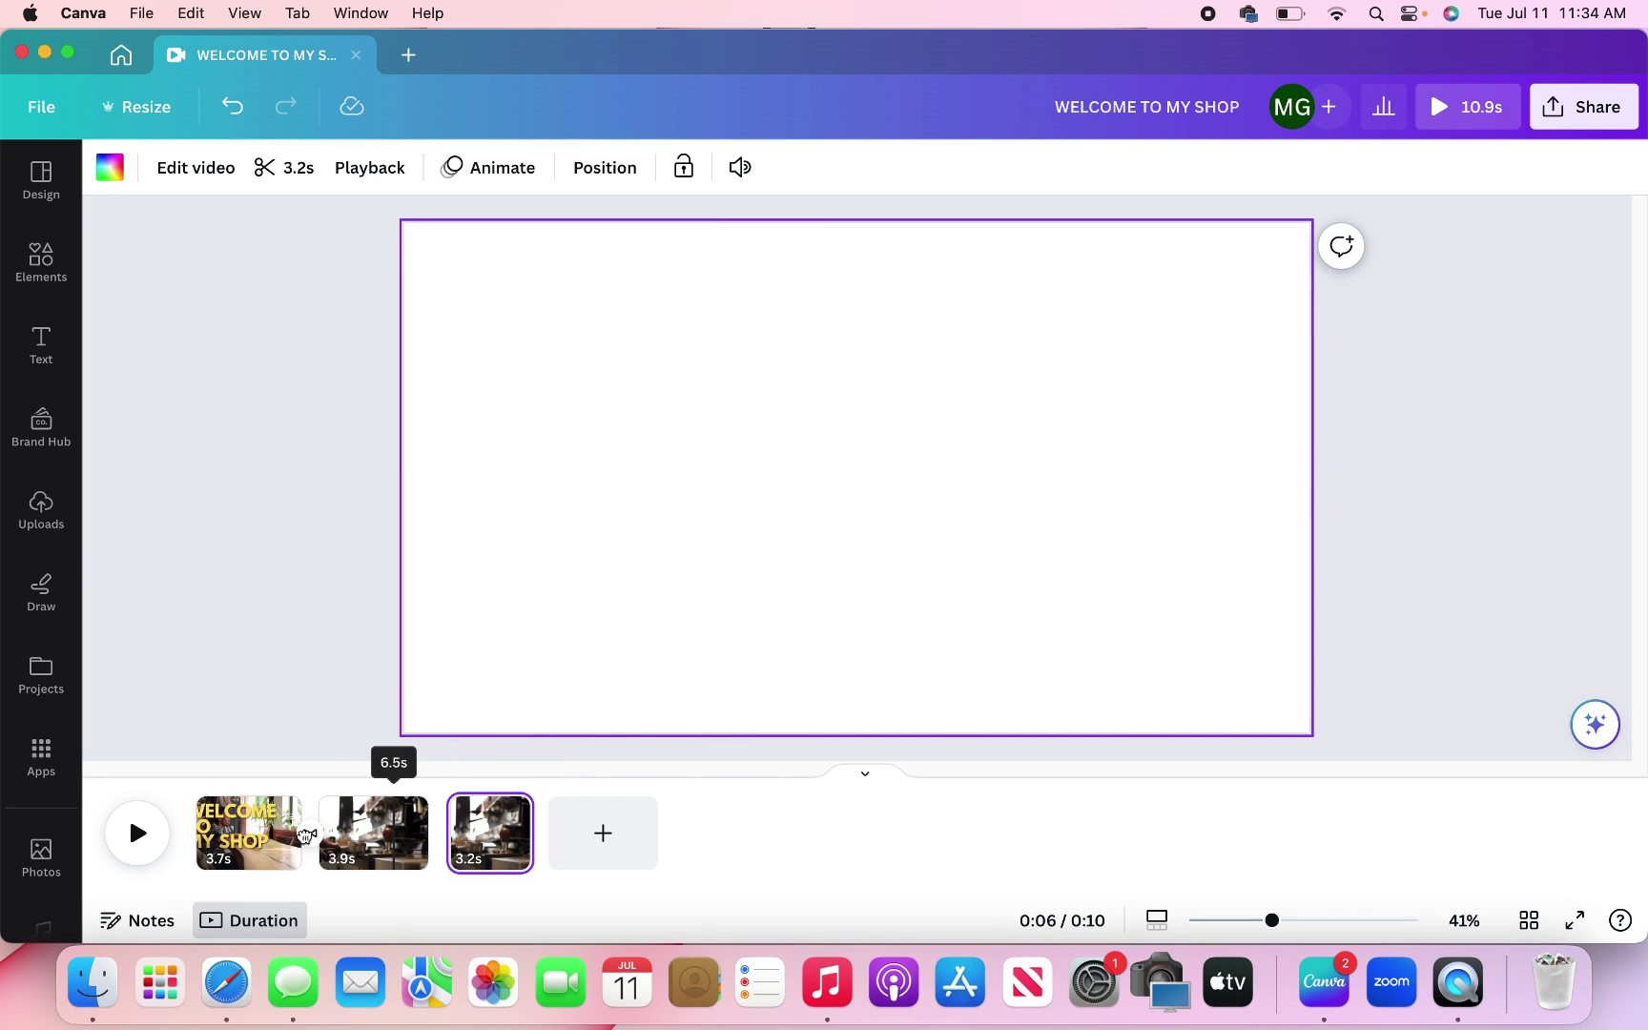
click(393, 794)
Add a white Color Wipe transition between pages 2 and 3.
click(446, 845)
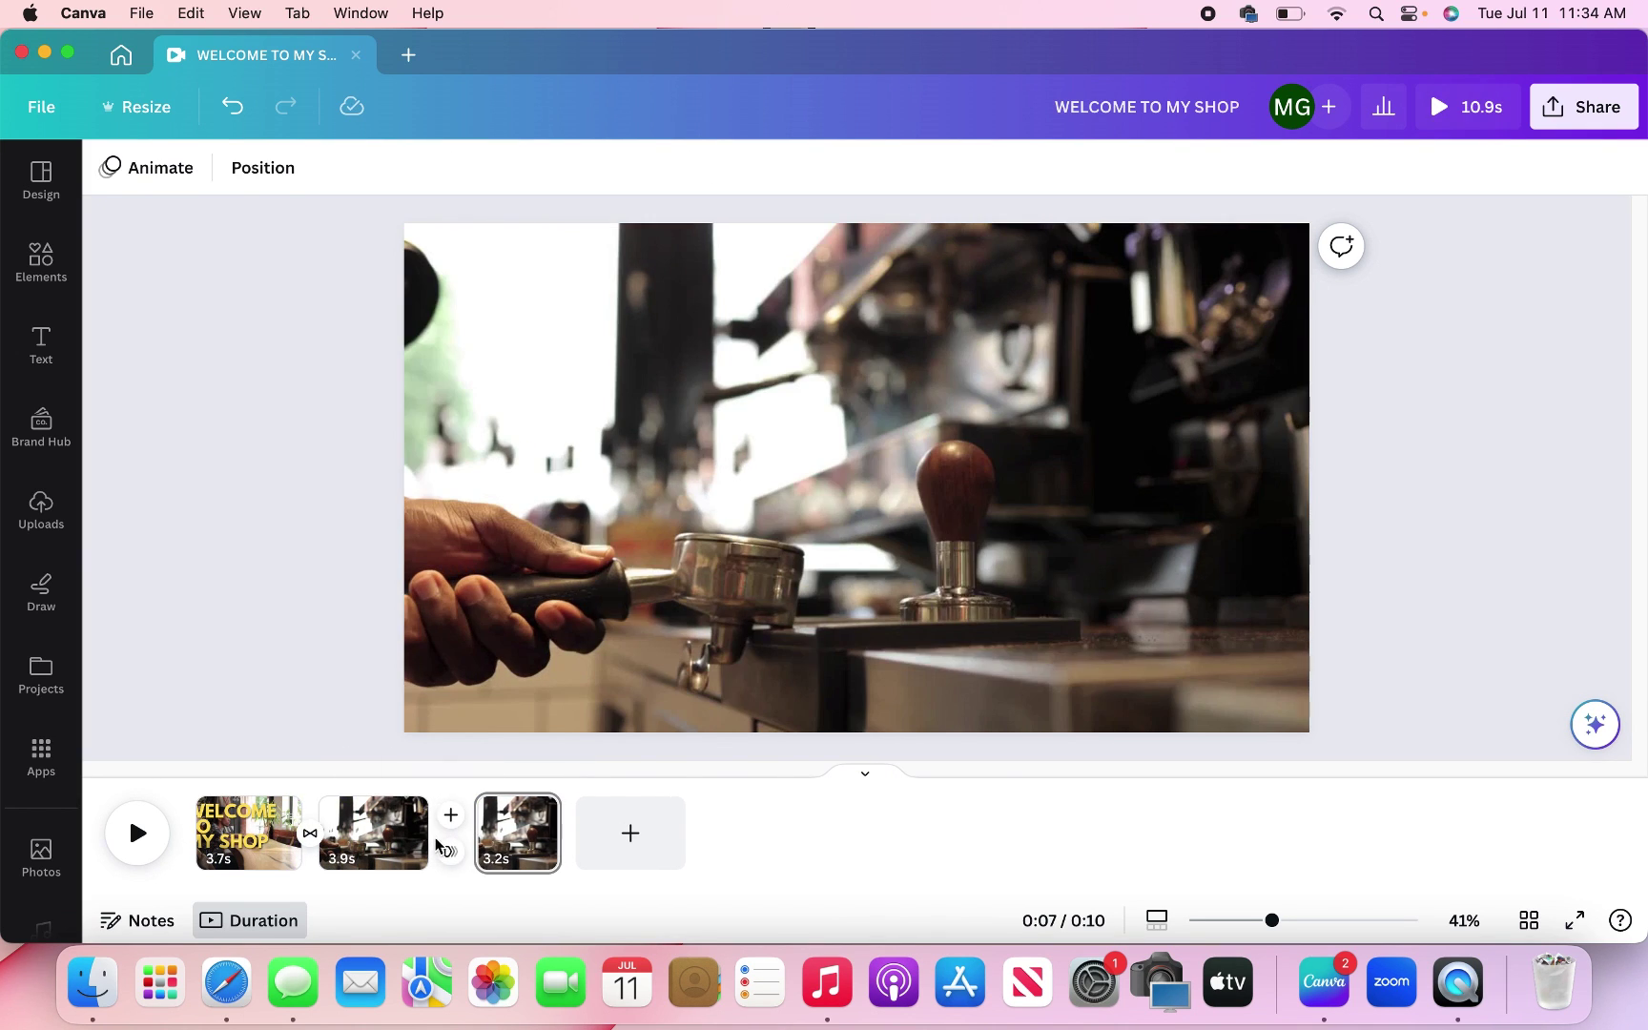
click(452, 858)
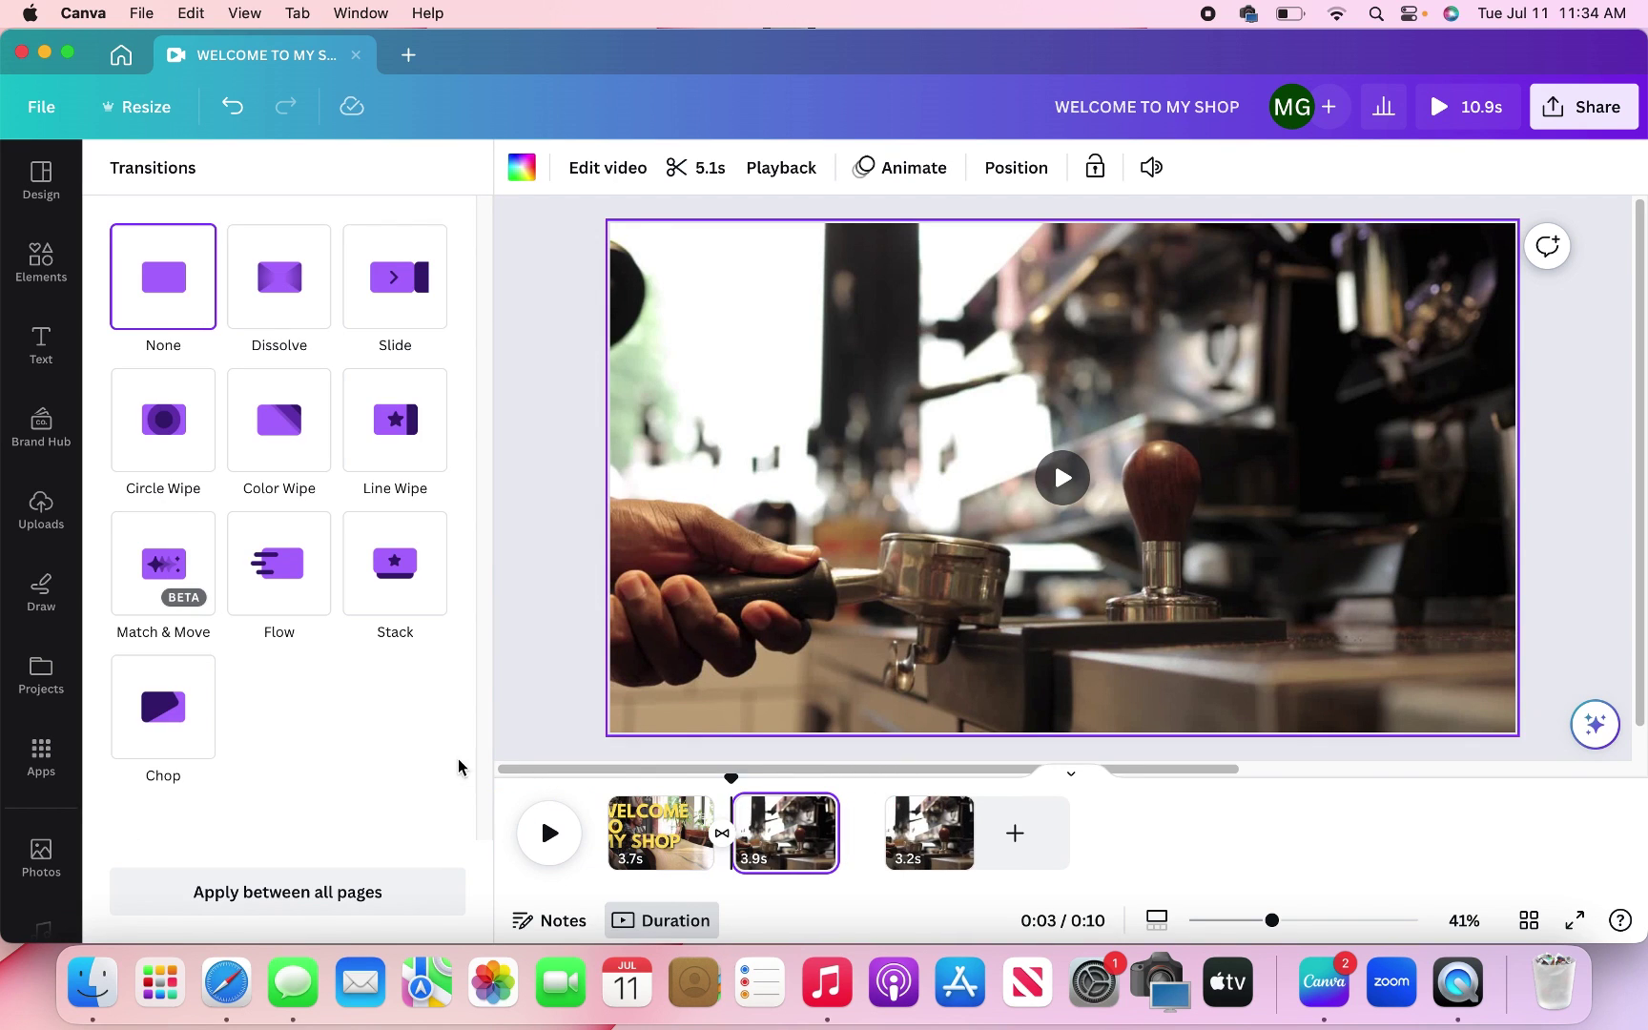
click(281, 441)
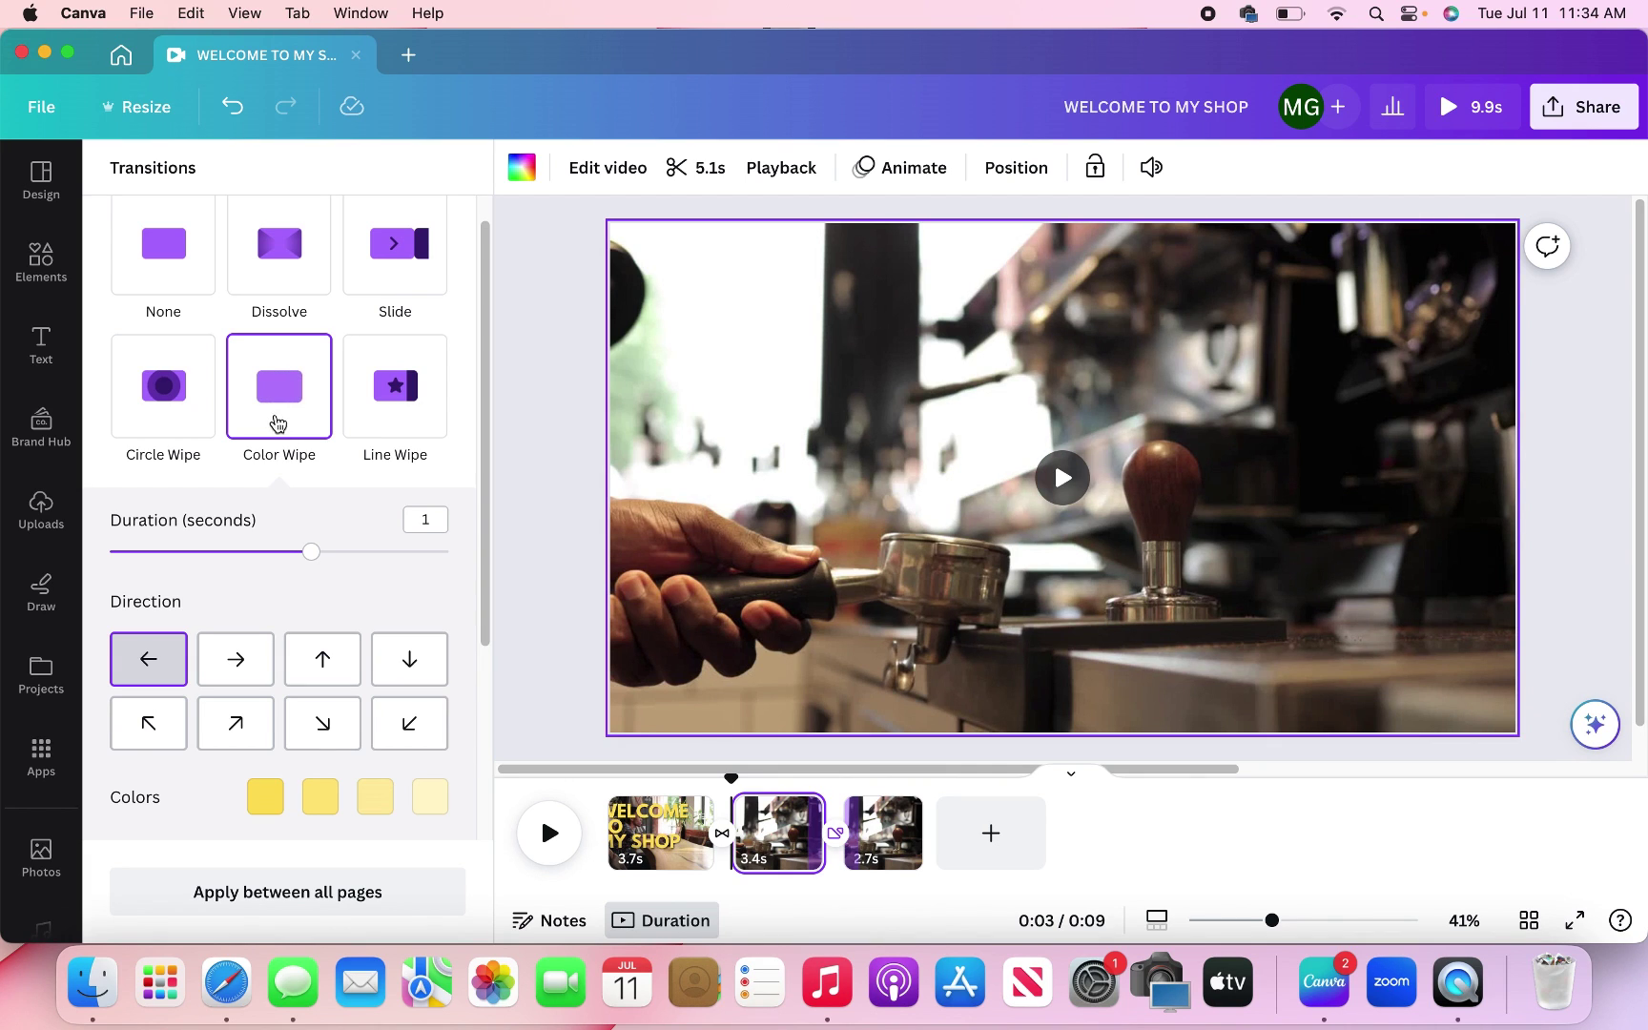
scroll(259, 660, down, 3)
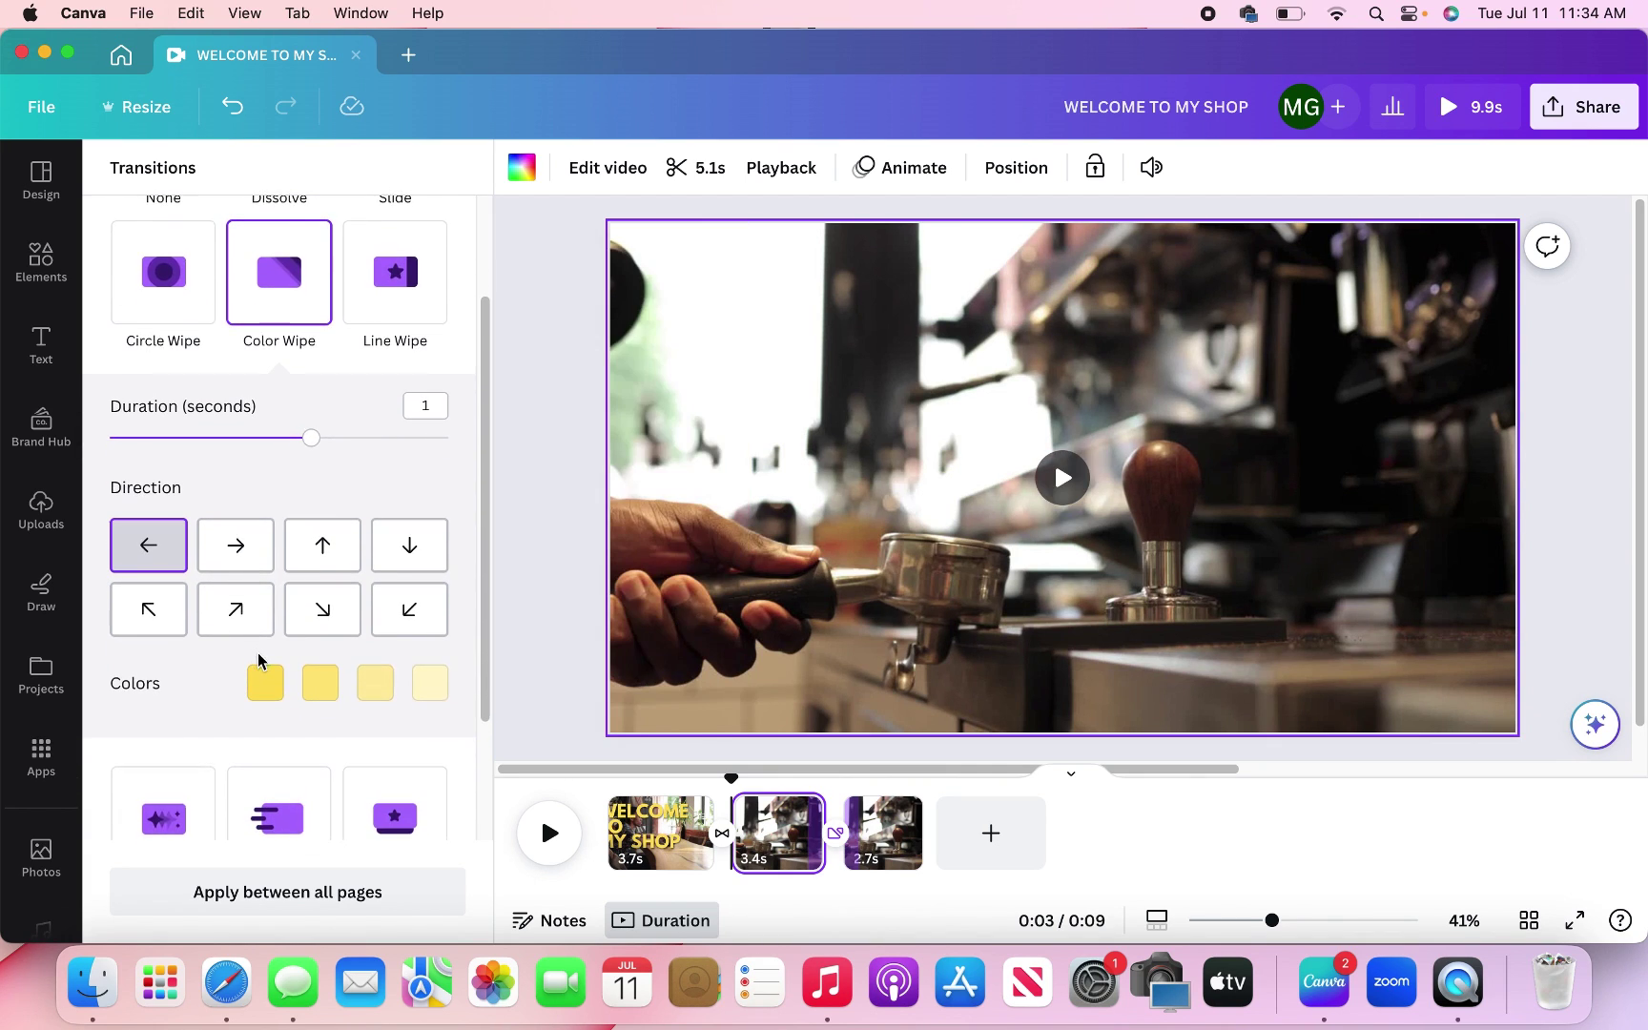
click(265, 683)
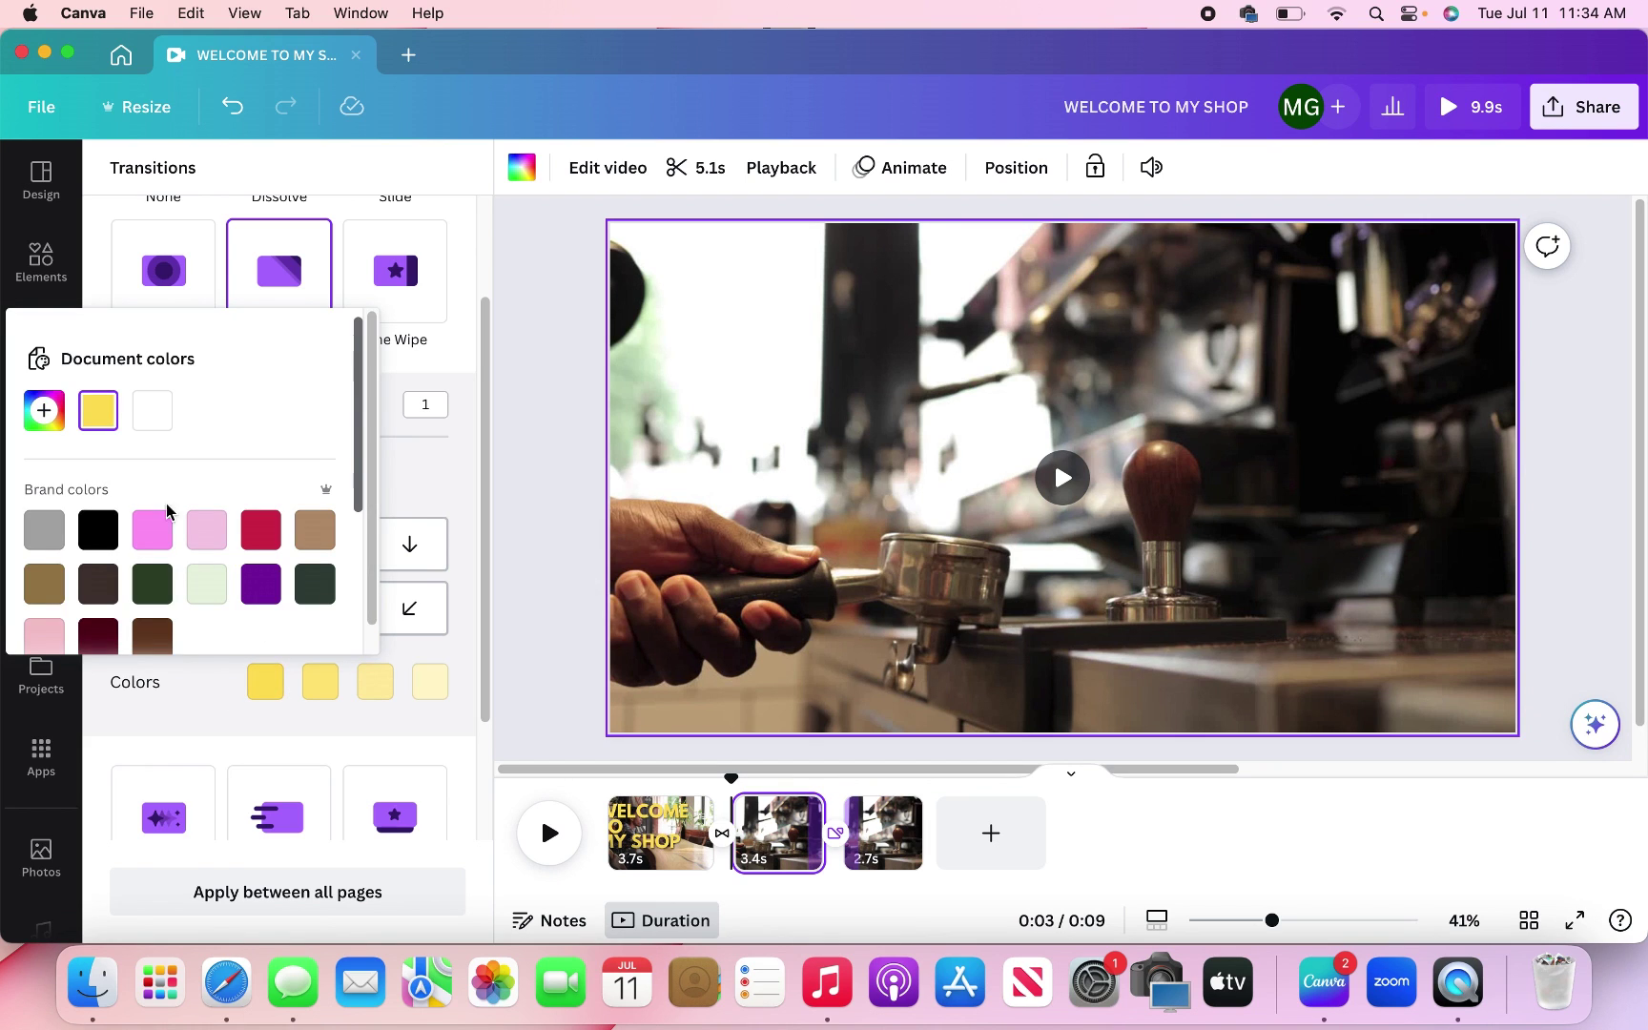
click(153, 419)
click(416, 464)
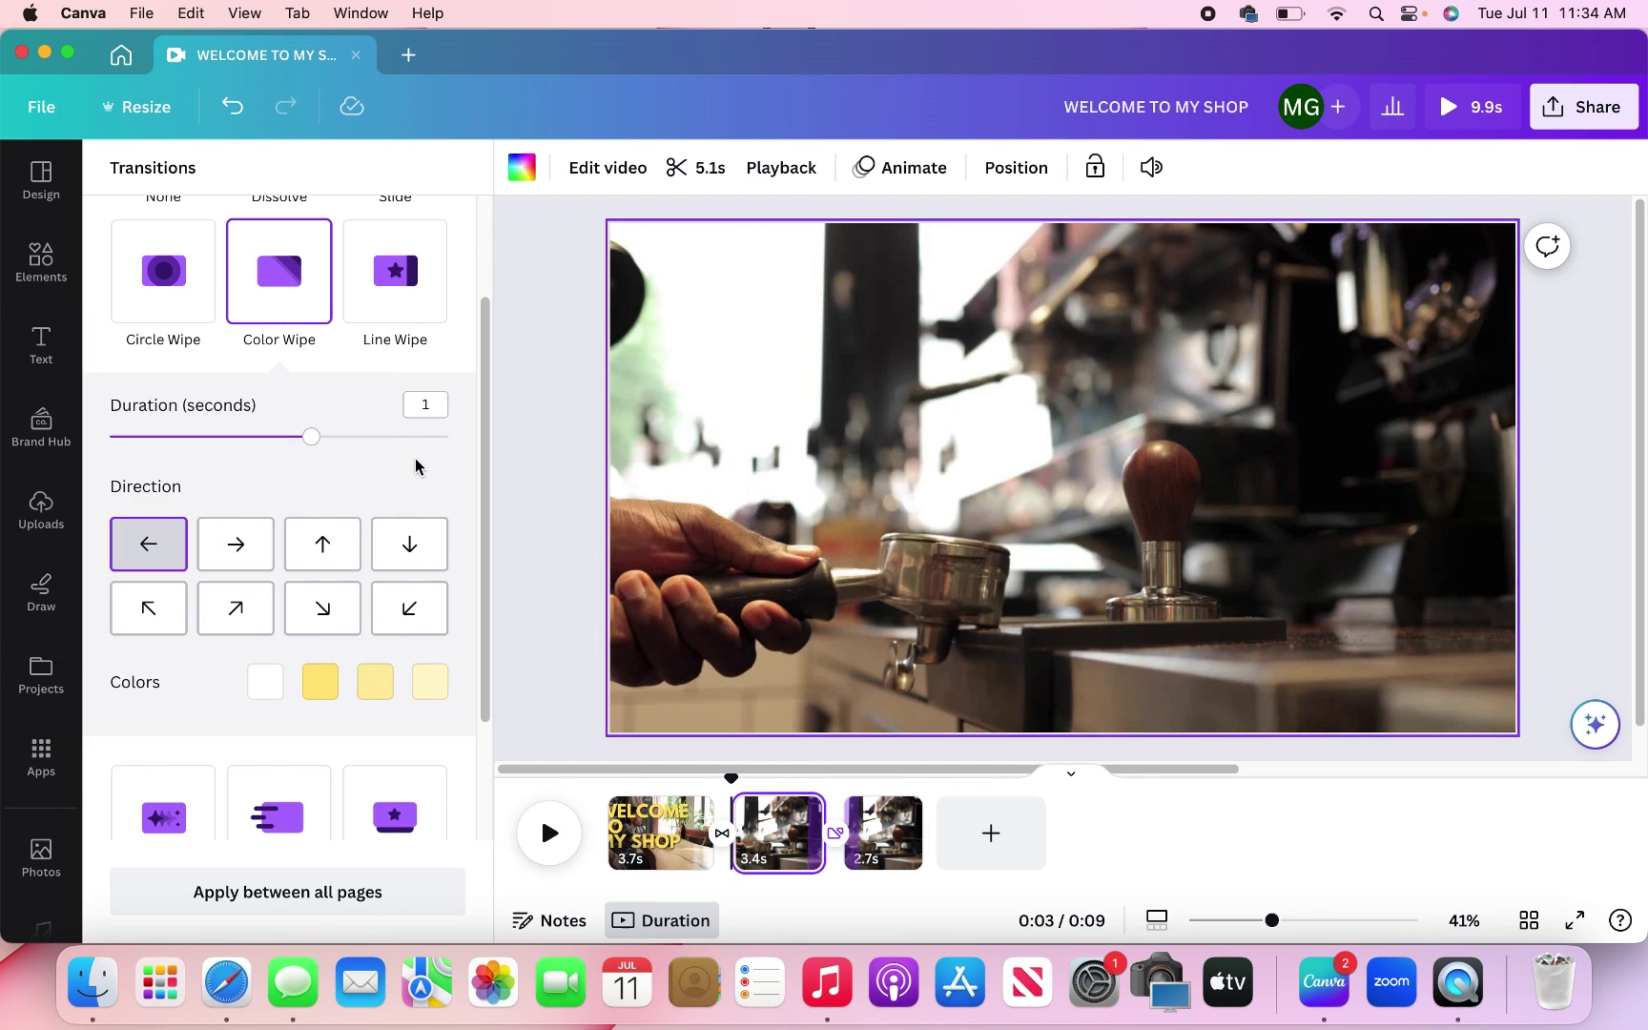
Set the wipe direction to up-right and its duration to 0.7 seconds, then preview.
click(251, 553)
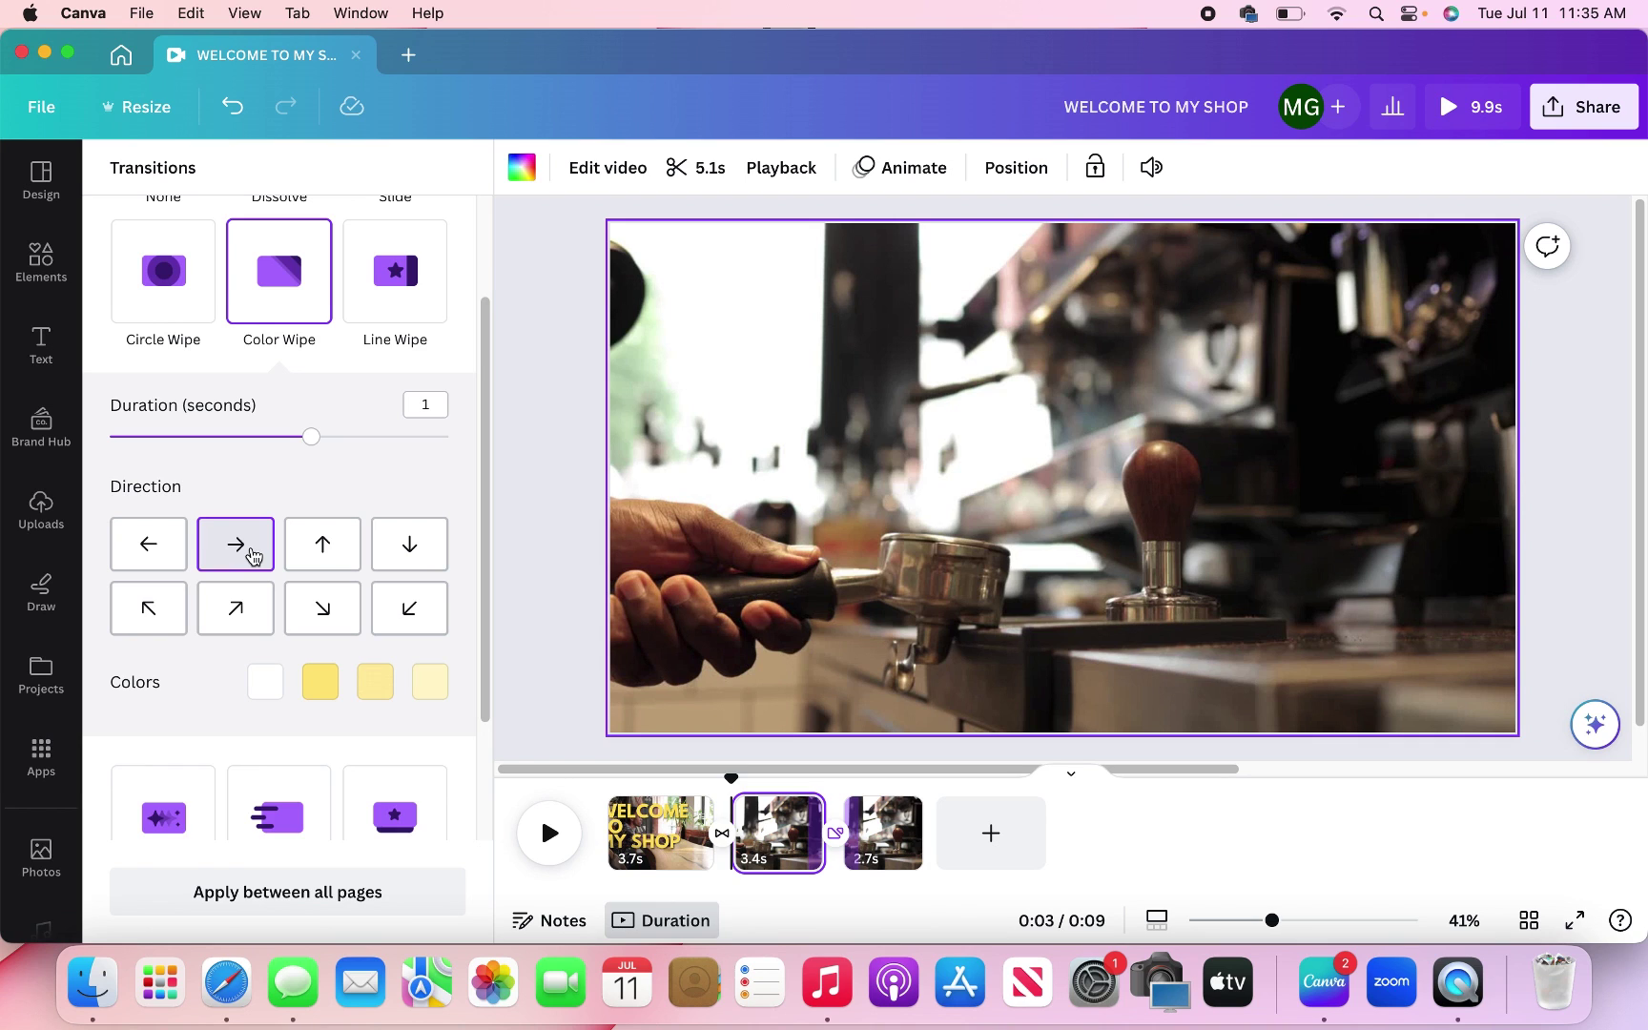
click(325, 544)
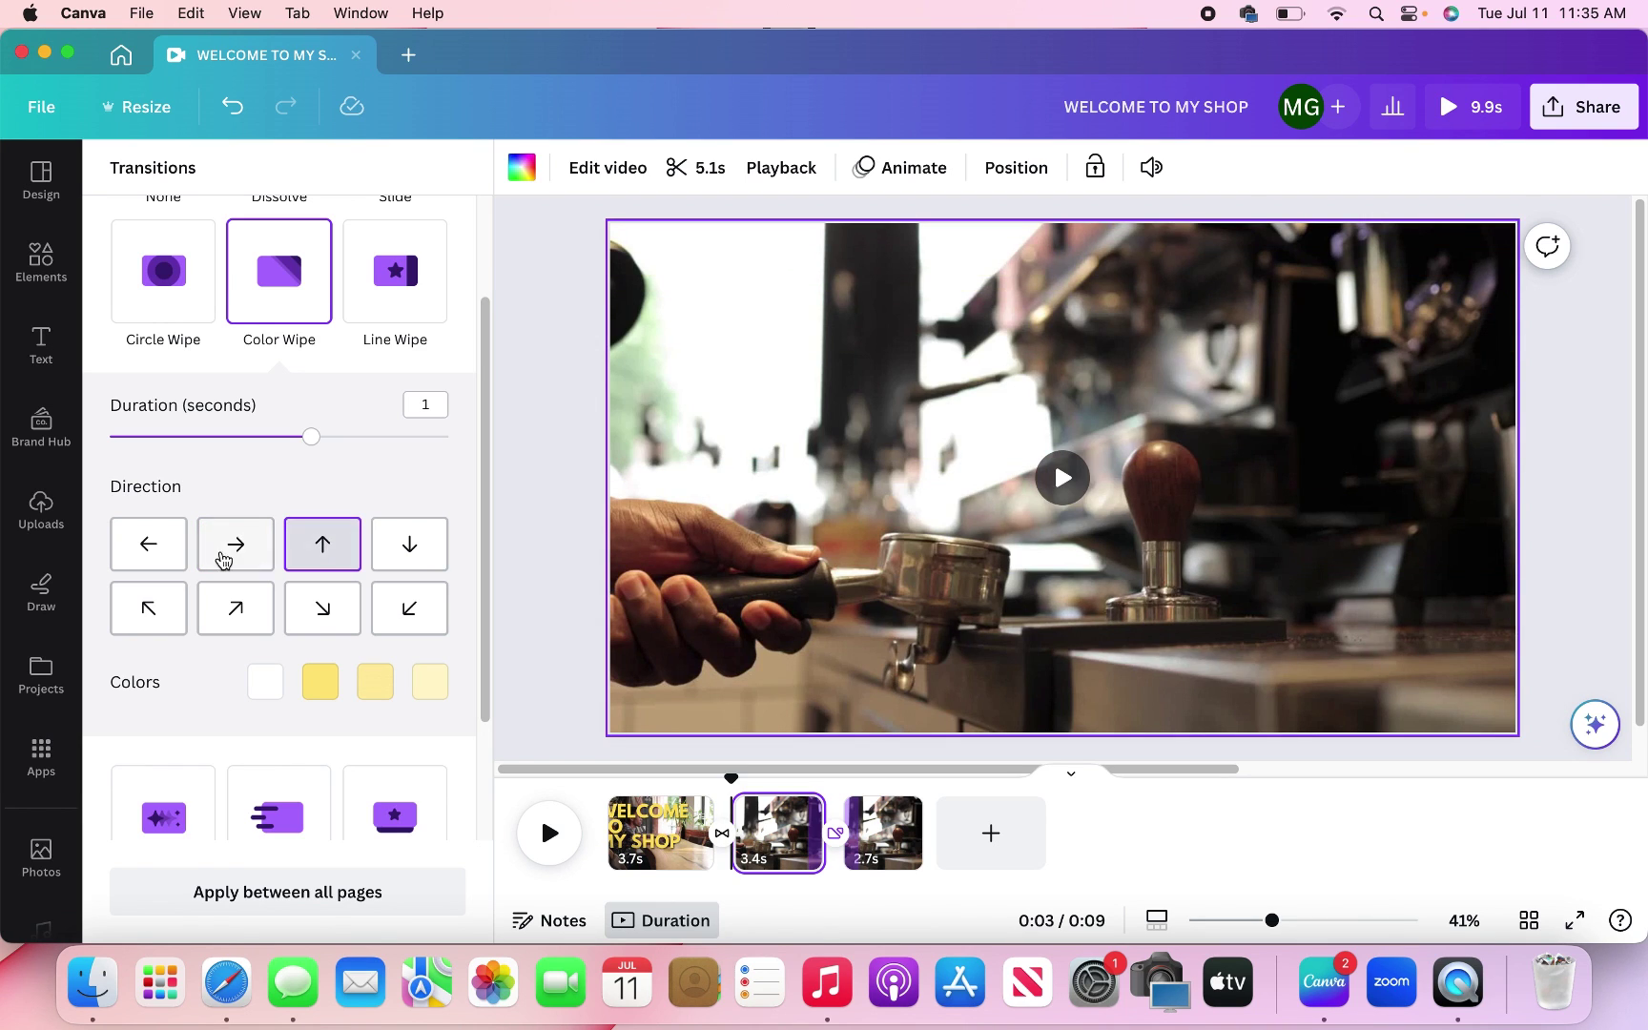
click(237, 626)
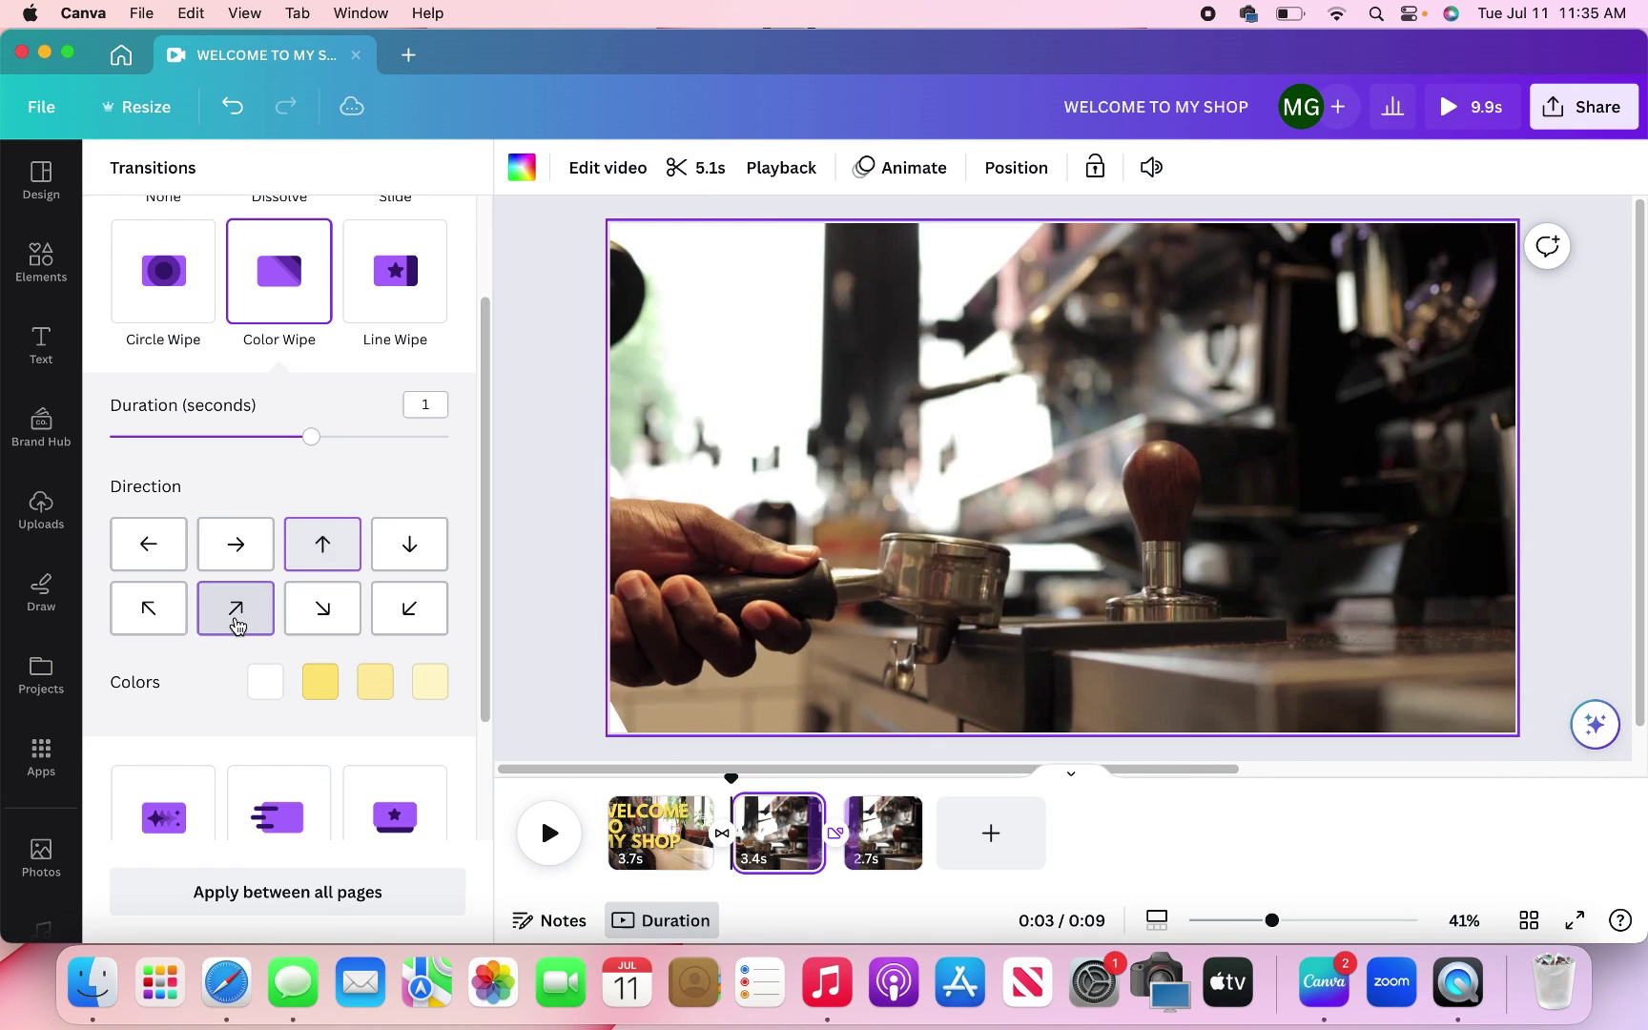
drag(311, 439, 244, 441)
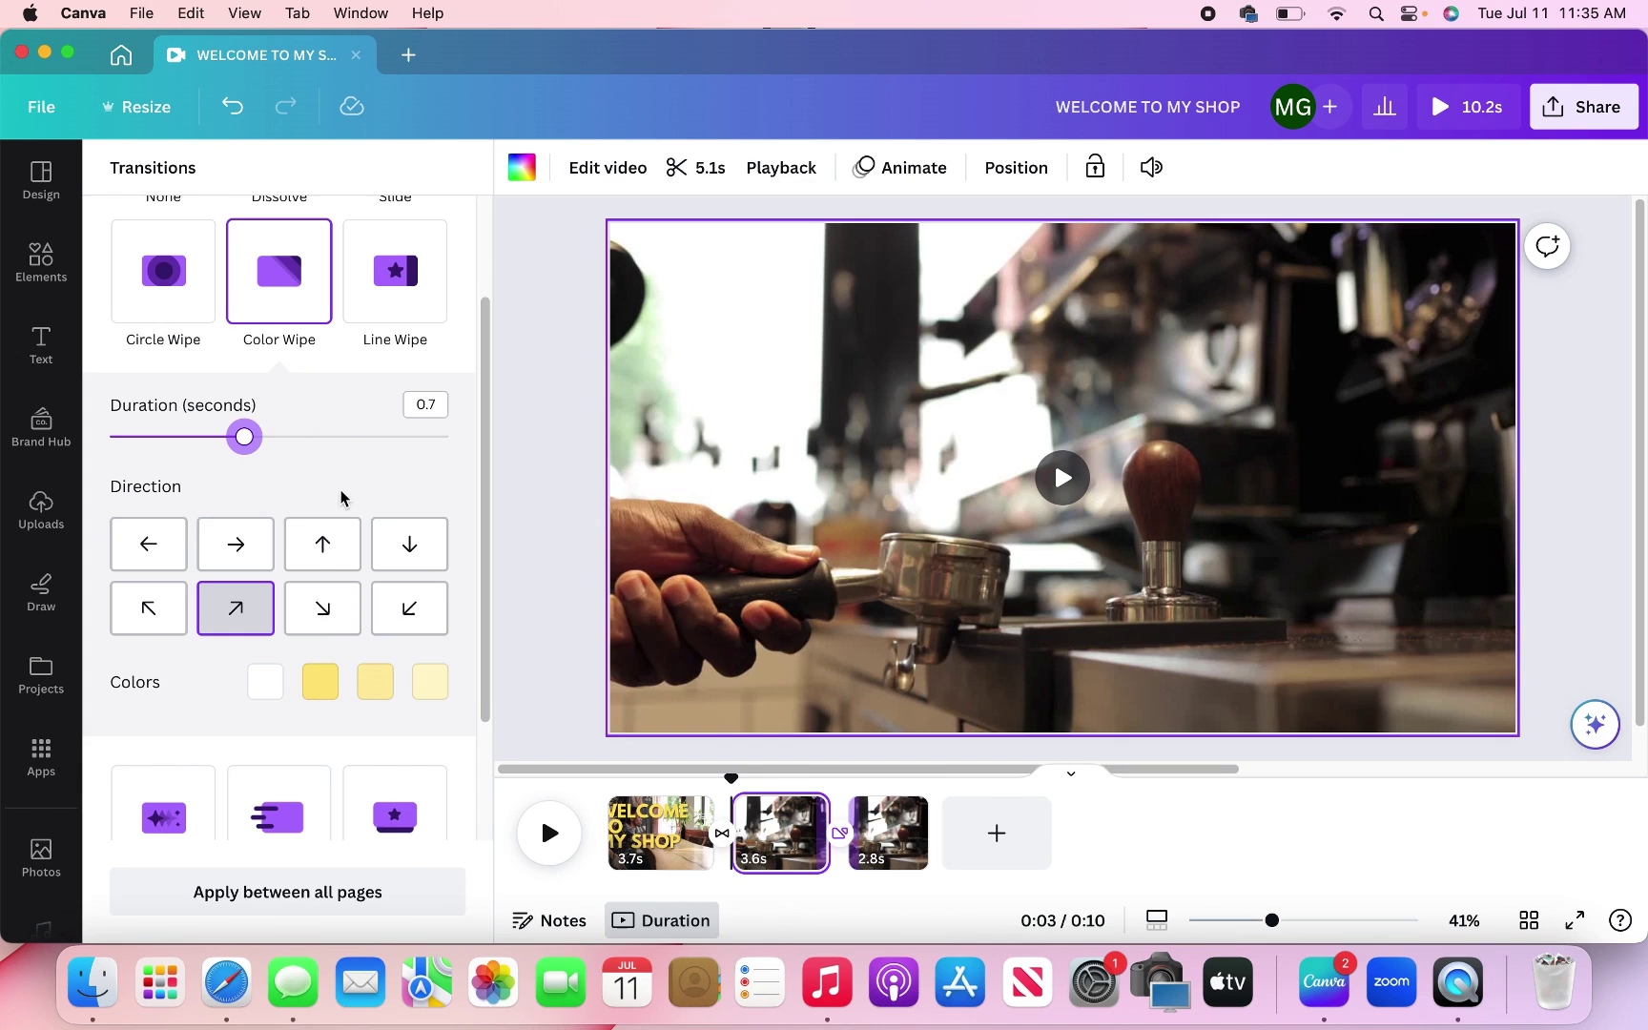
click(144, 835)
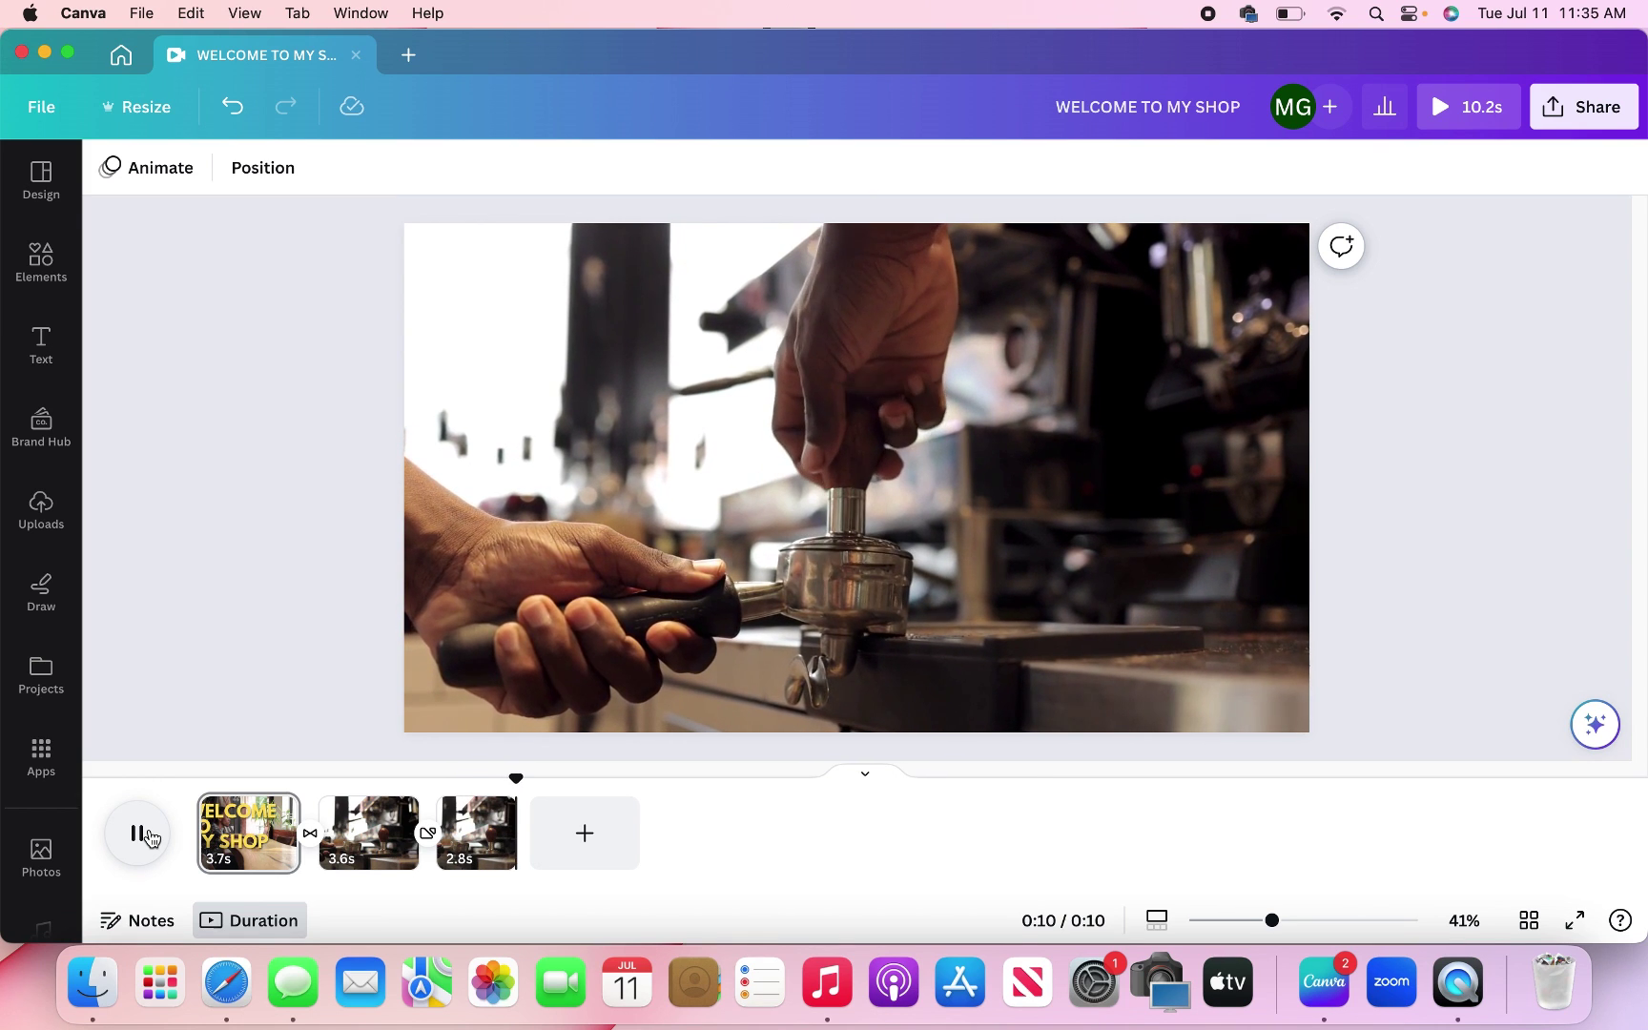
Add a new page 4 with the Black Modern Minimal Beauty Vlog Youtube Intro template.
key(super+Return)
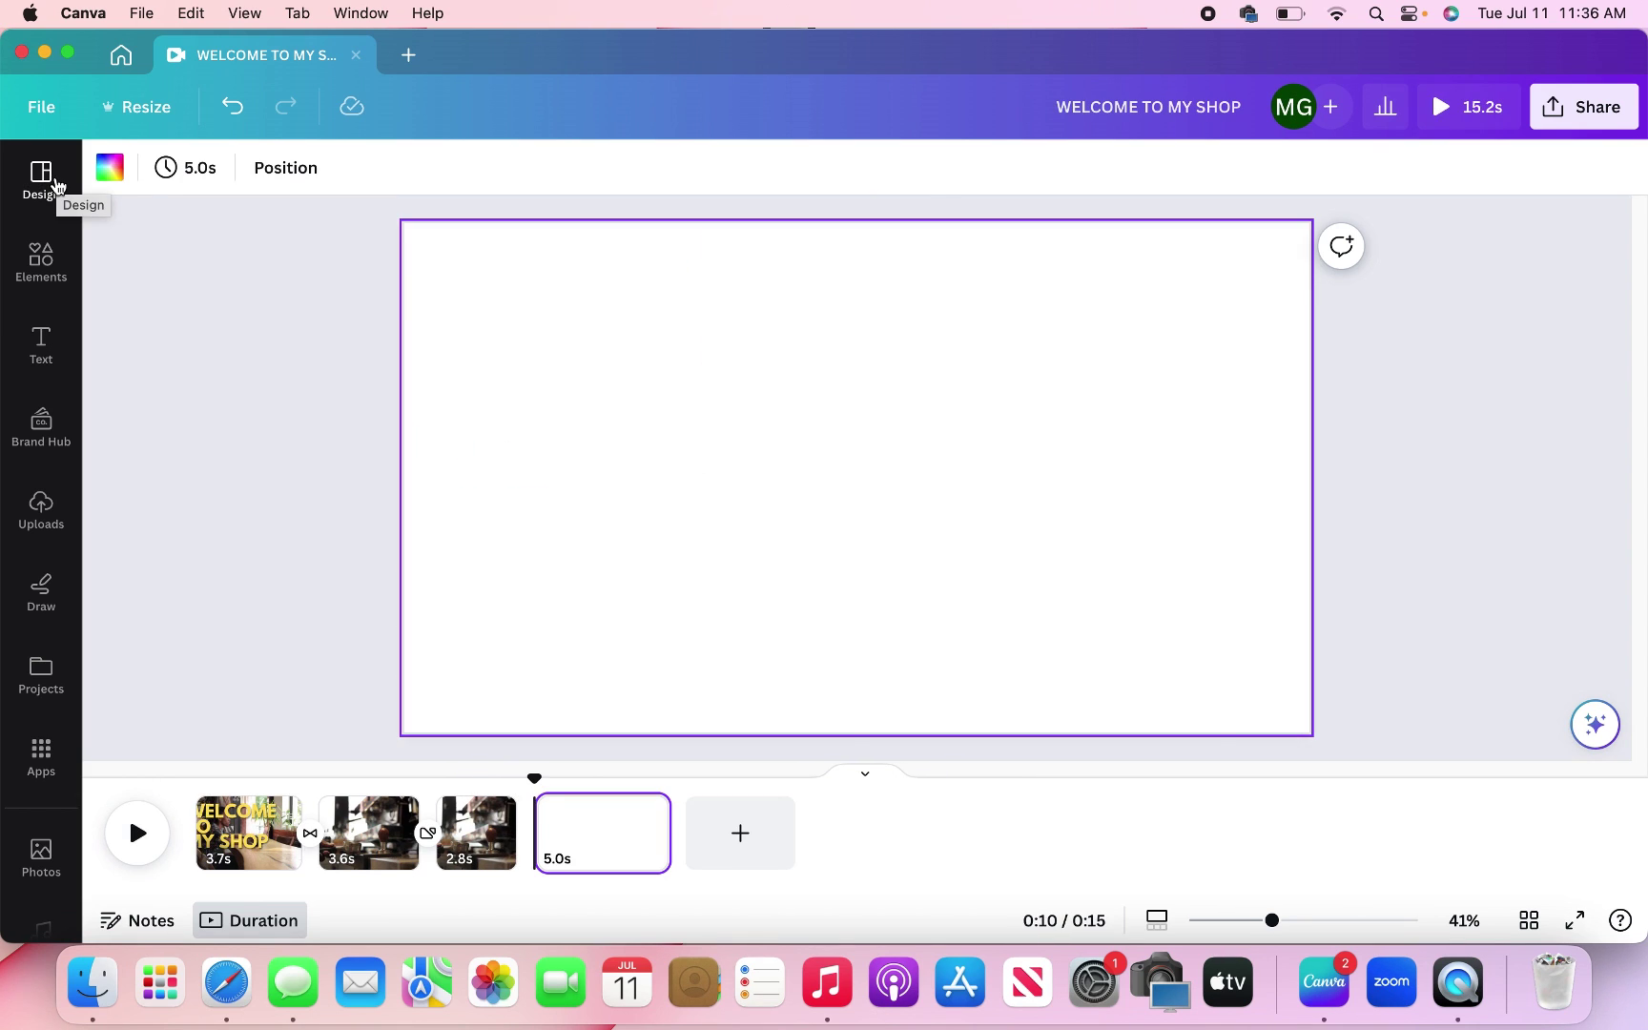
click(54, 183)
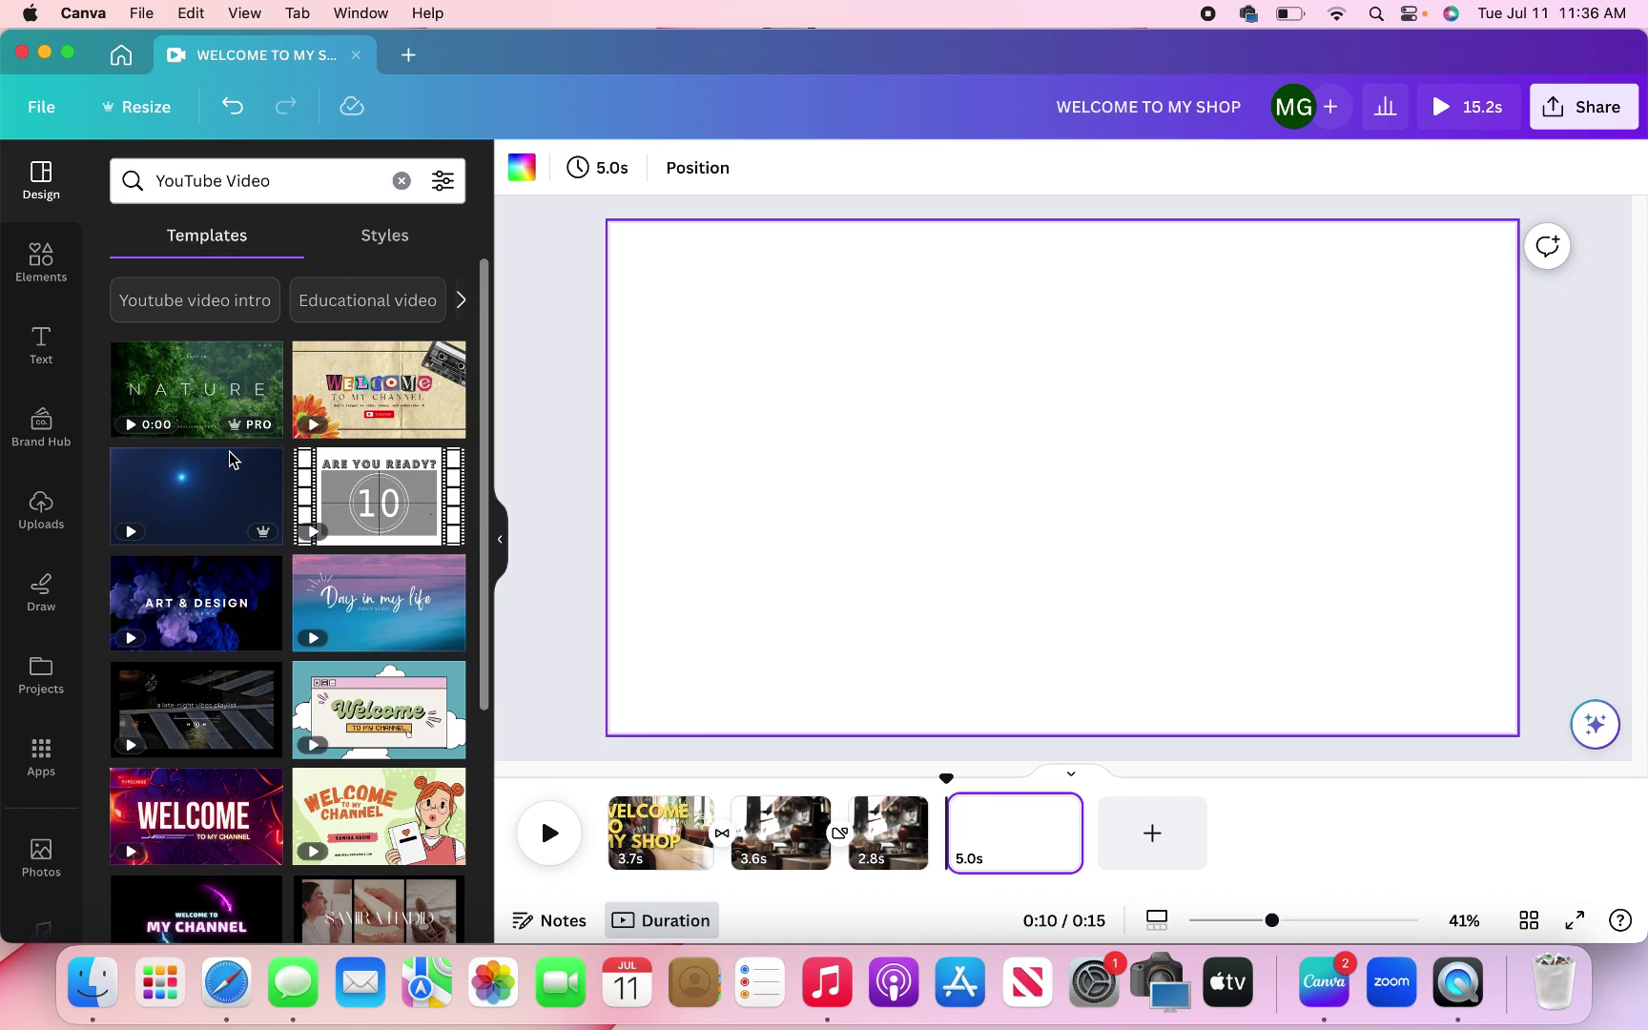
mouse_move(396, 535)
mouse_move(400, 570)
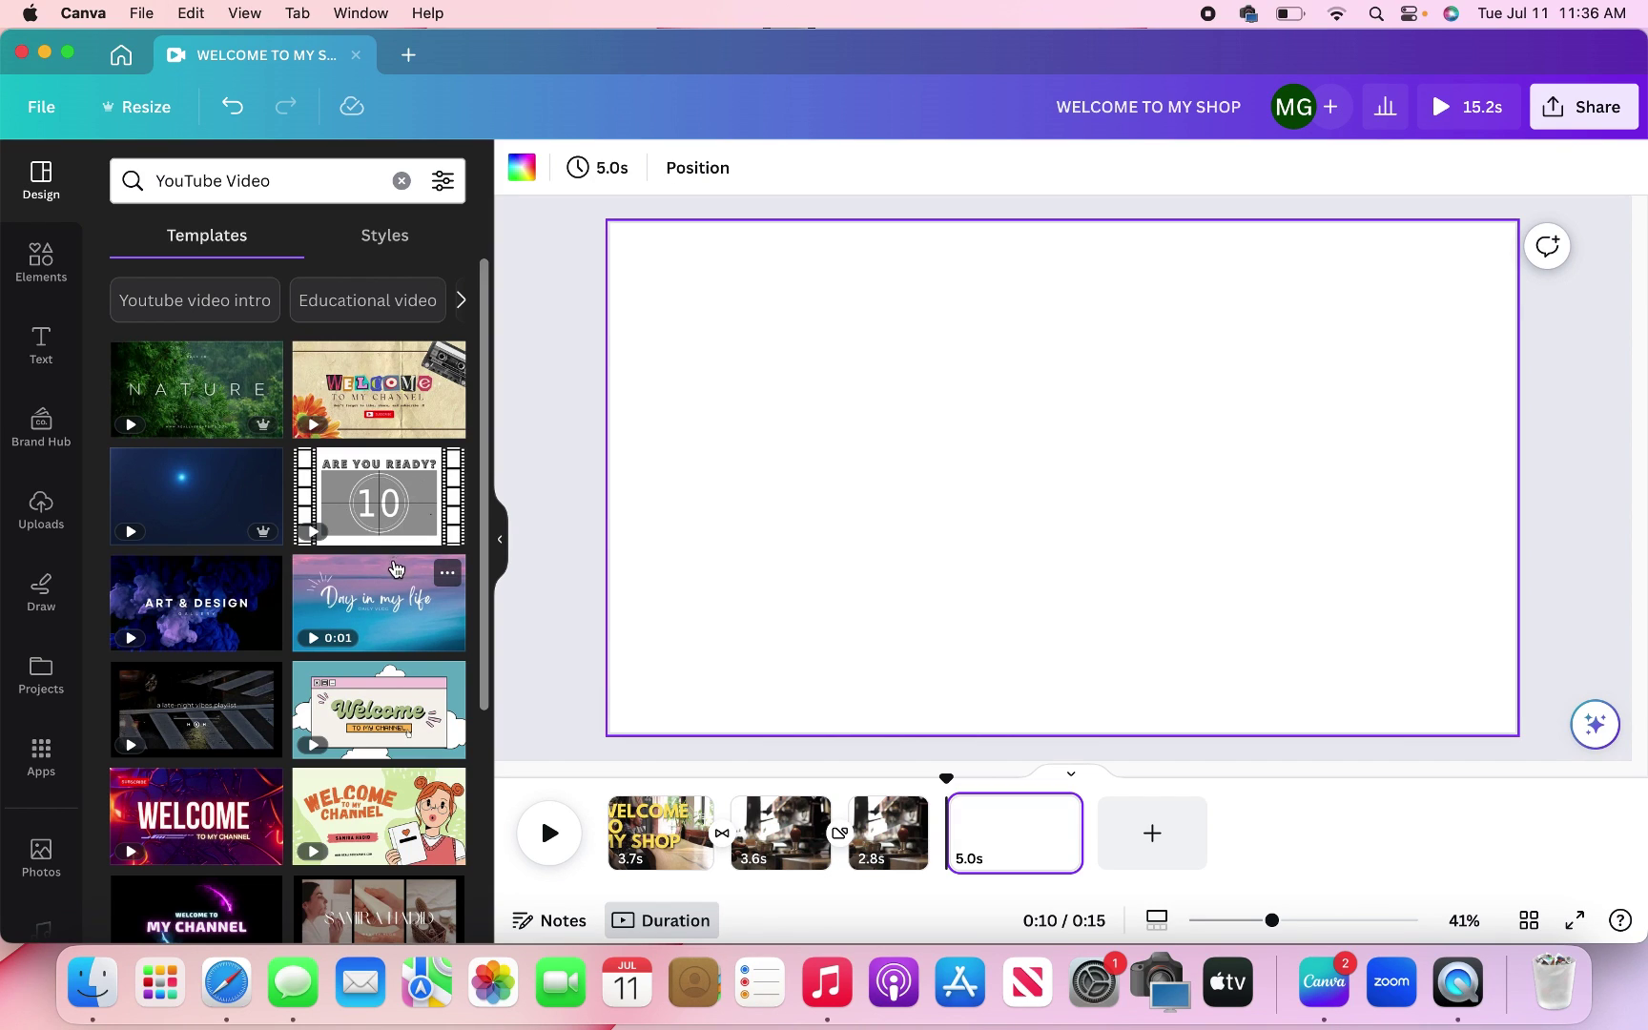
scroll(367, 603, down, 1)
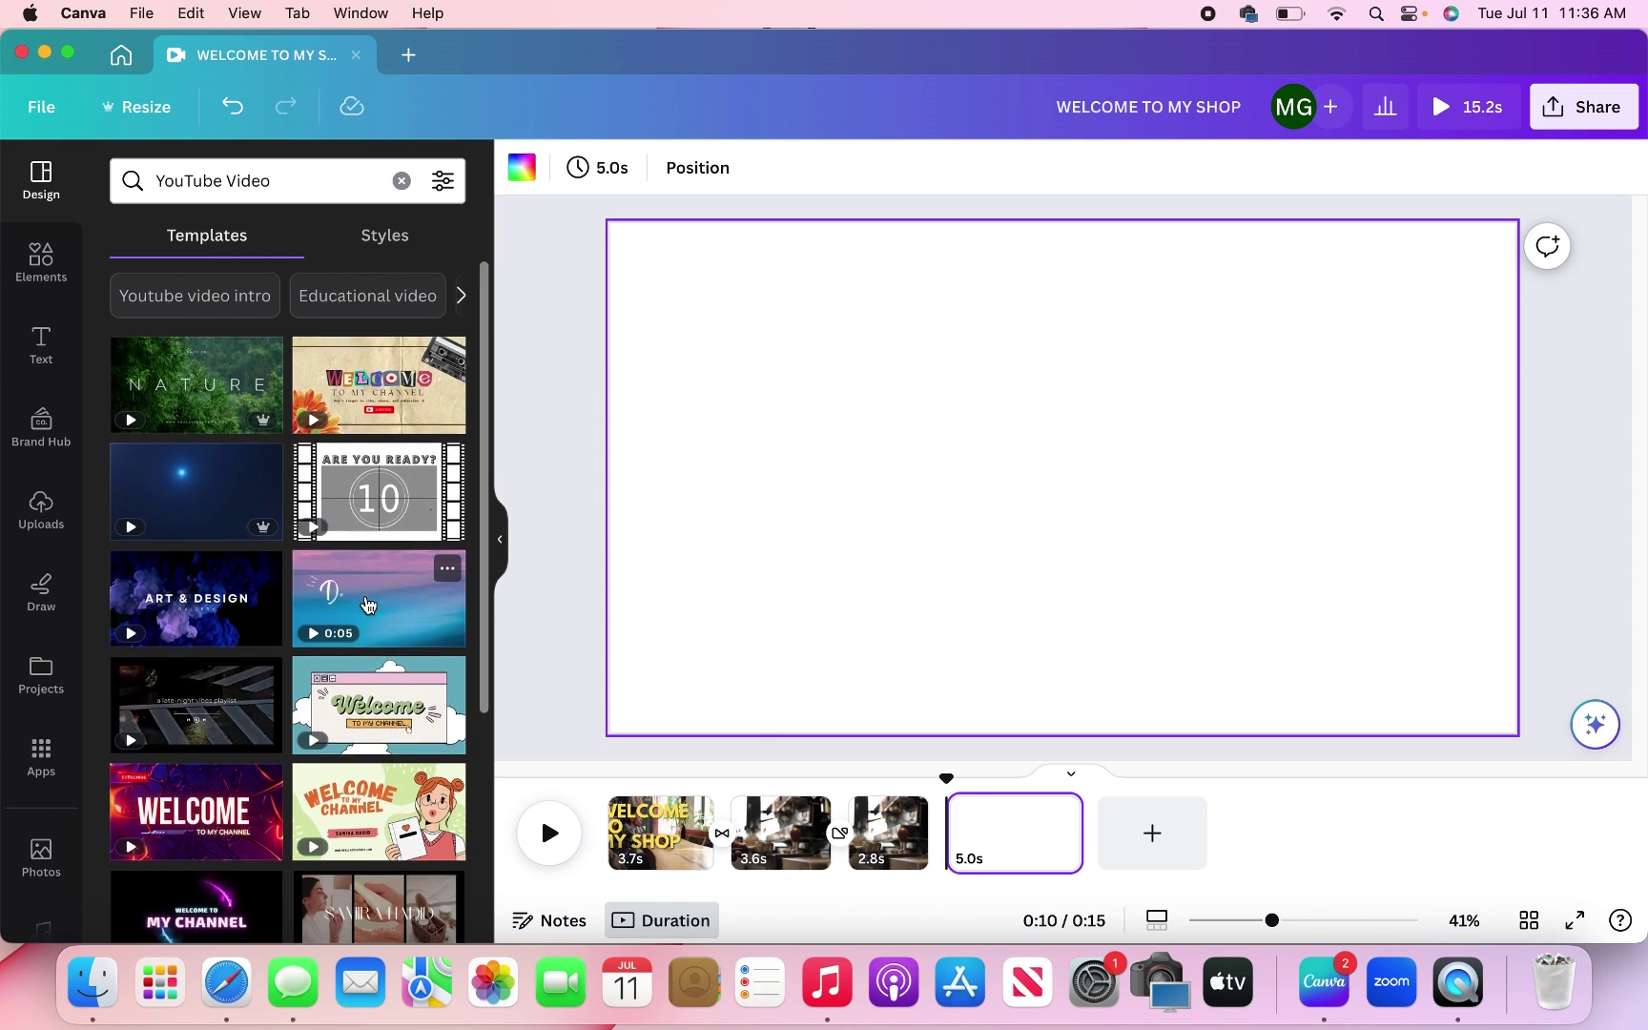
scroll(367, 604, down, 5)
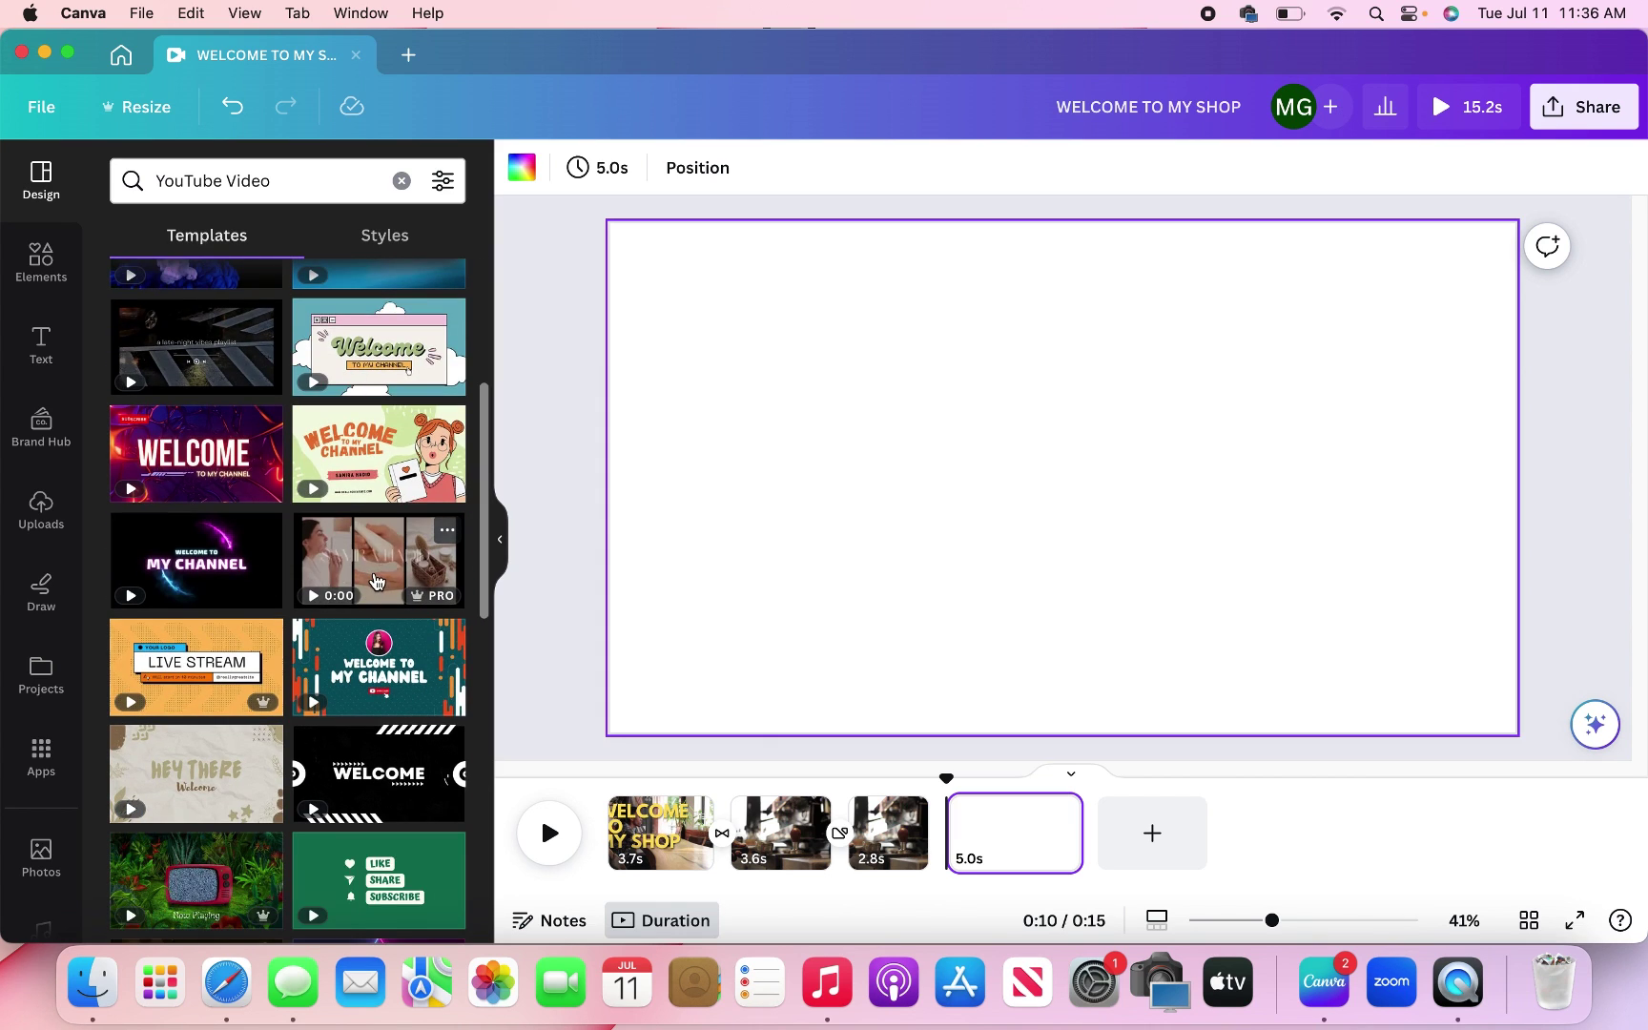
drag(377, 582, 616, 522)
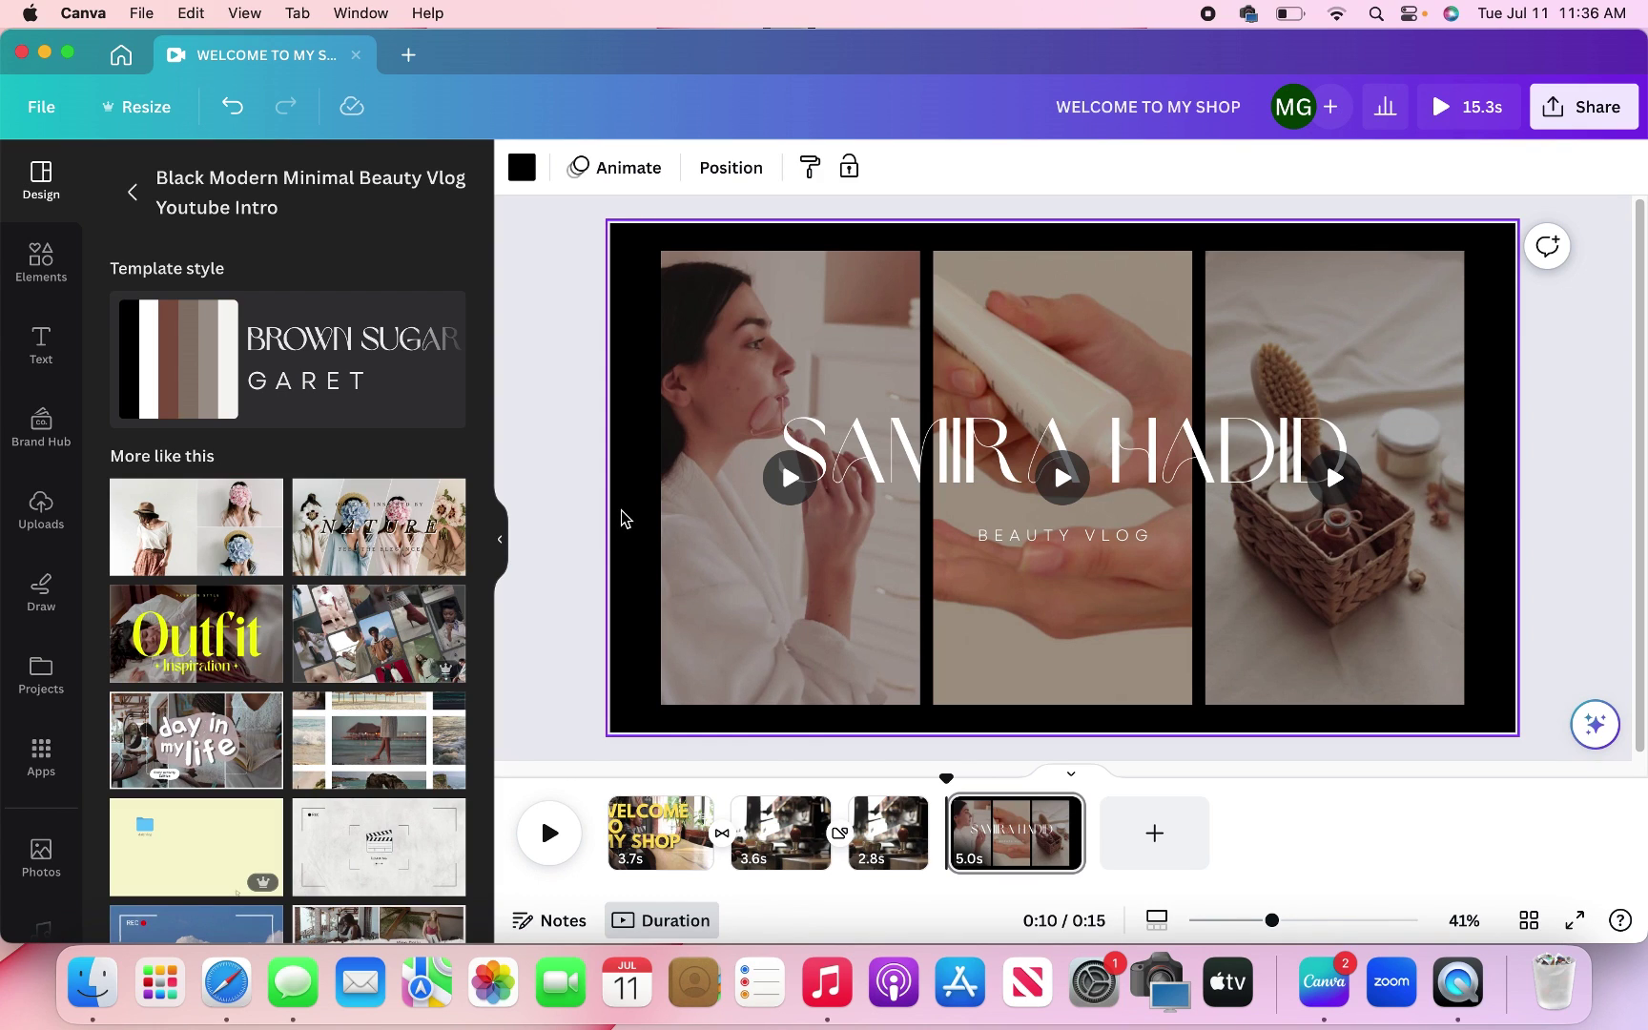
Browse further down the template list.
mouse_move(410, 558)
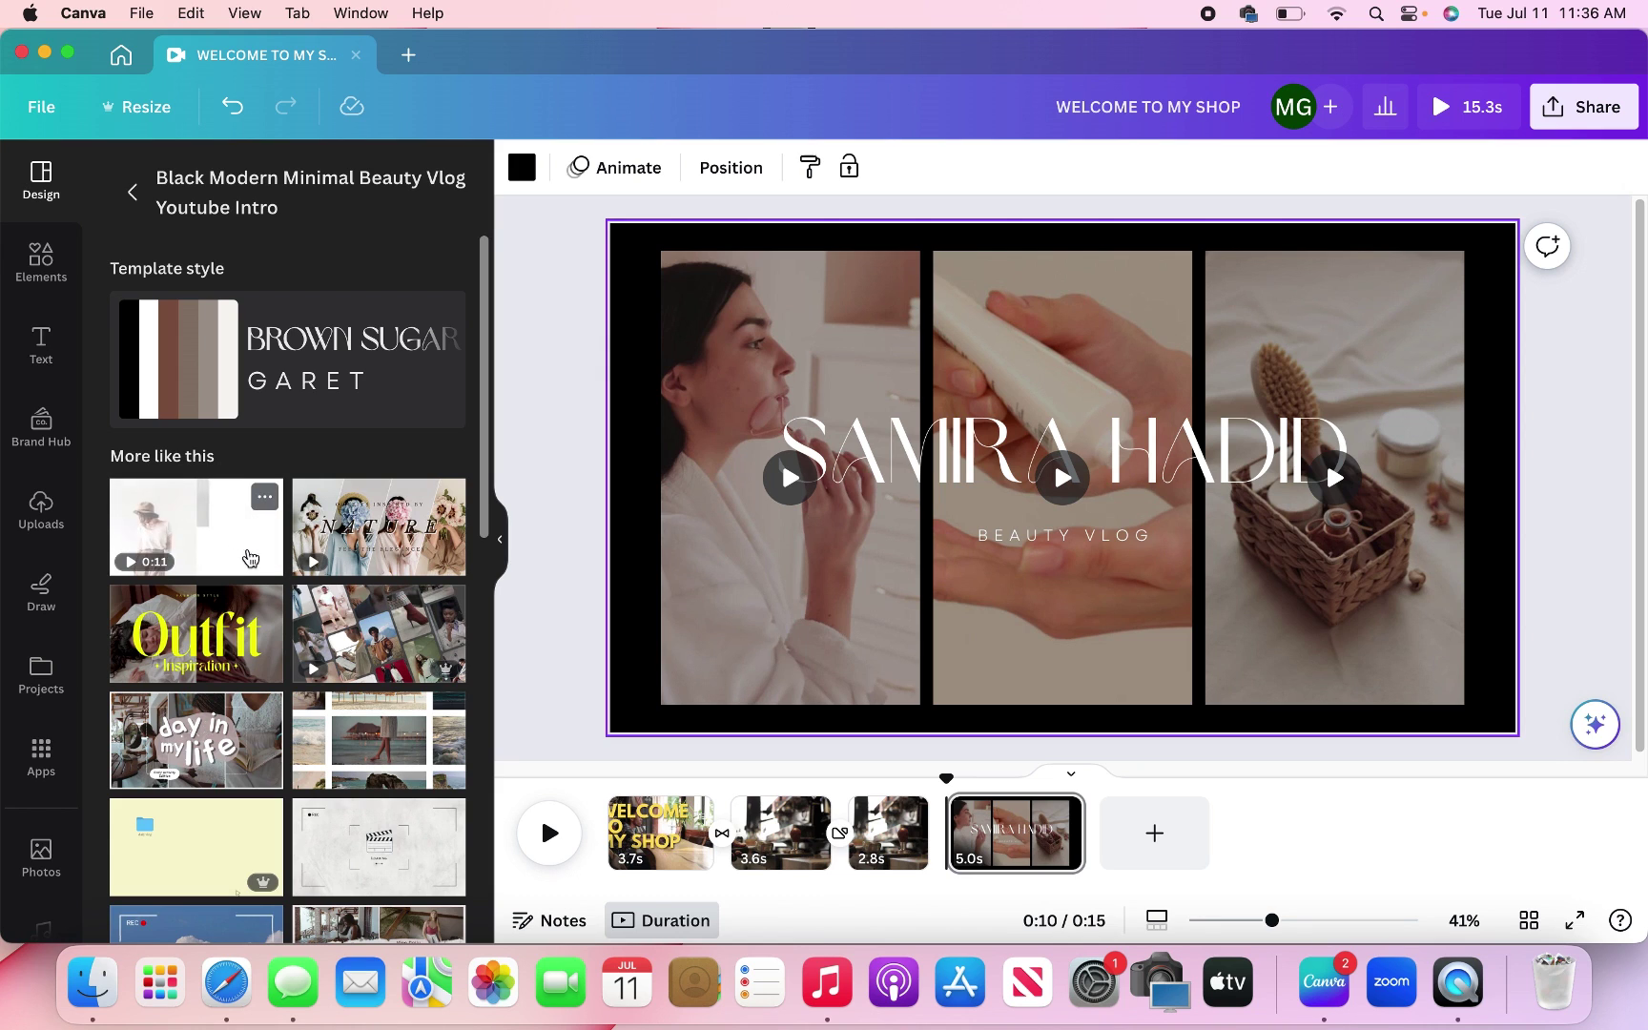
mouse_move(400, 661)
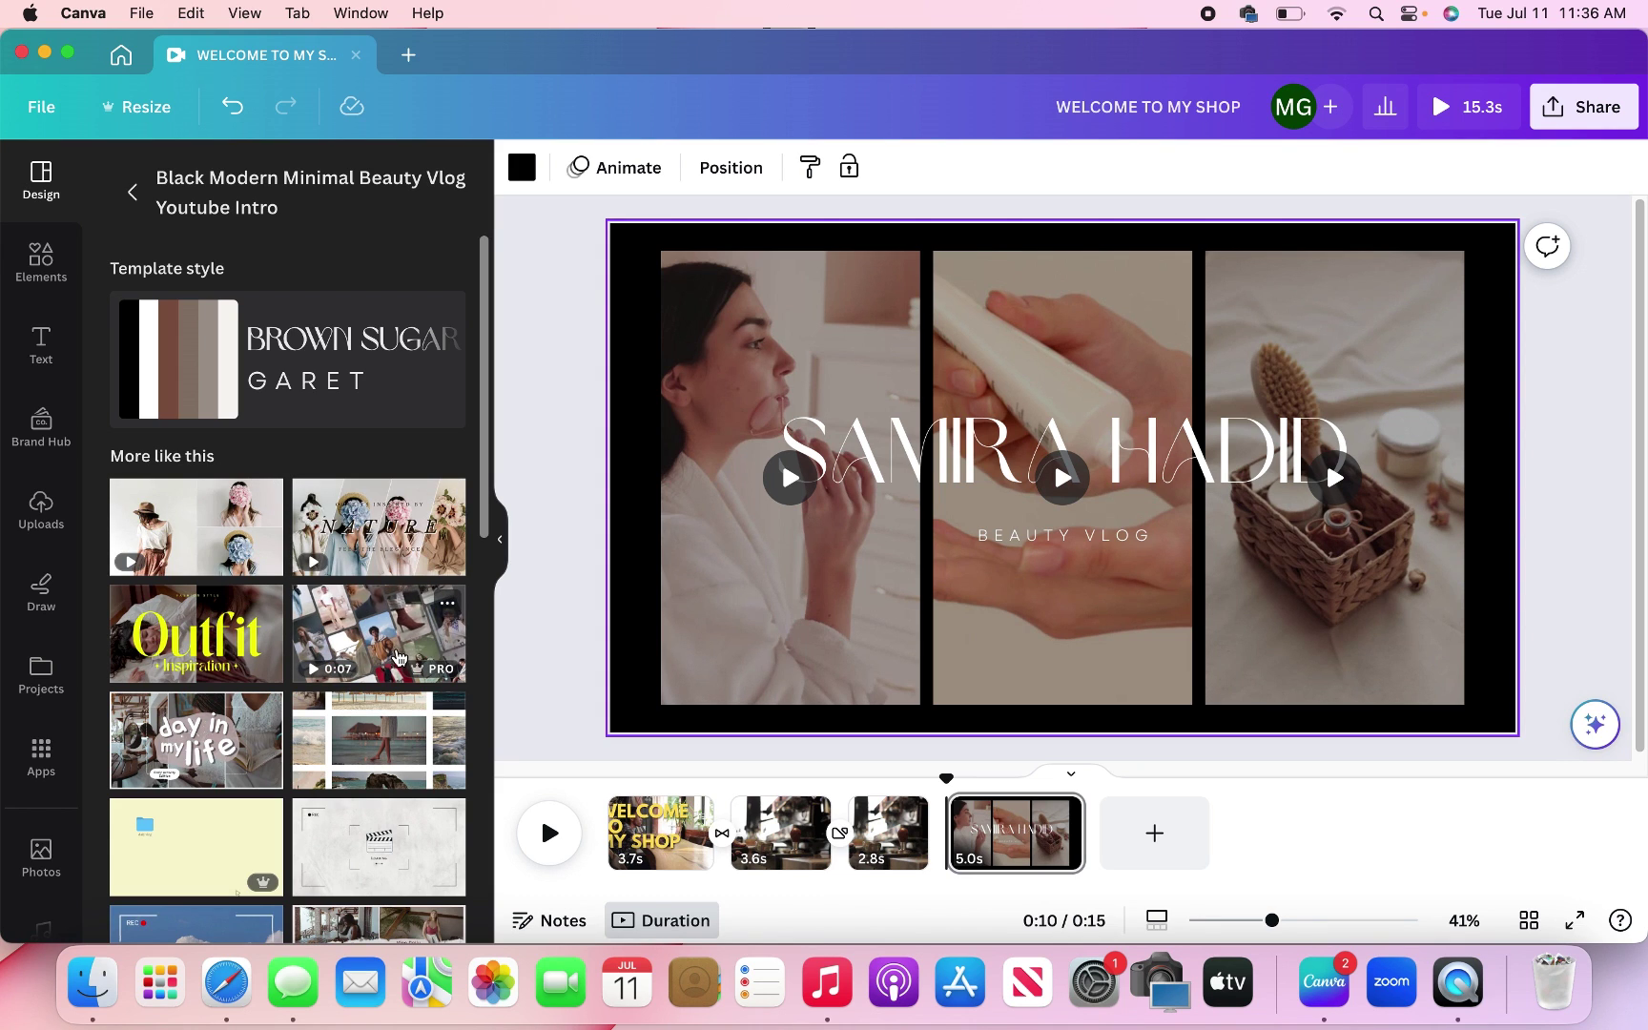
scroll(400, 660, down, 1)
scroll(399, 660, down, 10)
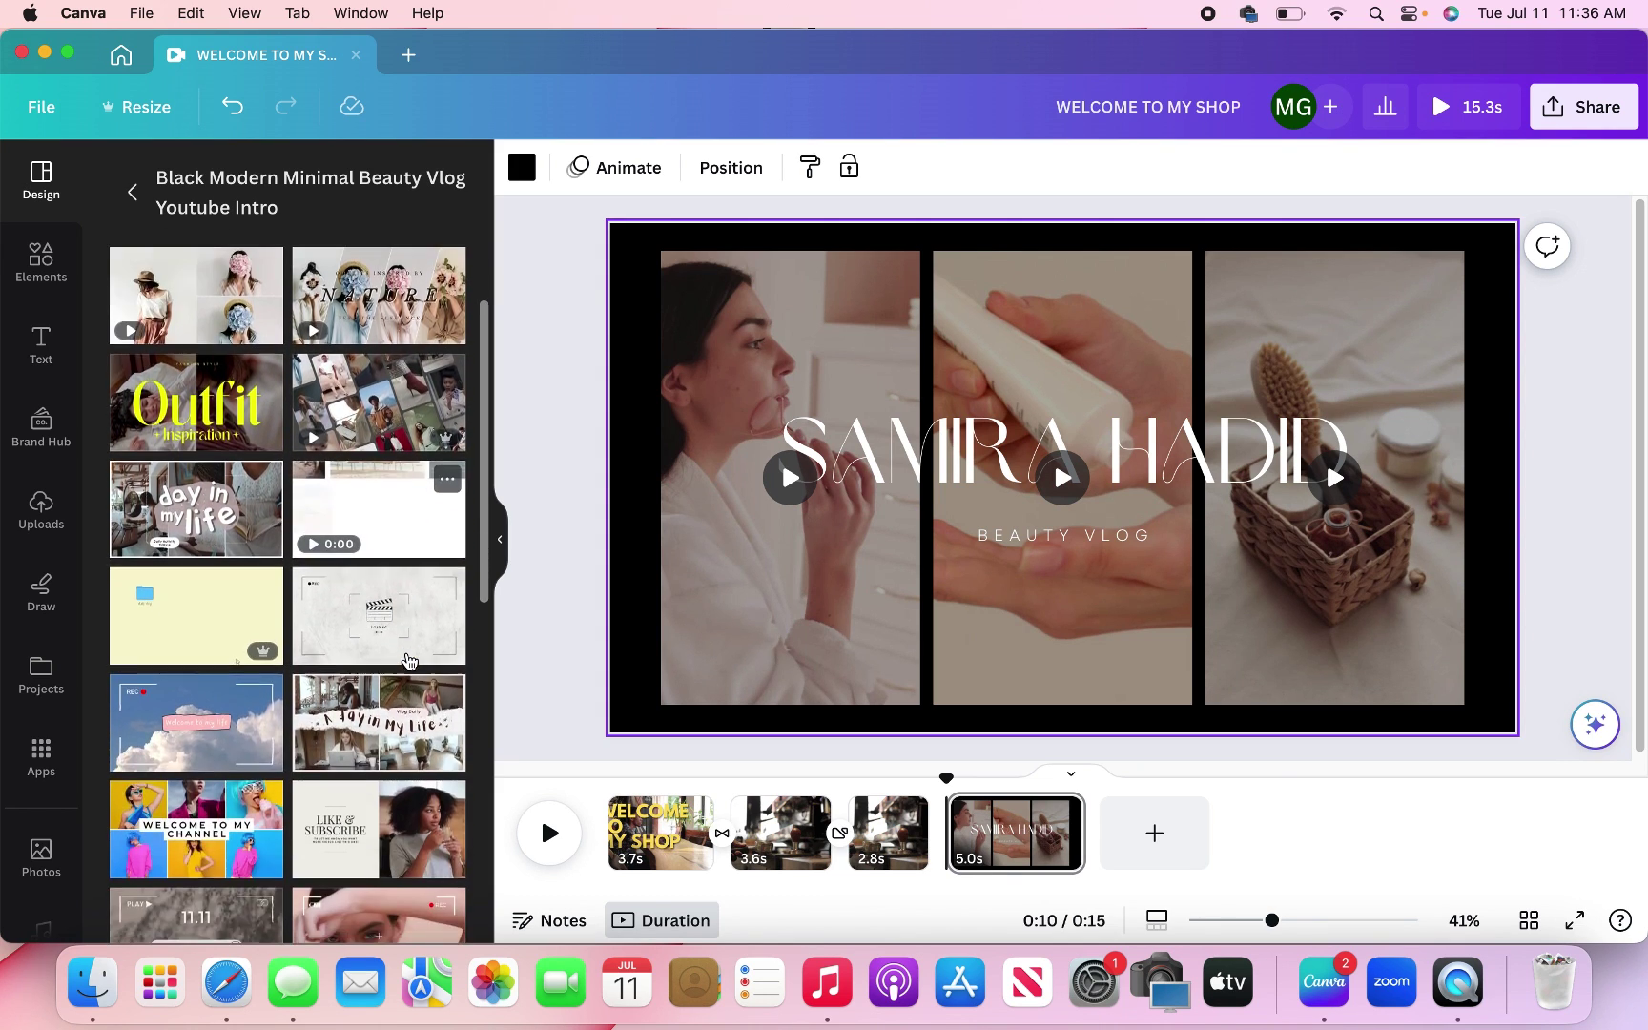
scroll(409, 661, down, 1)
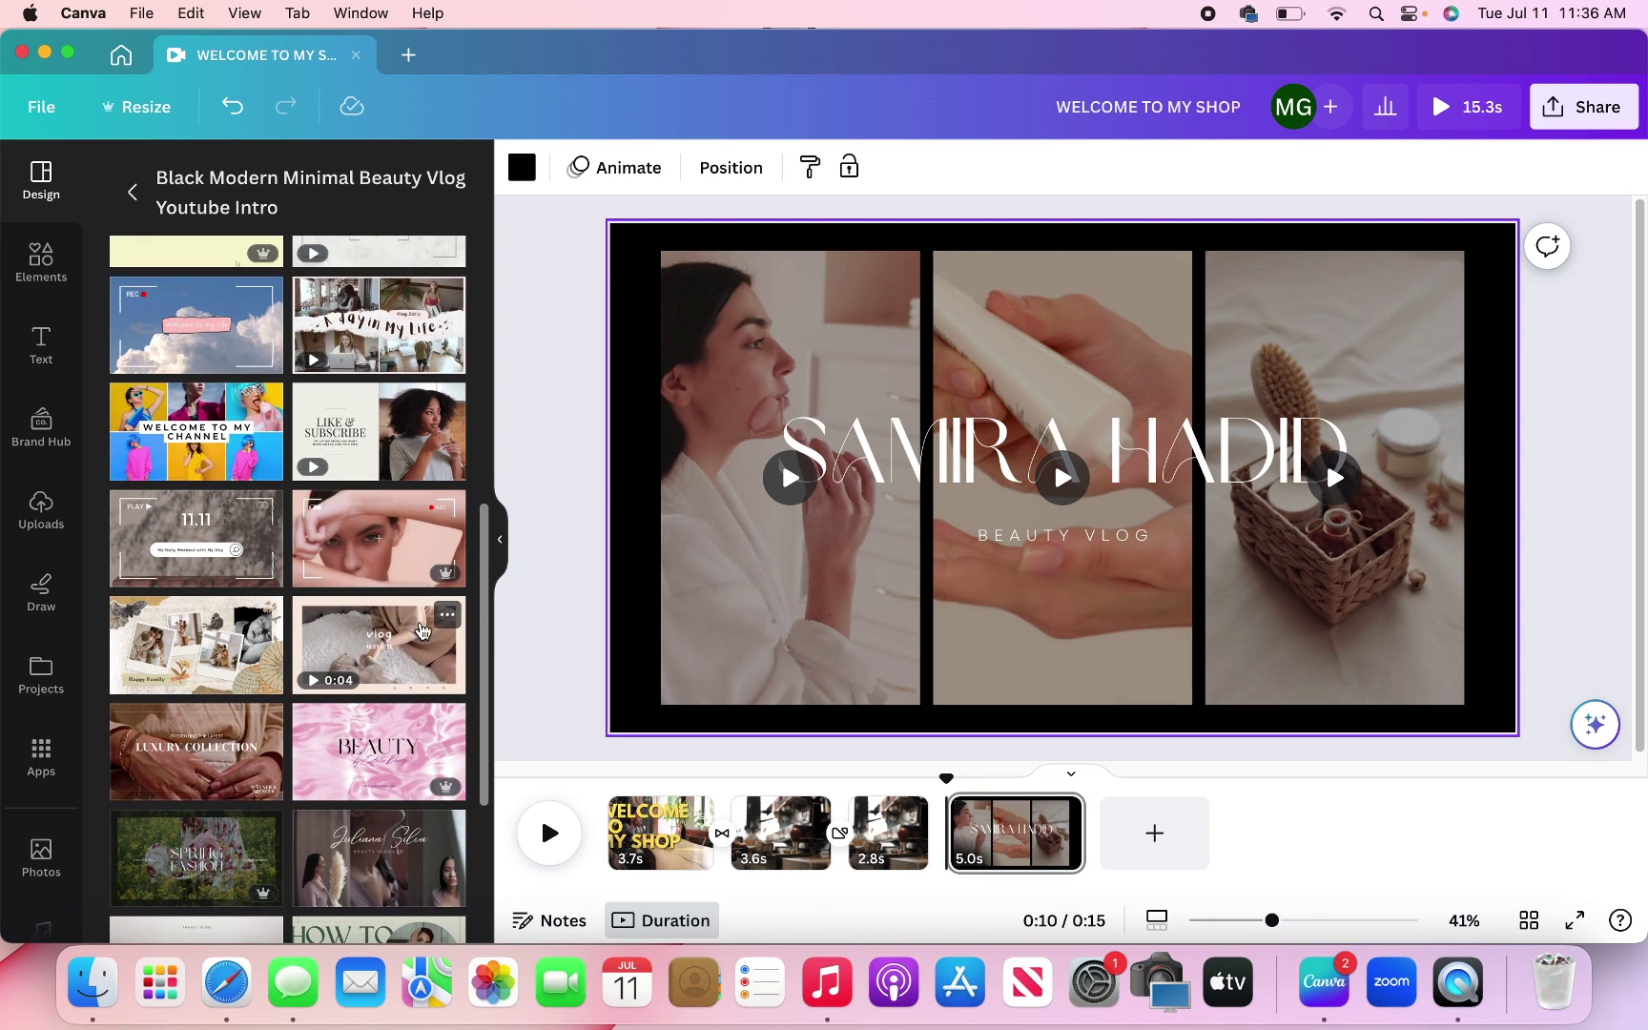
Delete the template's three clips, leaving empty frames.
click(717, 354)
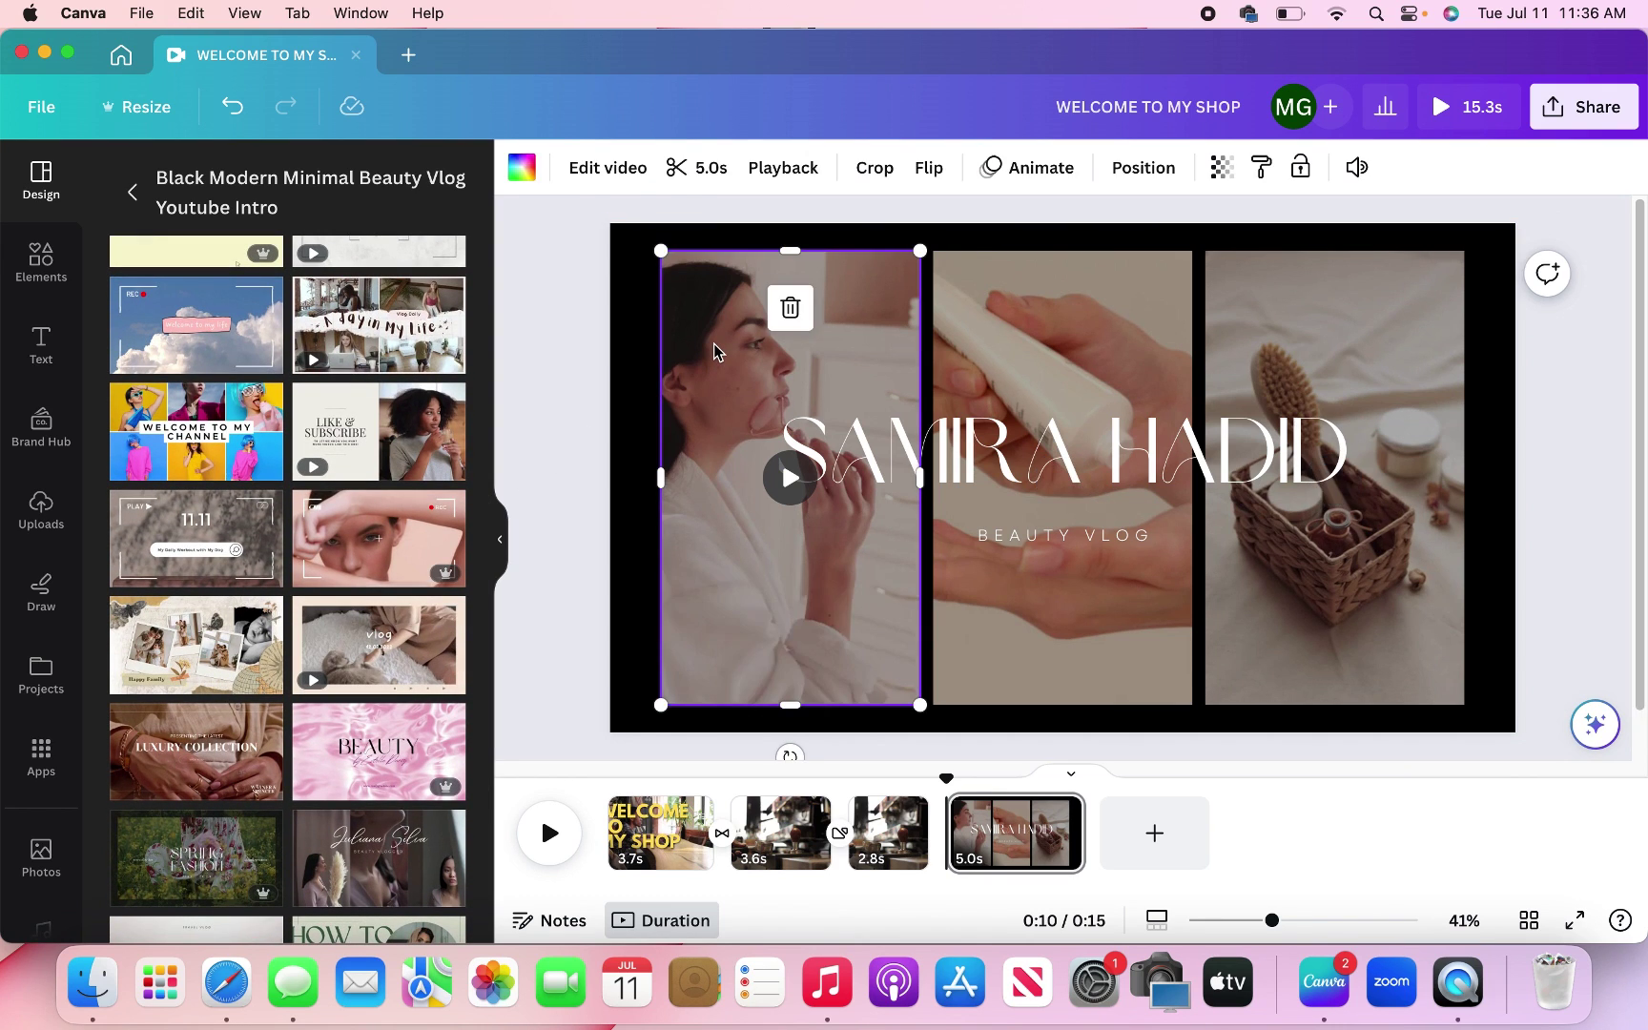
key(BackSpace)
click(1147, 322)
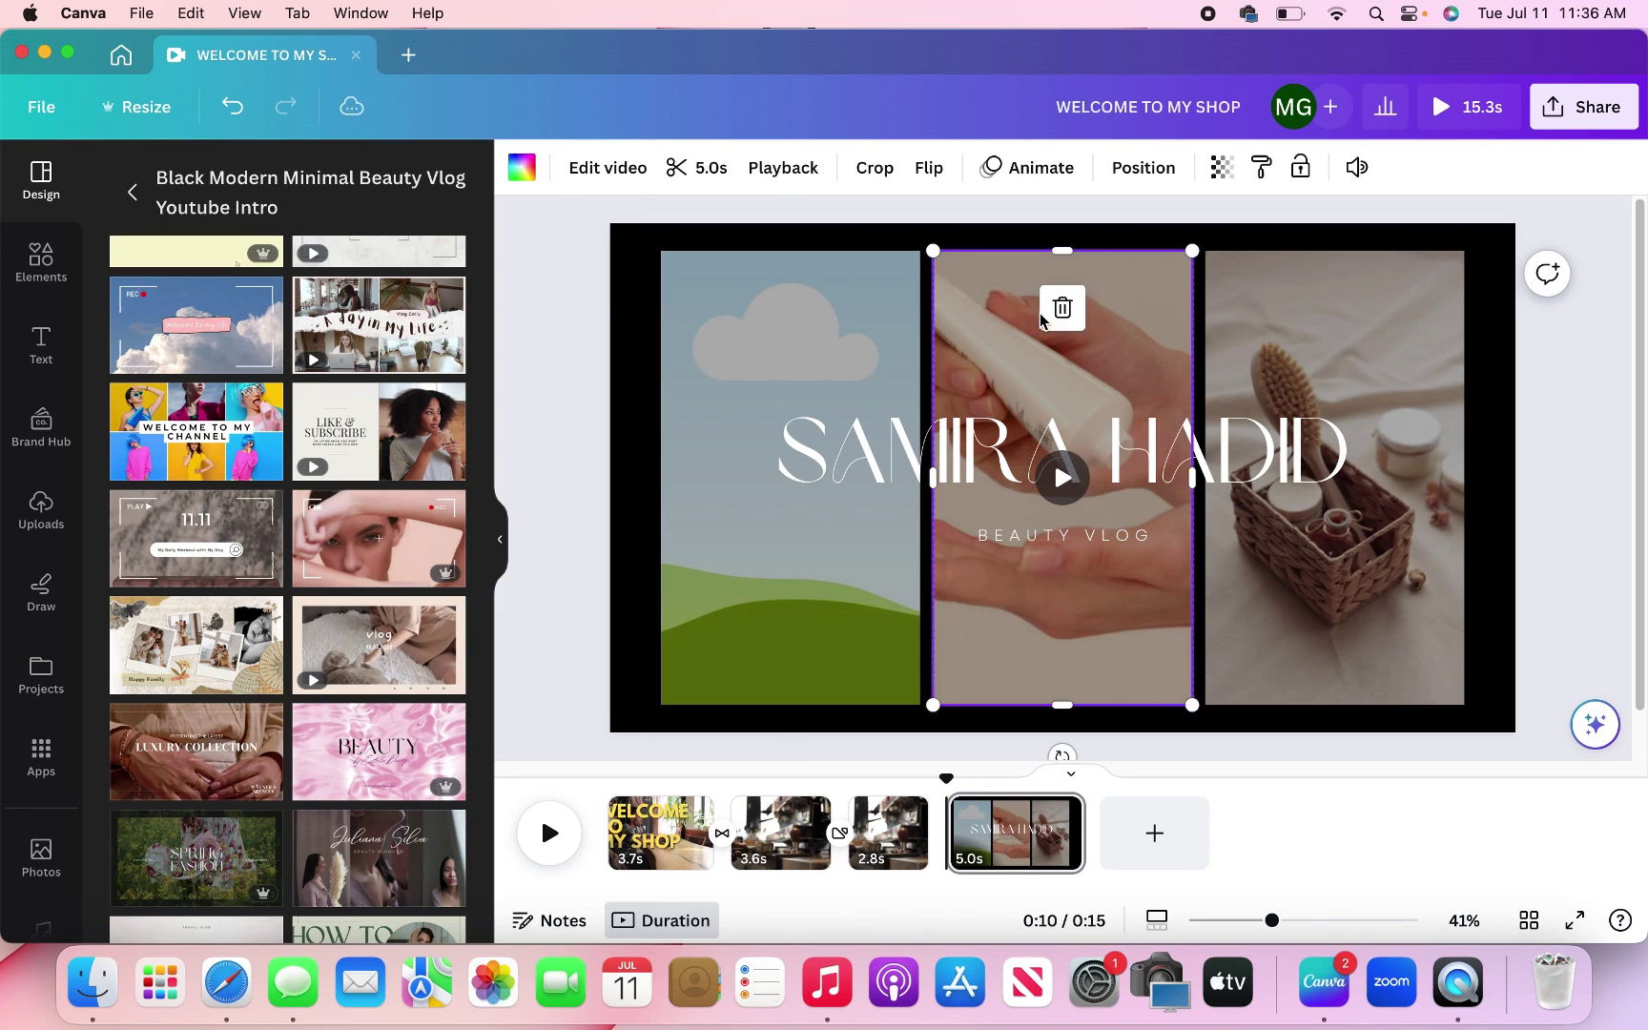
key(BackSpace)
click(1347, 323)
key(BackSpace)
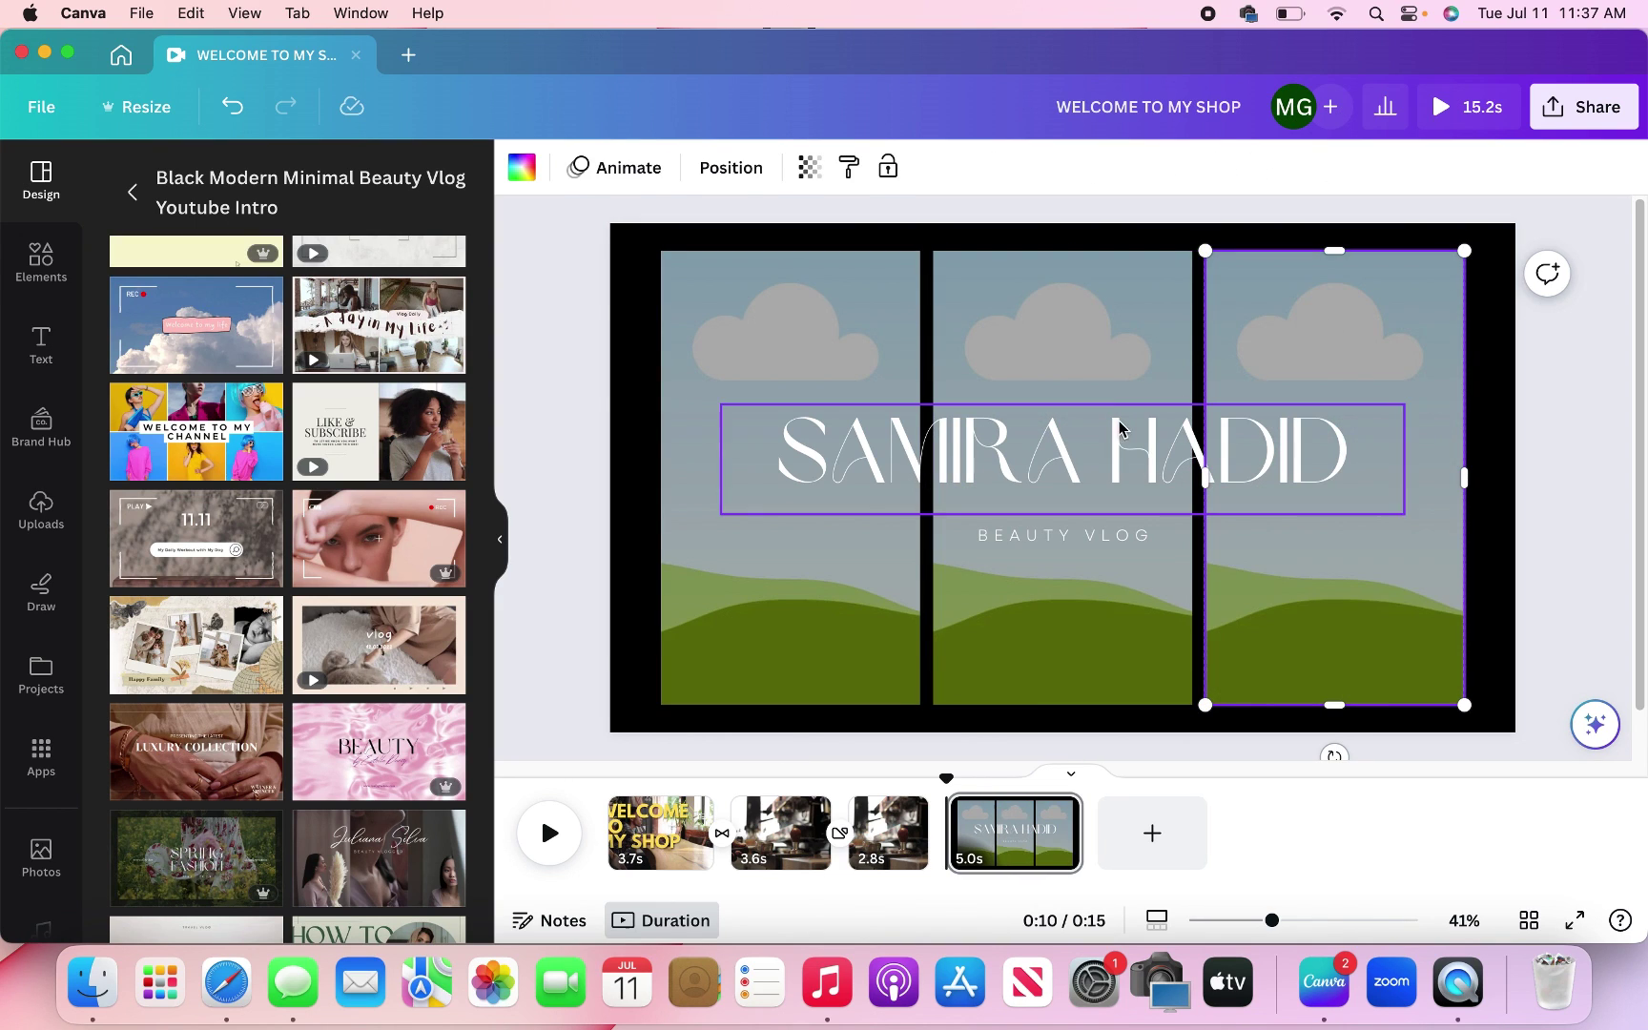
Replace the sample title with the creator's name and open the stock video library.
click(1028, 445)
double_click(1027, 445)
text(M)
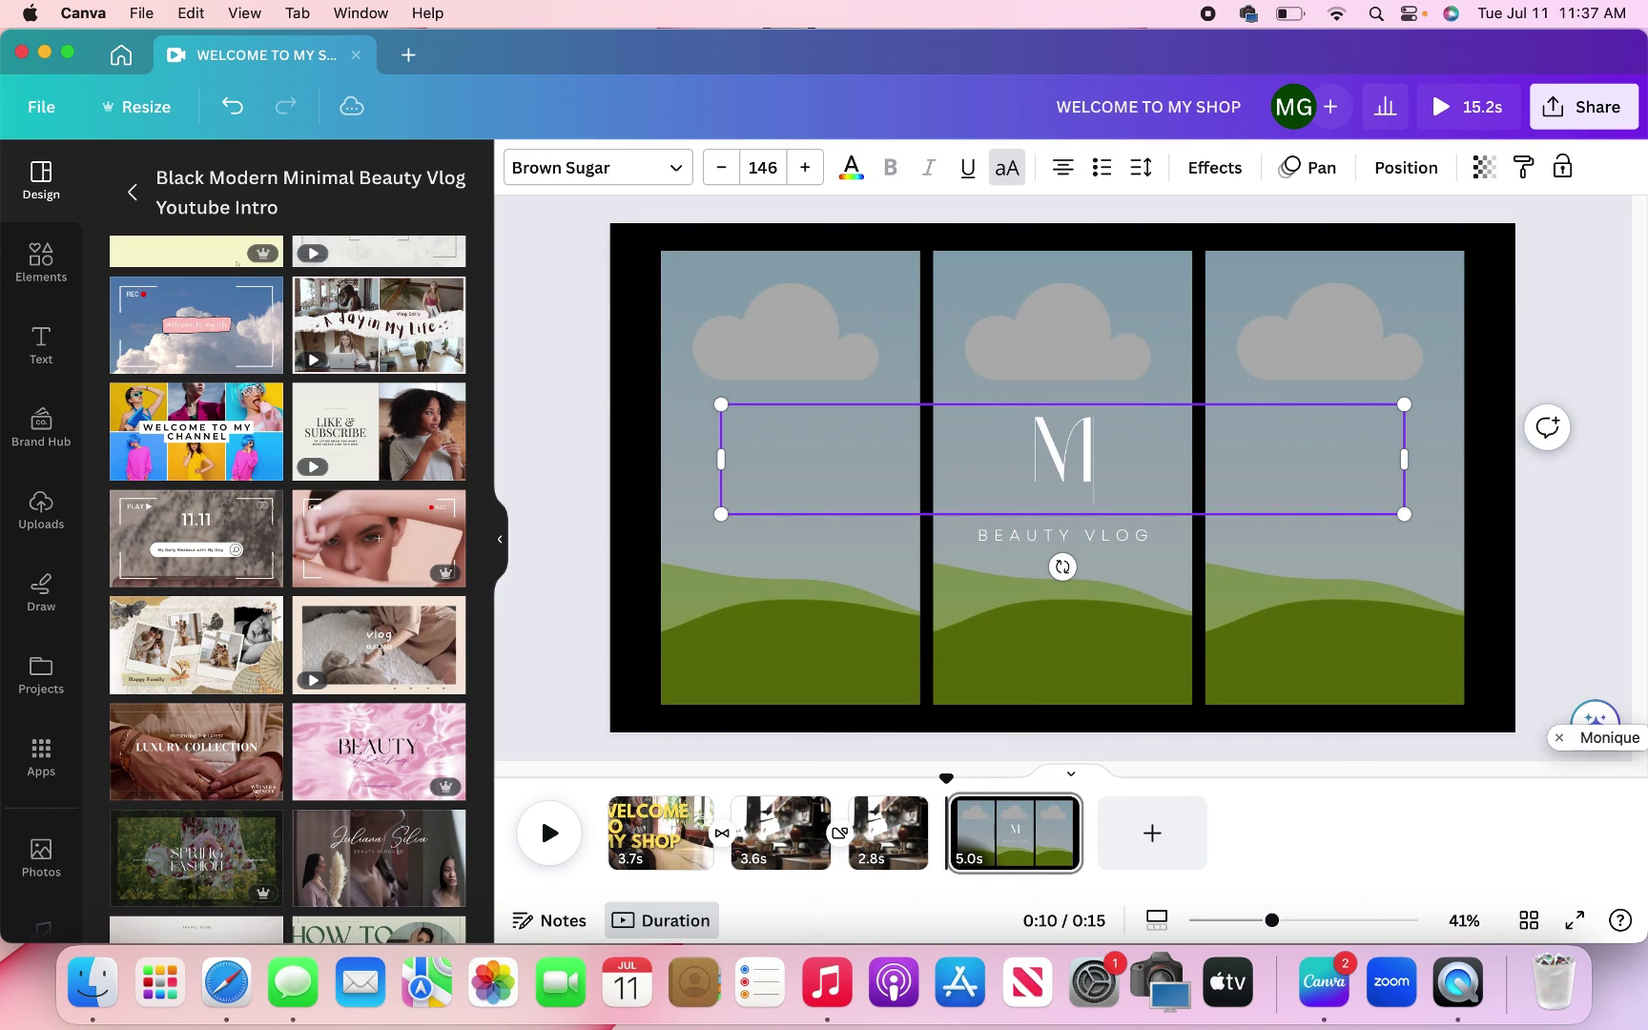
text(ONIQUE WAY)
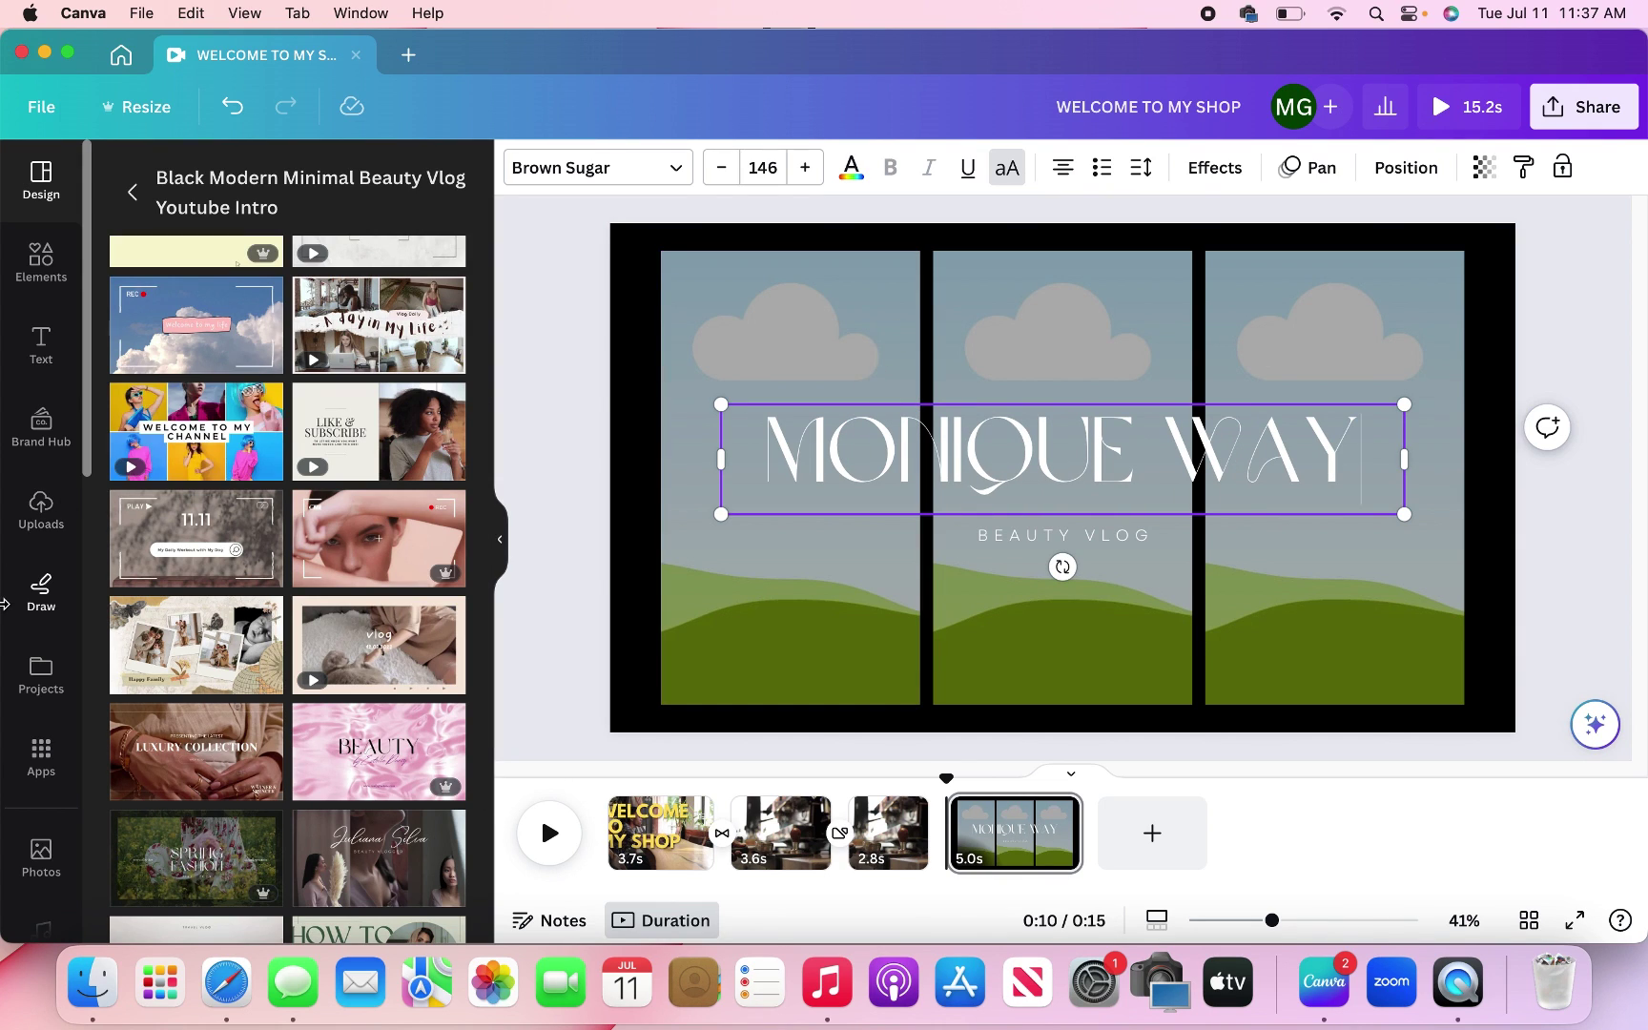
scroll(17, 584, down, 1)
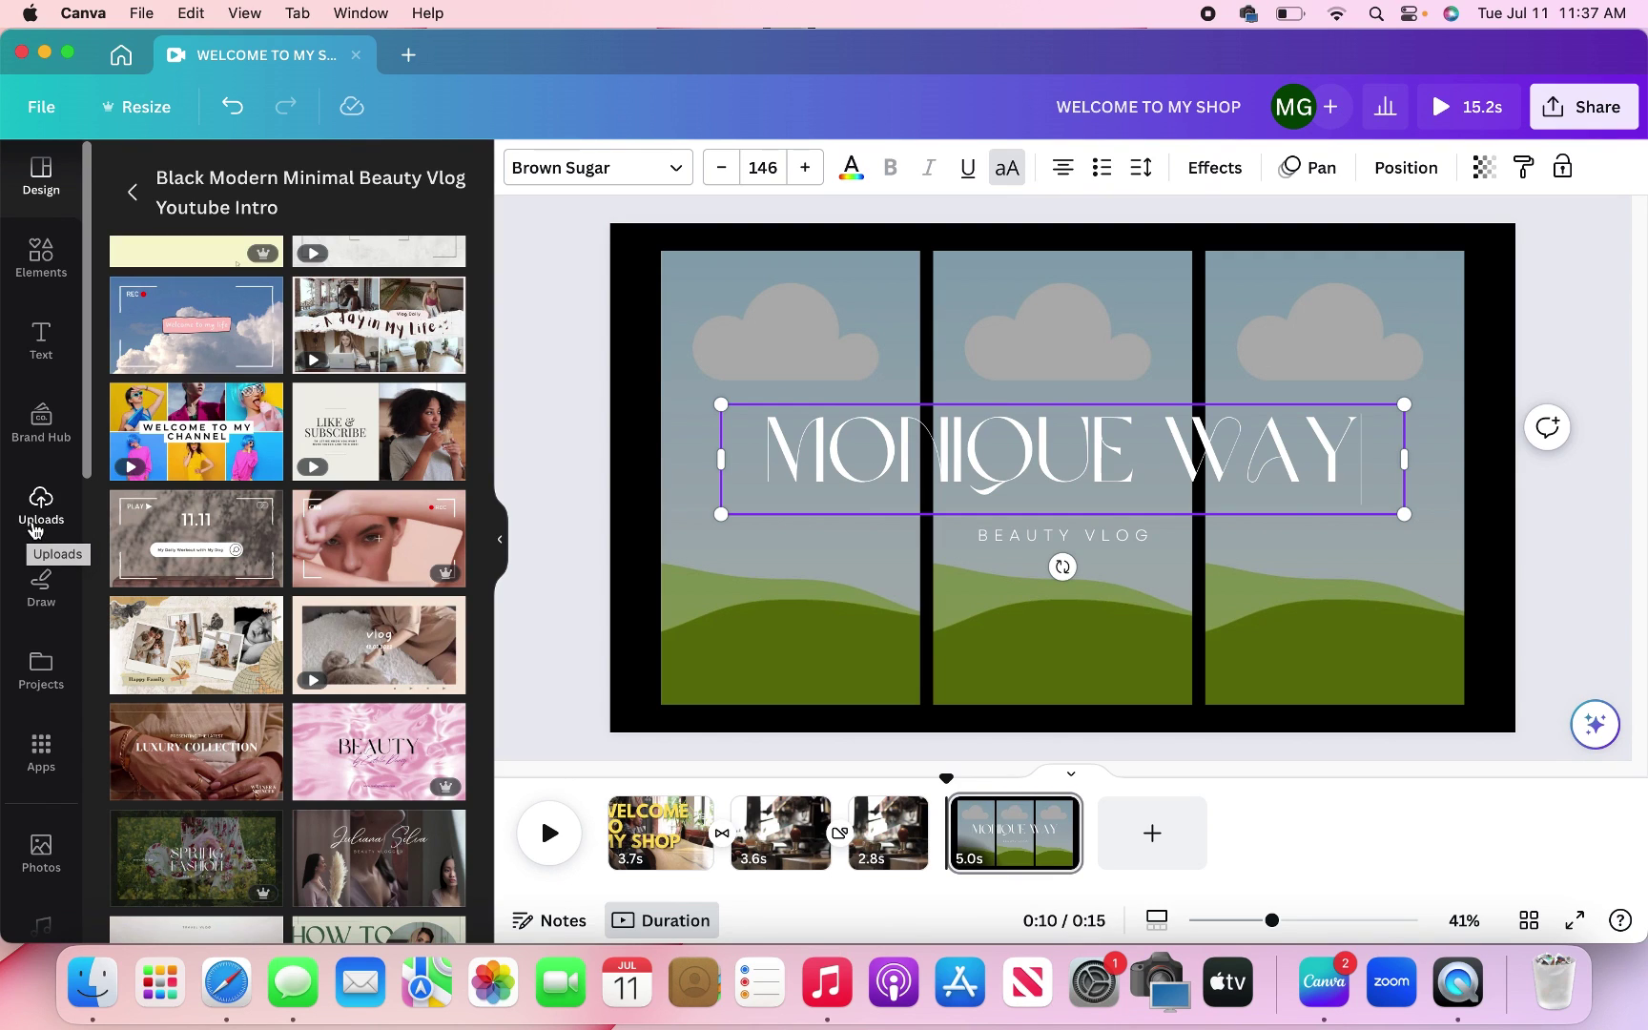
scroll(36, 530, down, 5)
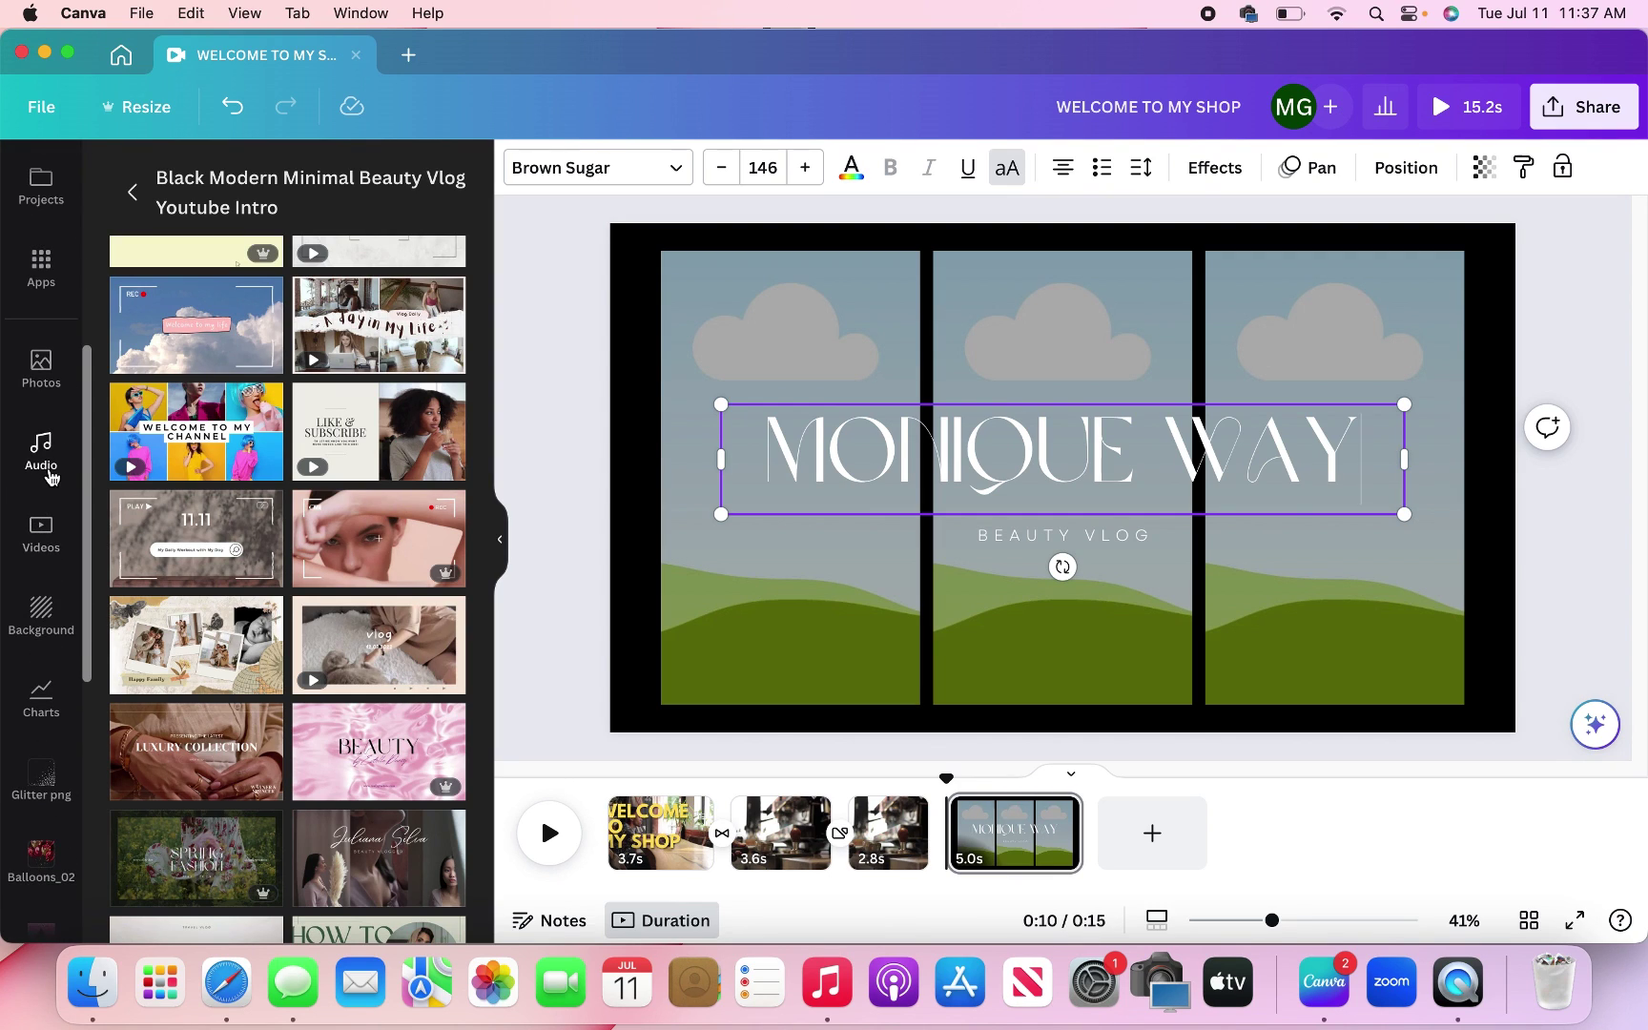
click(48, 532)
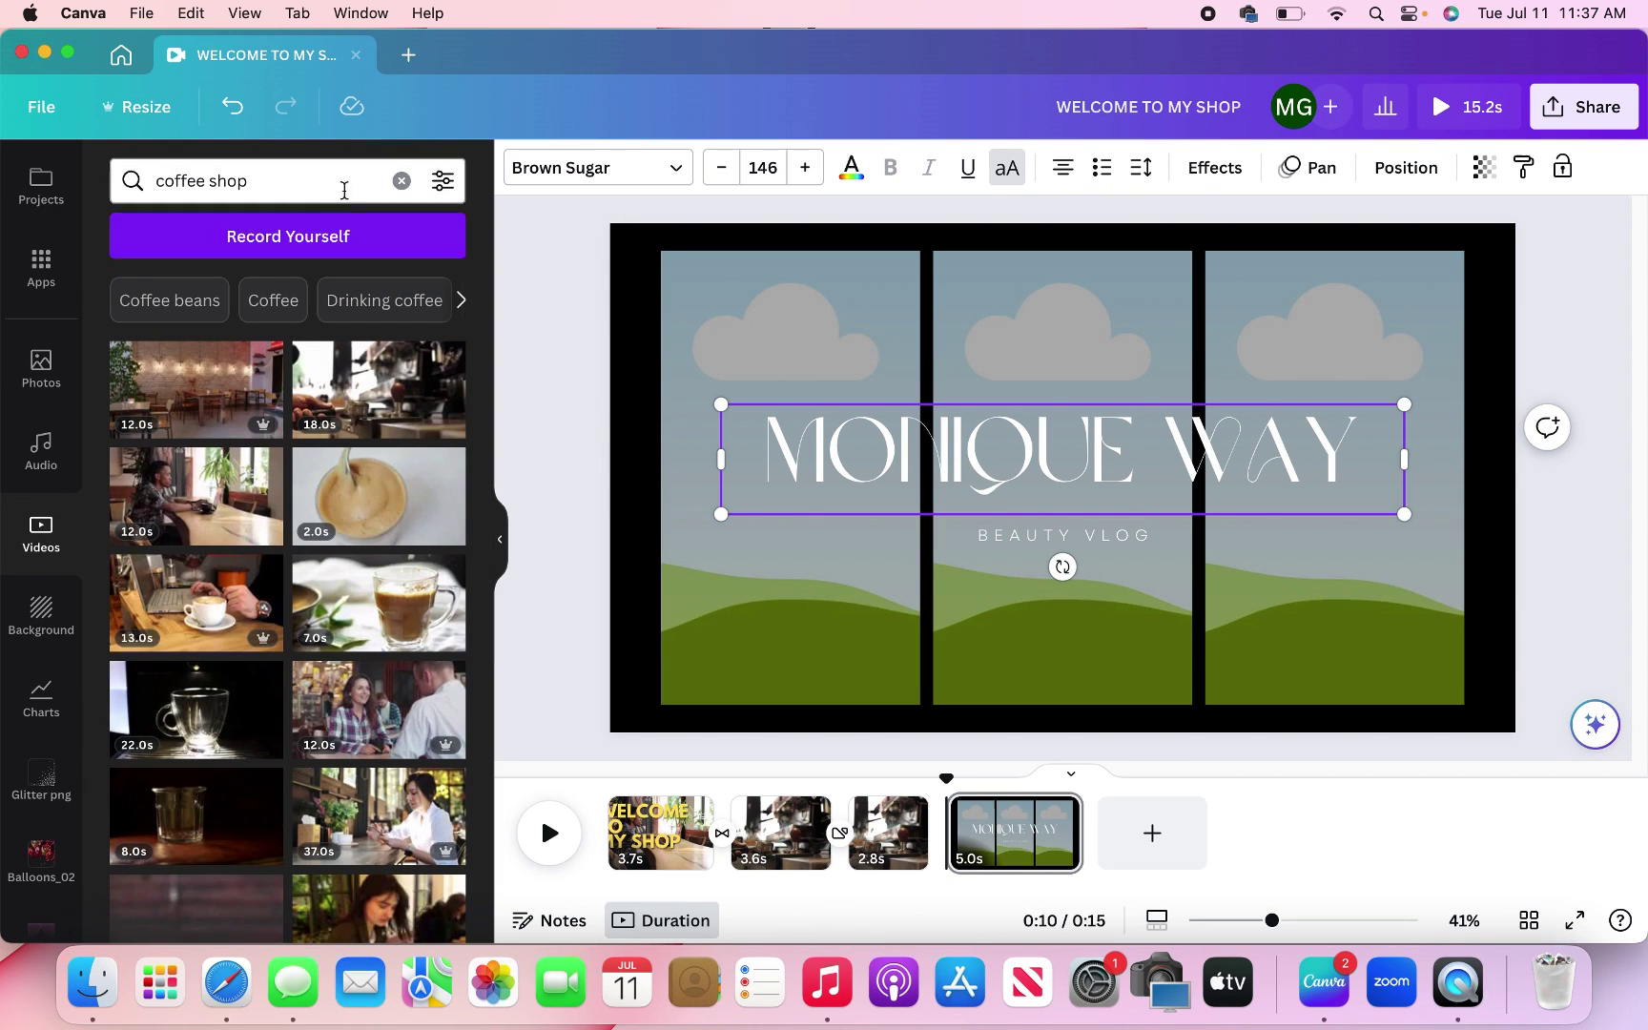
Search the stock videos for 'spa'.
click(402, 180)
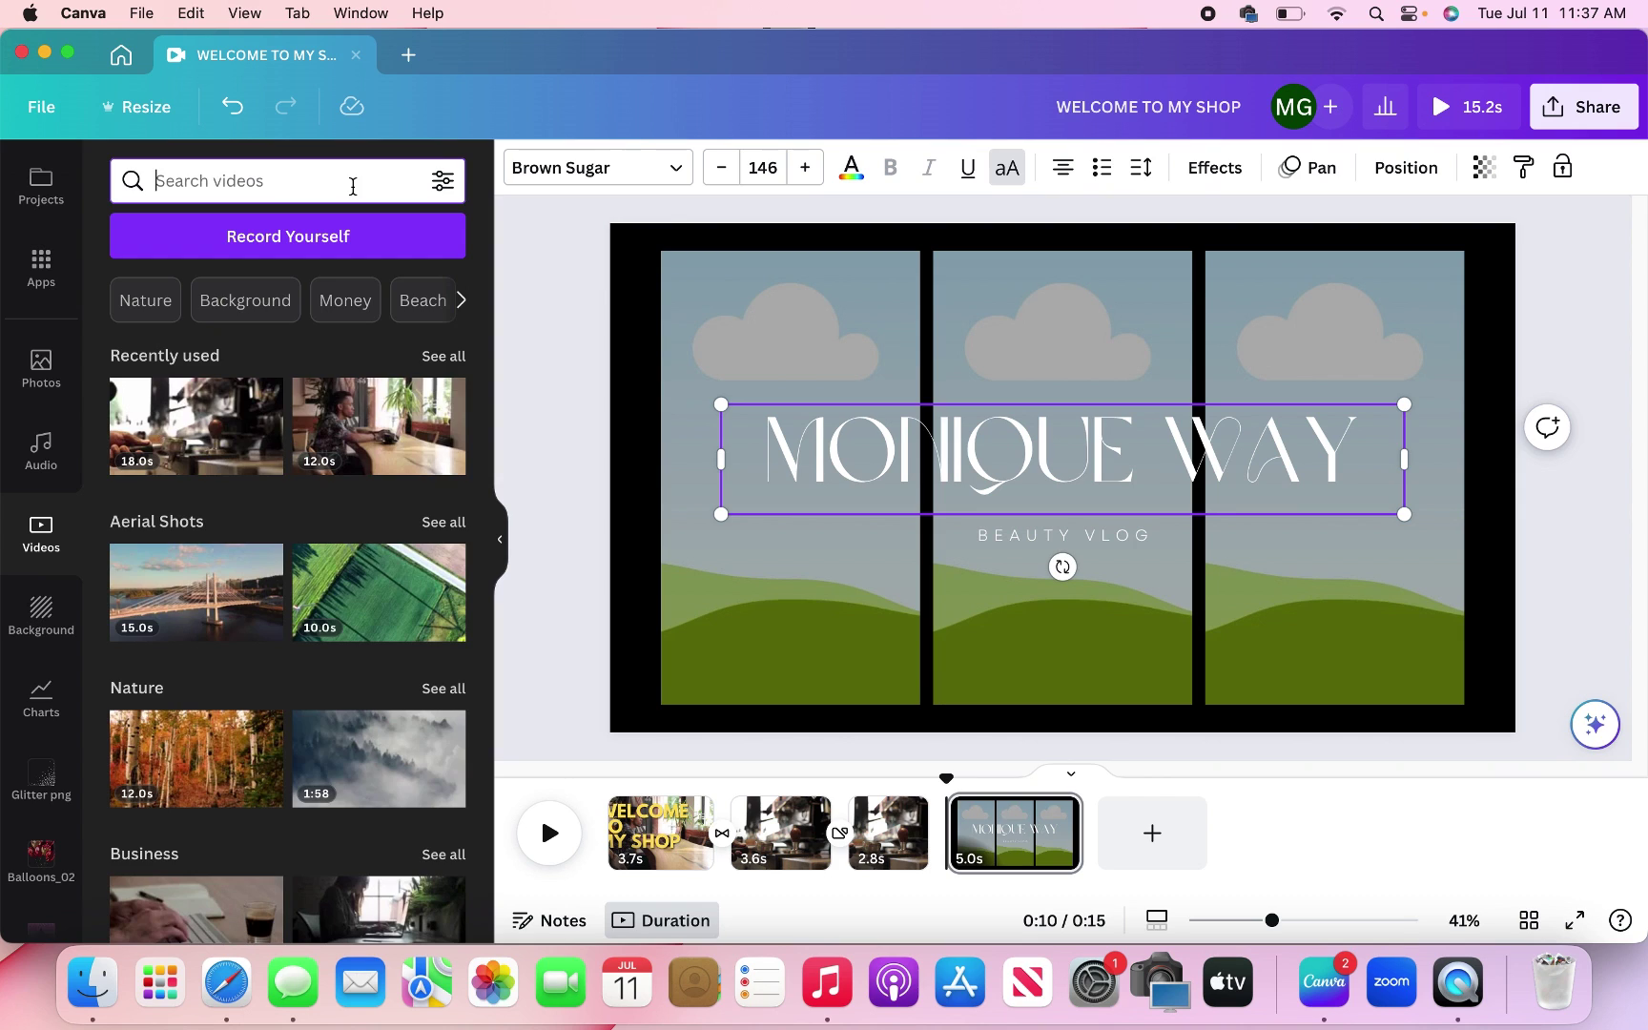
text(spa)
key(Return)
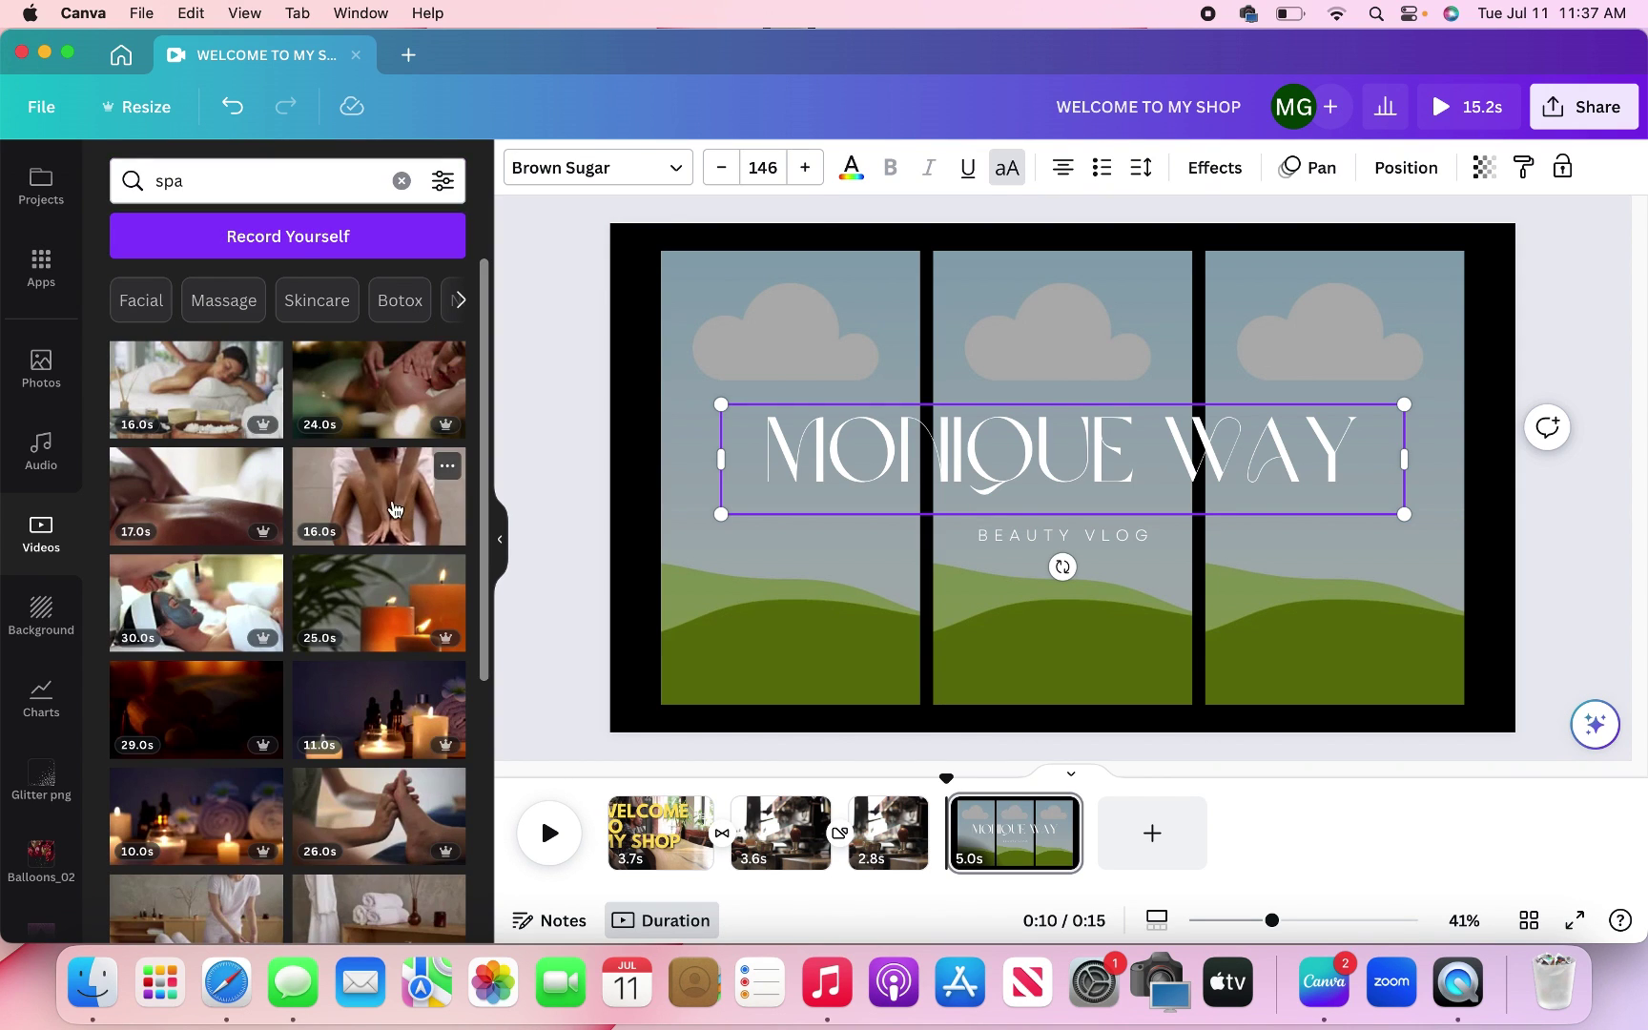
scroll(397, 532, down, 5)
scroll(398, 533, down, 3)
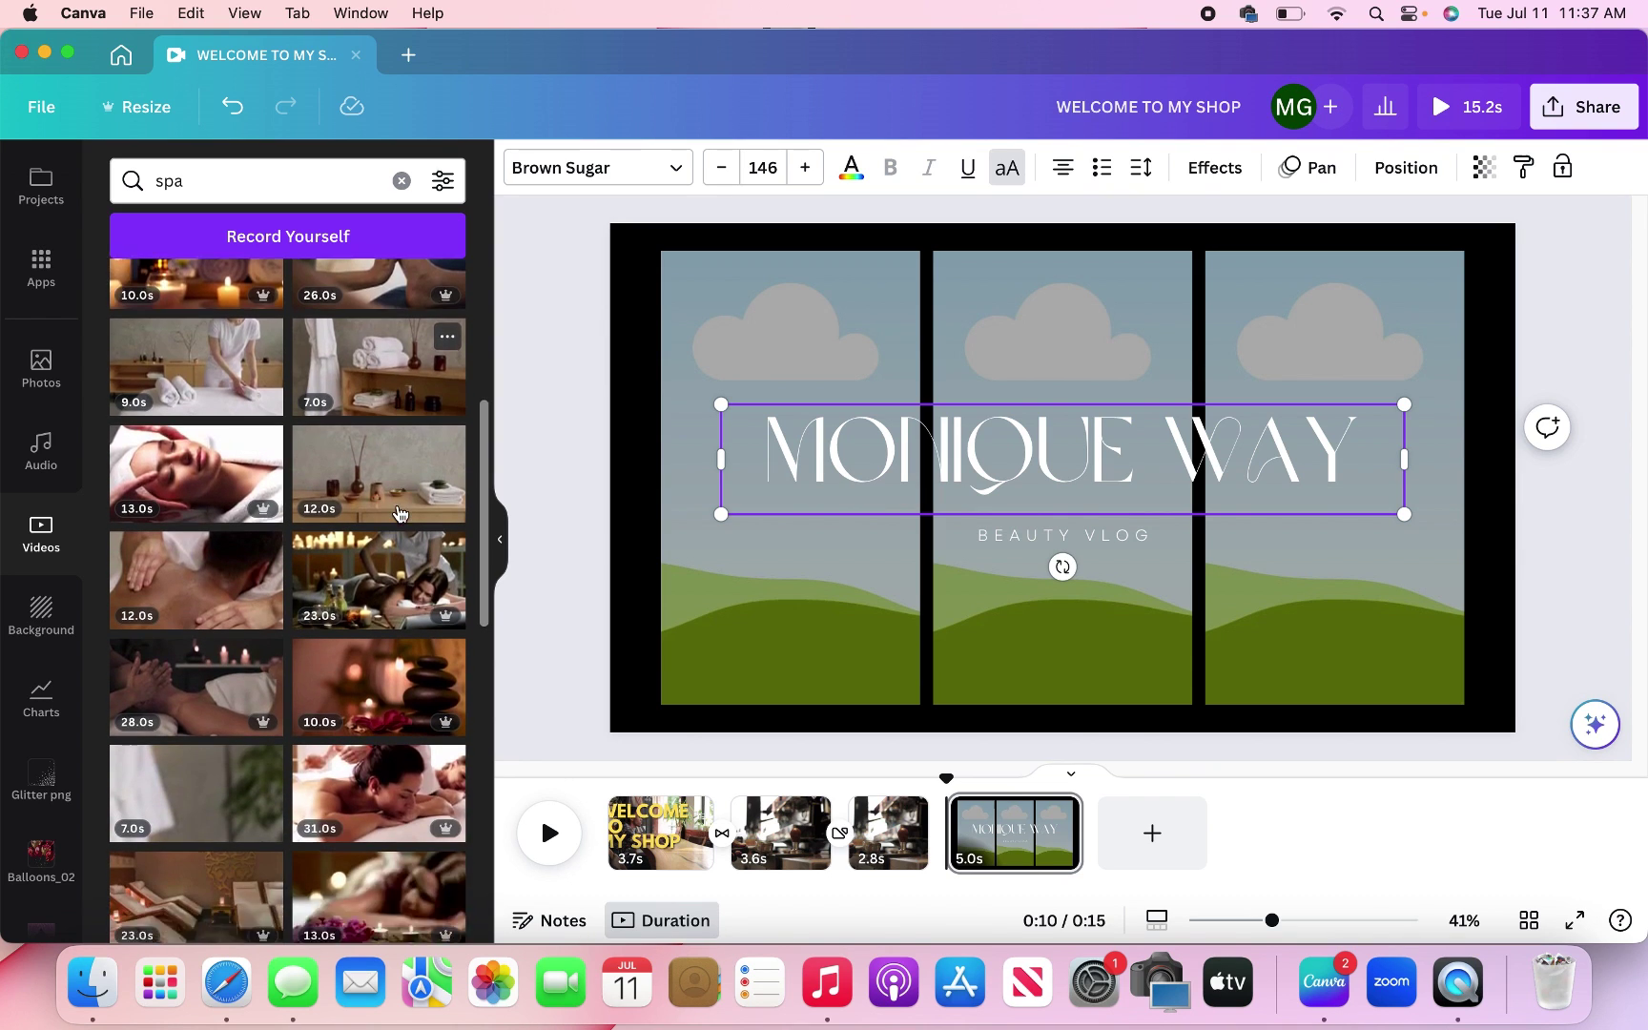
Search 'self care' and drop the 1:12 face-mask clip into the left frame.
click(399, 182)
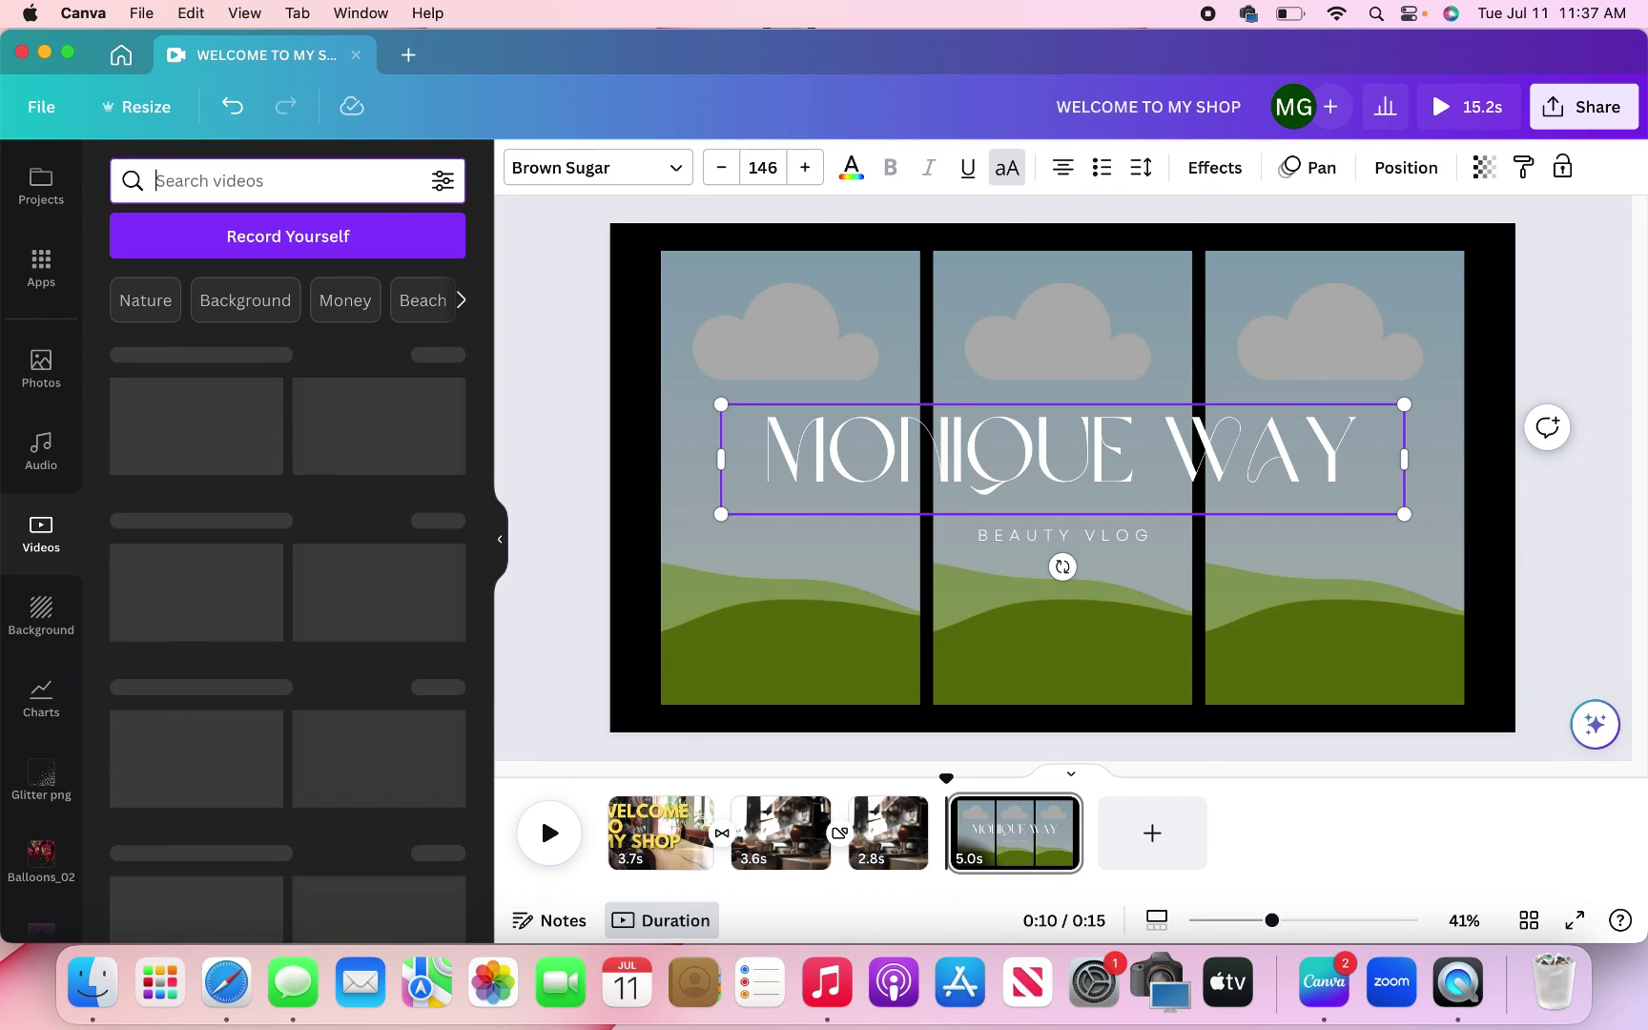
text(self care)
key(Return)
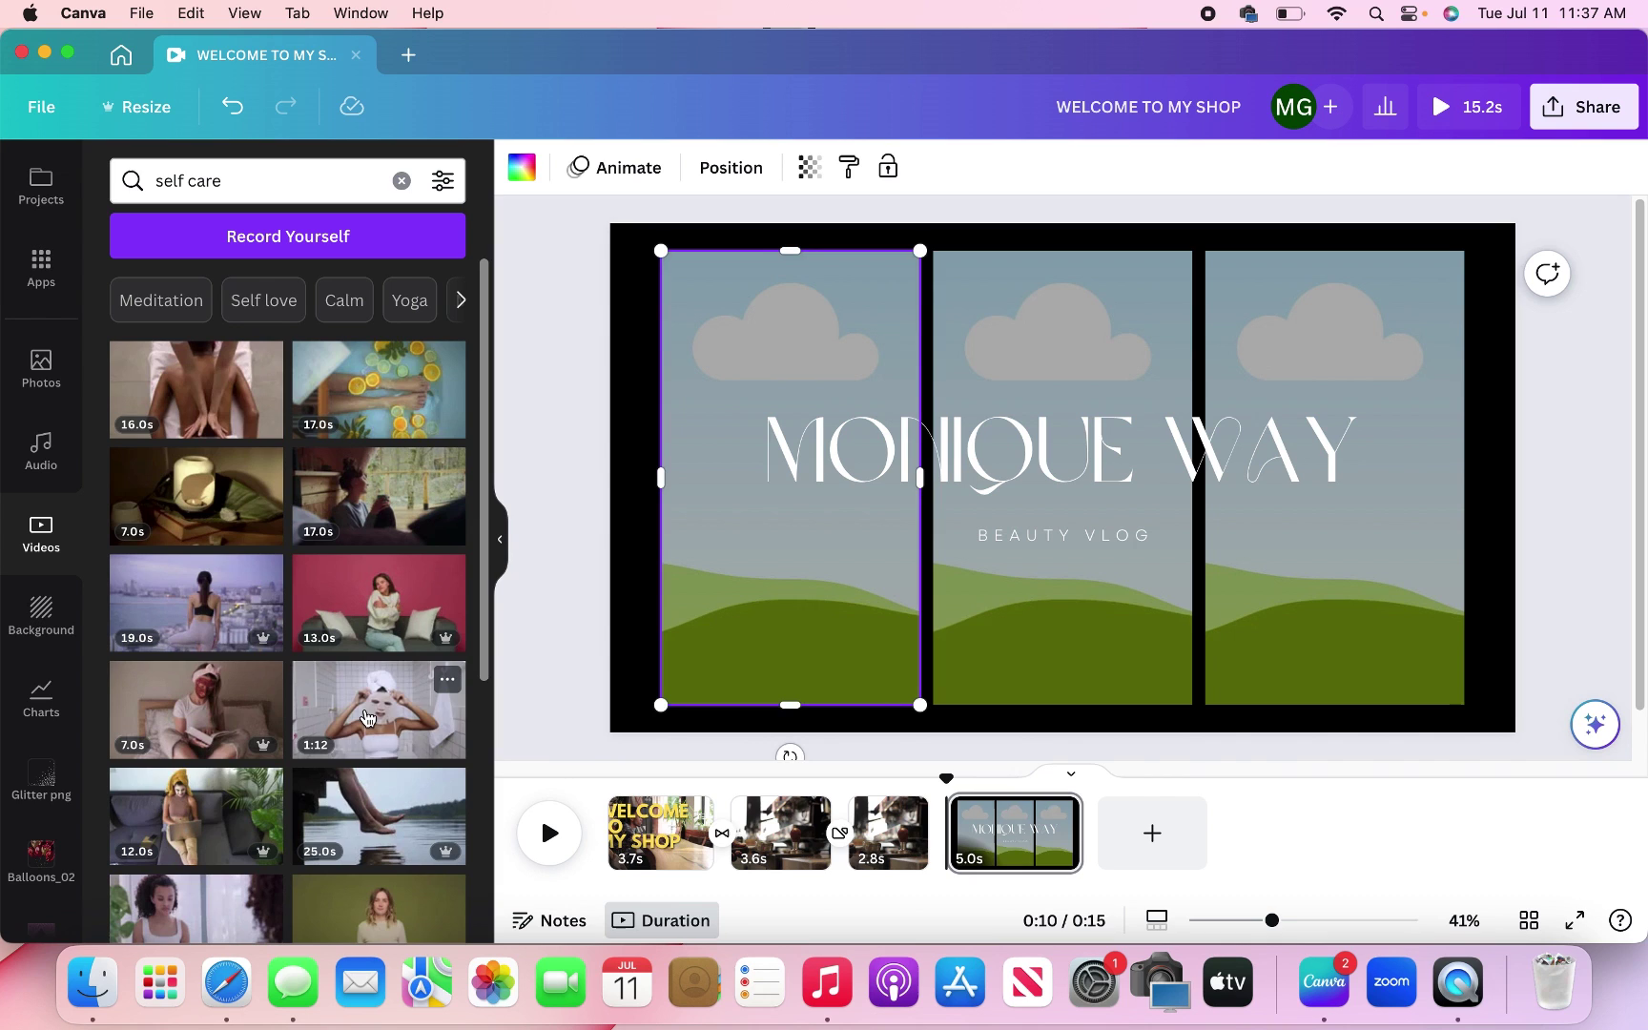
drag(445, 680, 717, 601)
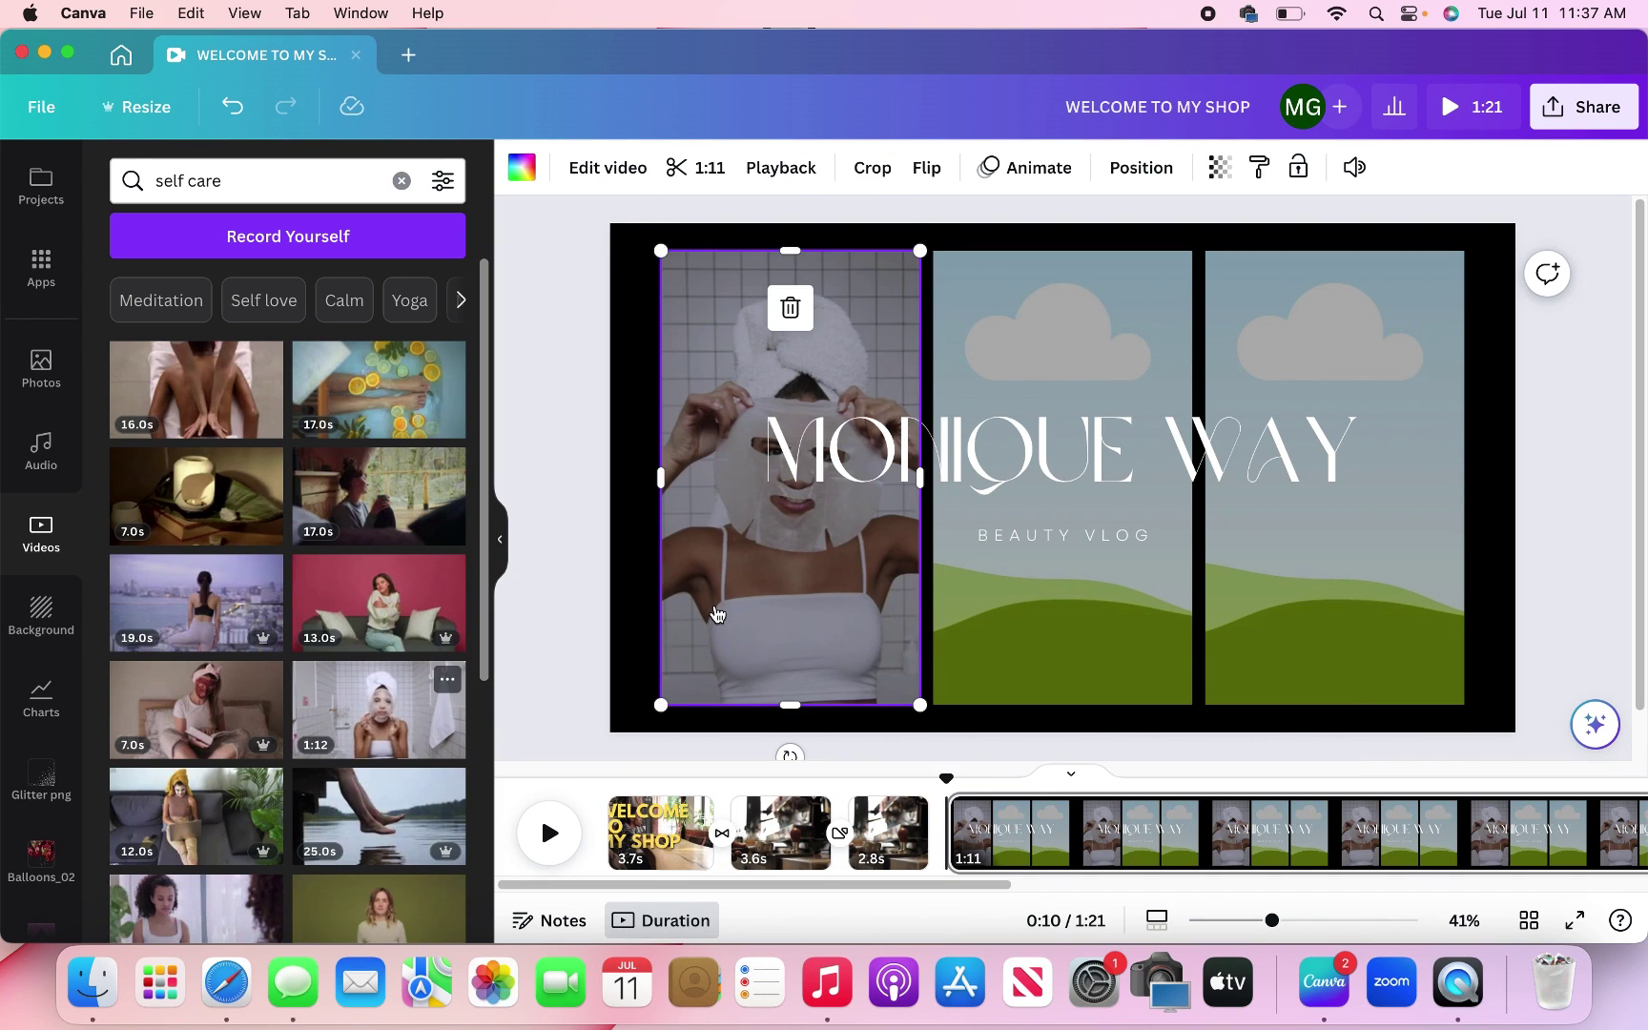
Shift the face-mask clip within the left frame, twice, until her face is centred.
double_click(790, 603)
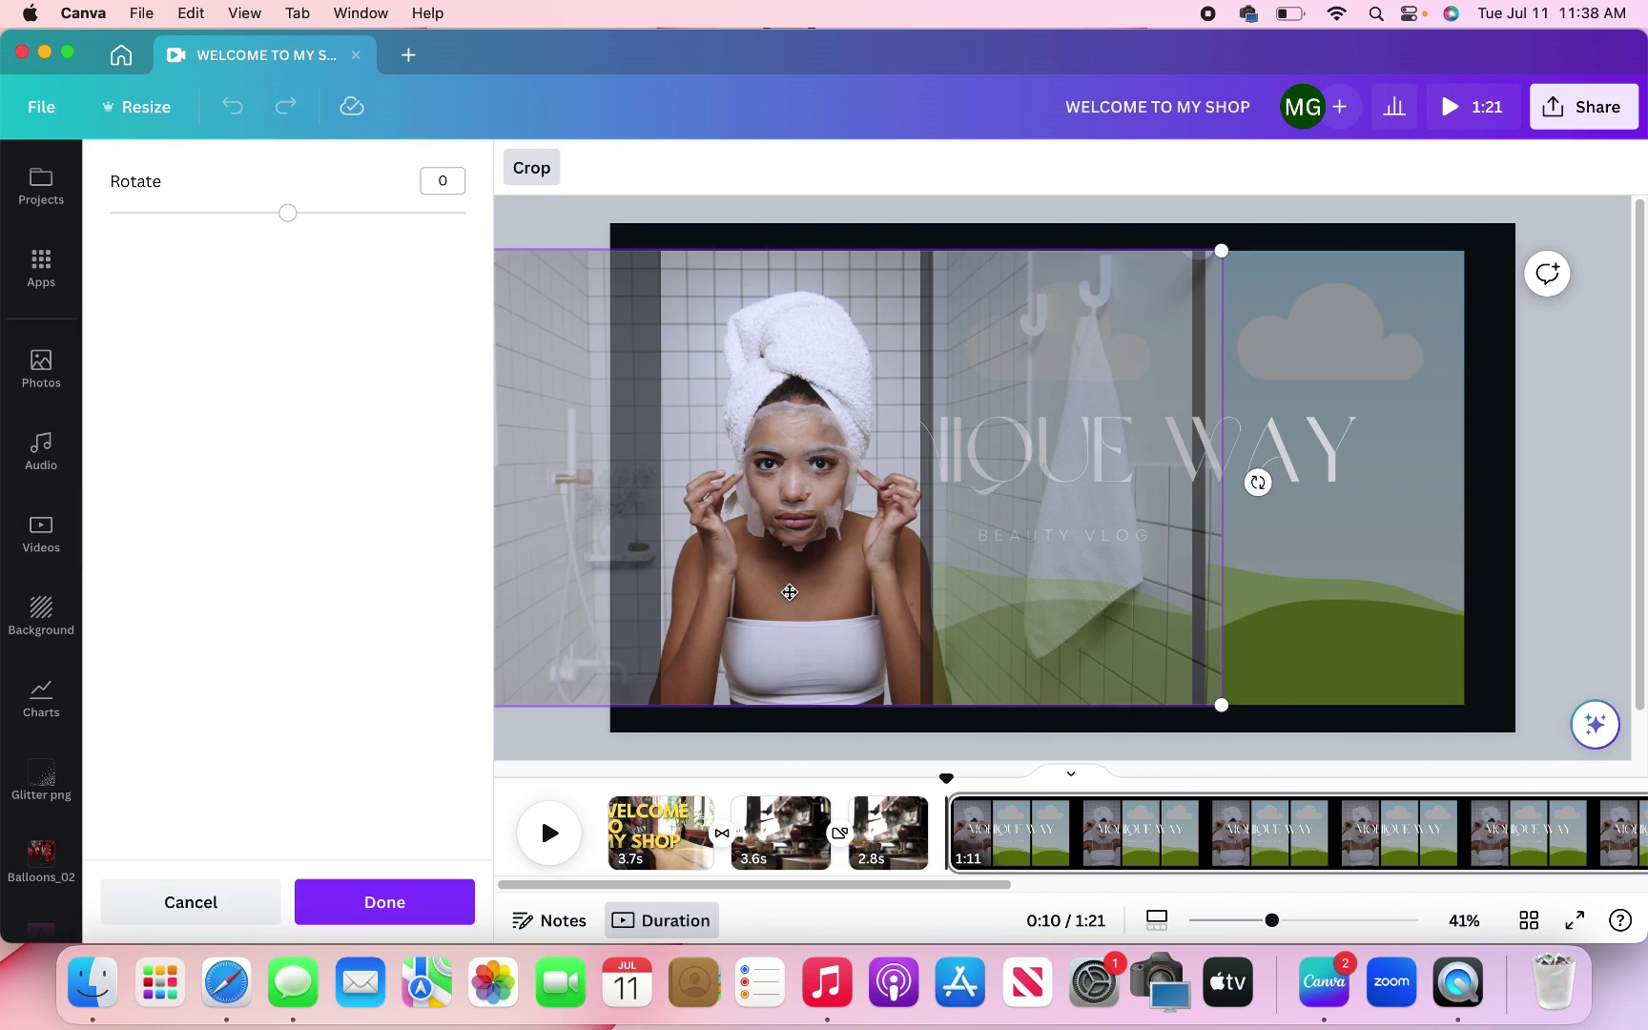
drag(797, 594, 394, 614)
click(387, 899)
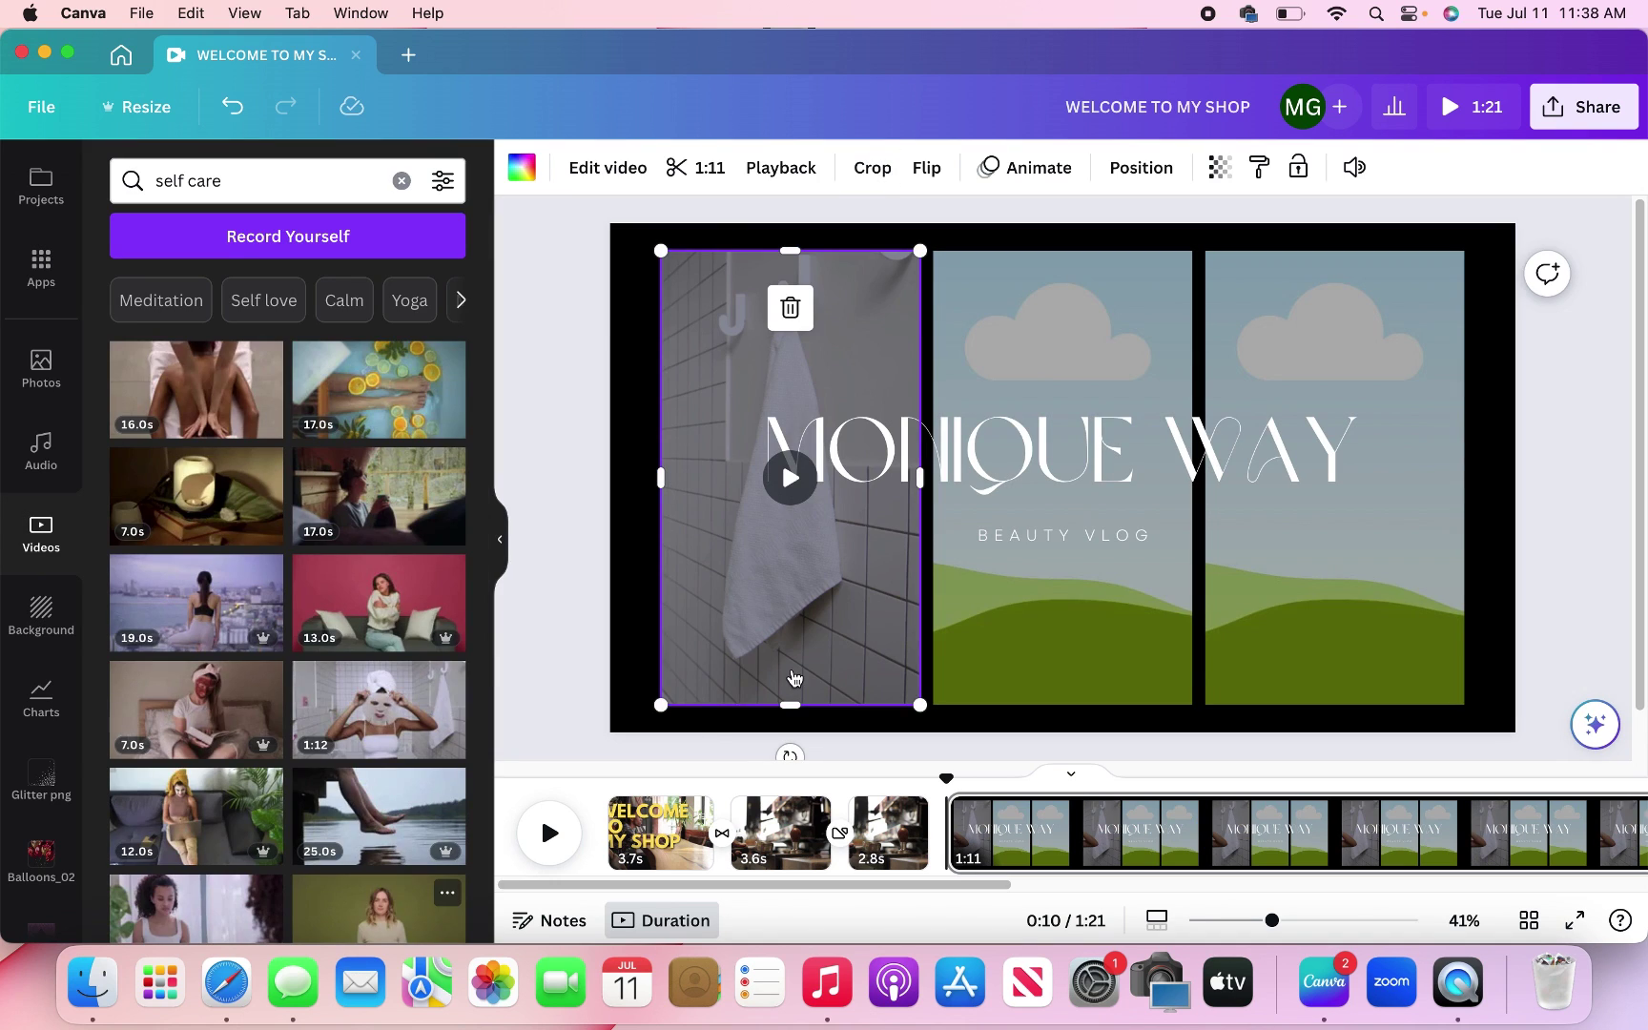
click(784, 489)
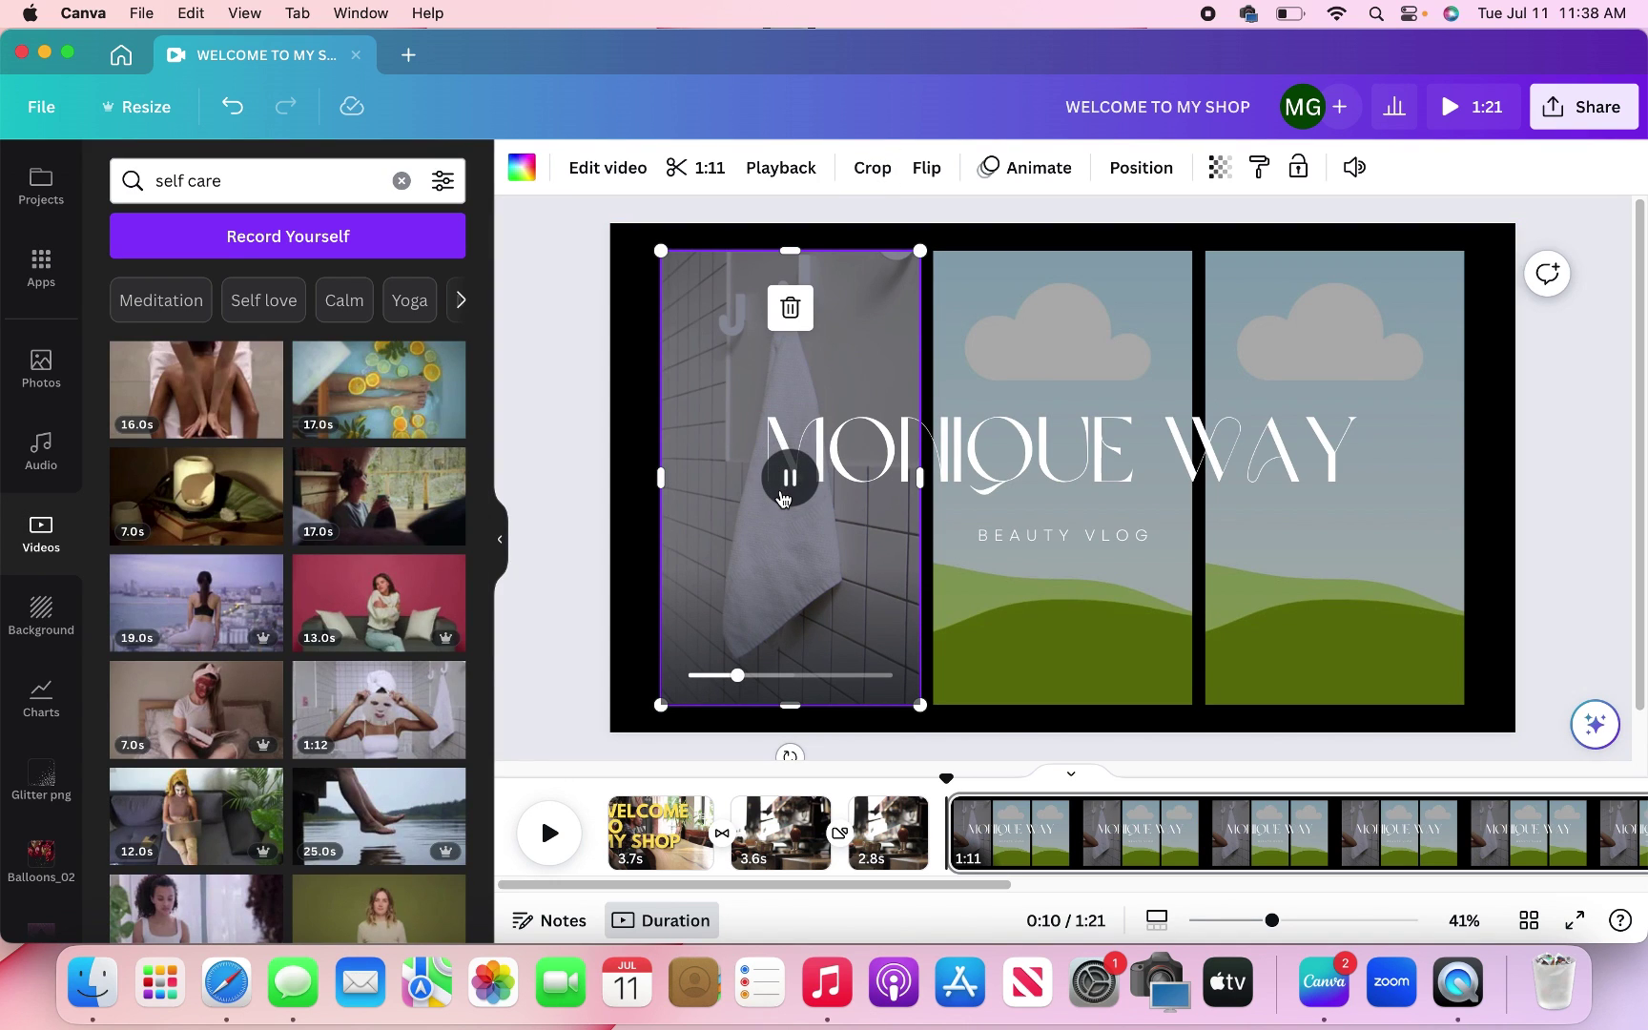
double_click(801, 594)
drag(798, 588, 1078, 570)
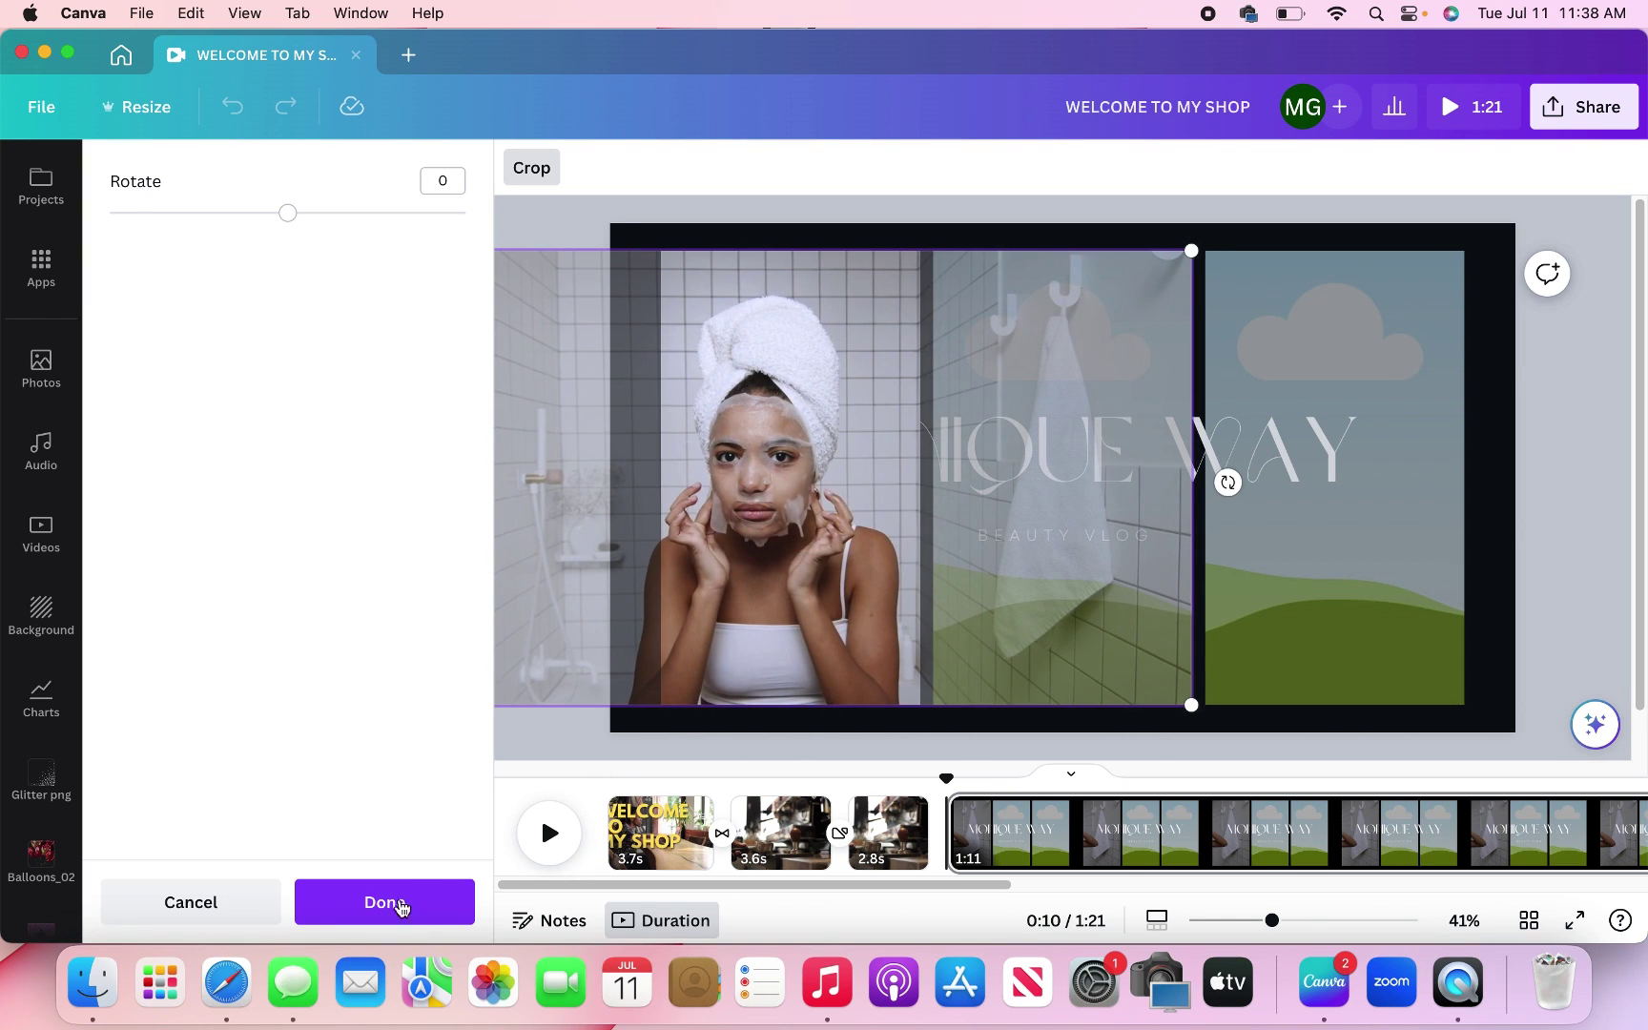
click(372, 914)
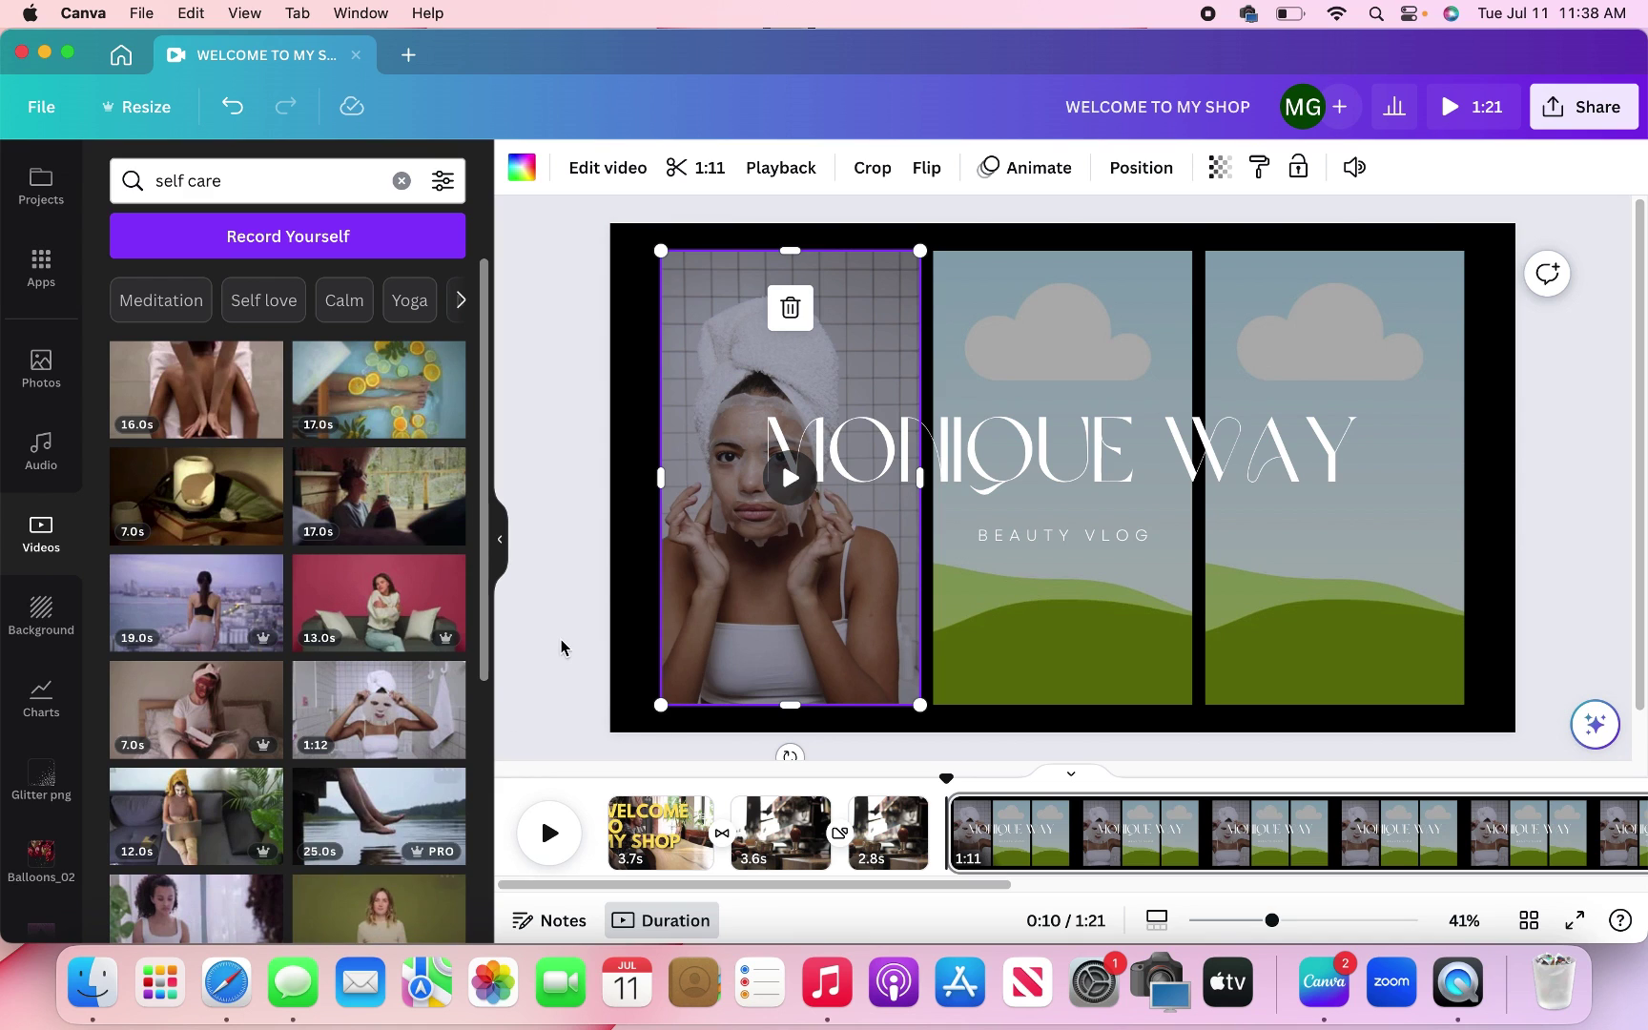
click(549, 589)
Place the bath video in the middle frame and adjust its framing.
scroll(293, 707, down, 4)
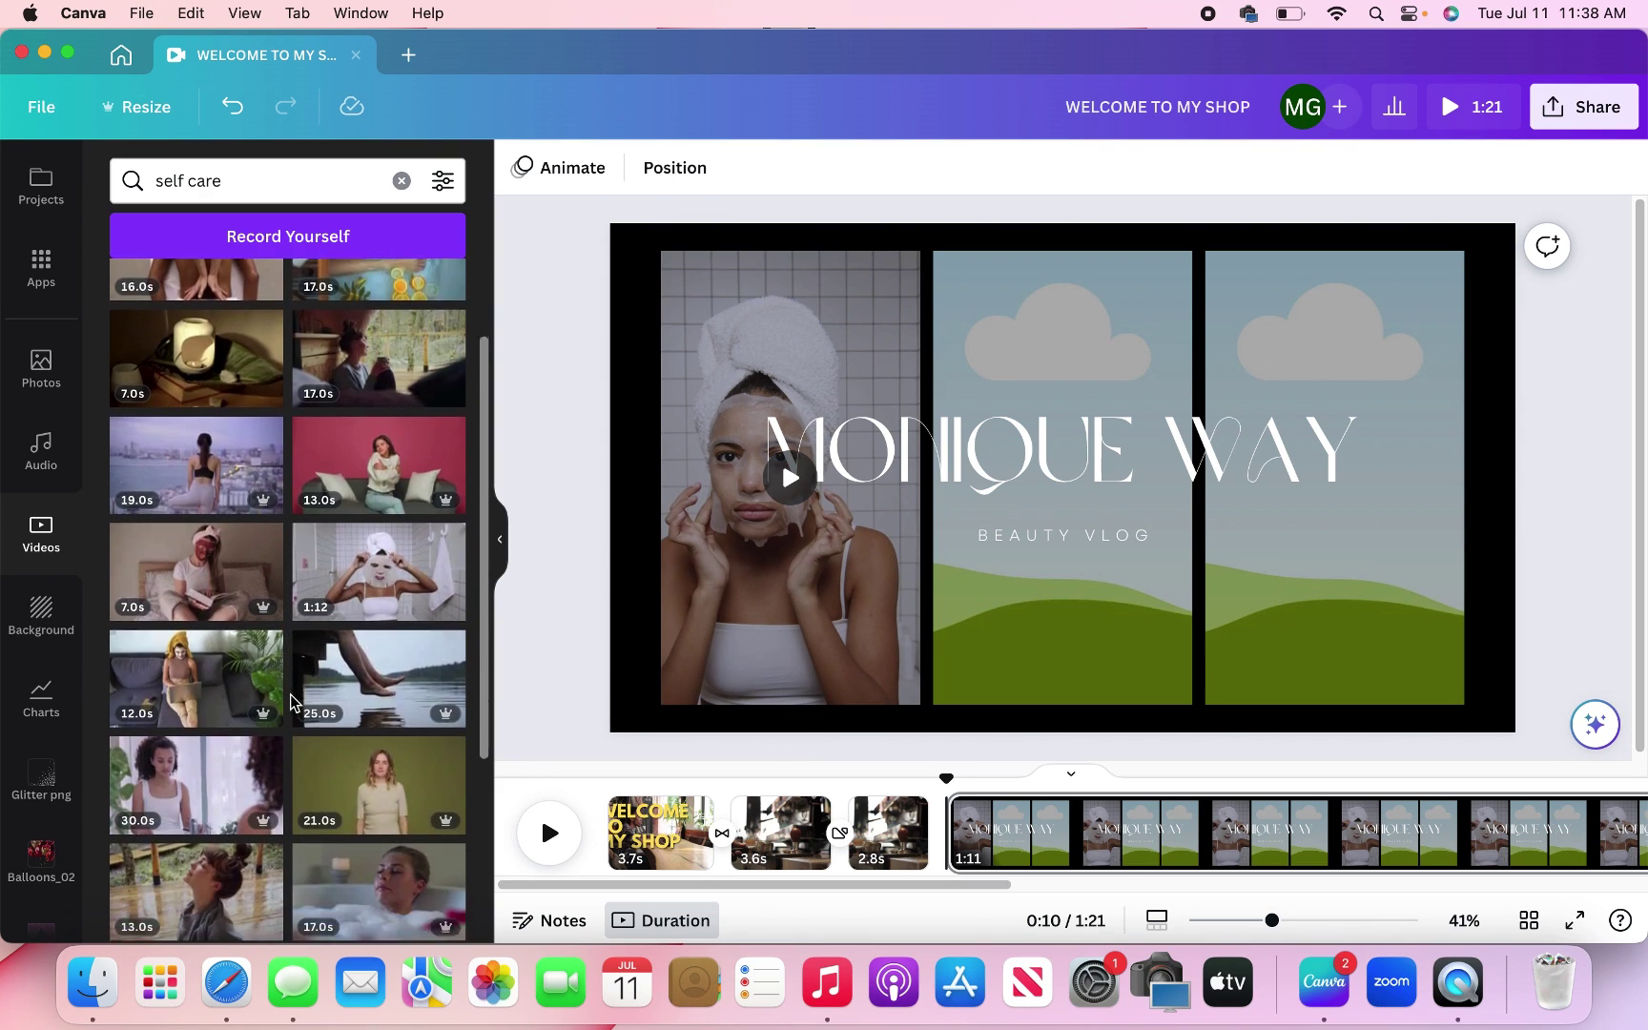
scroll(360, 709, down, 5)
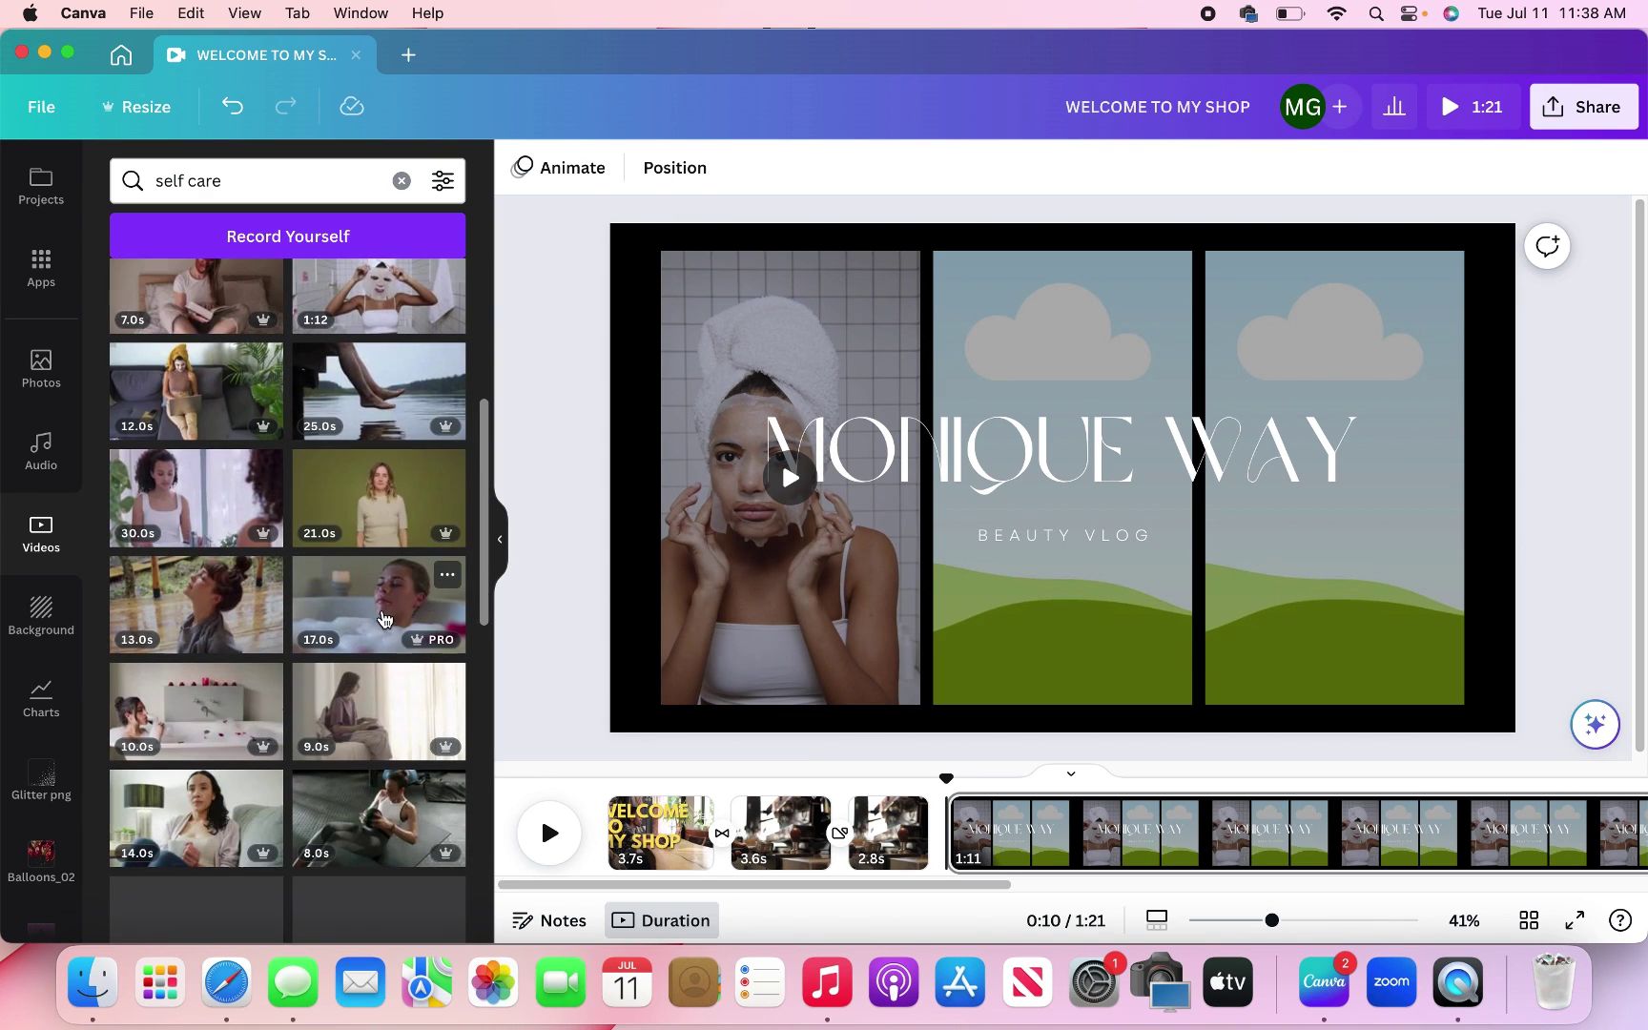
drag(382, 618, 1060, 608)
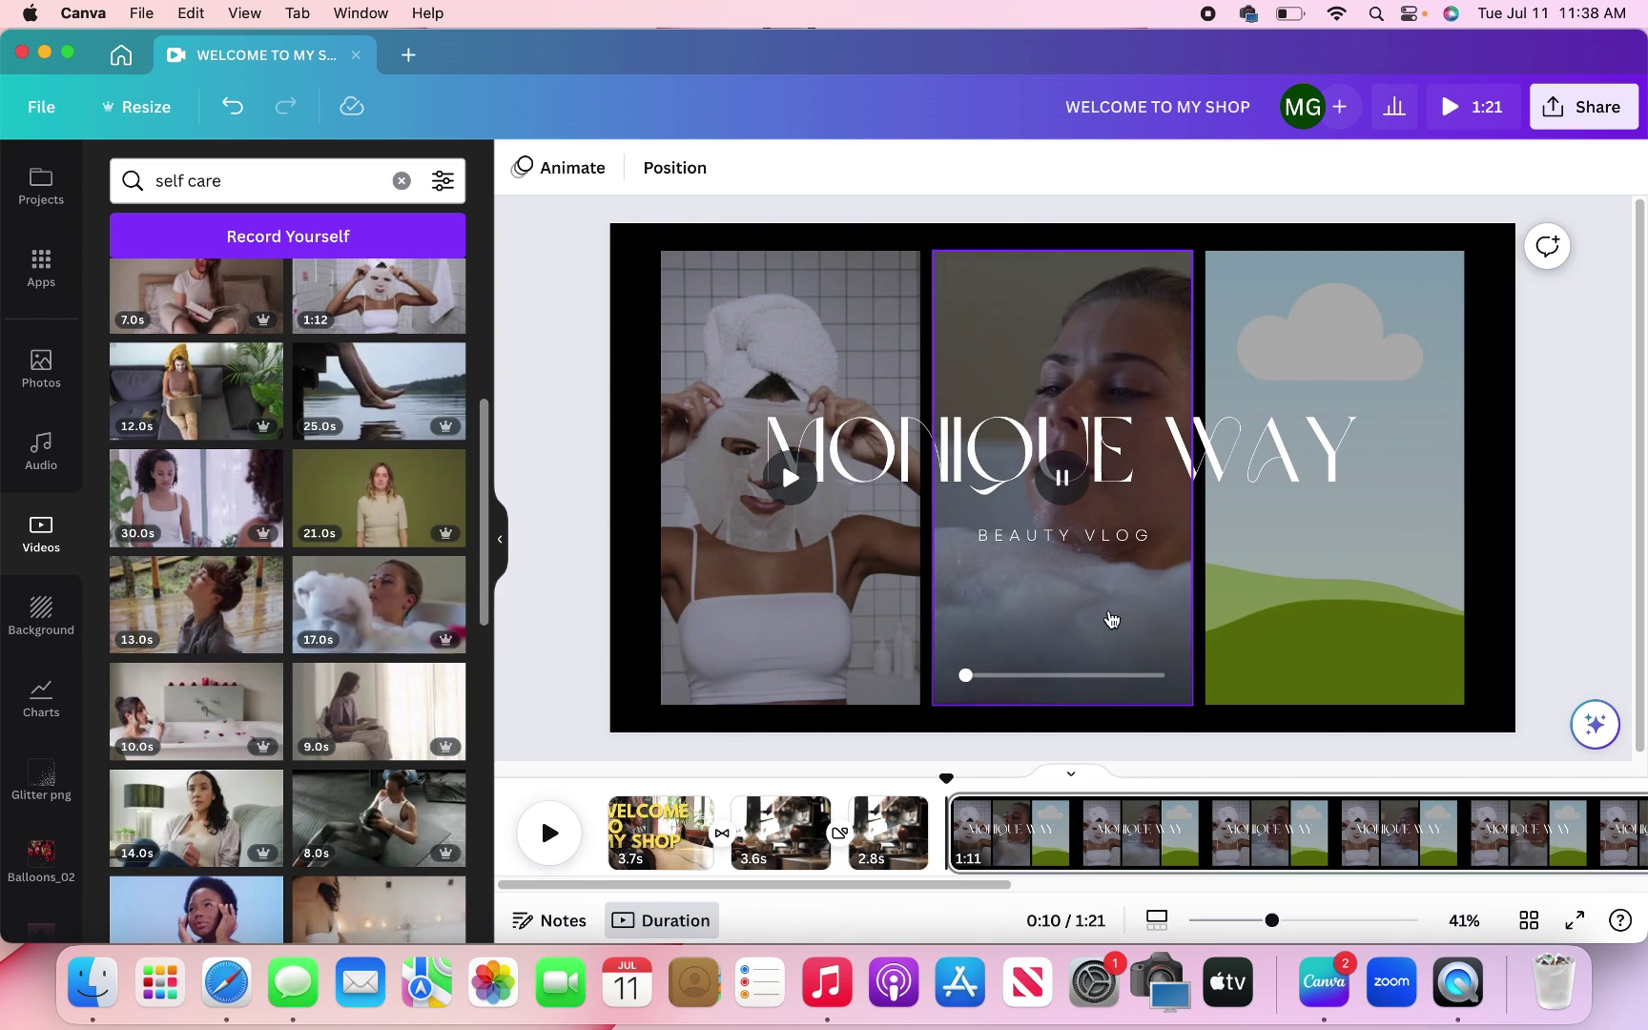
click(1104, 622)
double_click(1105, 625)
drag(1098, 614, 1049, 607)
click(355, 902)
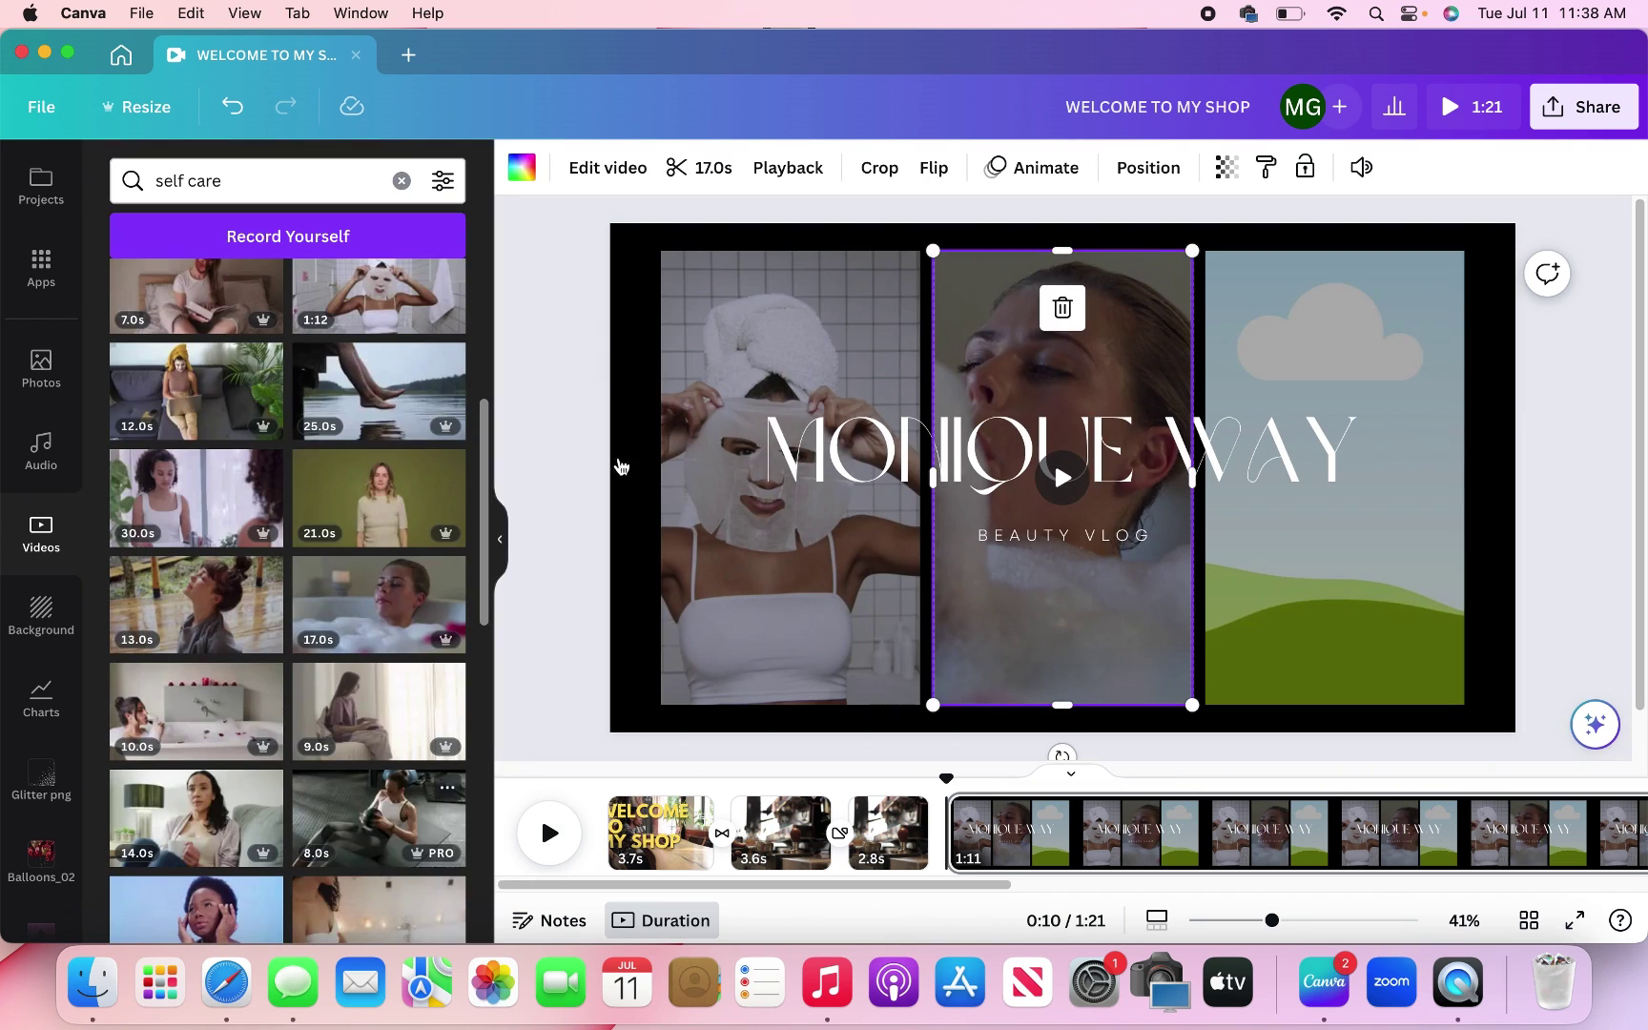
Put the 38.0s clip in the right frame and trim the middle bath clip to 2.0 seconds.
scroll(399, 625, down, 3)
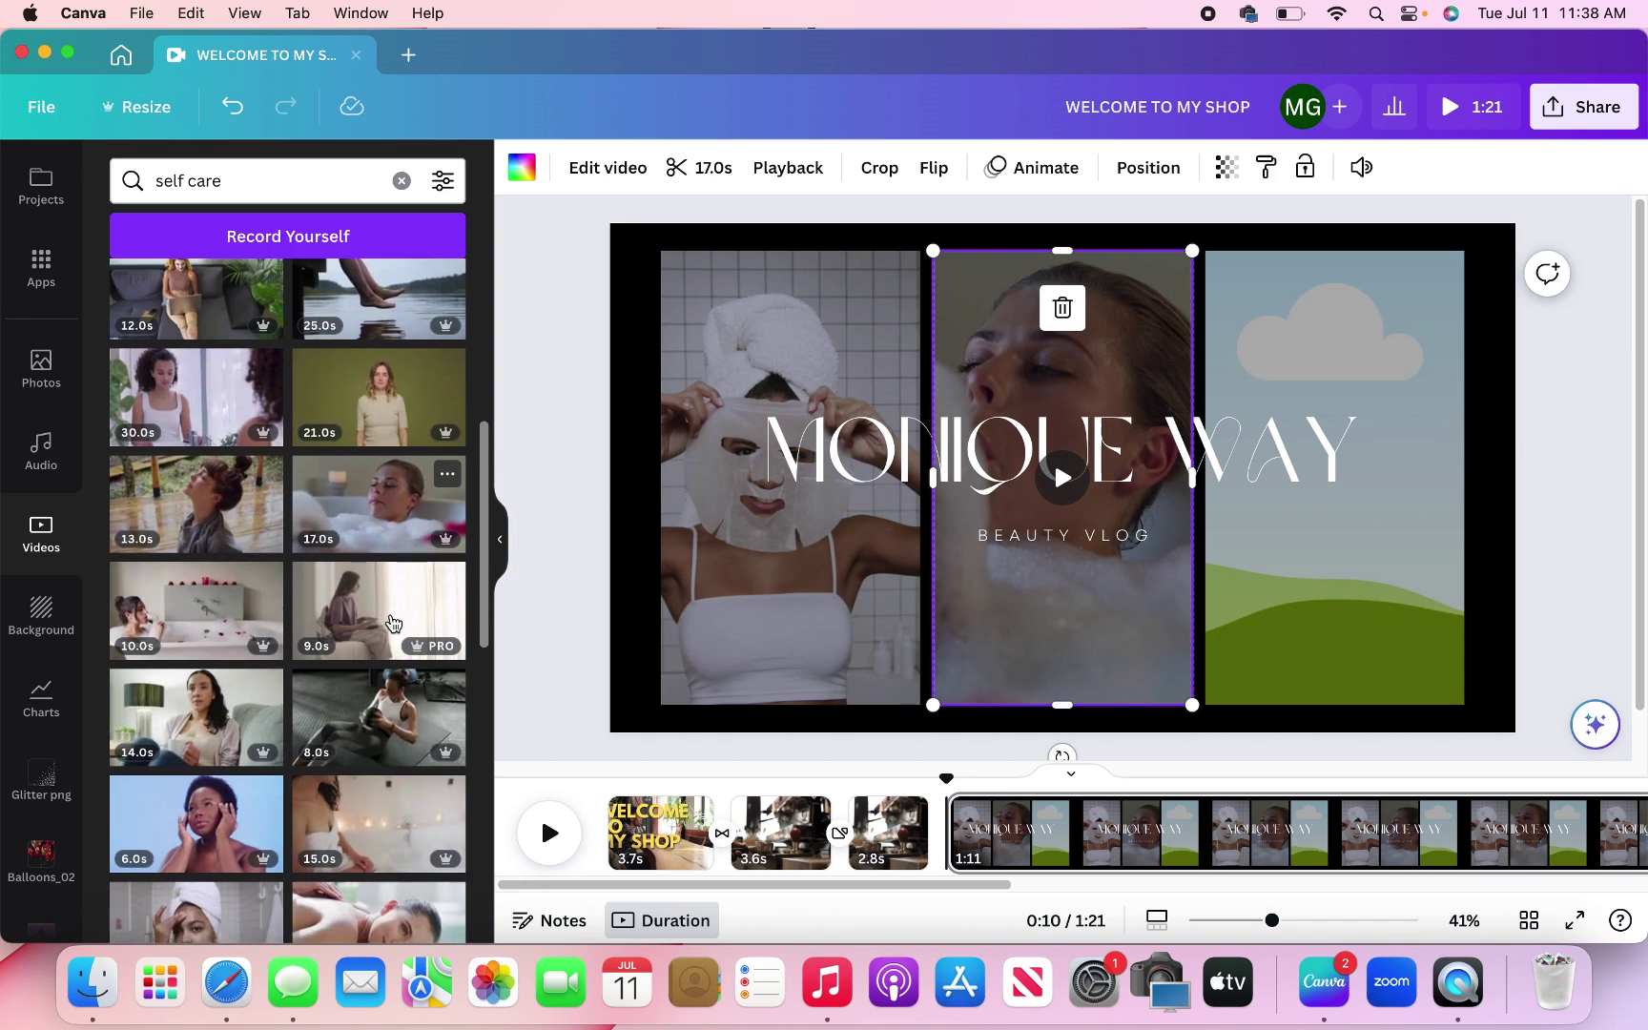
scroll(399, 624, down, 2)
scroll(215, 427, down, 4)
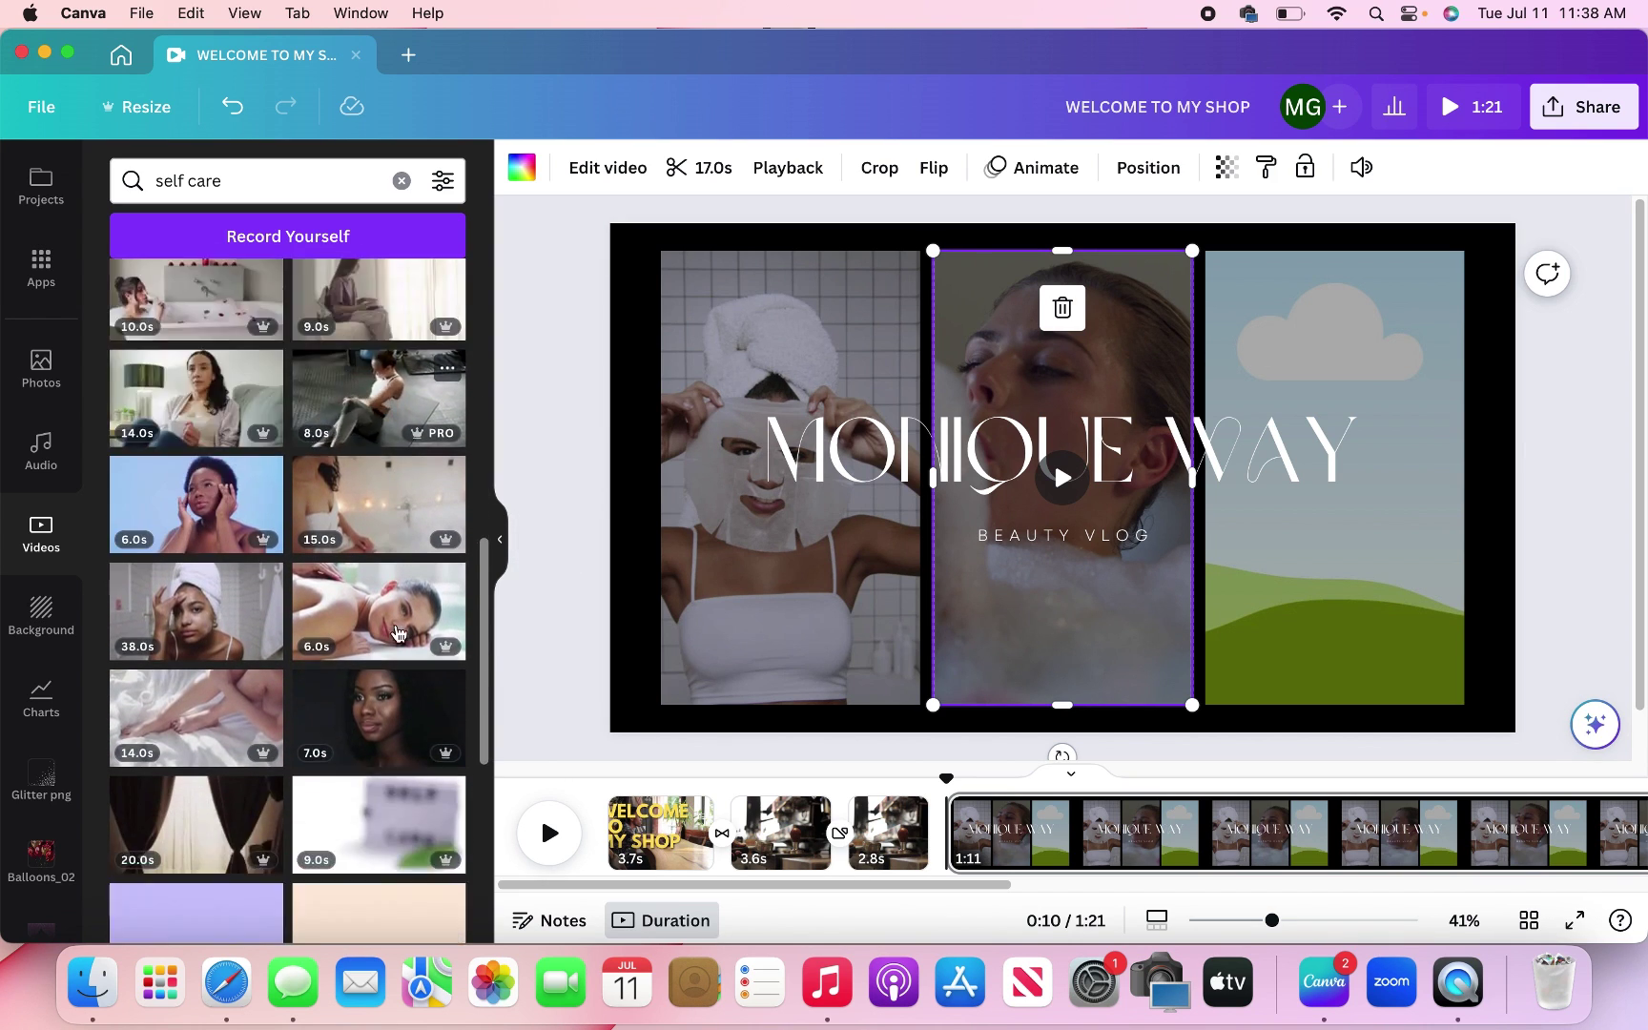
drag(214, 428, 1375, 544)
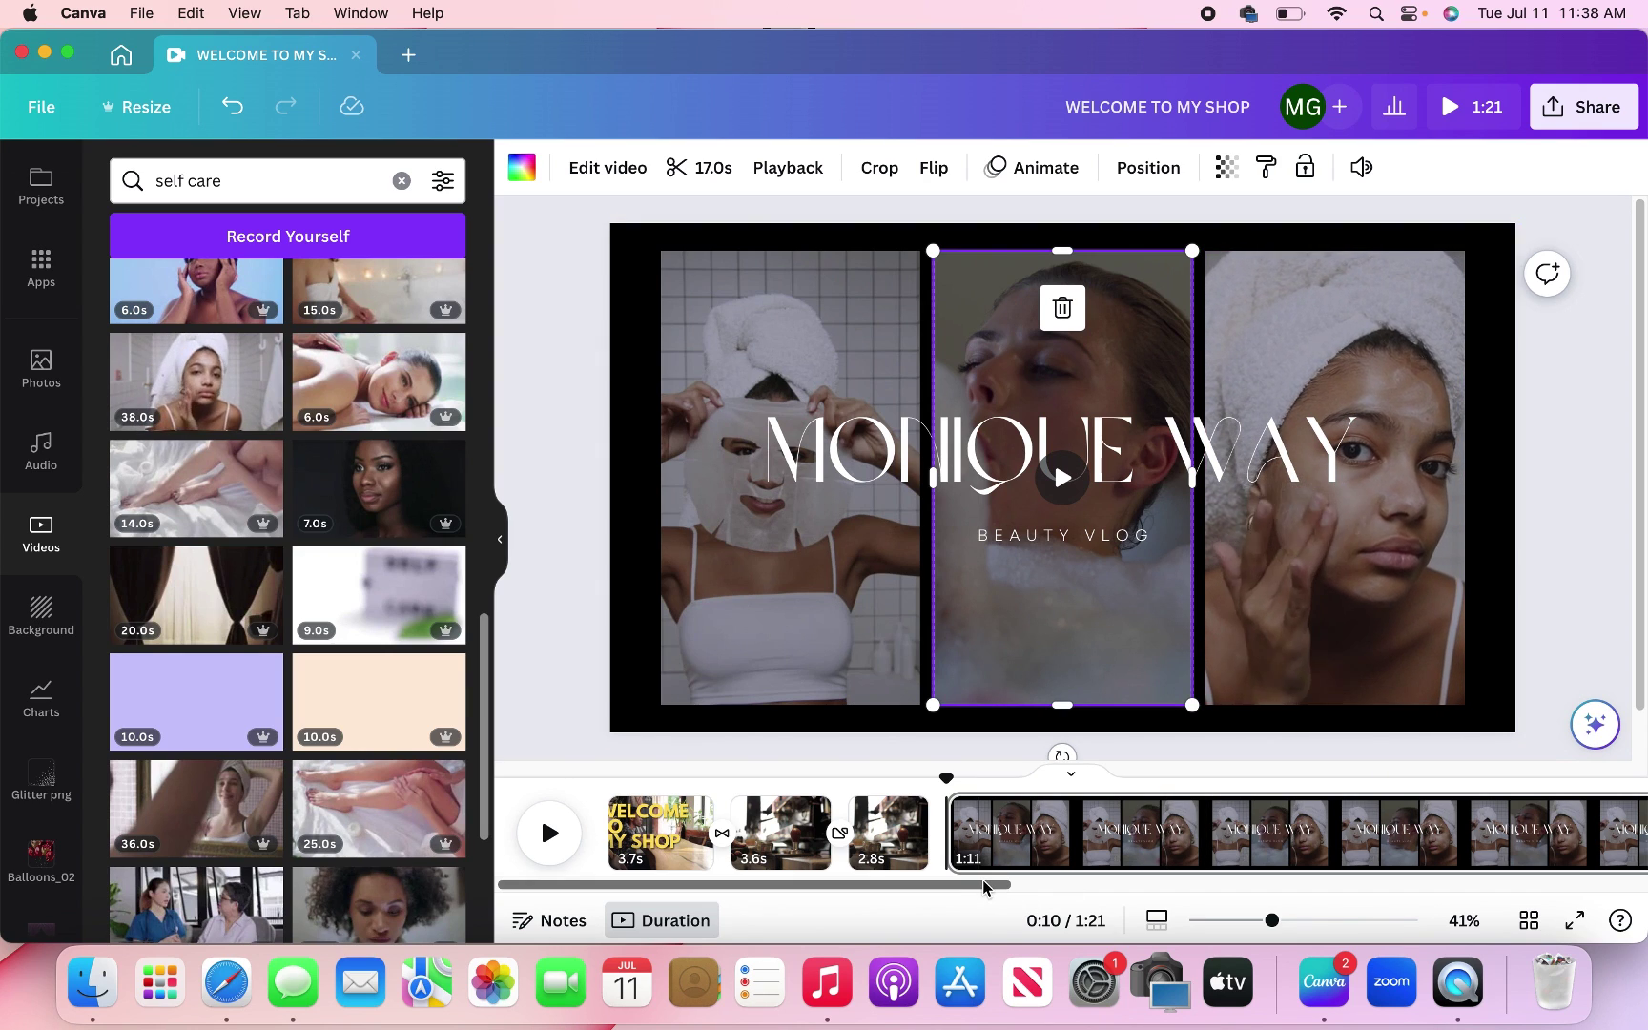
click(715, 167)
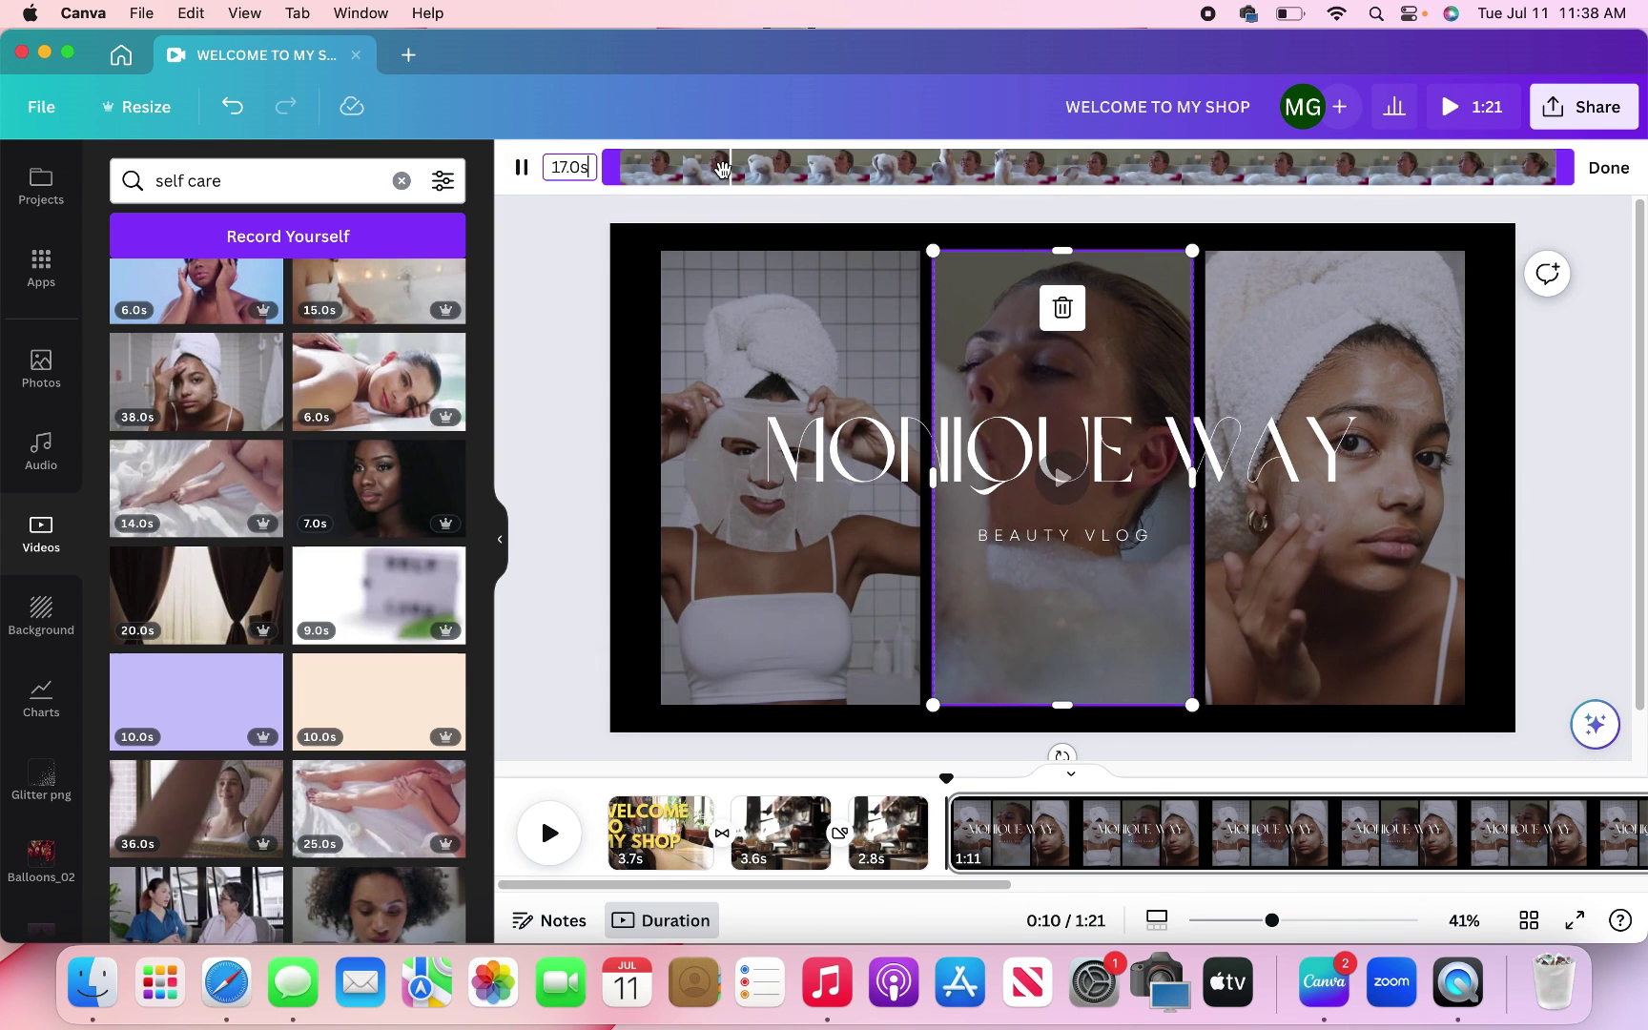
drag(1569, 167, 751, 185)
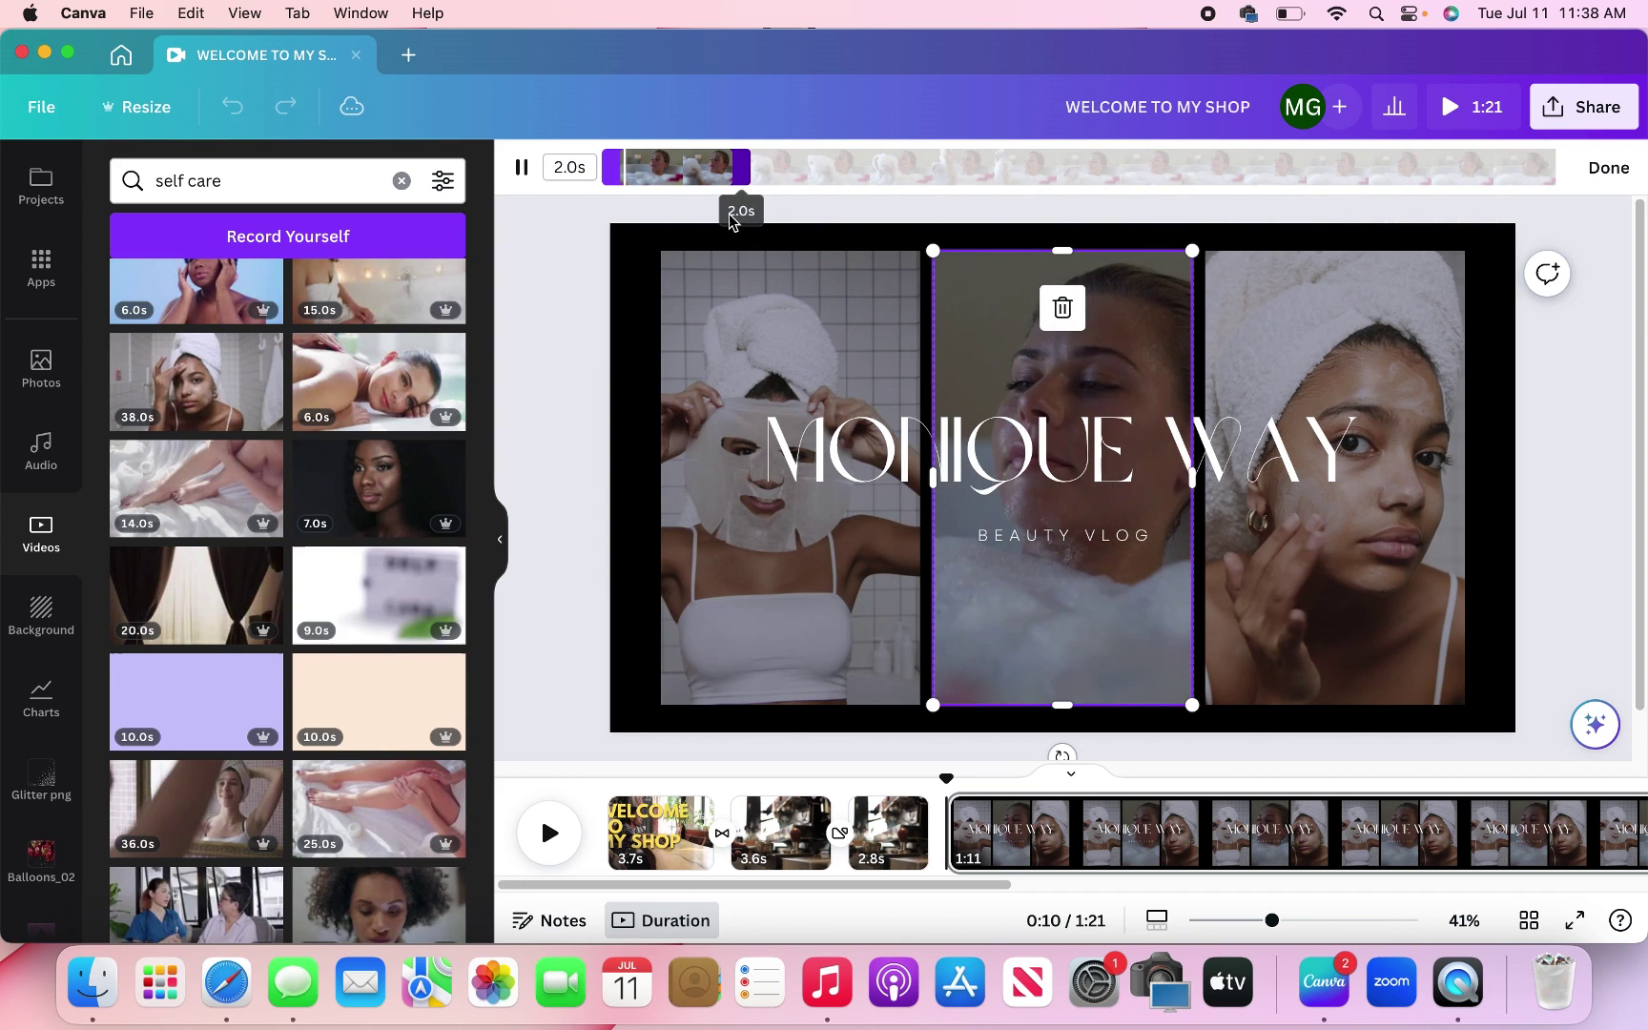
click(1608, 167)
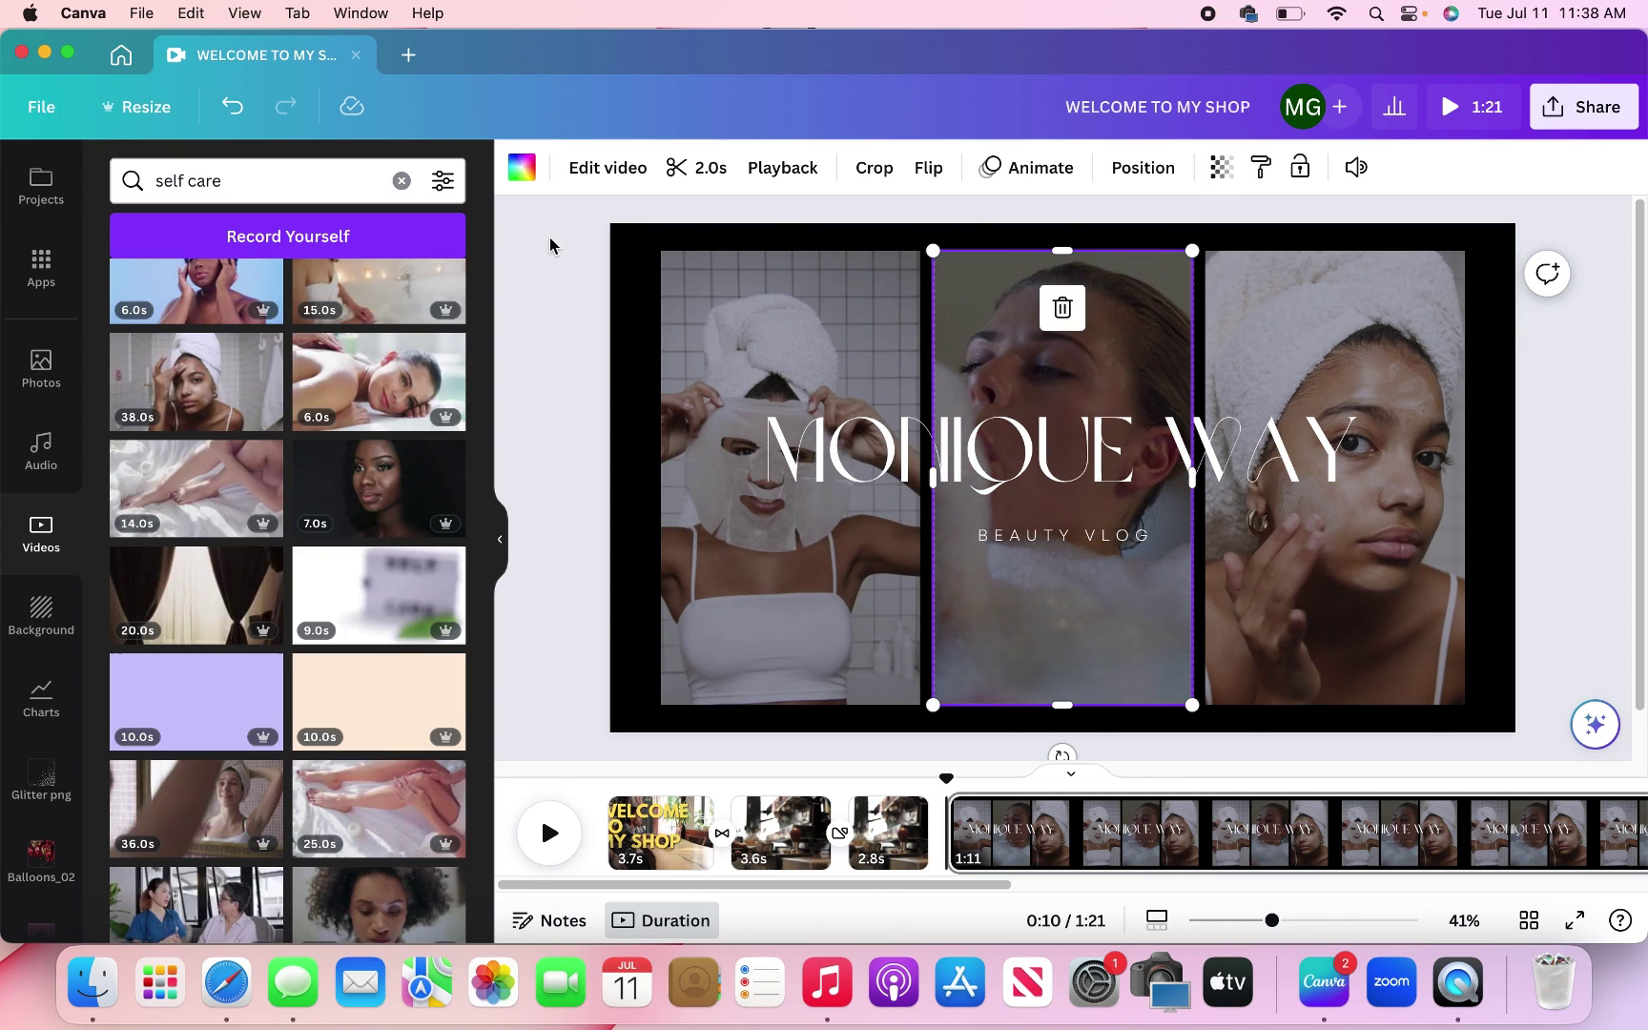
click(566, 287)
Make page 4's background white and recolour the title text black.
click(638, 262)
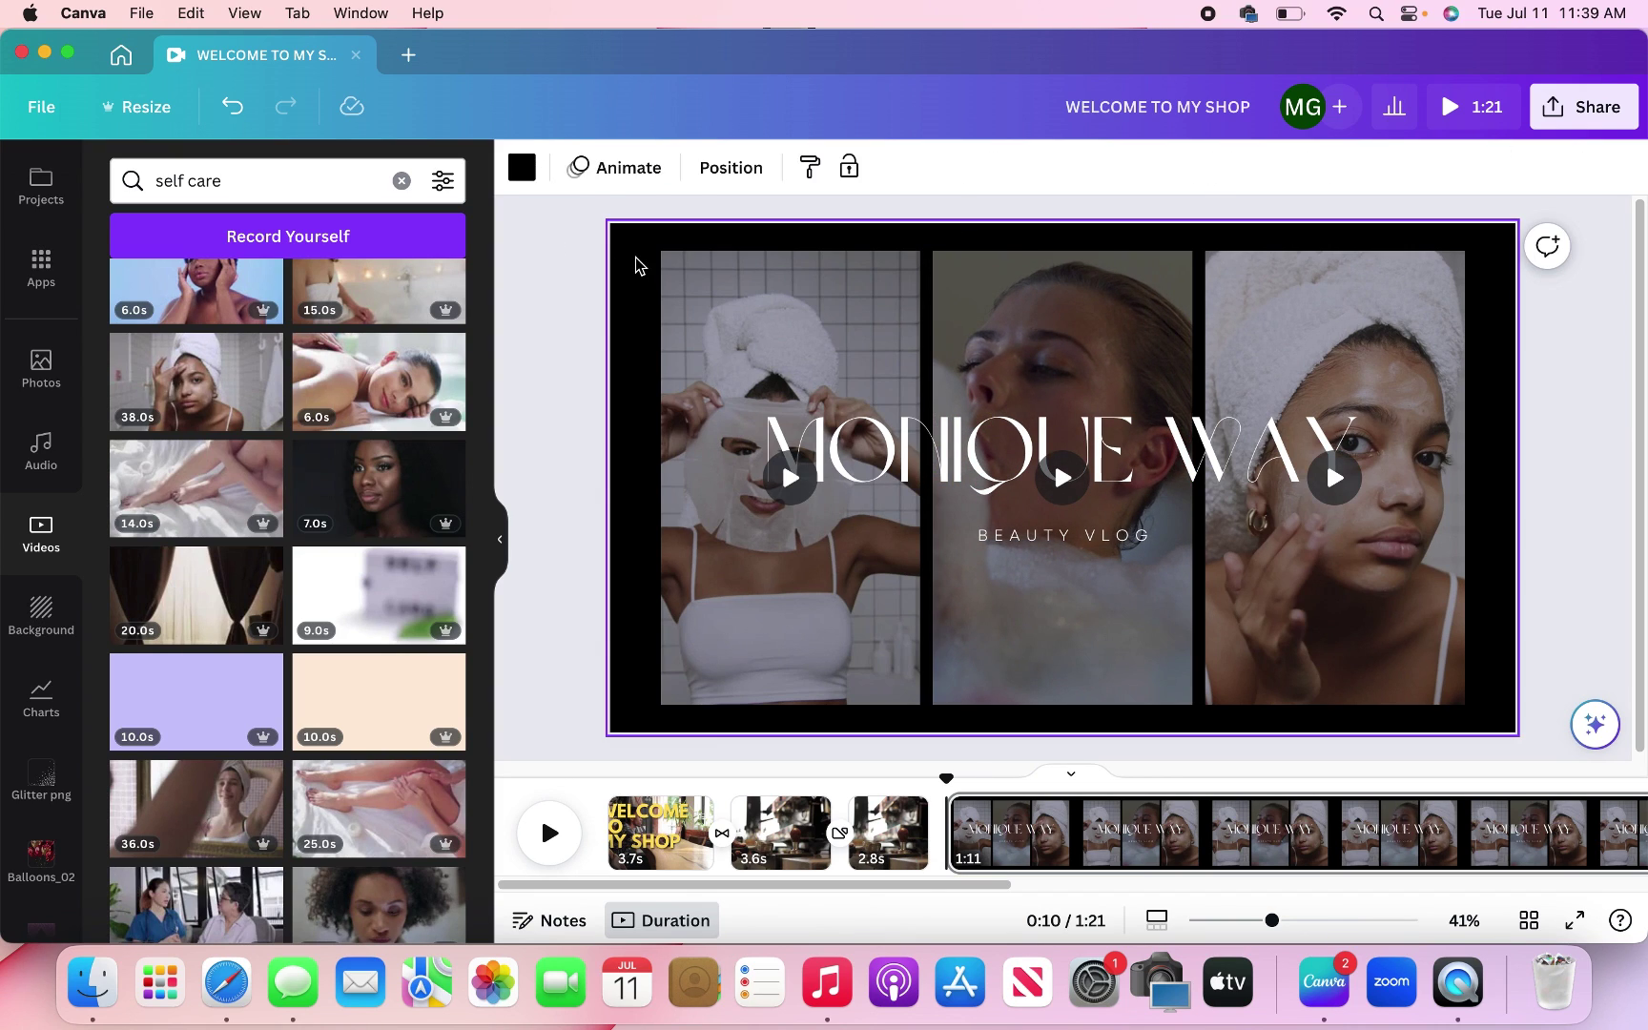
click(533, 174)
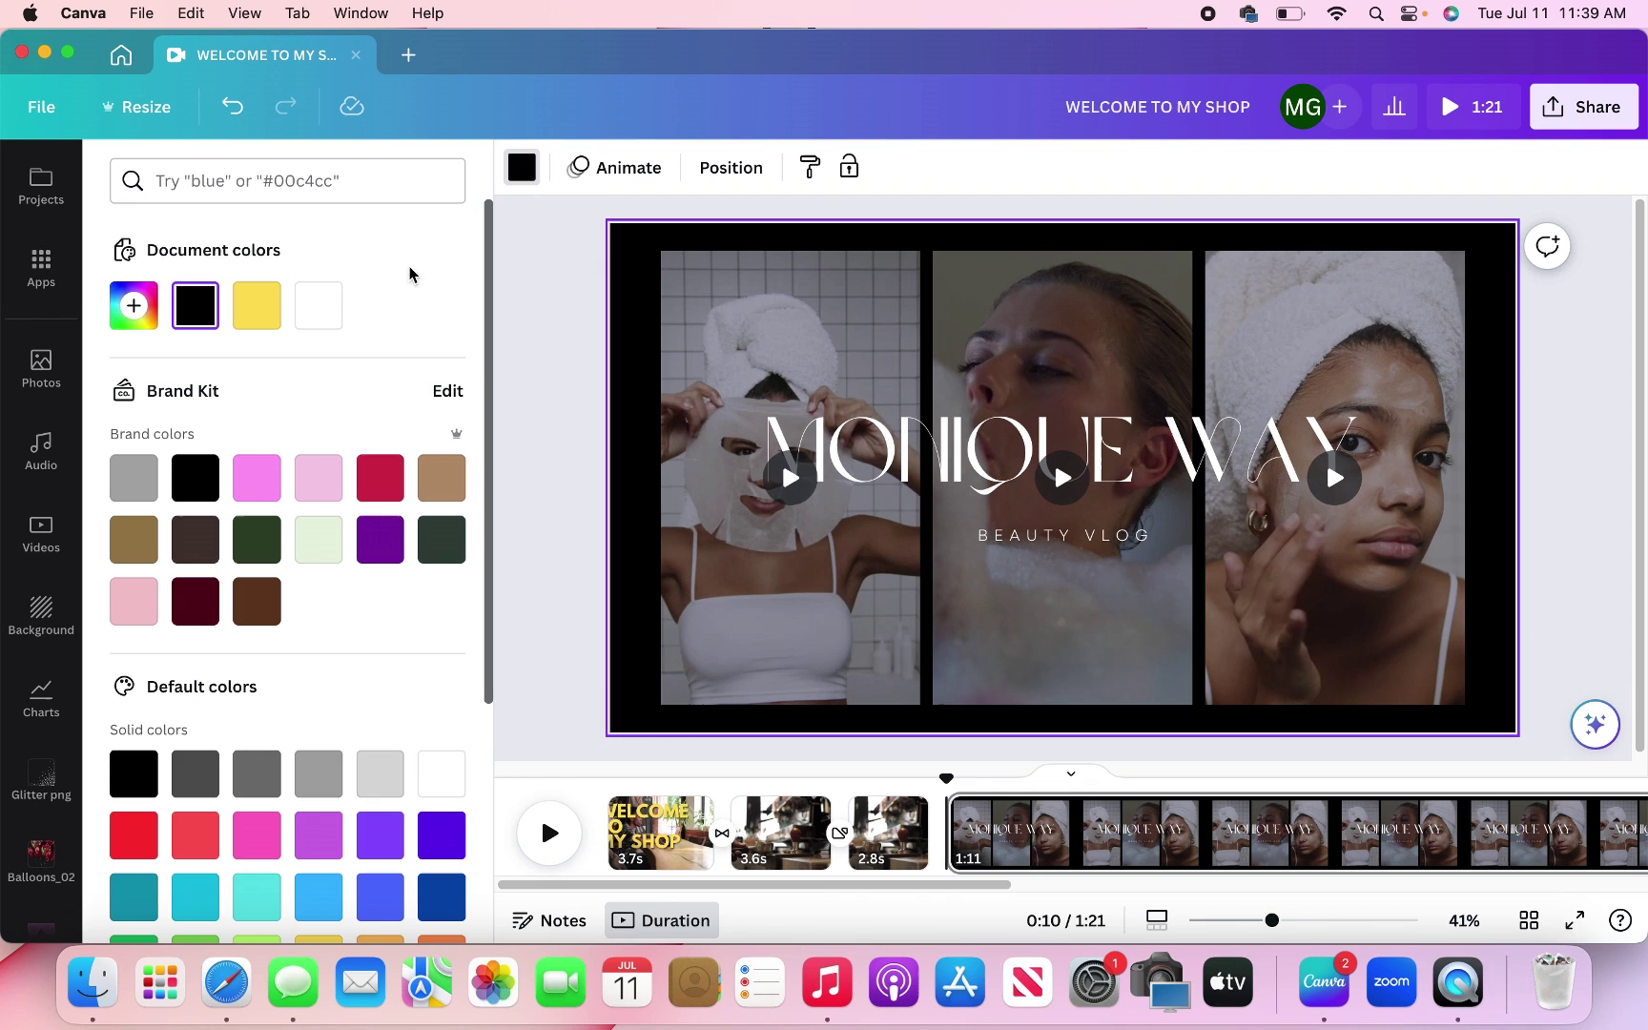
click(321, 310)
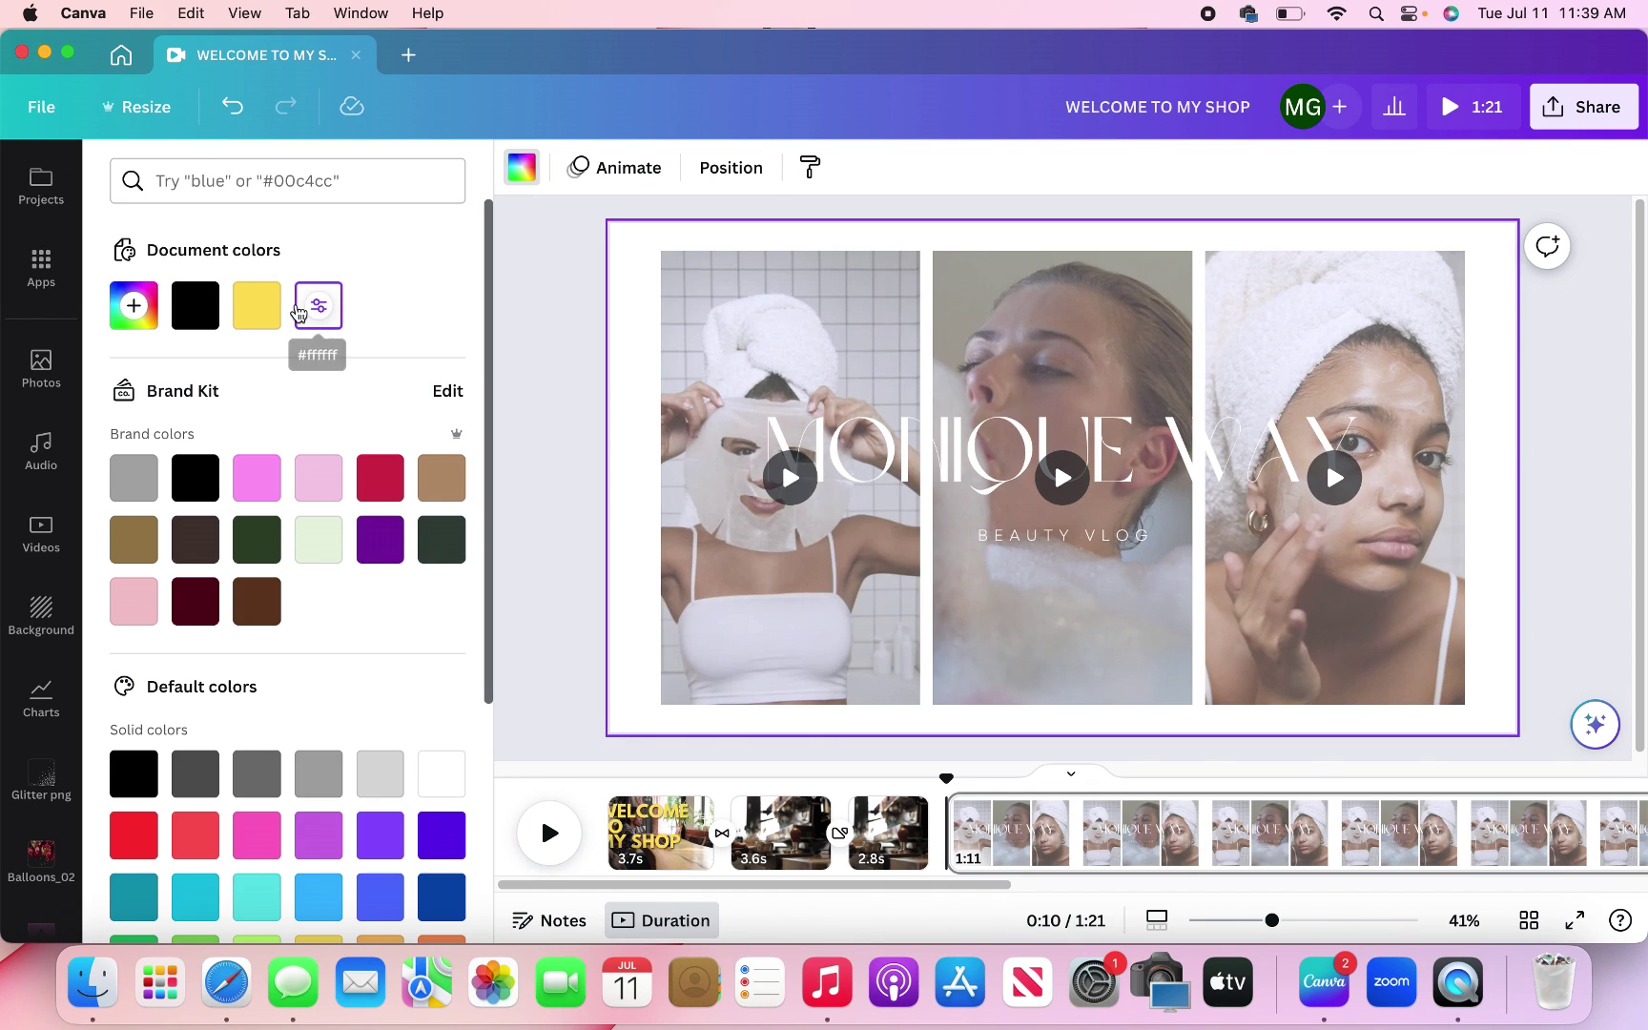
click(811, 448)
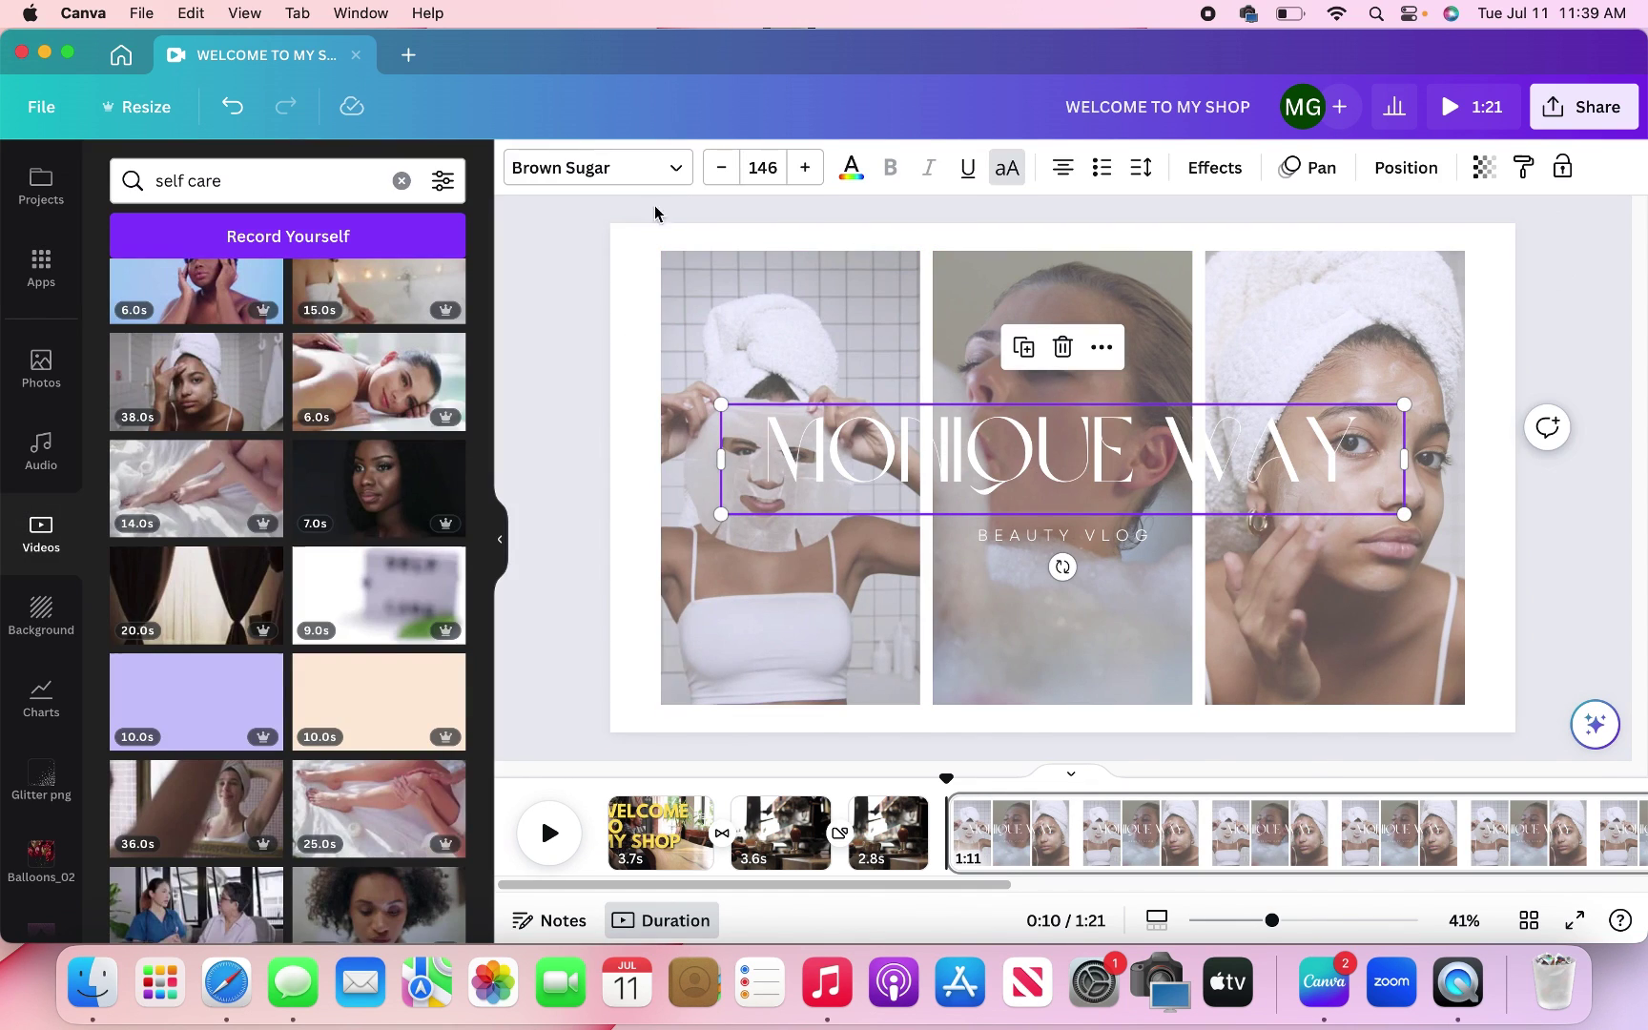
click(852, 169)
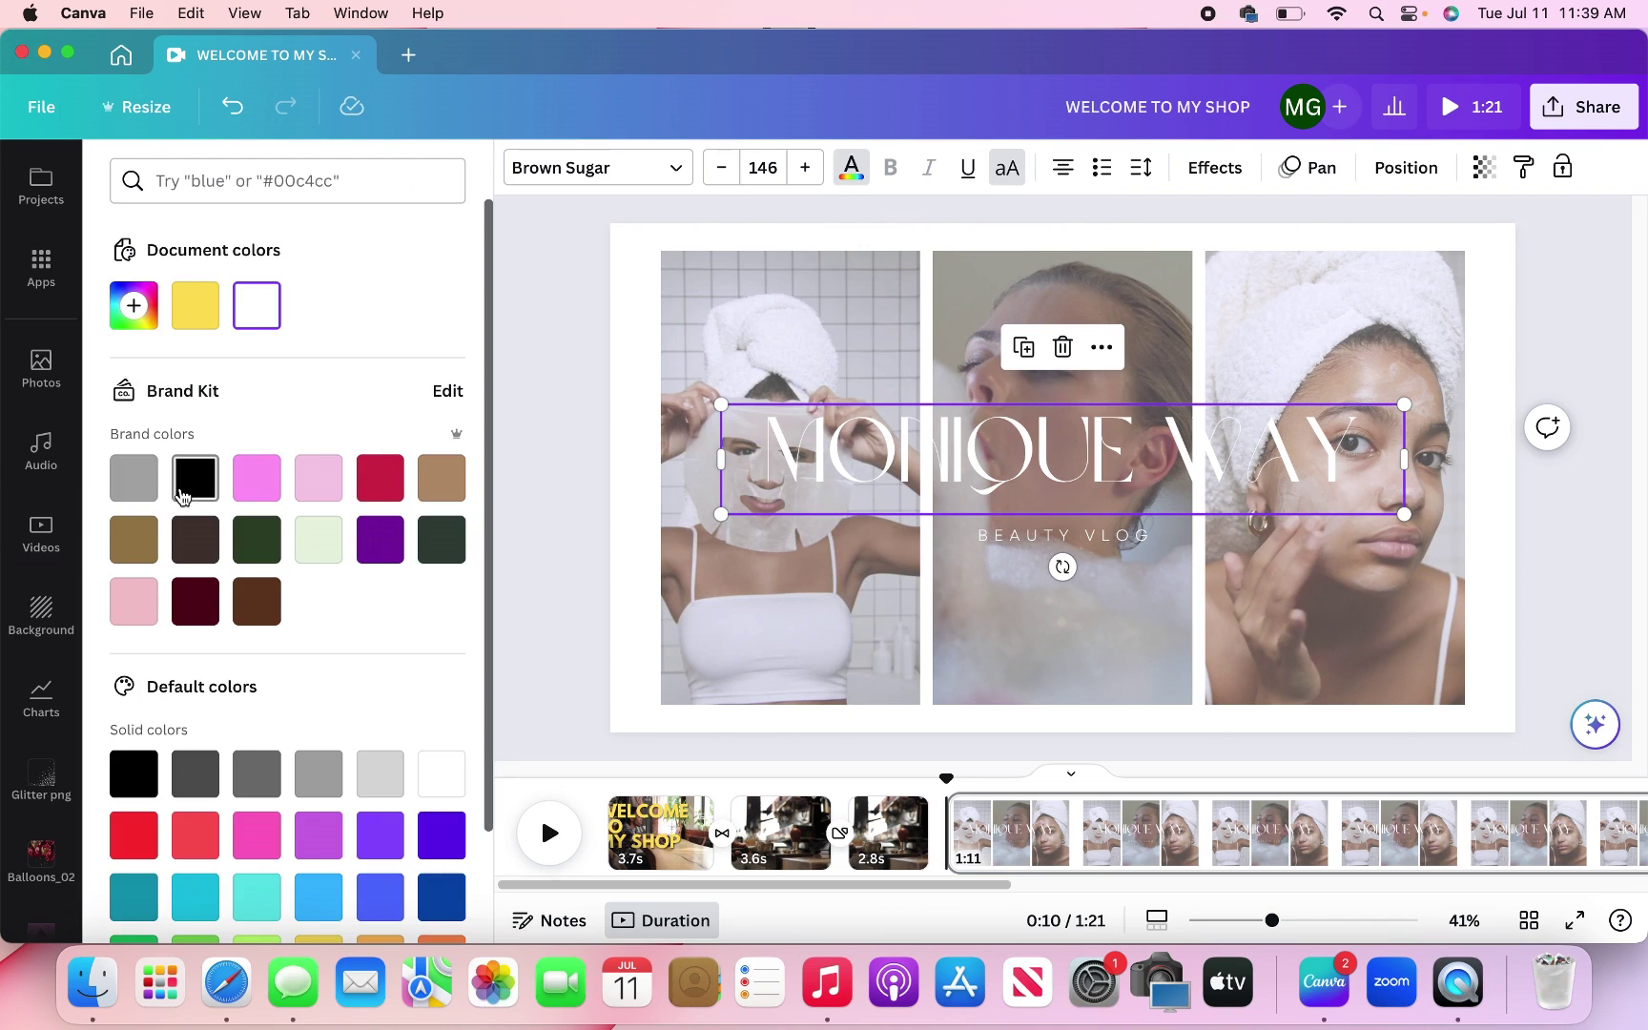
click(186, 491)
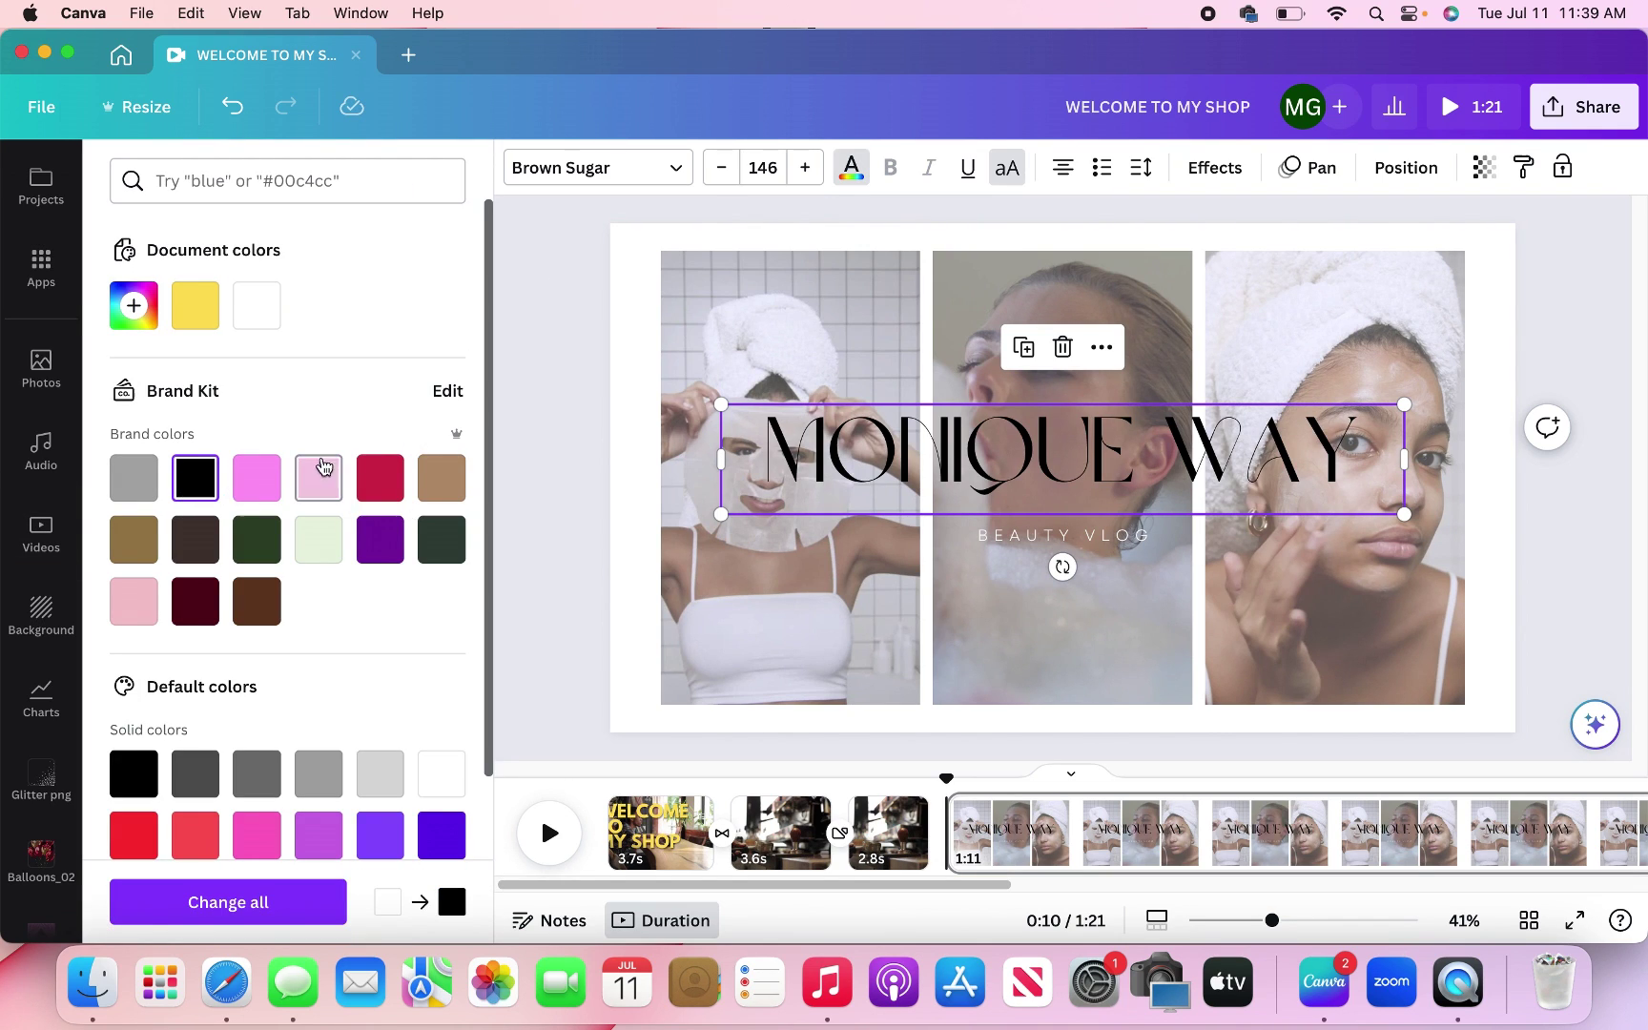
key(Escape)
key(Escape)
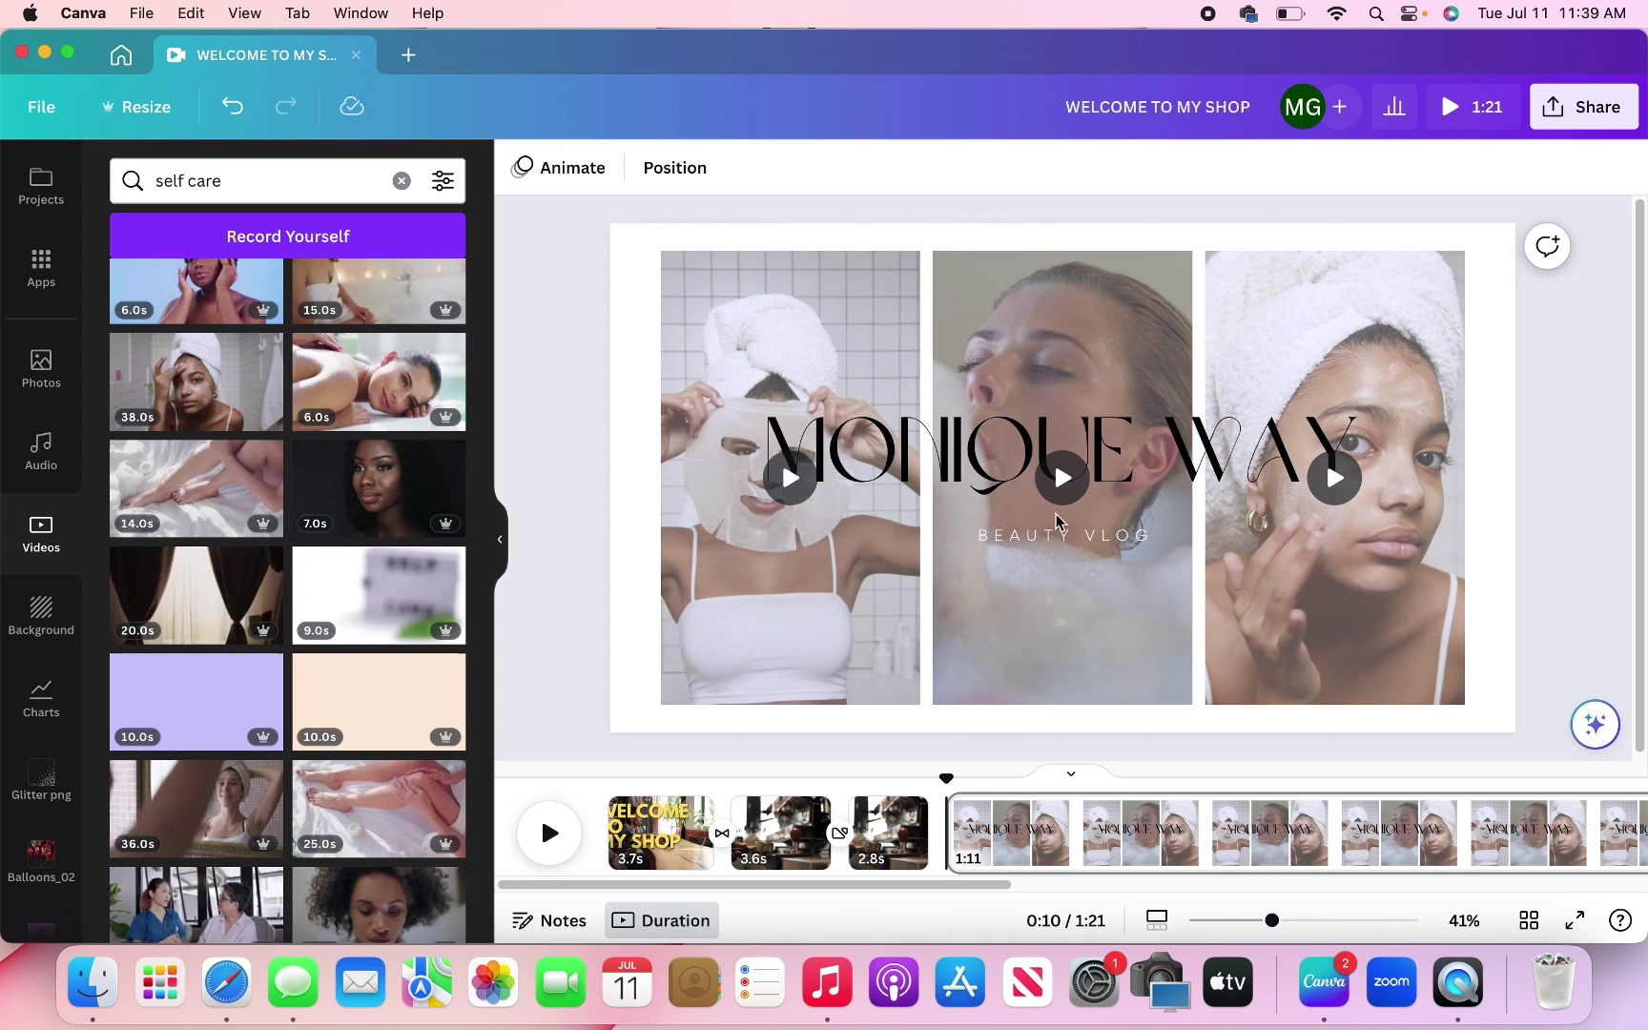
Trim the last page to 4.7 seconds, bringing the video to 15.0 seconds.
click(1076, 833)
scroll(977, 833, right, 5)
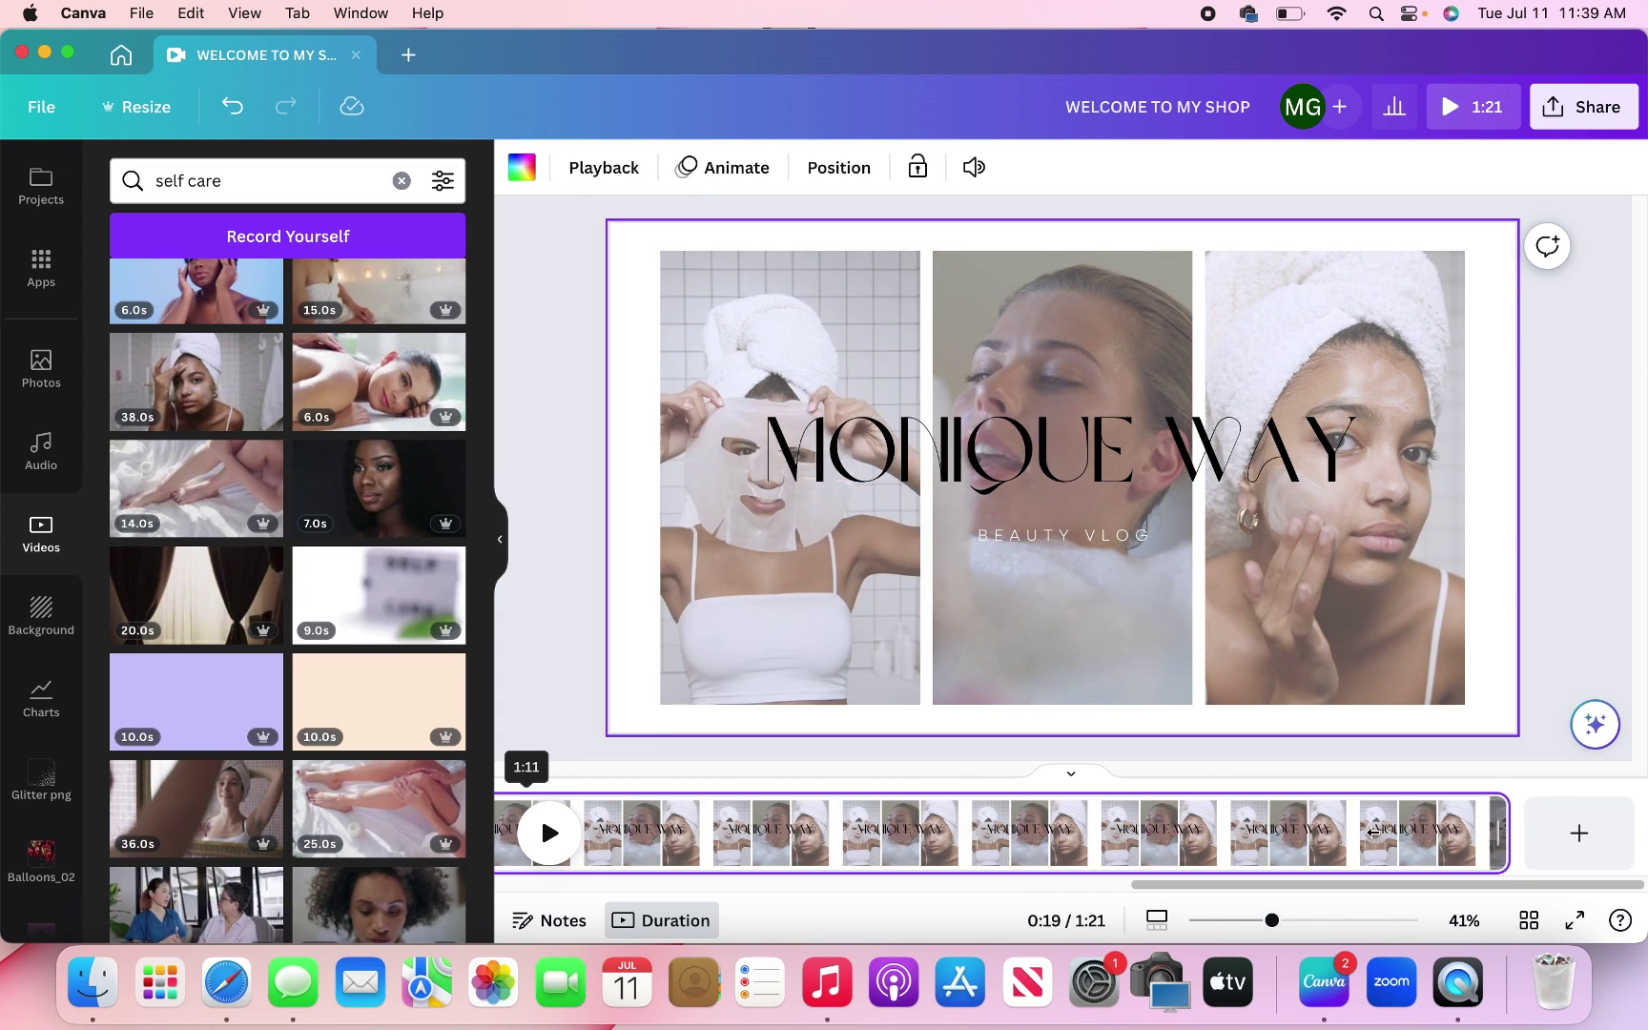
scroll(977, 832, right, 5)
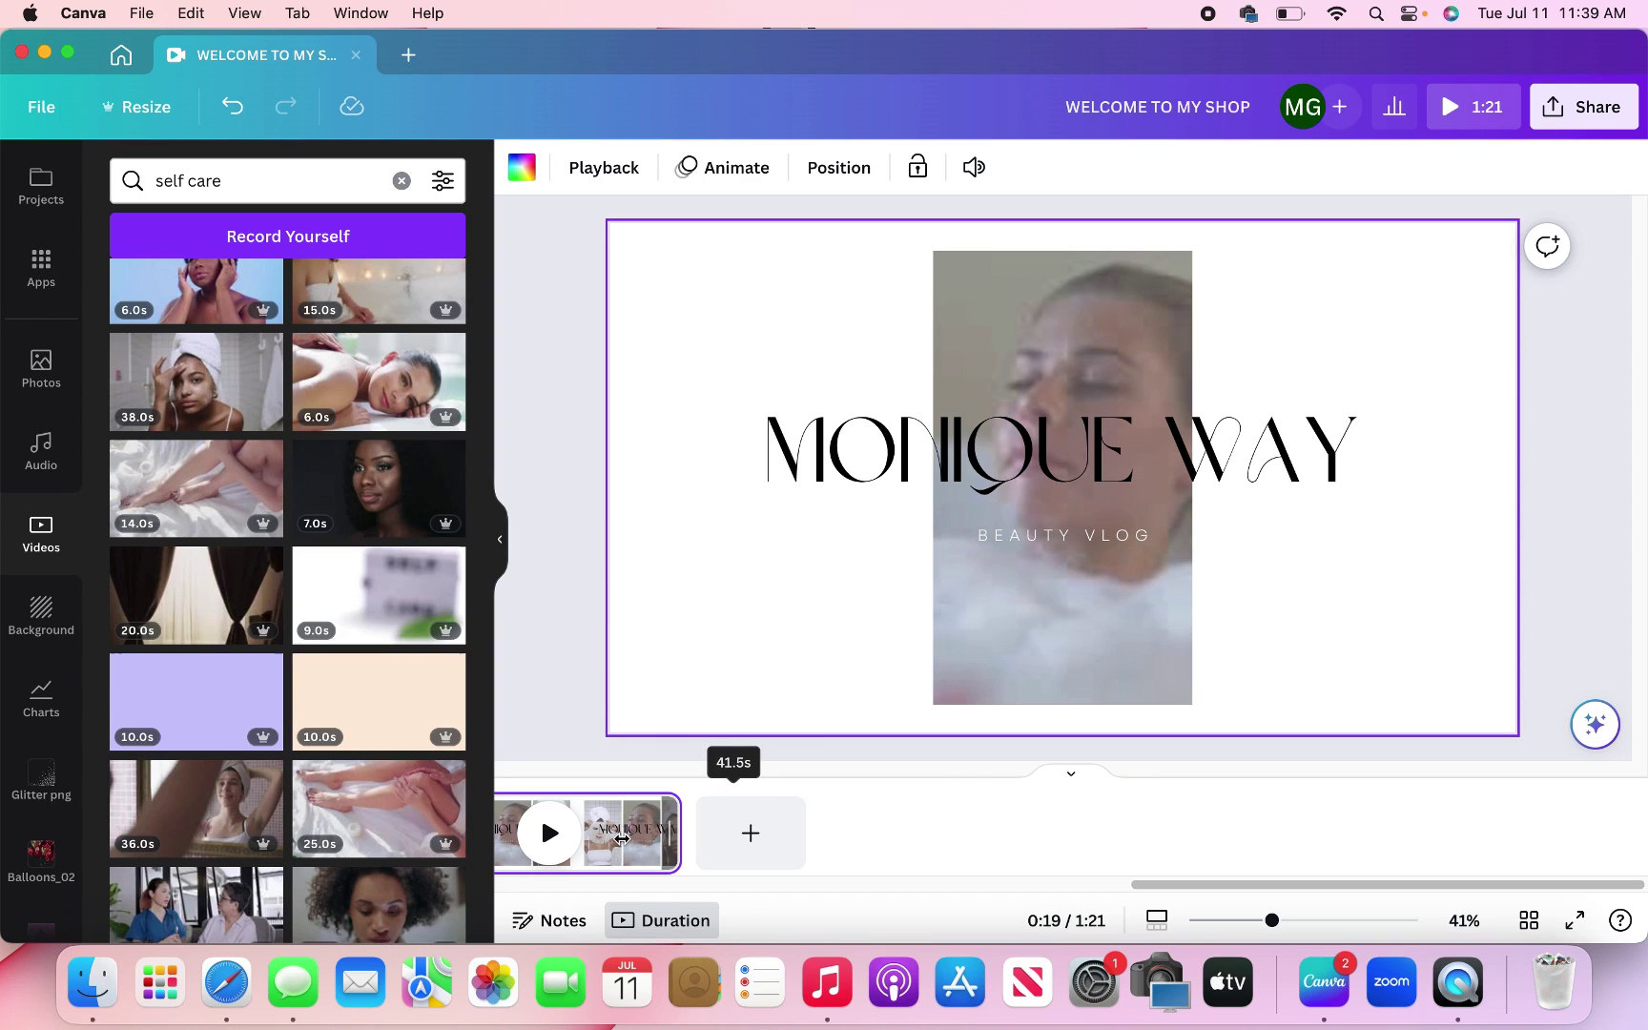
key(super+z)
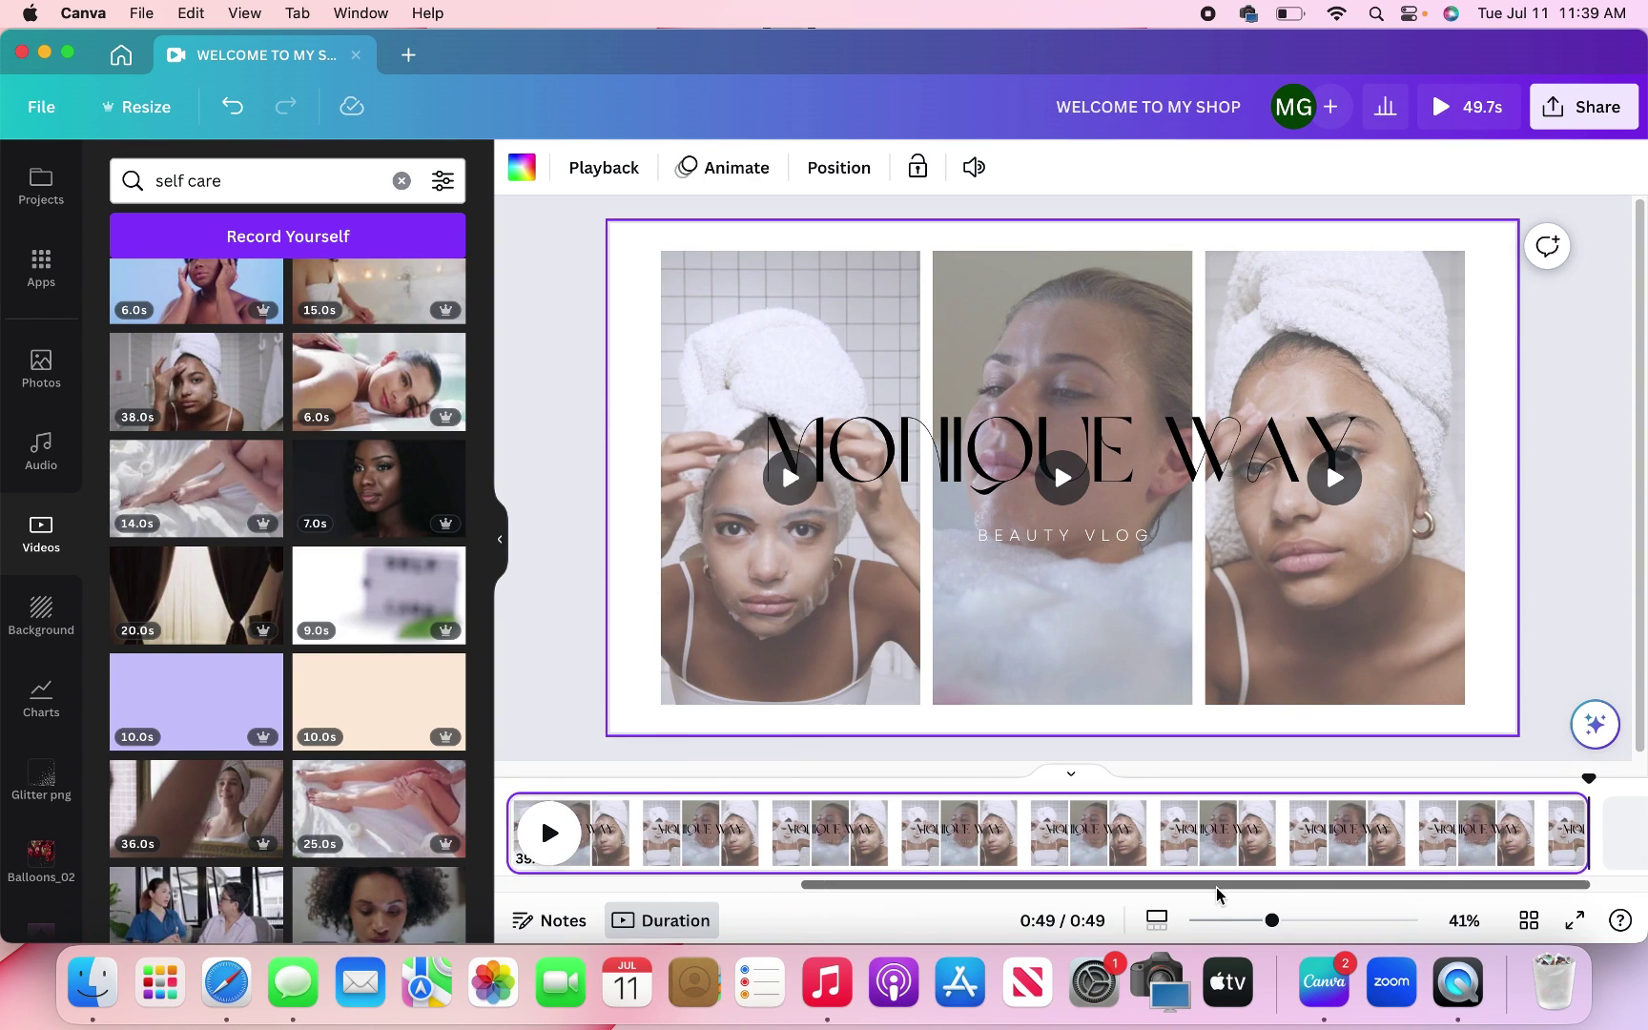
drag(1591, 833, 640, 838)
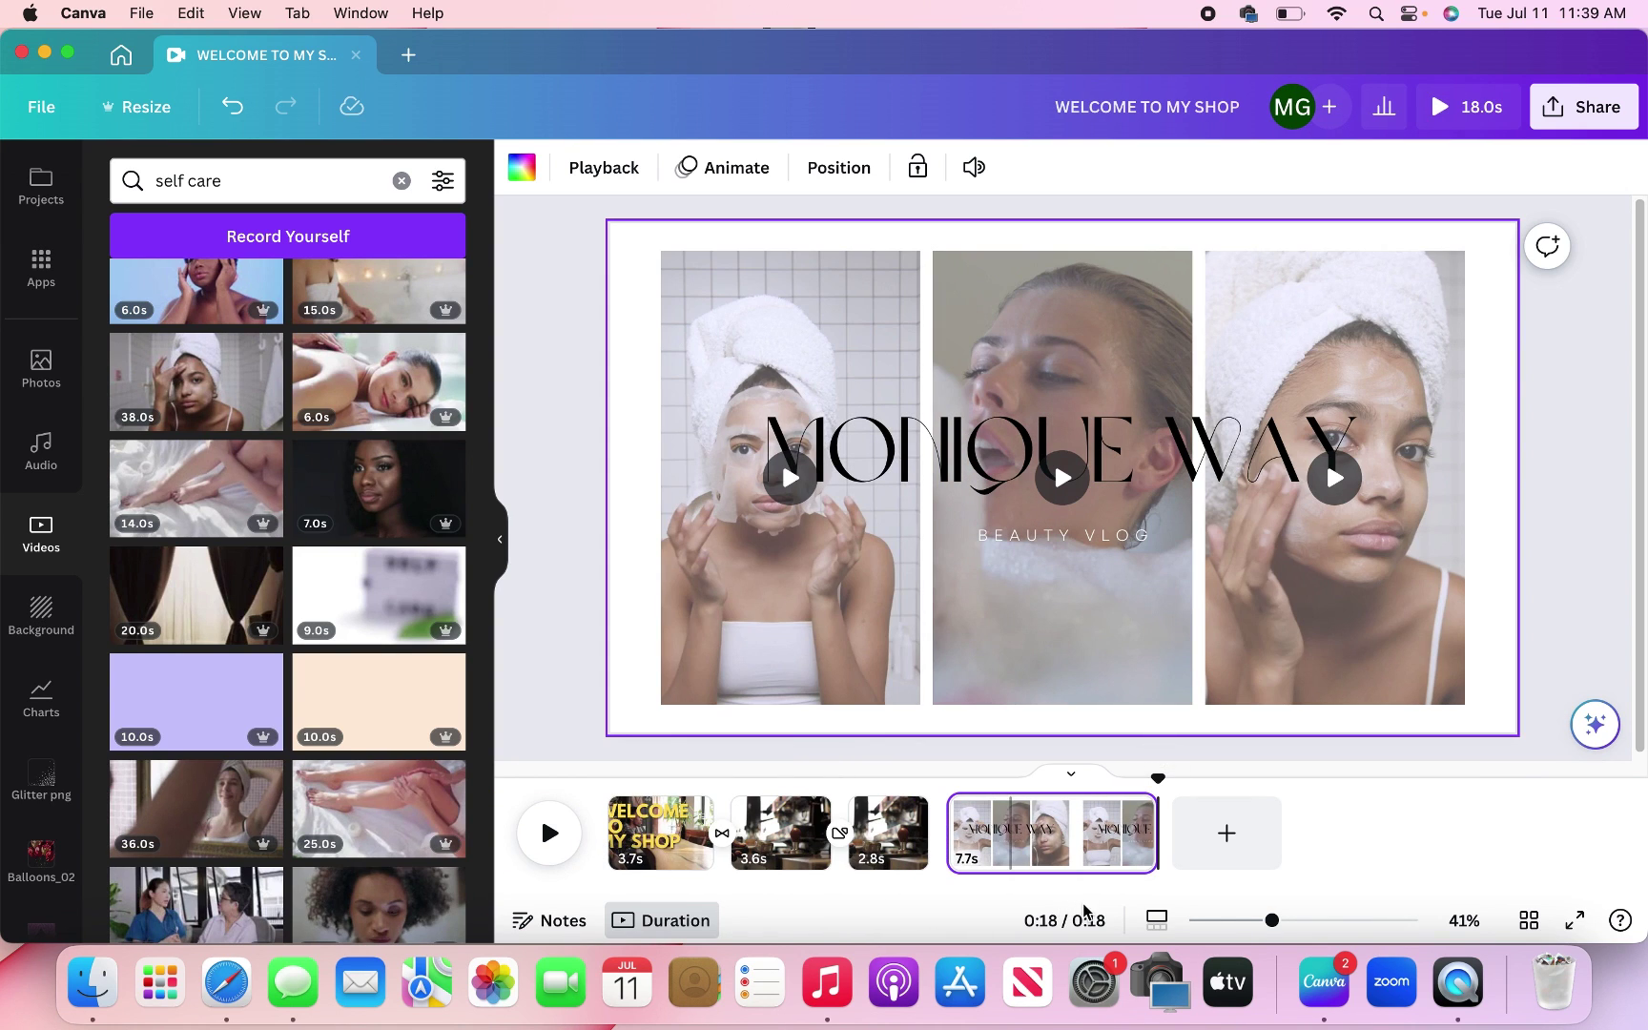
drag(1112, 835, 1075, 835)
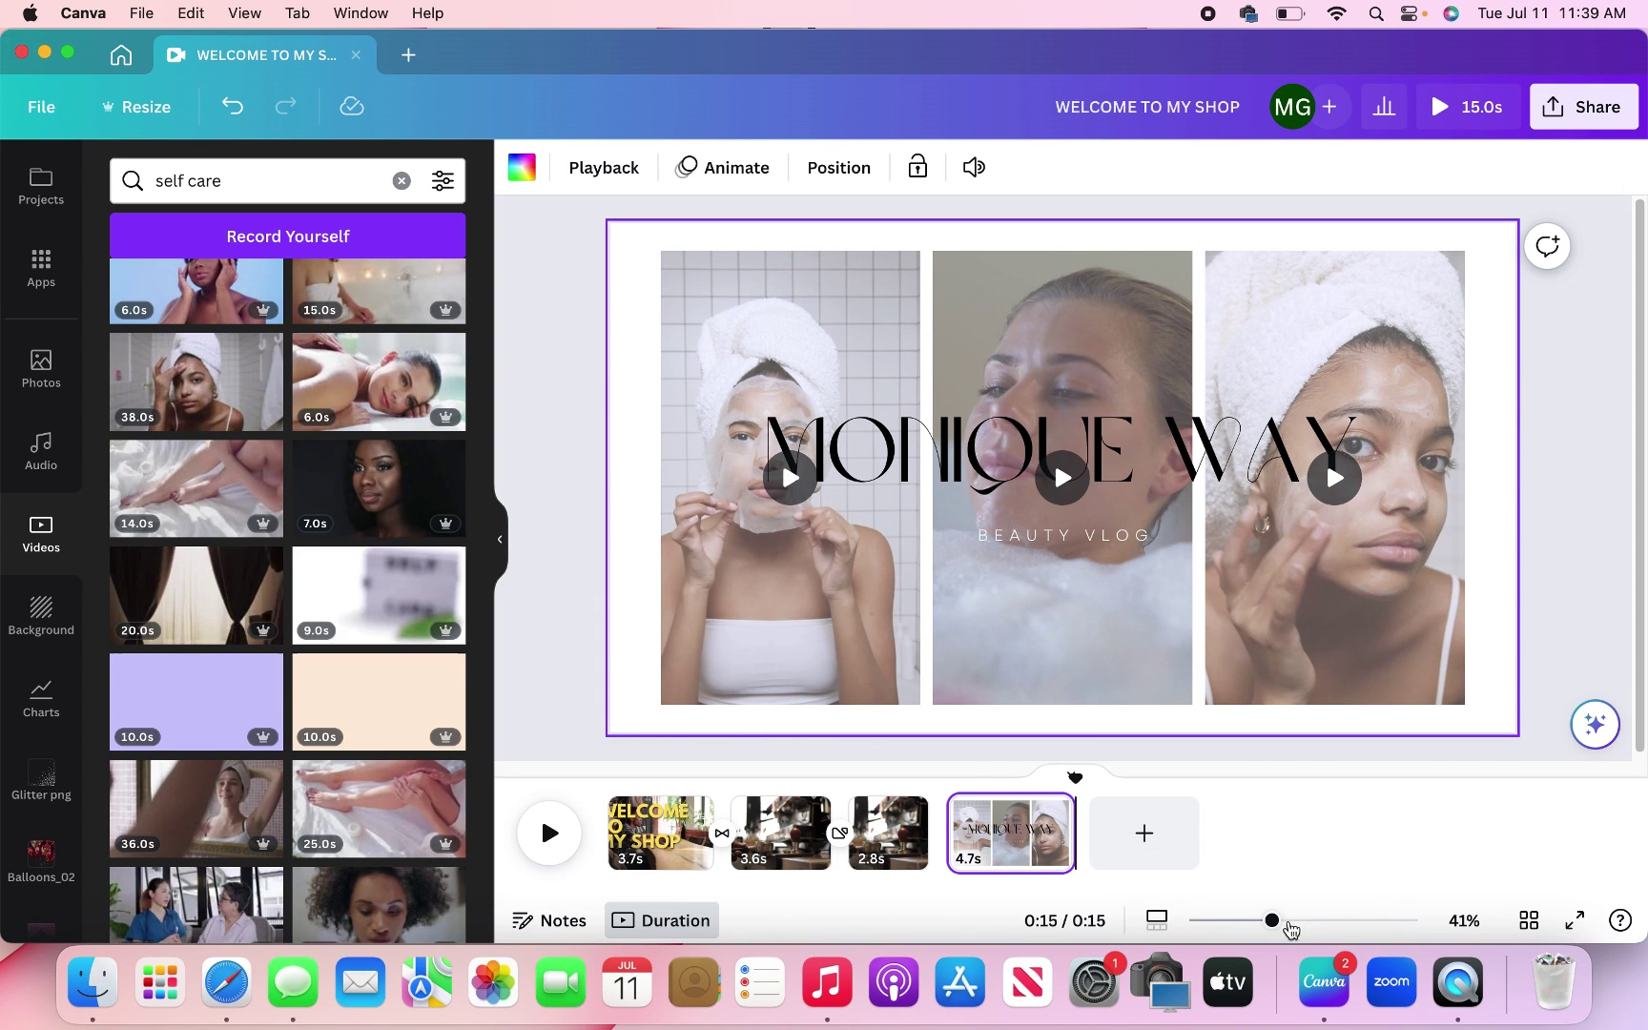
mouse_move(1275, 921)
mouse_down()
mouse_move(1369, 920)
mouse_move(1261, 920)
mouse_up()
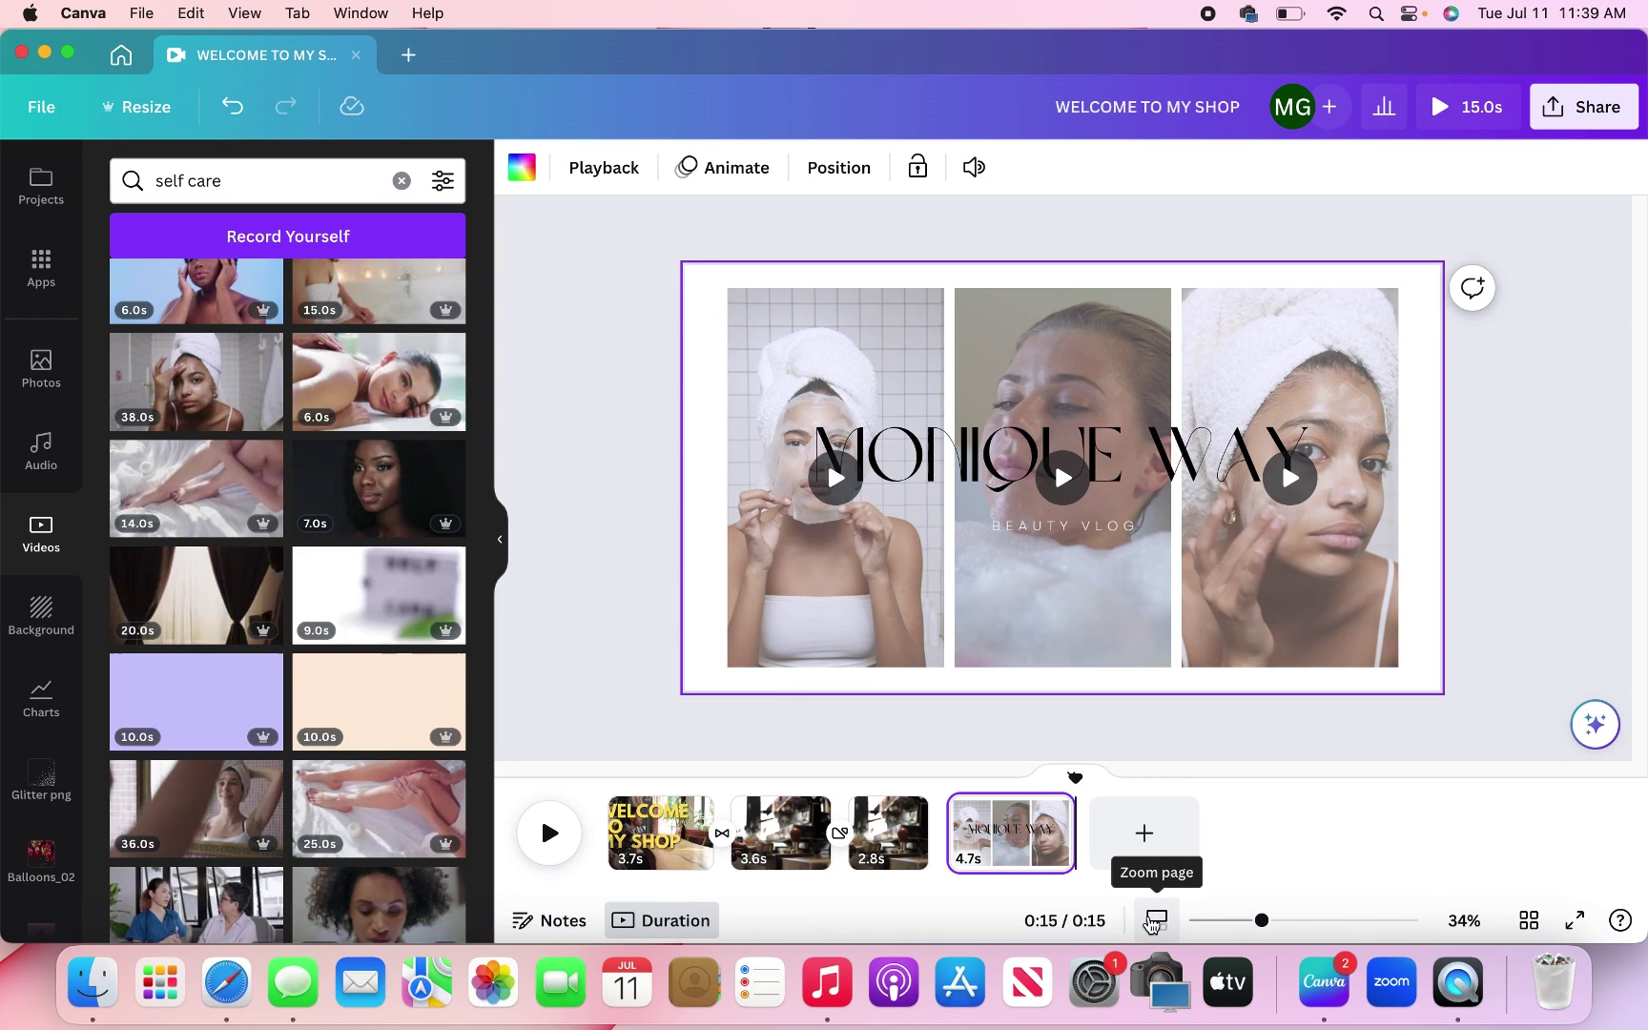
Zoom into the timeline to inspect the clips, select the WELCOME TO MY SHOP page, then zoom back to 10%.
click(1154, 921)
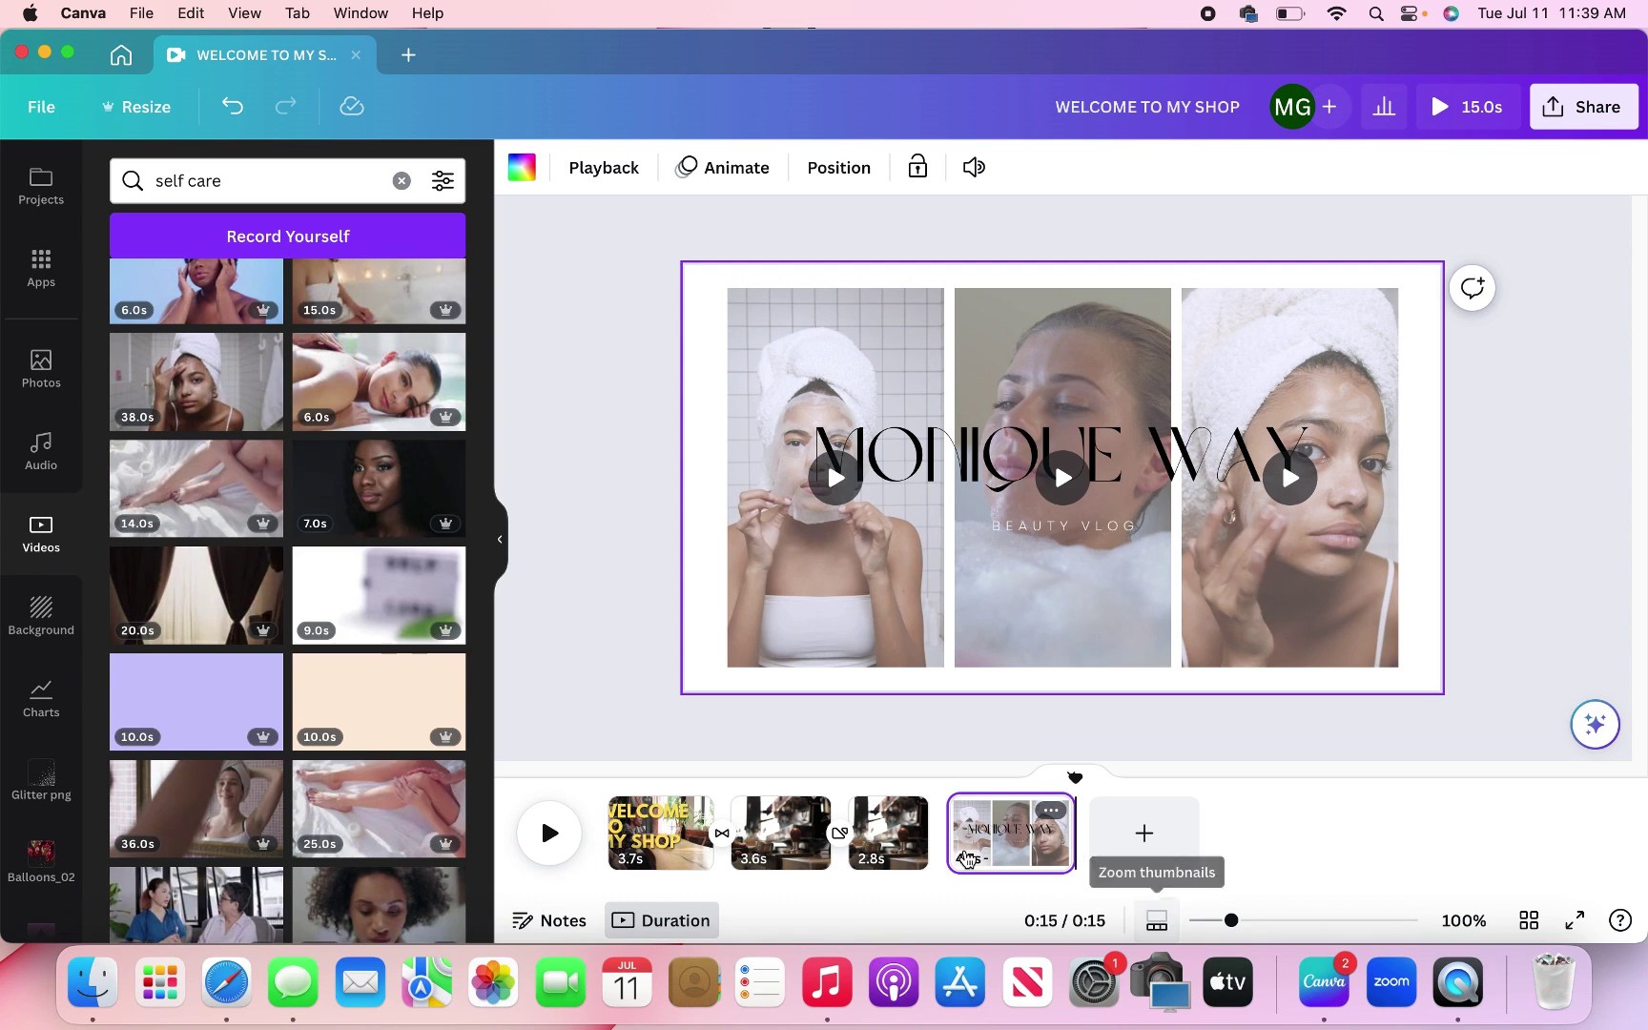
click(1240, 923)
drag(1276, 931, 1387, 921)
drag(986, 885, 715, 888)
drag(1388, 925, 1419, 921)
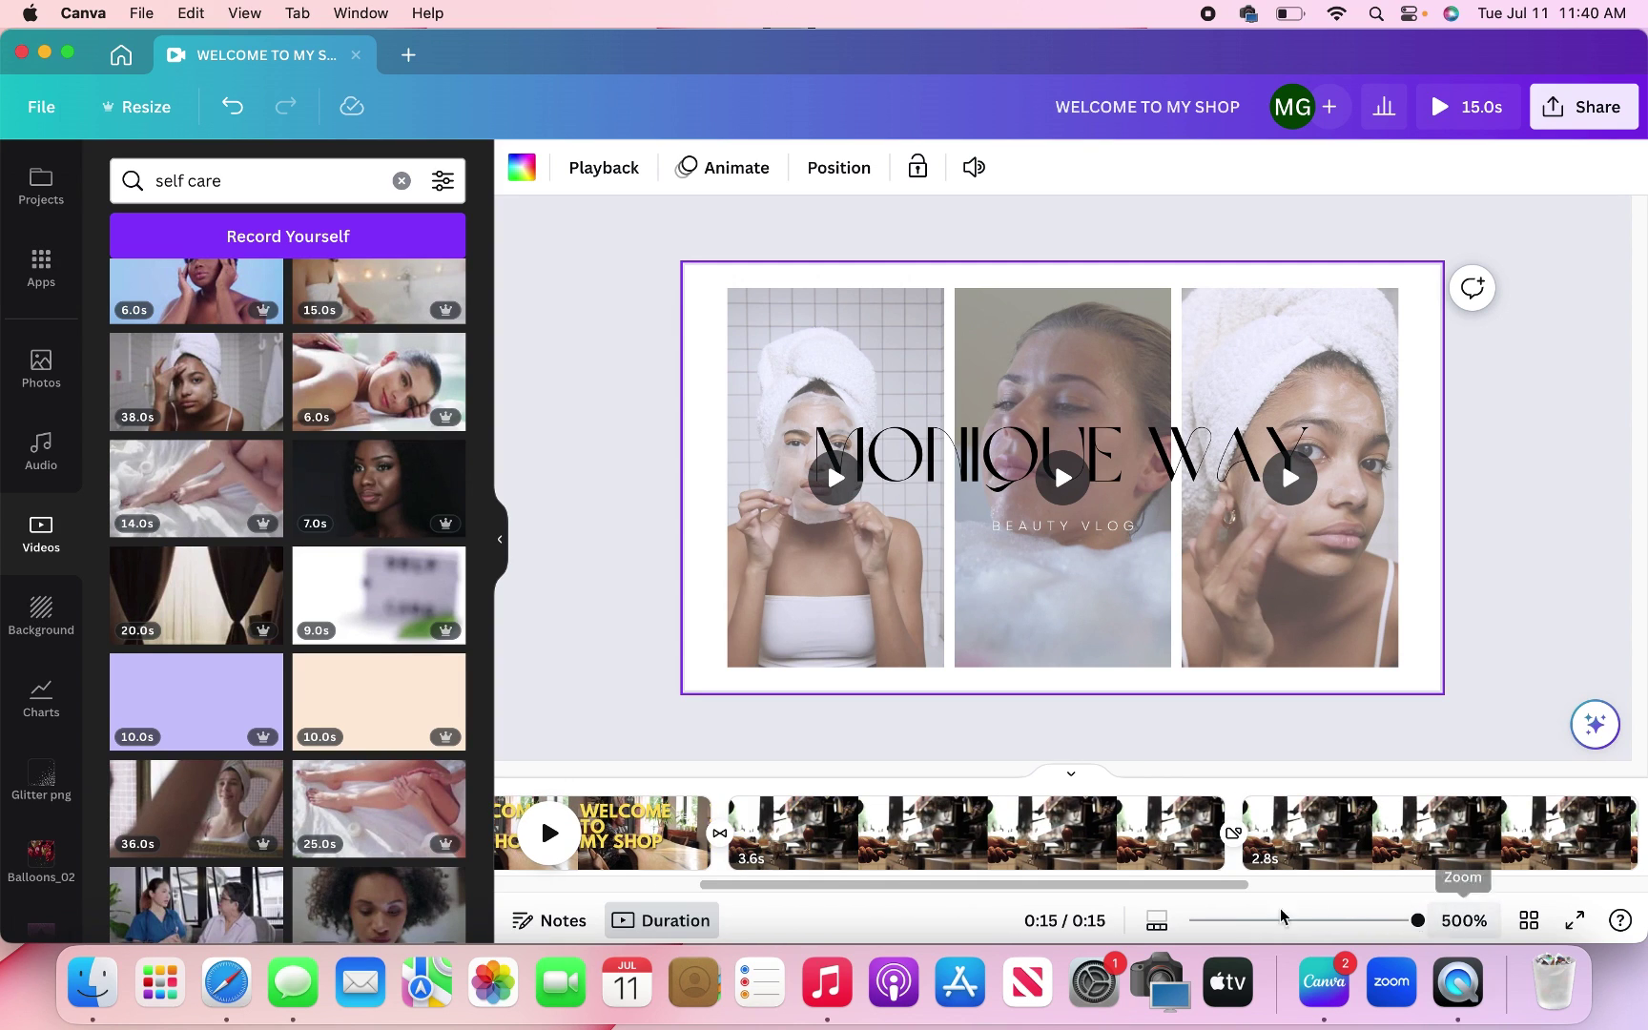
drag(1103, 894, 901, 904)
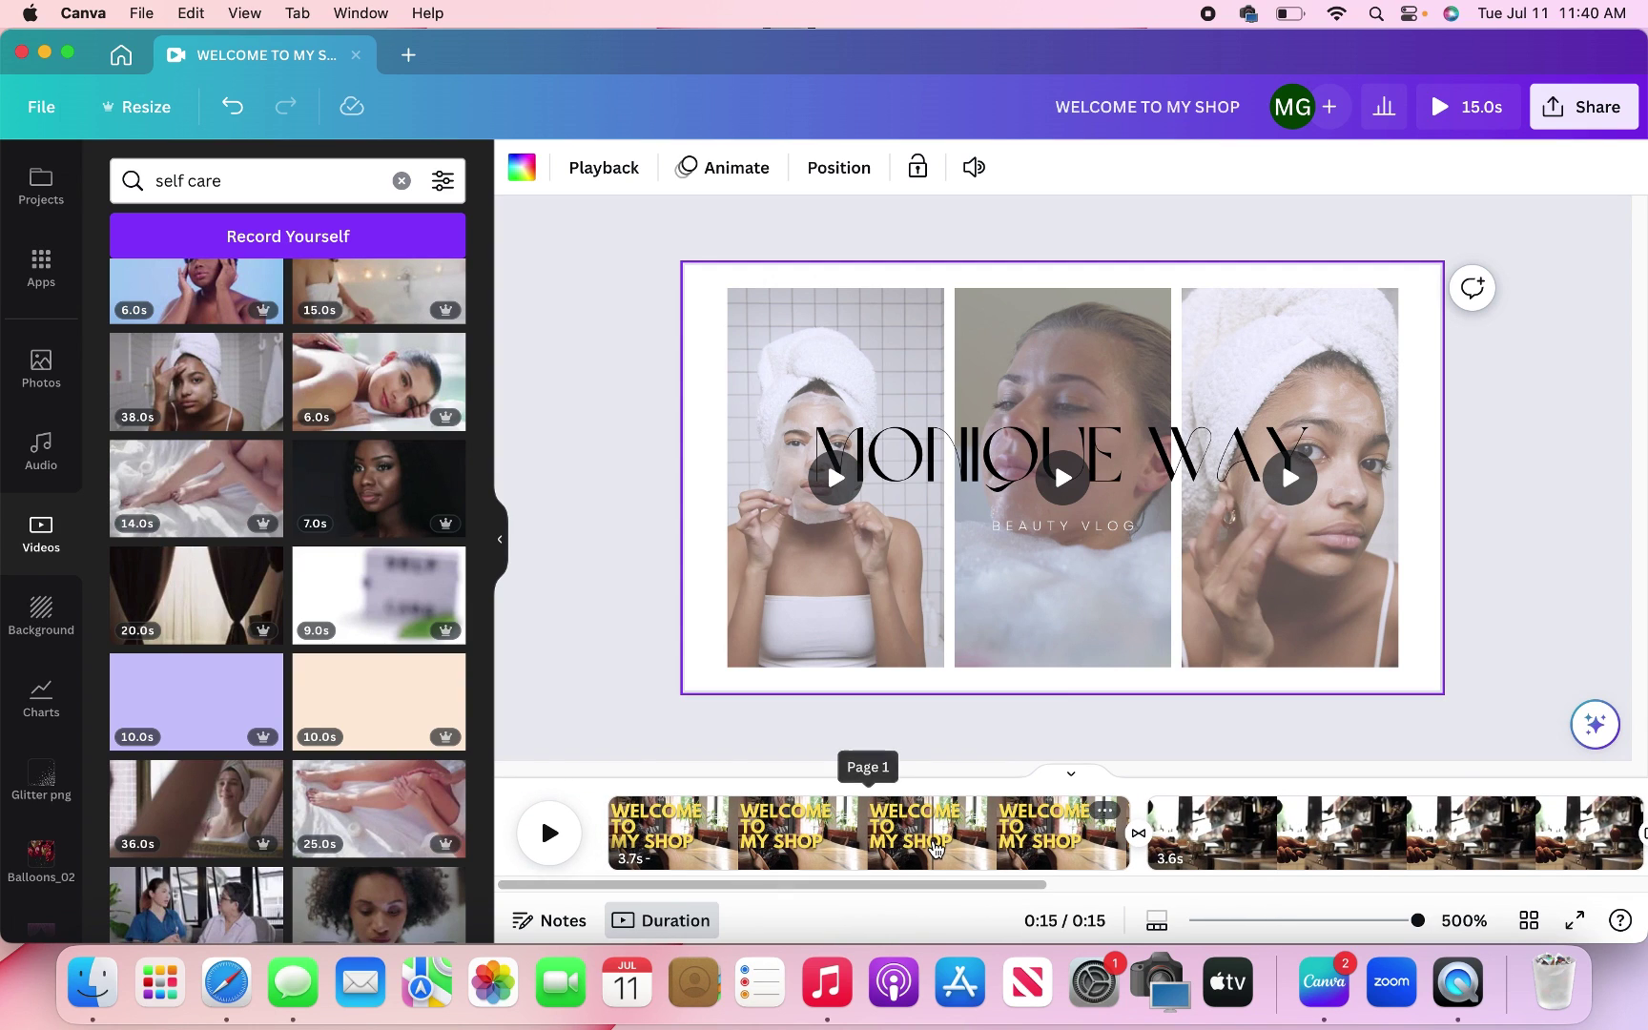
click(932, 848)
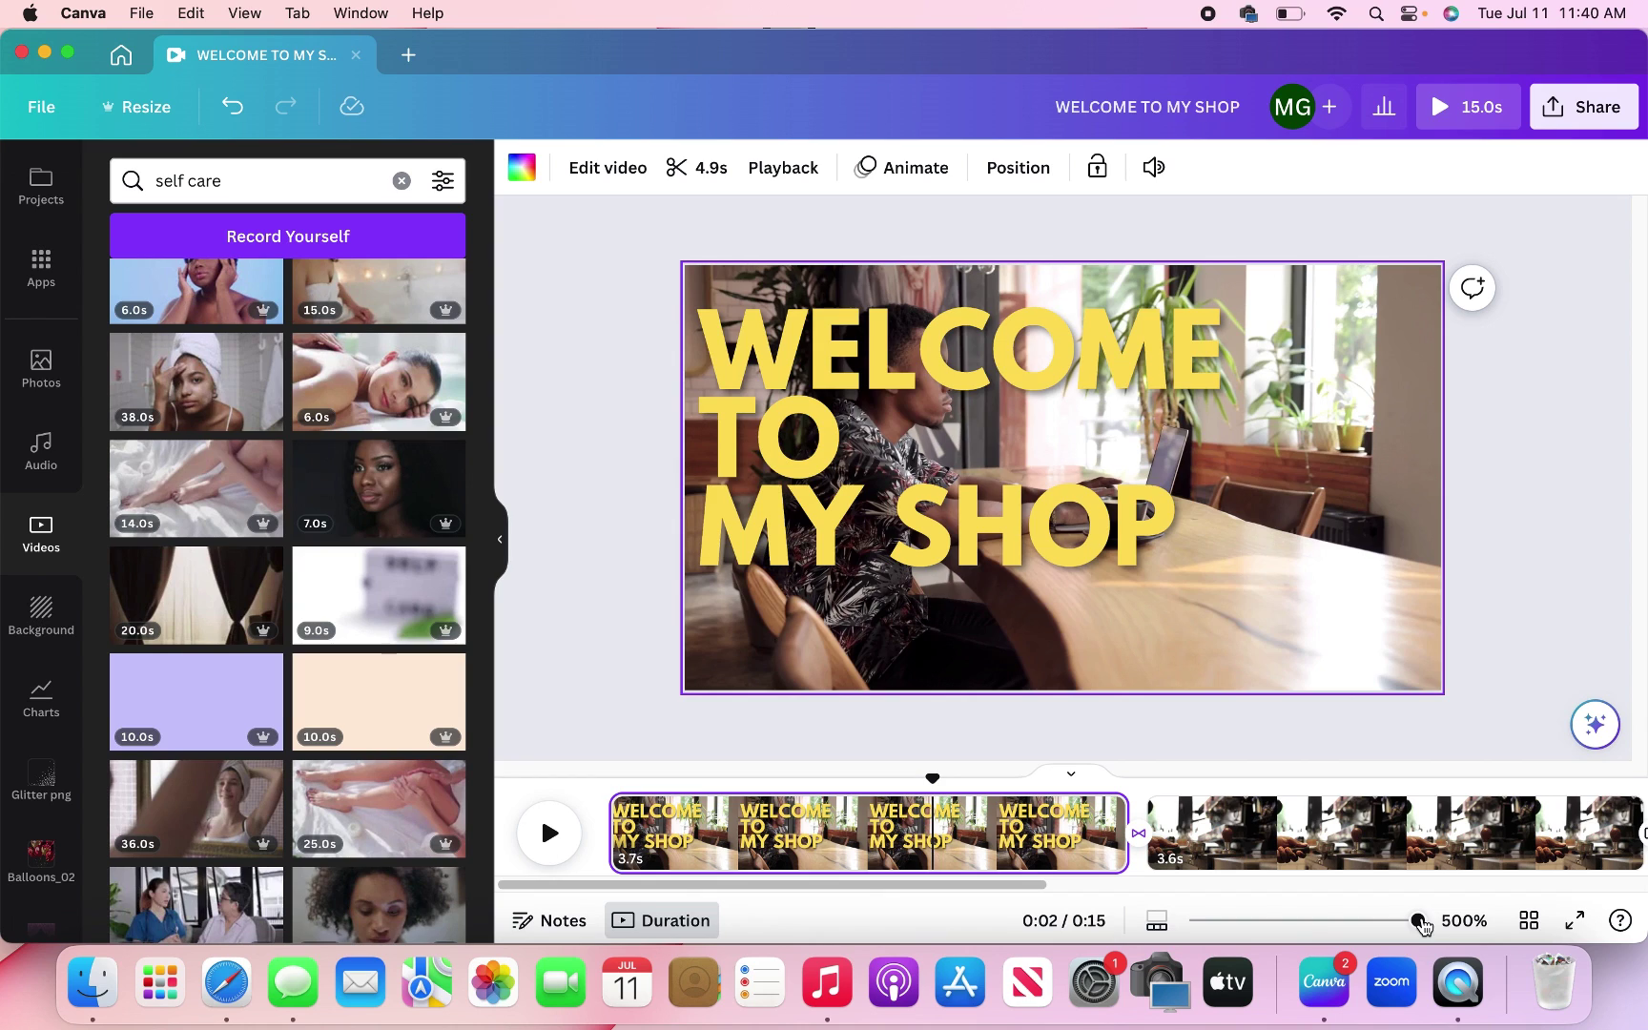
drag(1423, 926, 1188, 921)
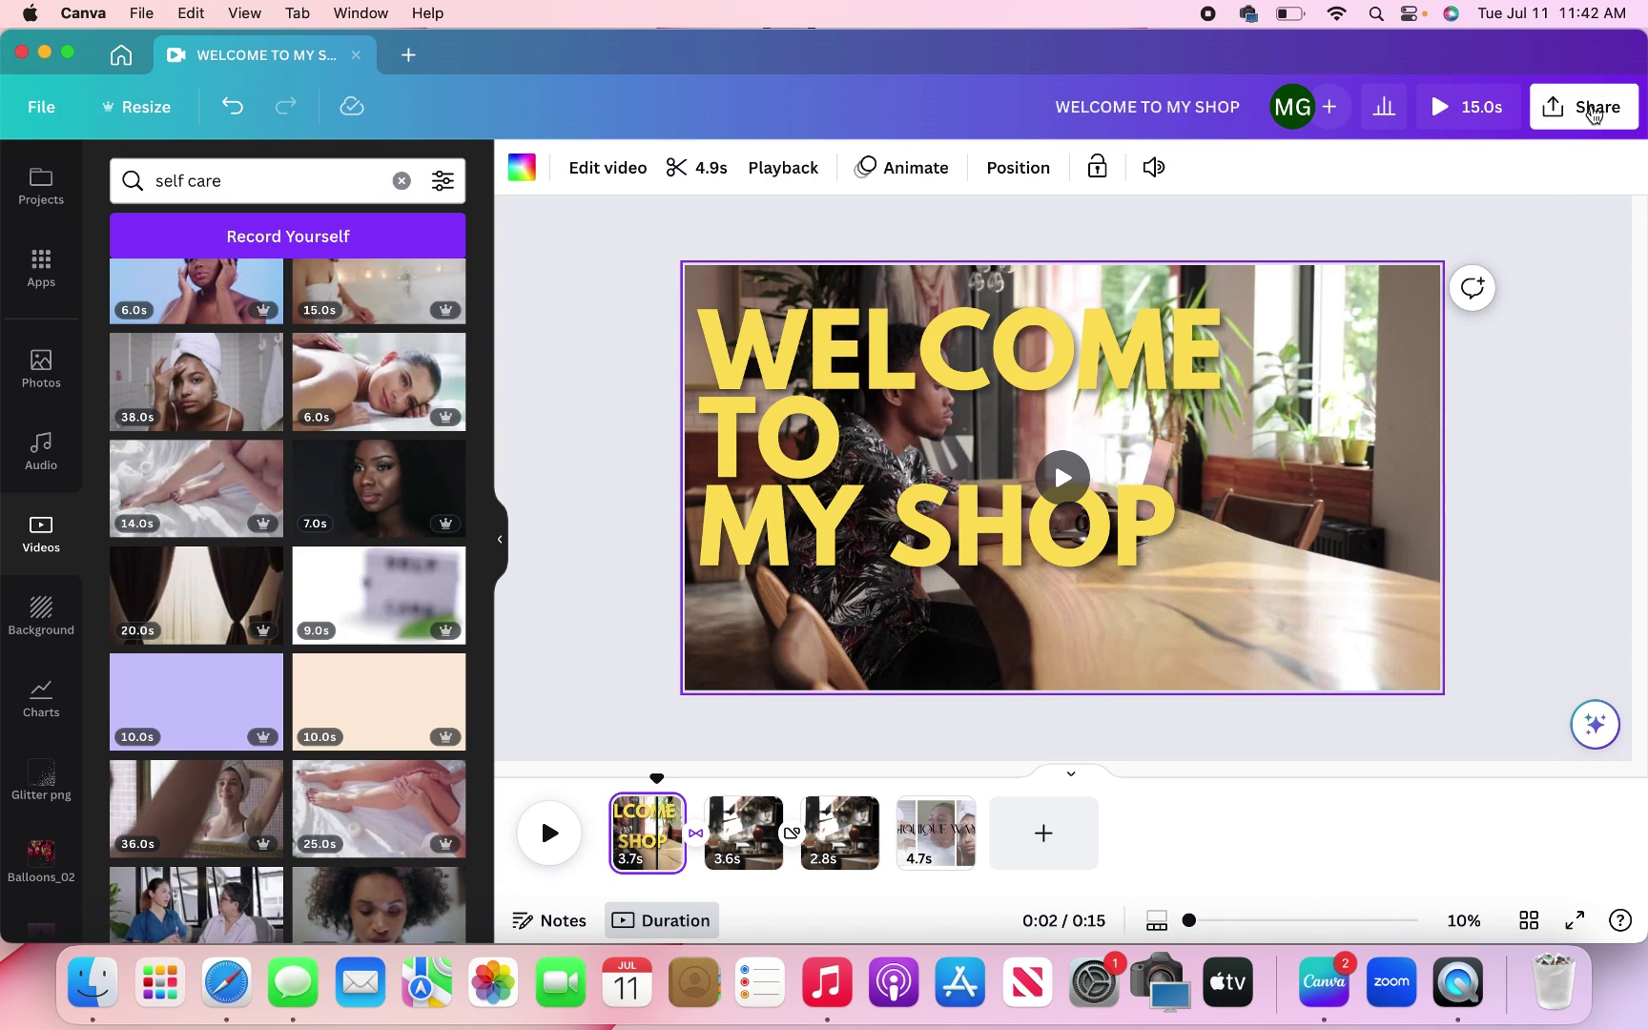
Open the Download settings with MP4 Video quality kept at 1080p.
click(1591, 115)
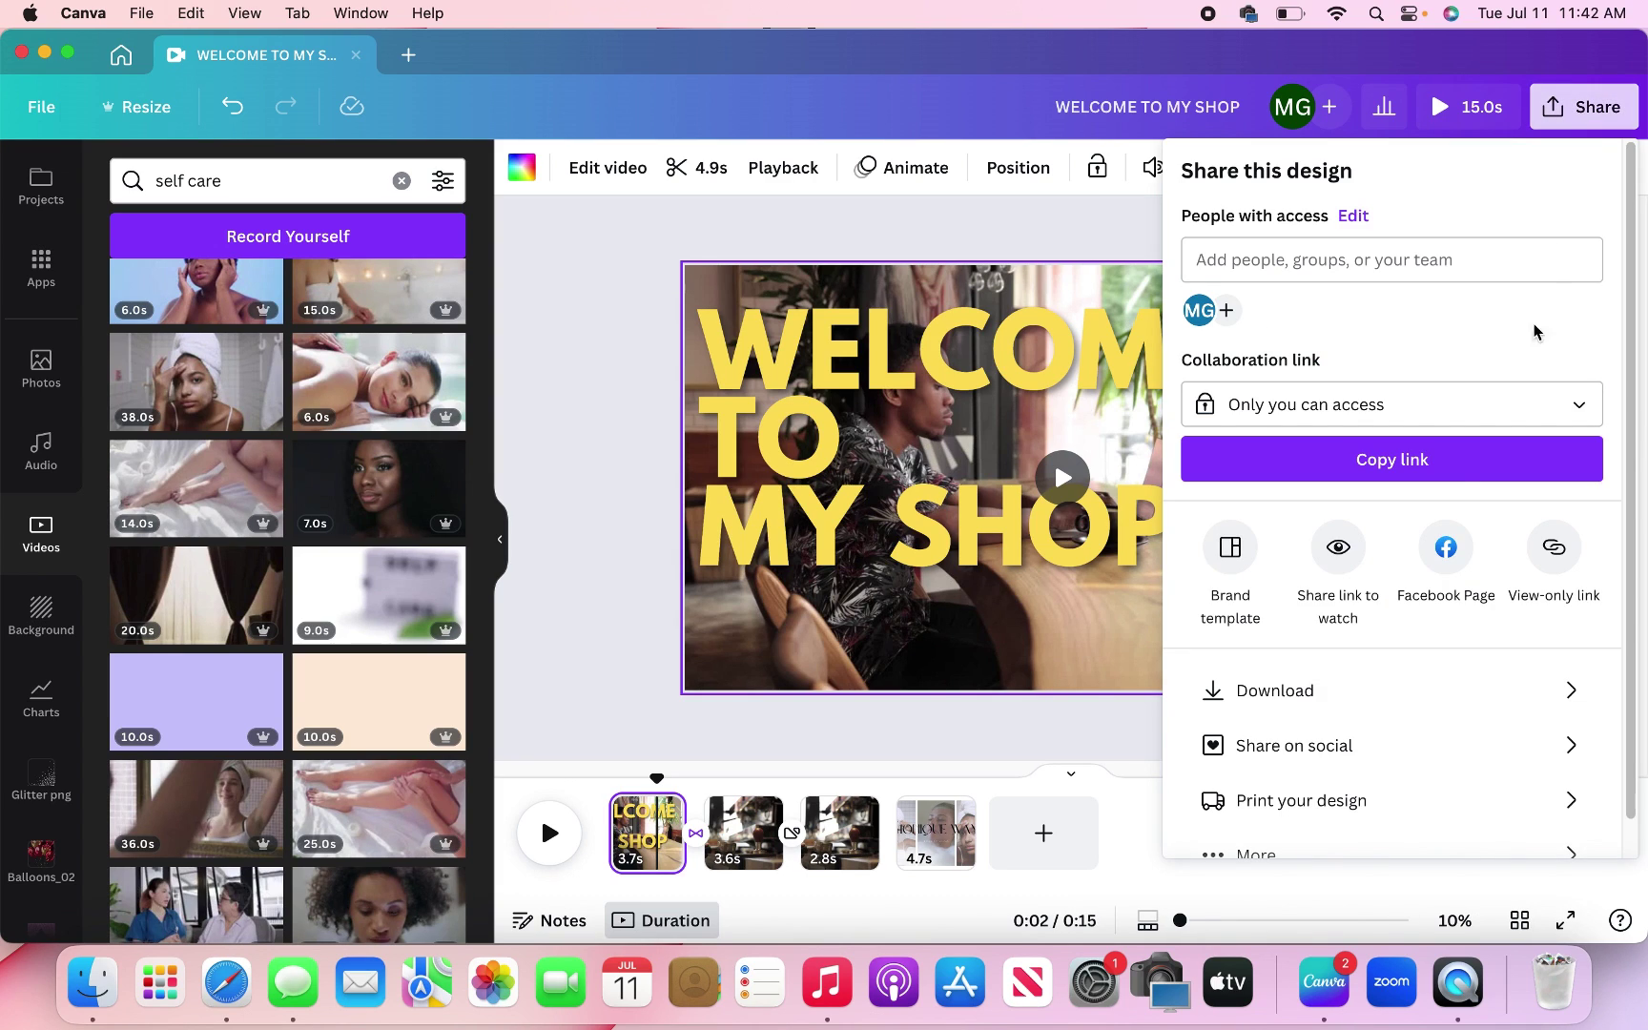
click(1303, 689)
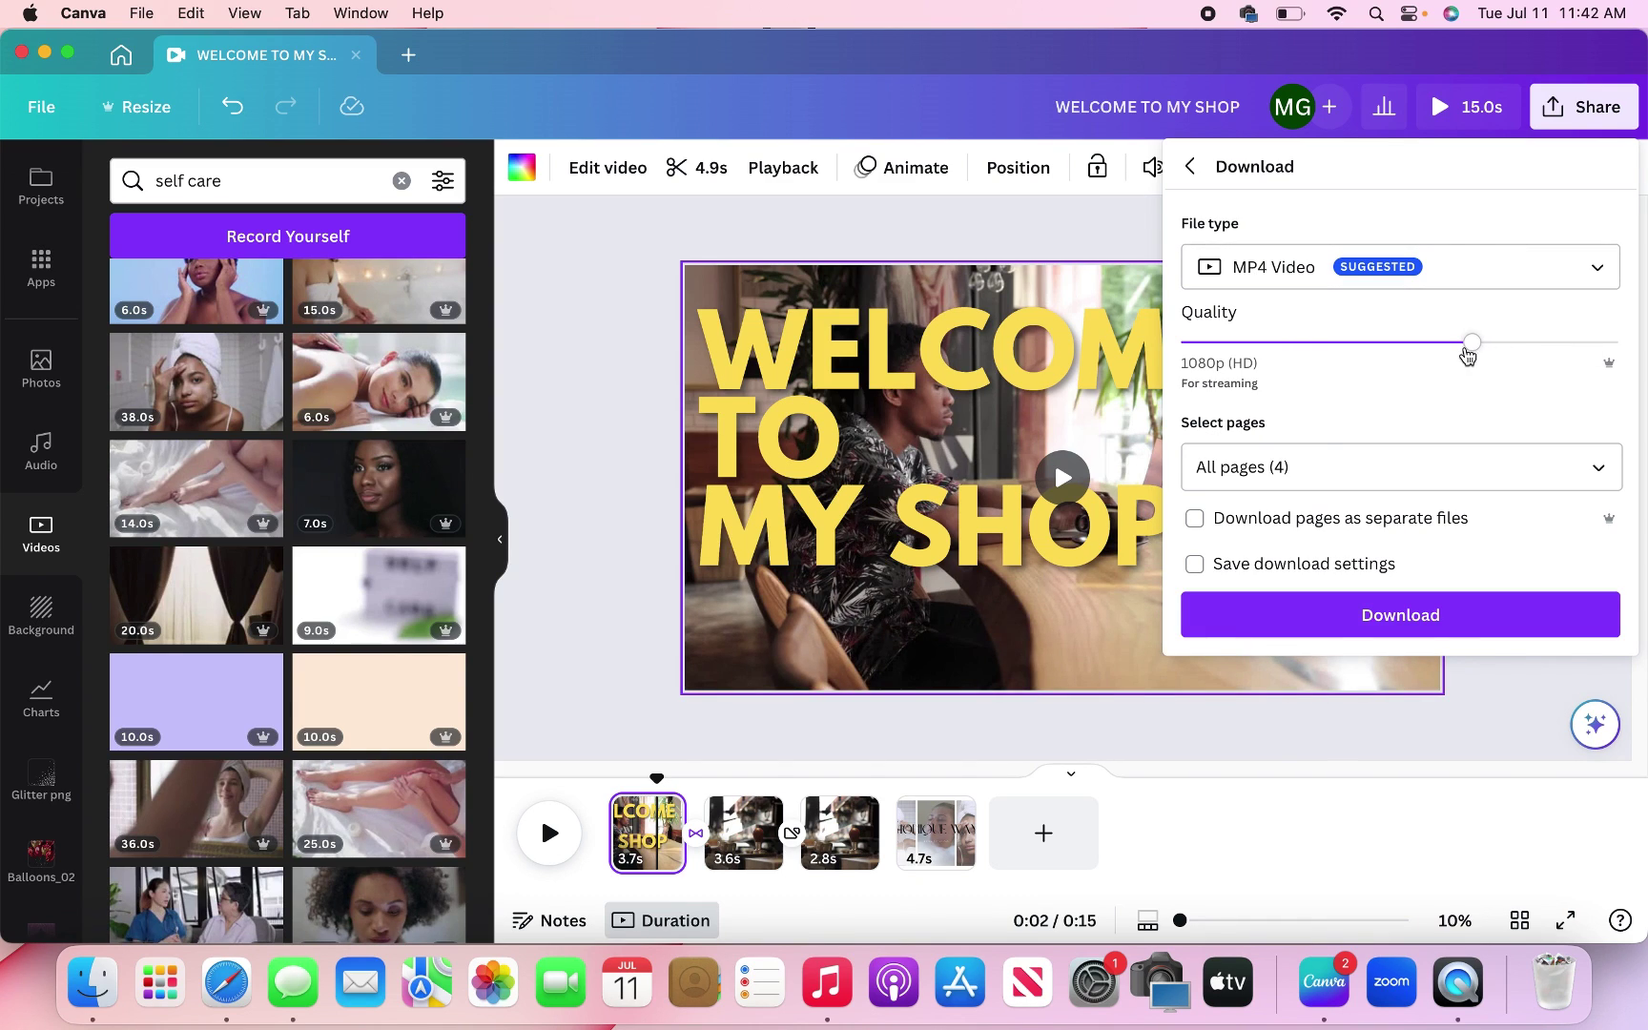
drag(1467, 355, 1618, 343)
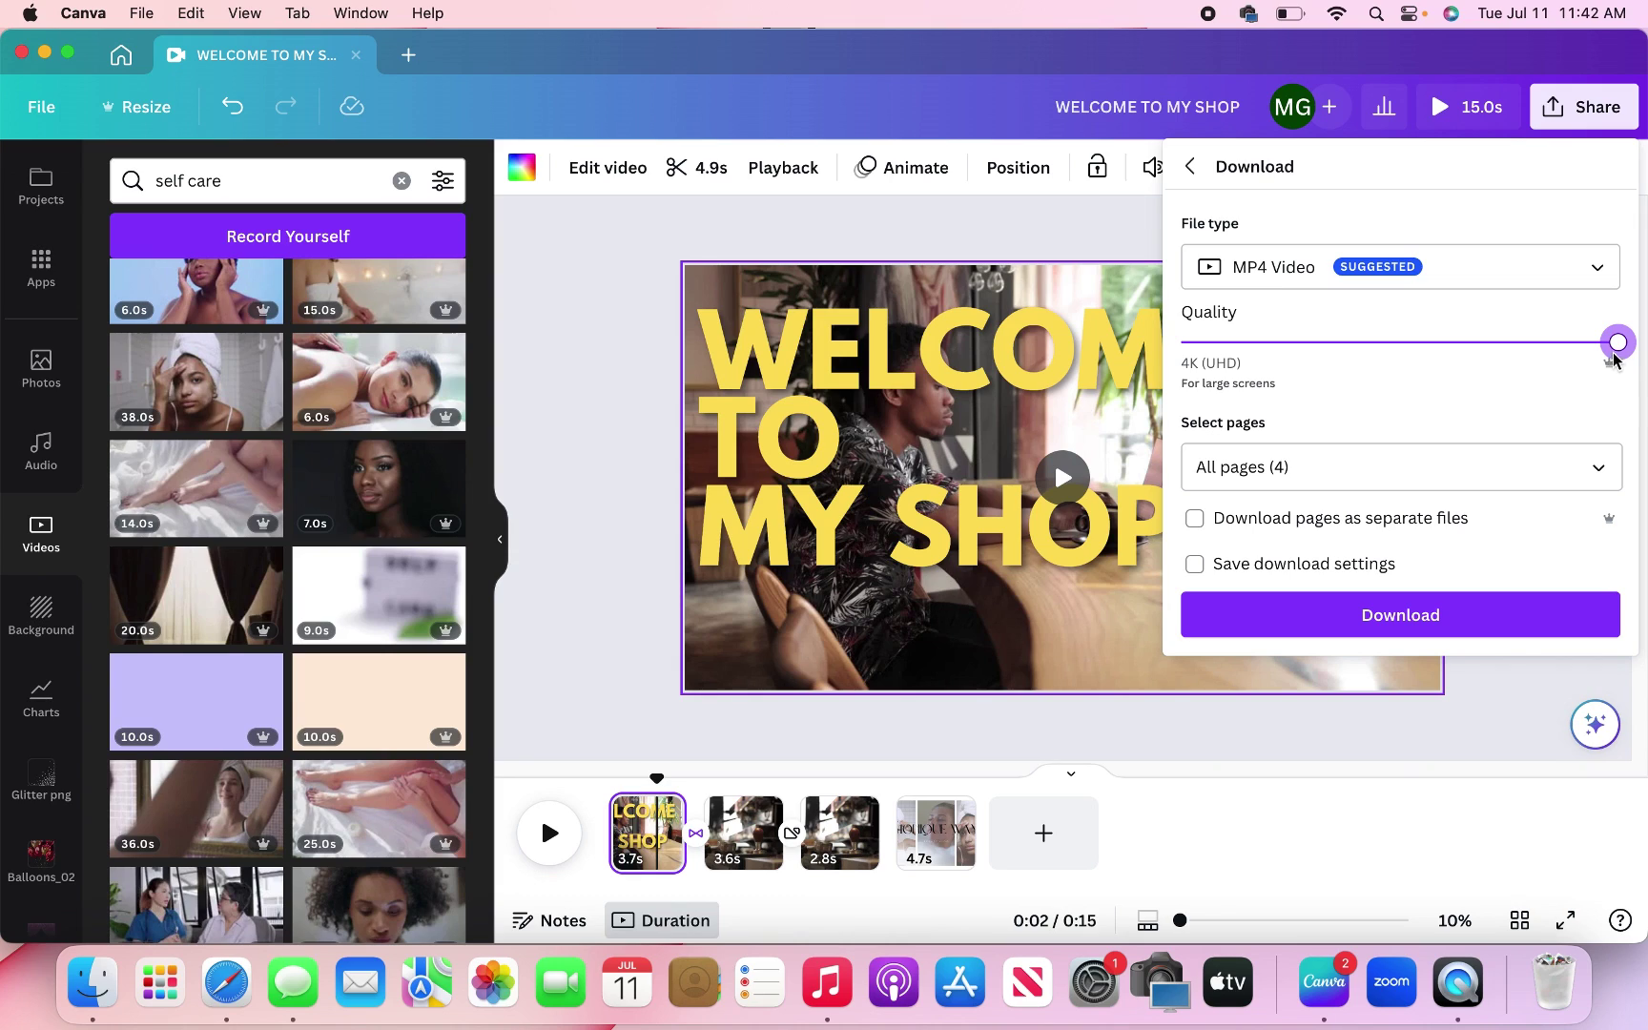
drag(1615, 357, 1520, 359)
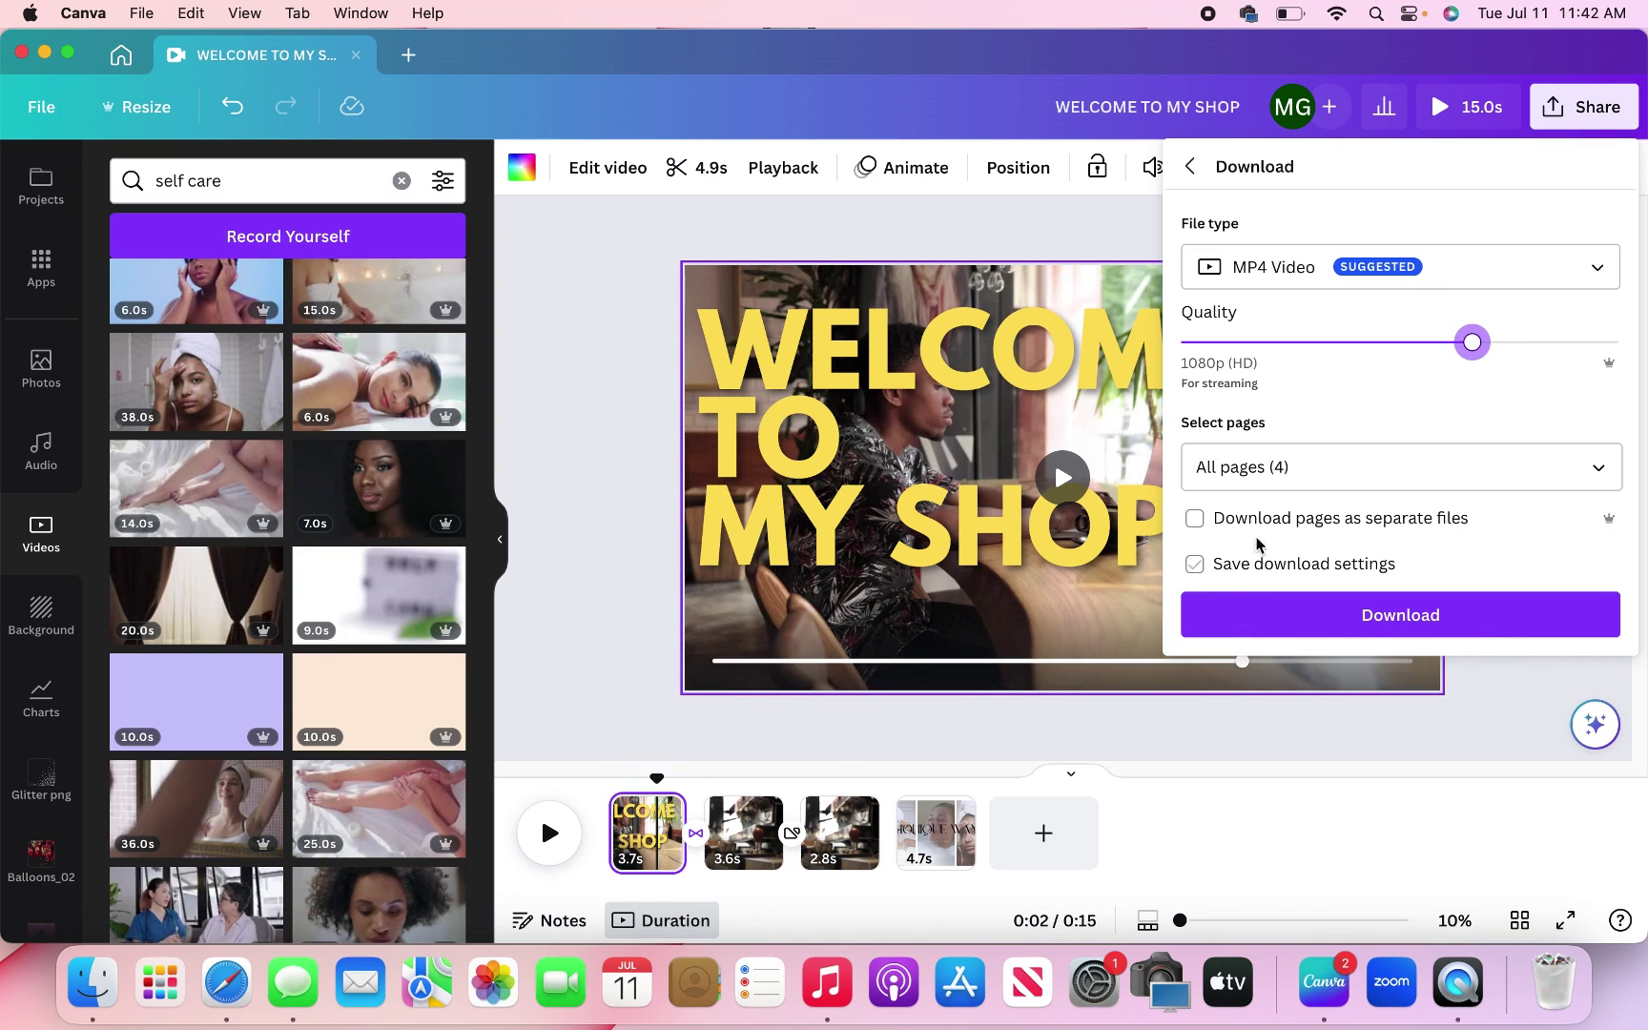
Select All pages and download the MP4 video.
click(1255, 482)
scroll(1312, 666, down, 2)
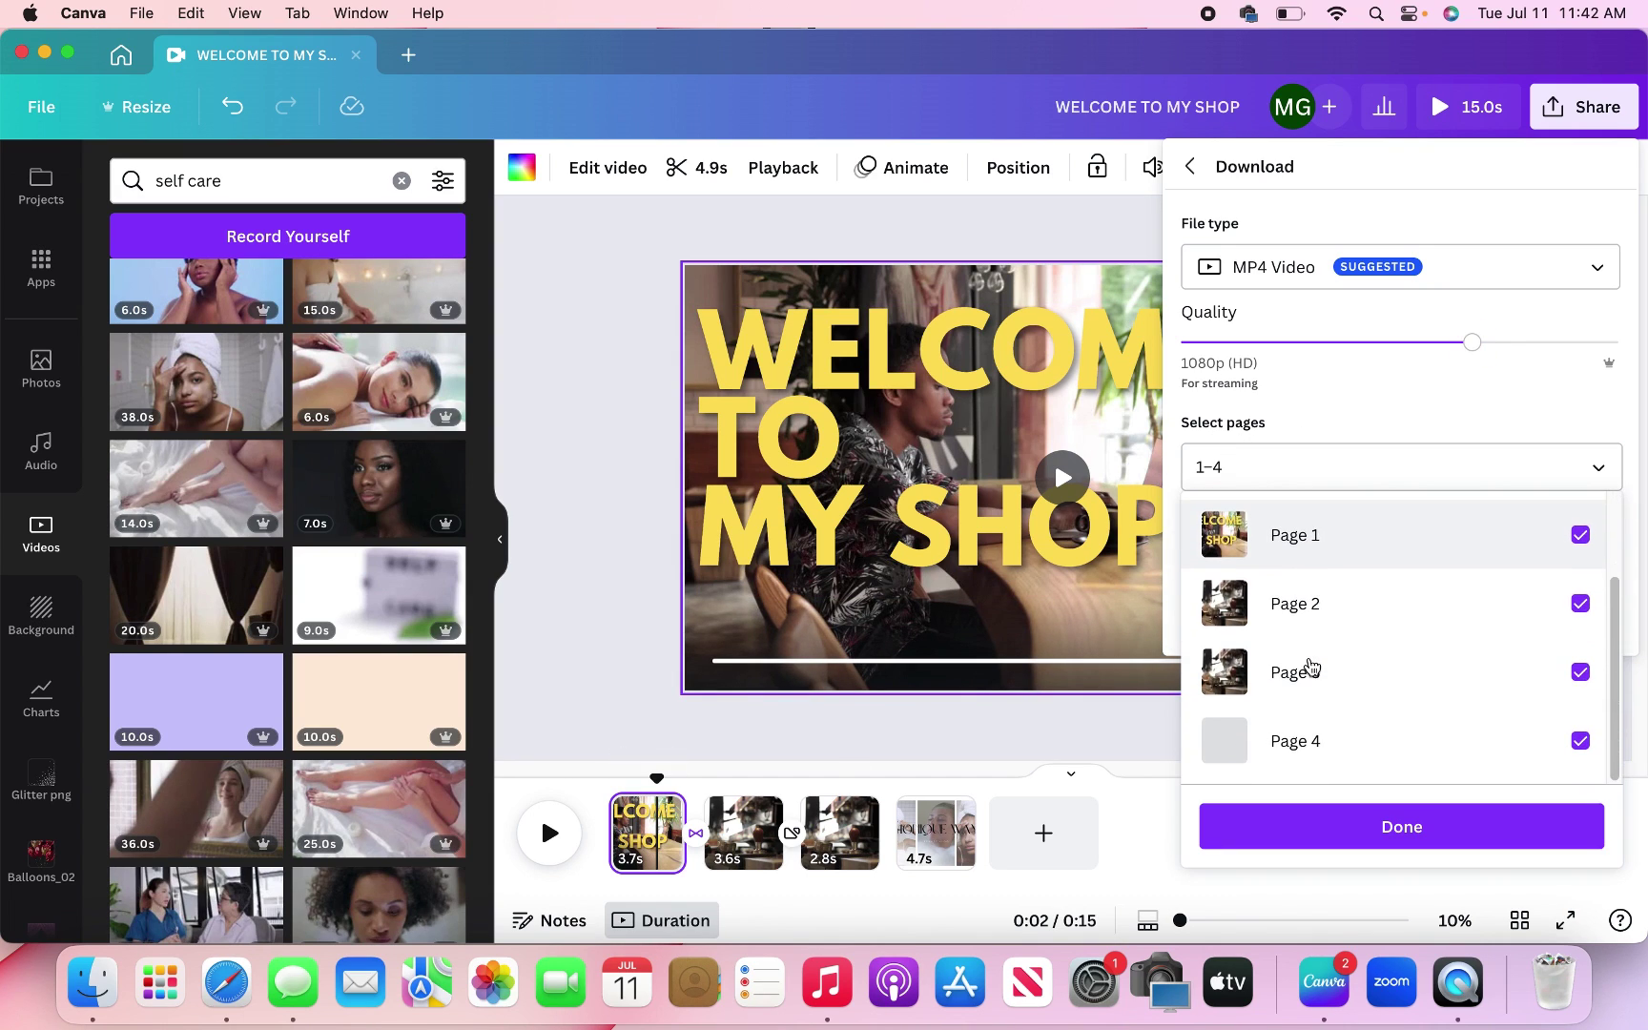
scroll(1313, 666, up, 2)
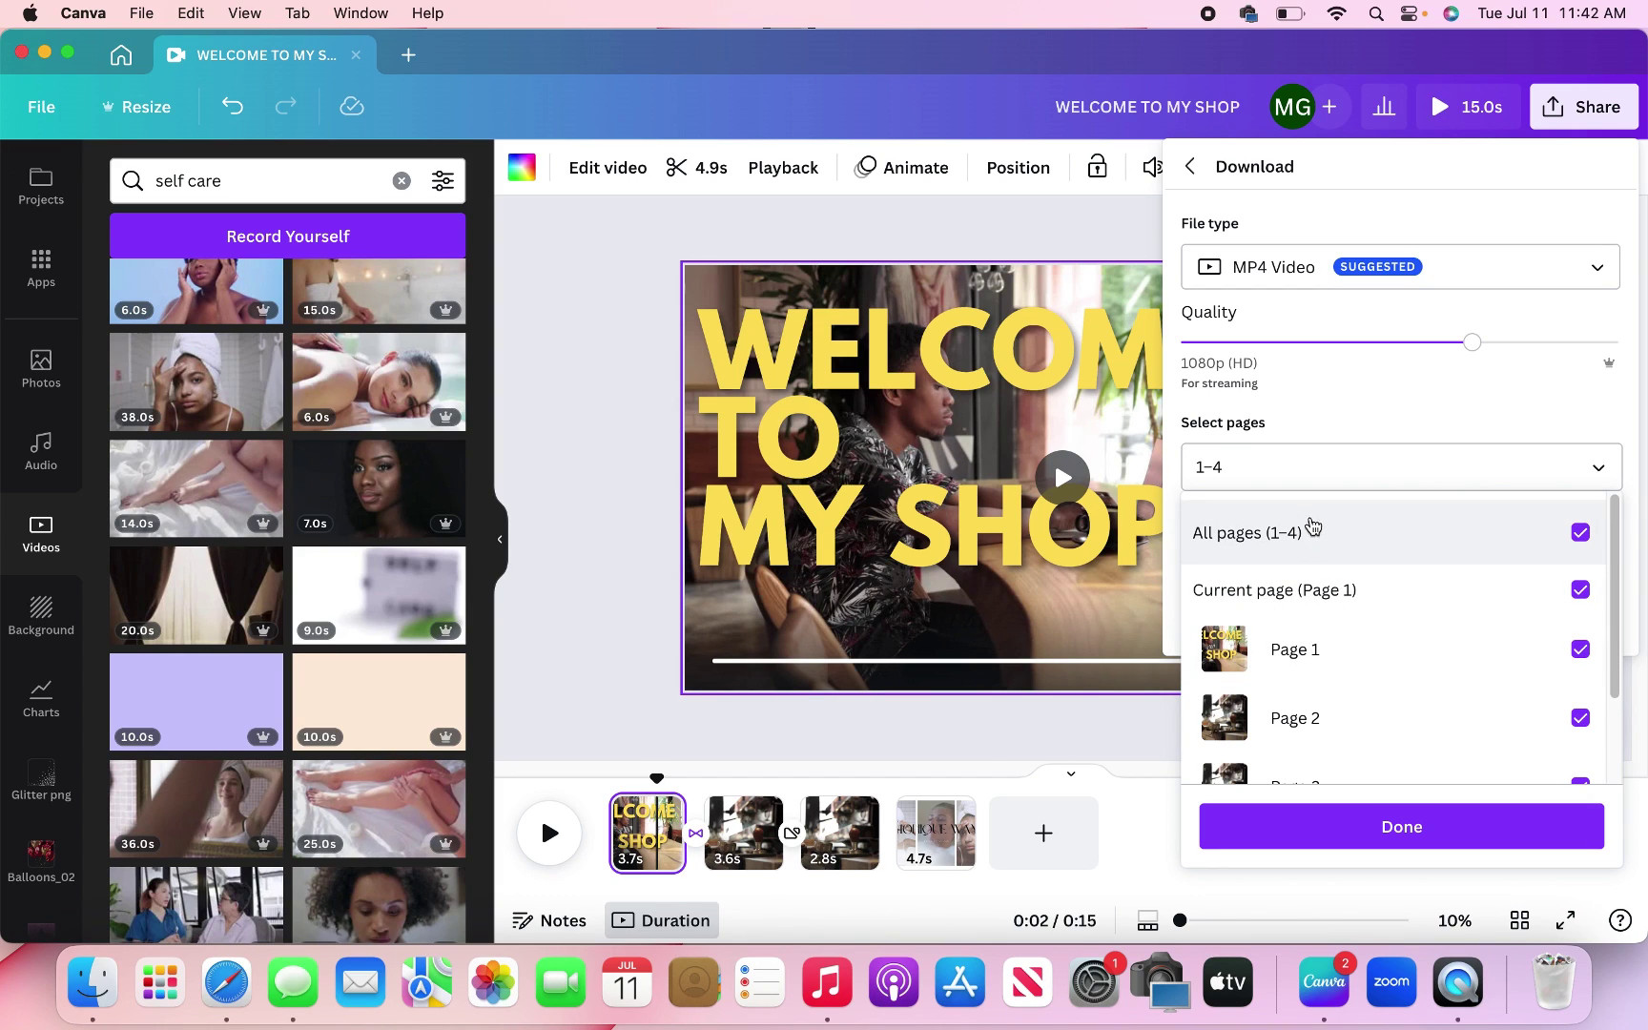
click(1399, 415)
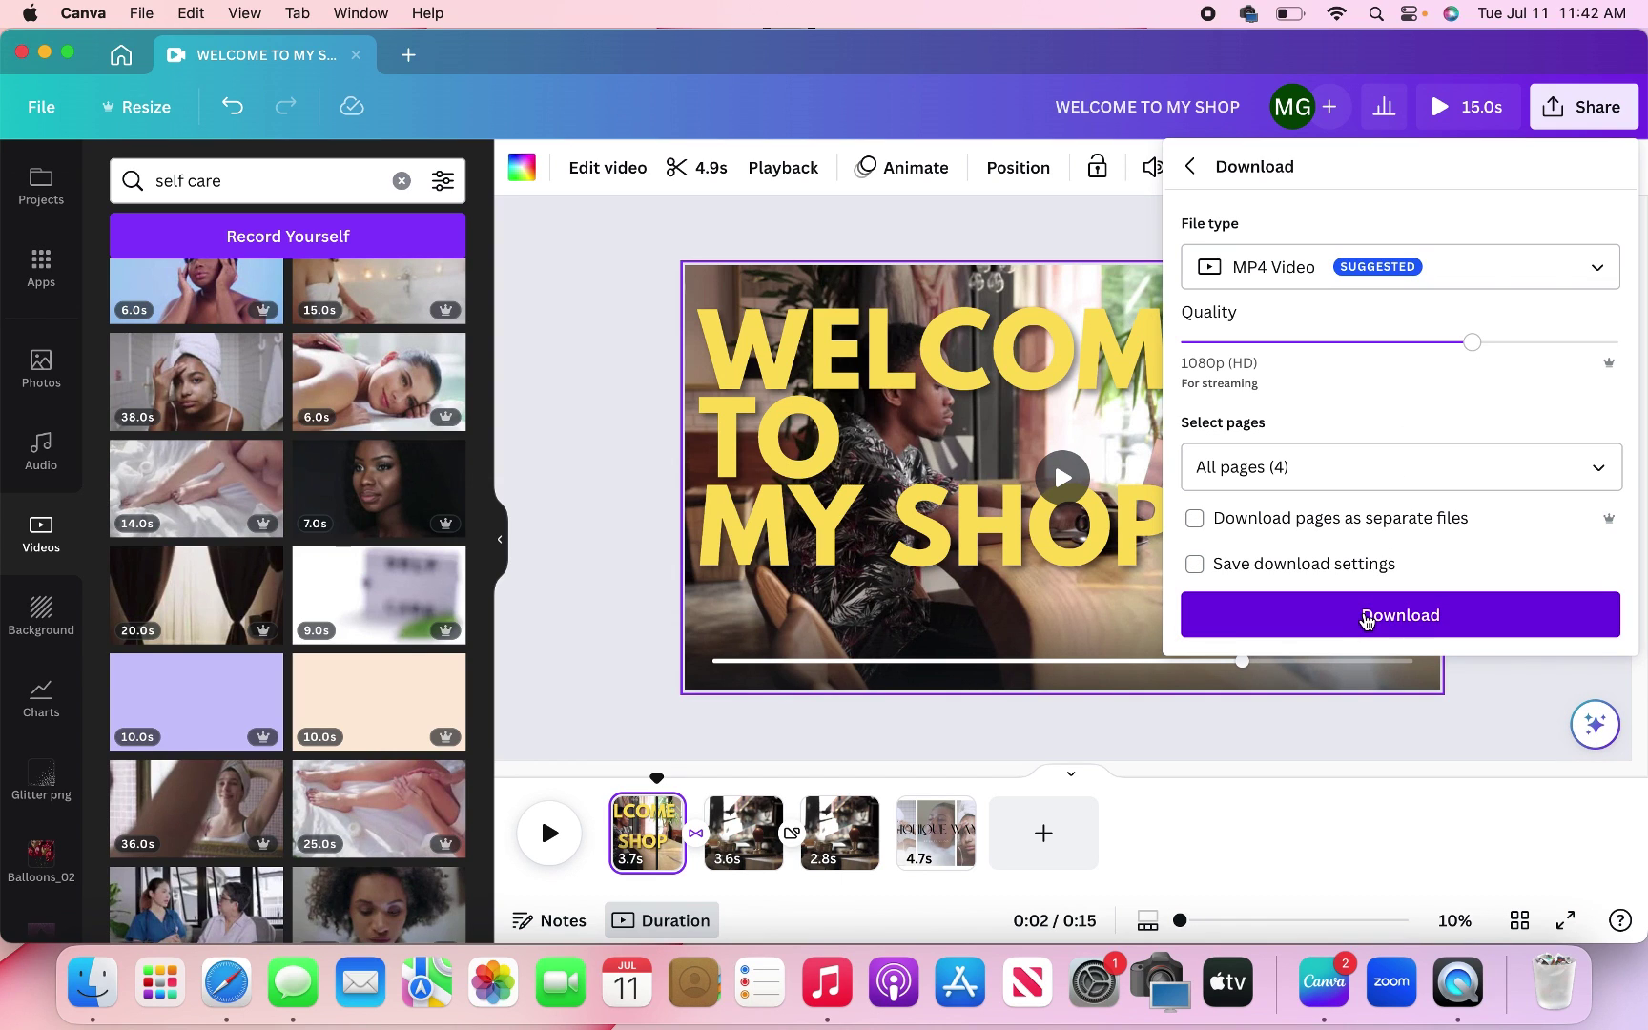
click(1367, 620)
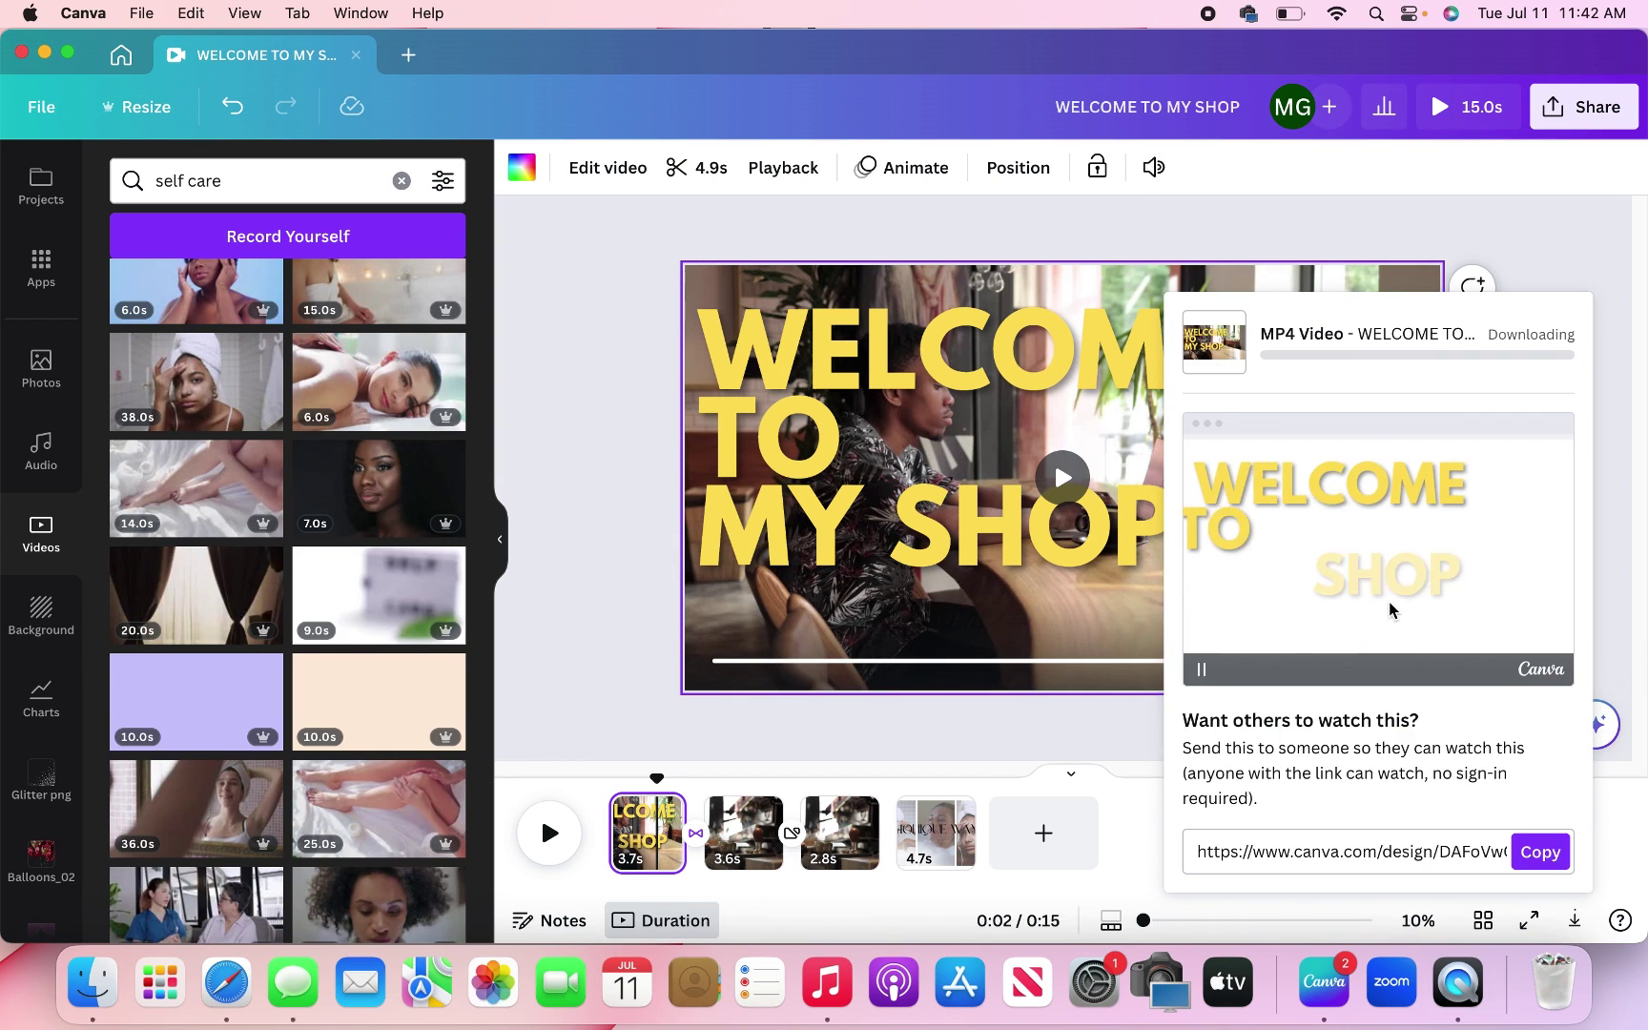